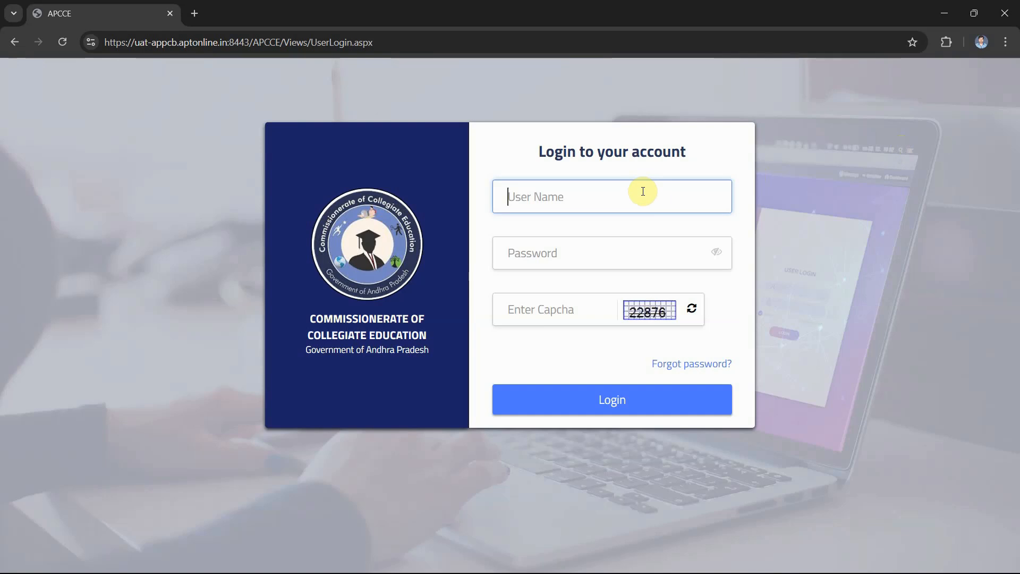
Log in with the college's user name, password and captcha code, and open the Workload module.
{"action": "left_click", "coordinate": [601, 198]}
{"action": "type", "text": "12588"}
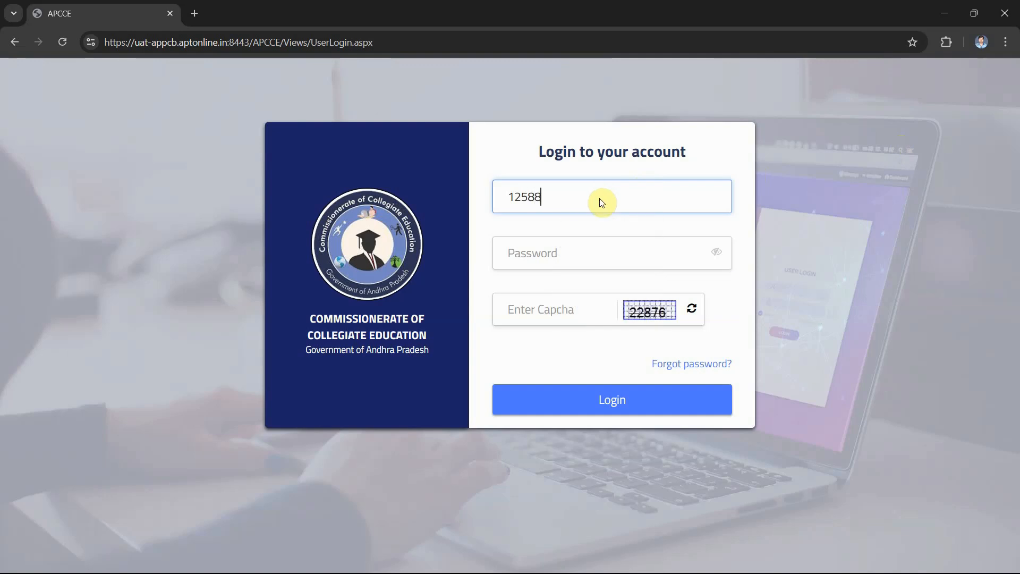
{"action": "key", "text": "Tab"}
{"action": "type", "text": "••••••••"}
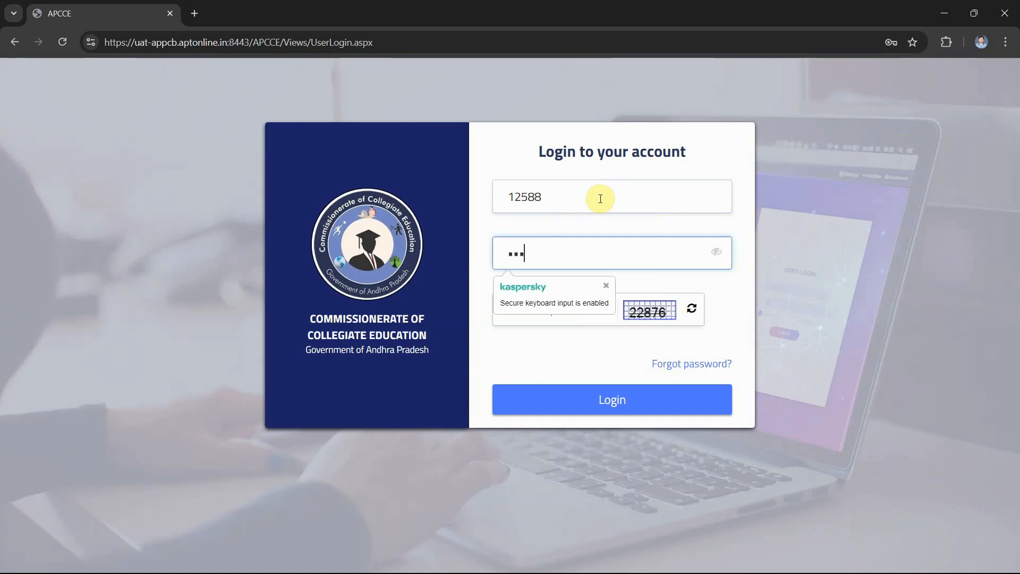
{"action": "type", "text": "•••••••••••••••••••••••"}
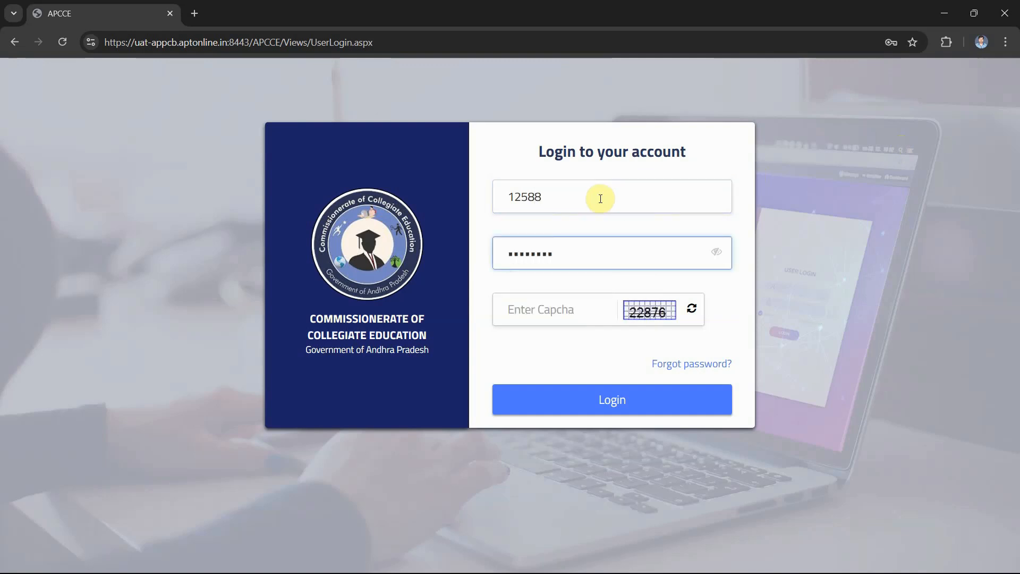
{"action": "key", "text": "Tab"}
{"action": "type", "text": "2287"}
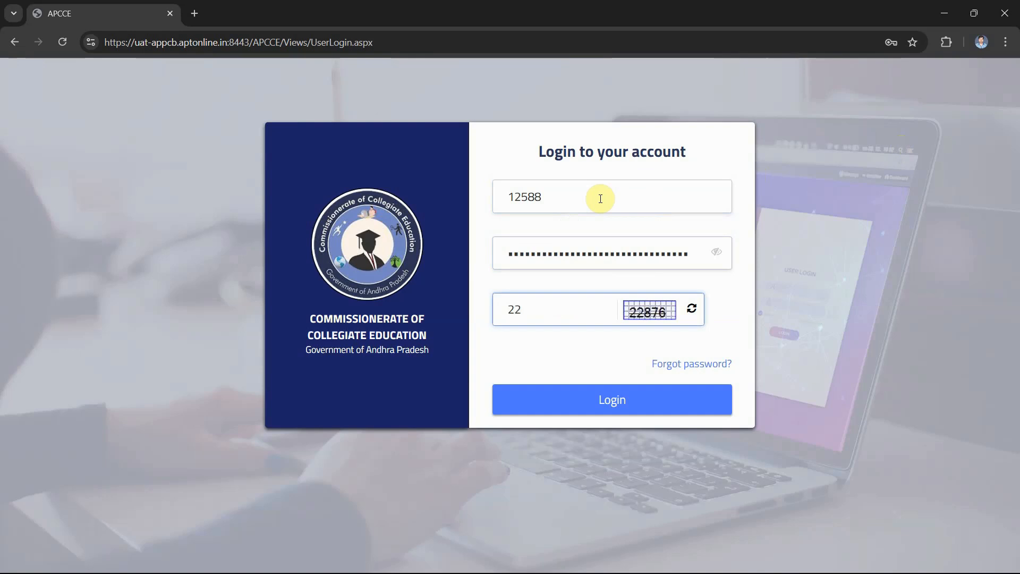
{"action": "type", "text": "6"}
{"action": "left_click", "coordinate": [603, 400]}
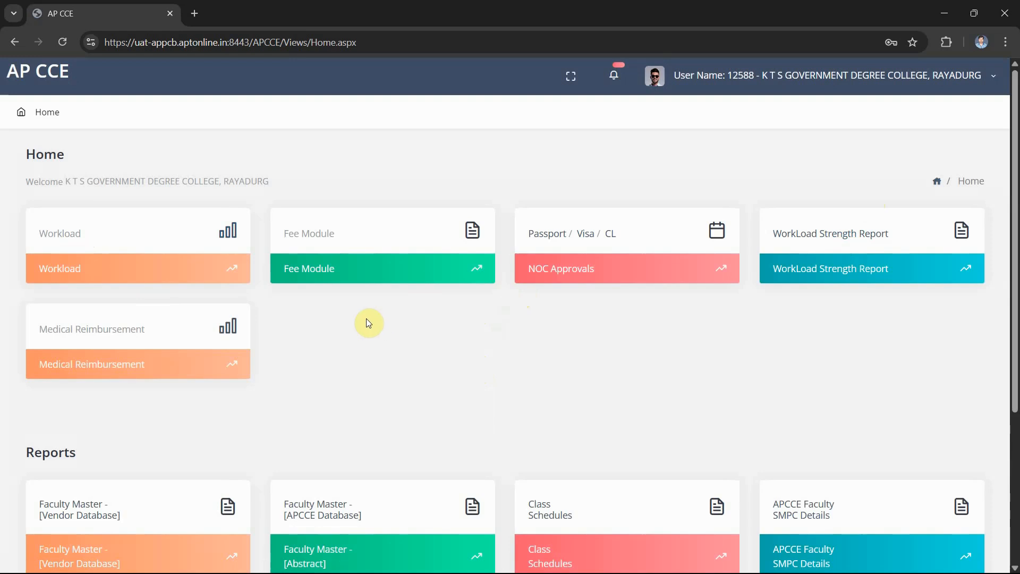
{"action": "left_click", "coordinate": [74, 239]}
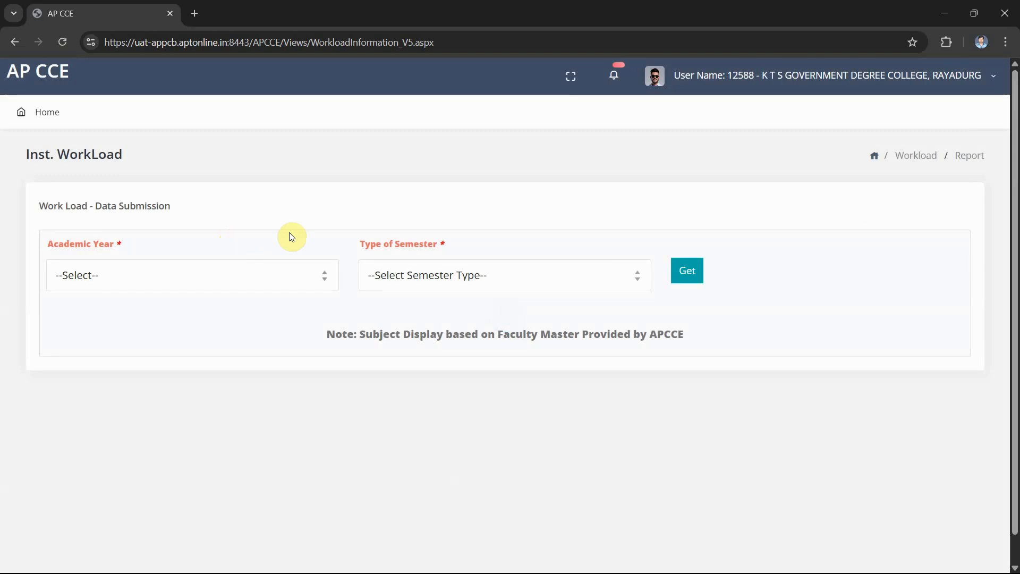
{"action": "left_click", "coordinate": [326, 279]}
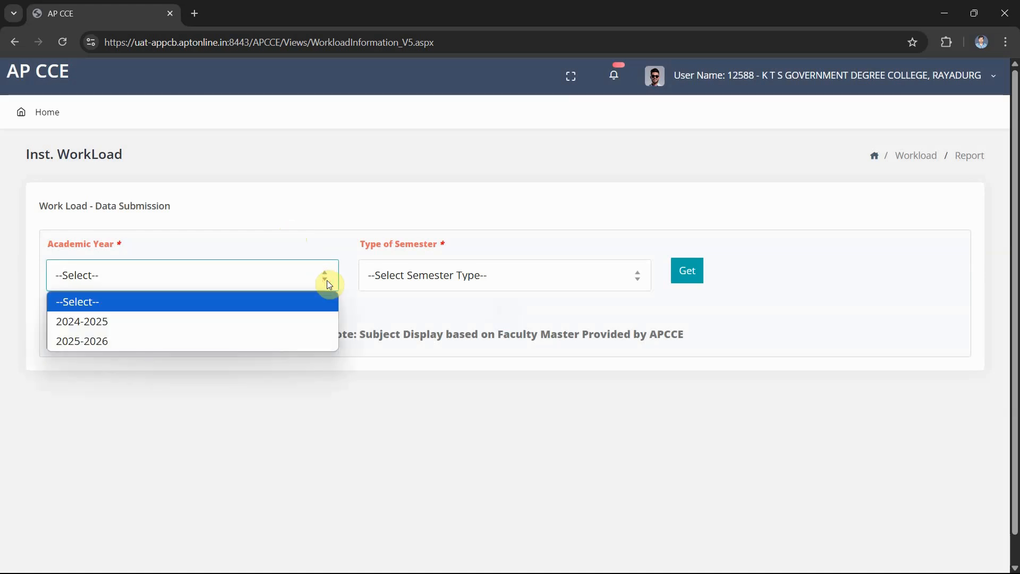
{"action": "left_click", "coordinate": [404, 279]}
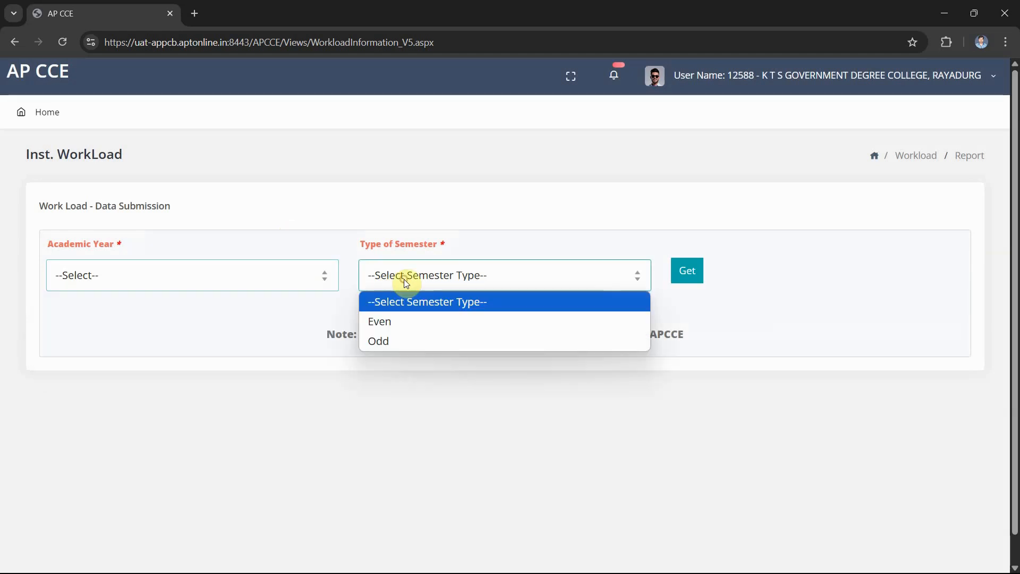
{"action": "left_click", "coordinate": [325, 276]}
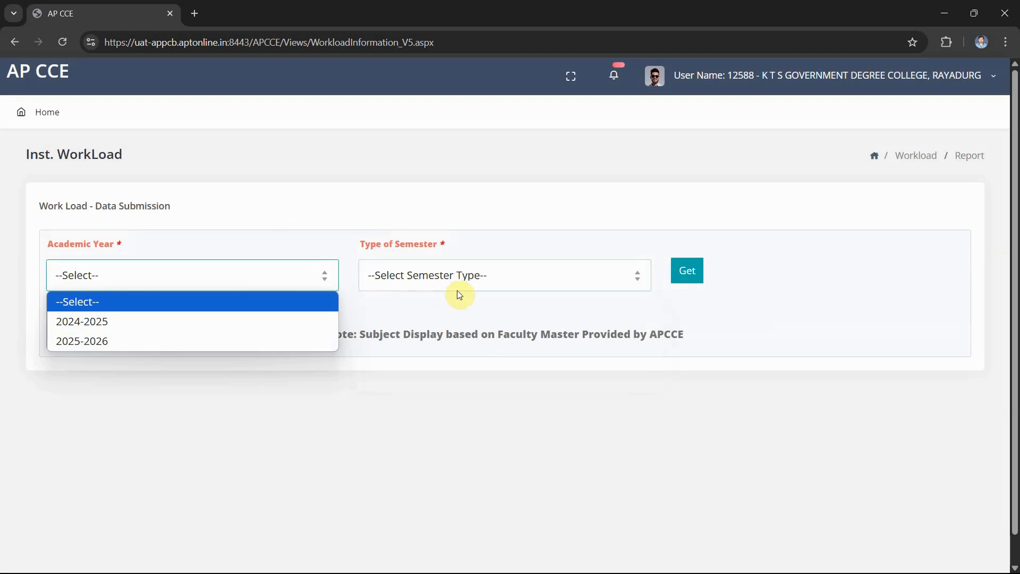
{"action": "left_click", "coordinate": [472, 285]}
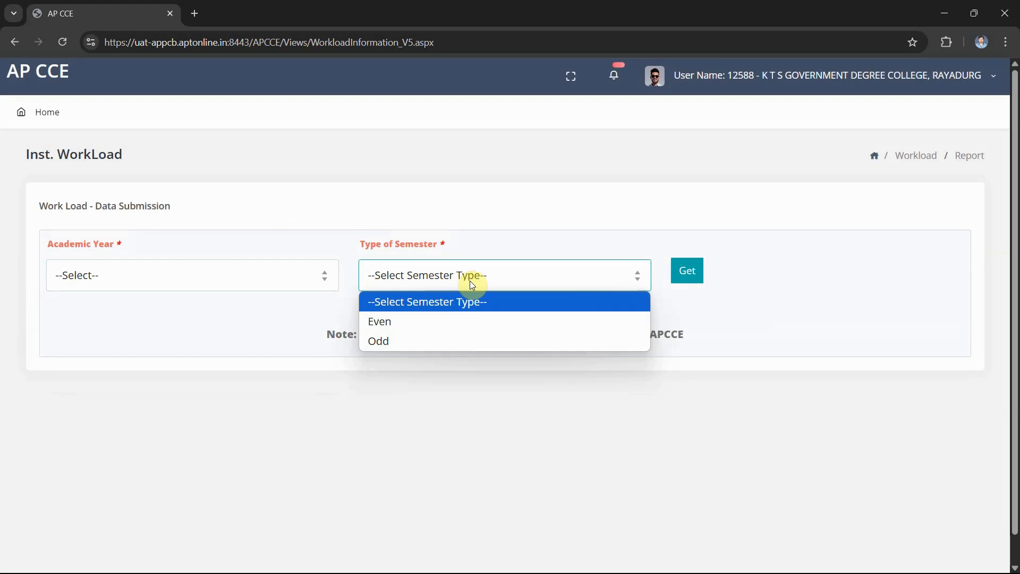
{"action": "left_click", "coordinate": [328, 280]}
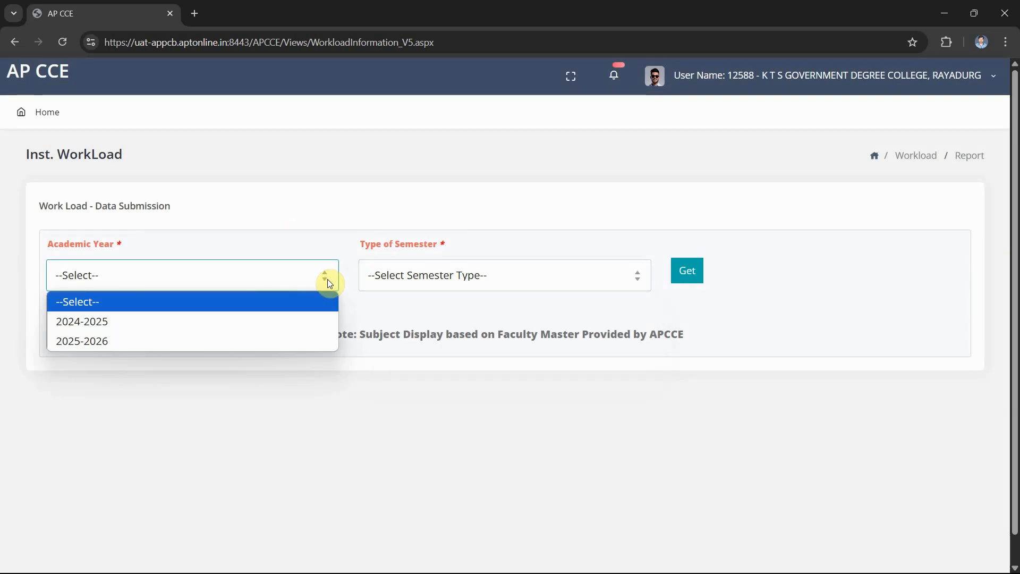
{"action": "left_click", "coordinate": [339, 219]}
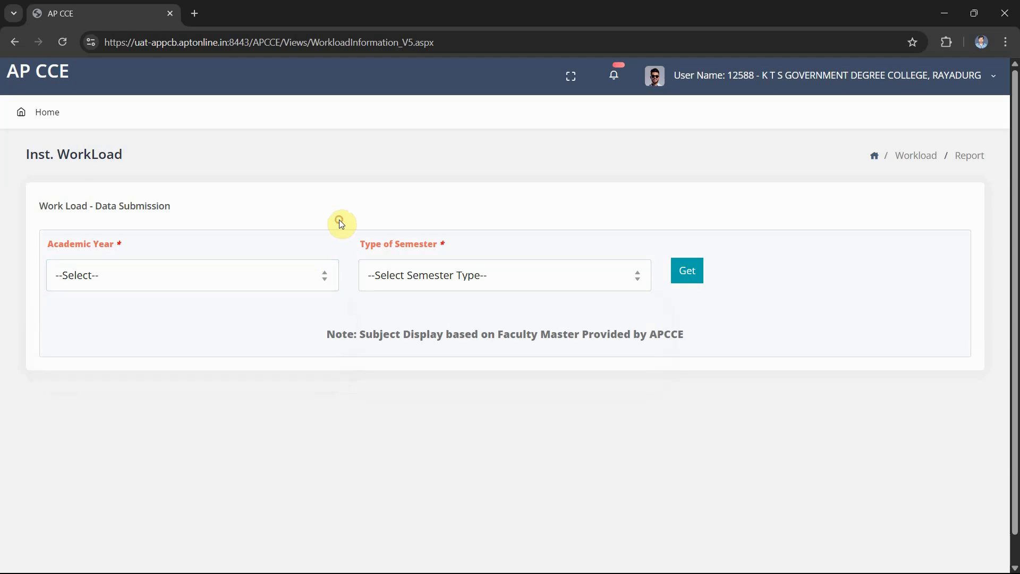
Retrieve the workload data submission table for academic year 2024-2025 and the Even semester type.
{"action": "left_click", "coordinate": [325, 281]}
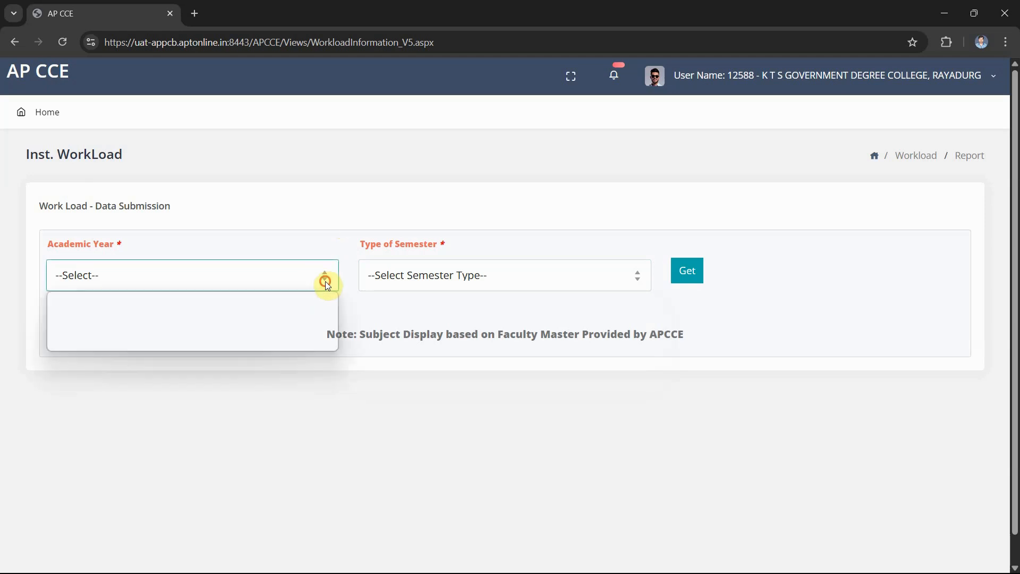
{"action": "left_click", "coordinate": [270, 323]}
{"action": "left_click", "coordinate": [413, 283]}
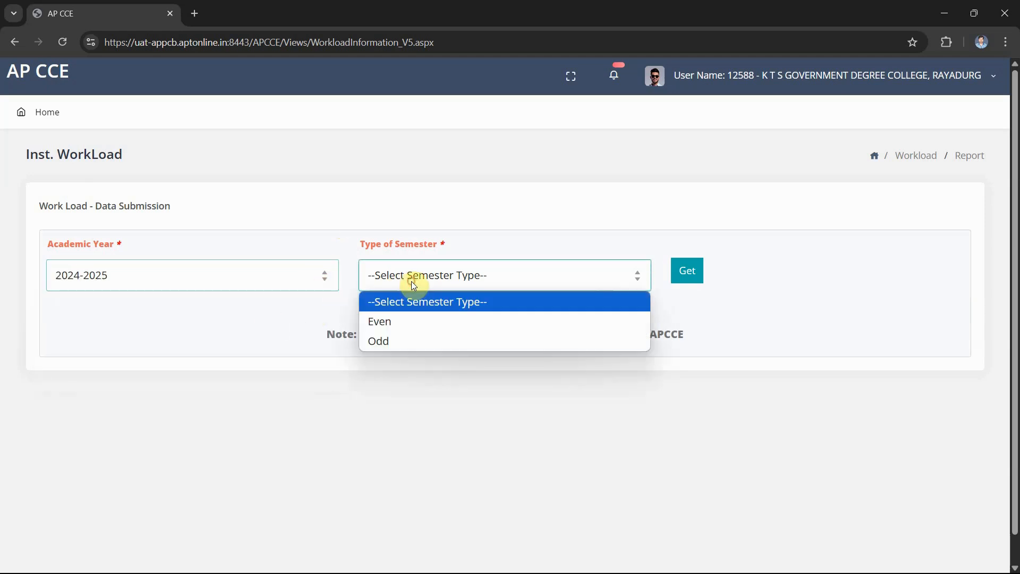
{"action": "left_click", "coordinate": [407, 322]}
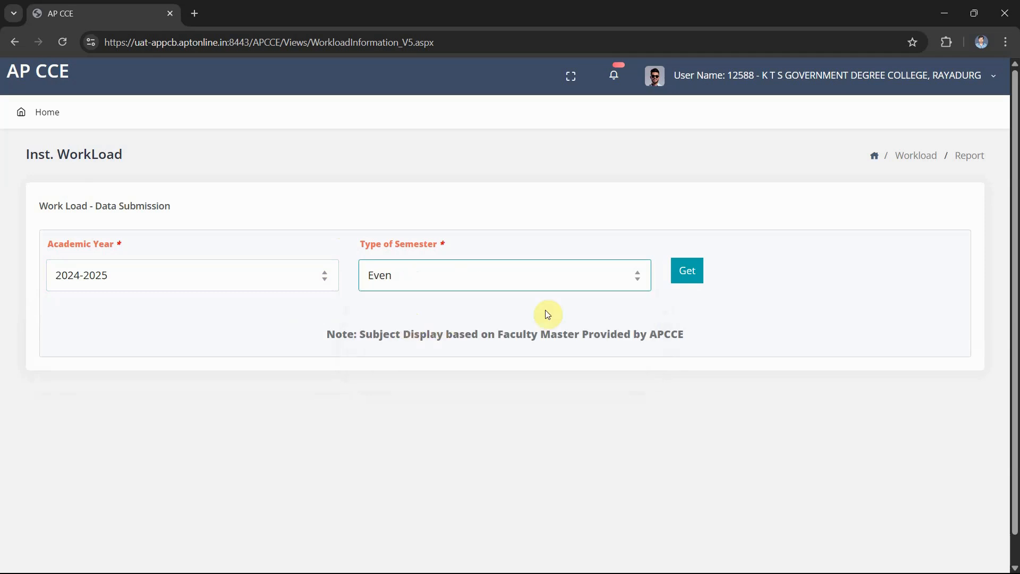
{"action": "left_click", "coordinate": [690, 278]}
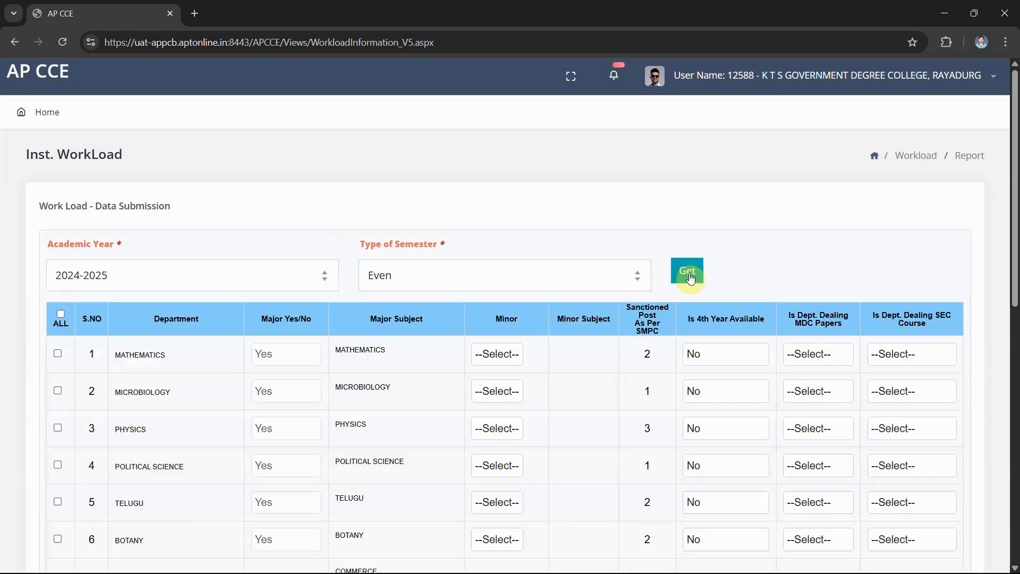
Examine the department table's major subjects and sanctioned posts, and the MDC papers and SEC course options for Mathematics.
{"action": "scroll", "coordinate": [769, 271], "scroll_direction": "down", "scroll_amount": 5}
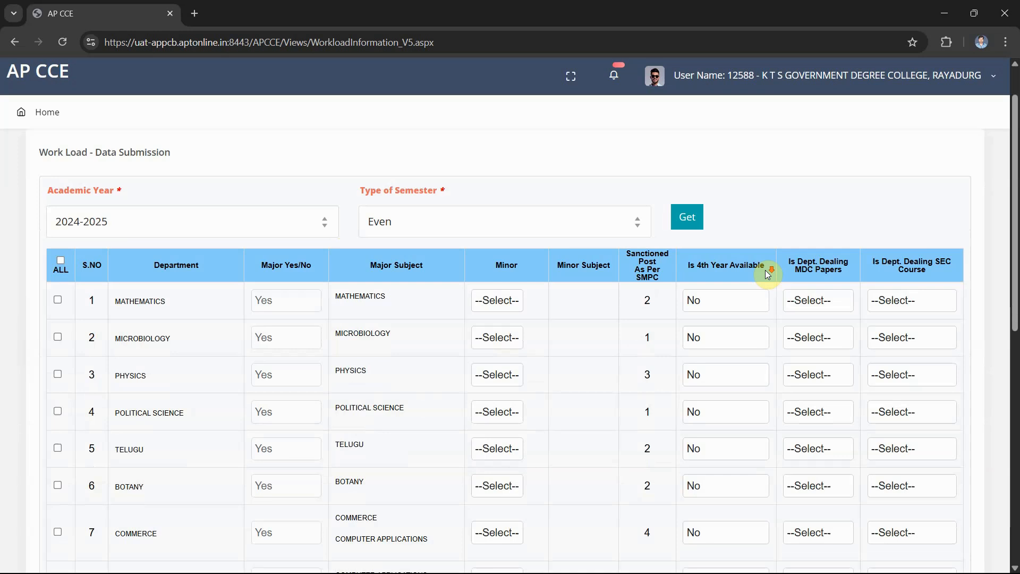
{"action": "scroll", "coordinate": [768, 274], "scroll_direction": "down", "scroll_amount": 5}
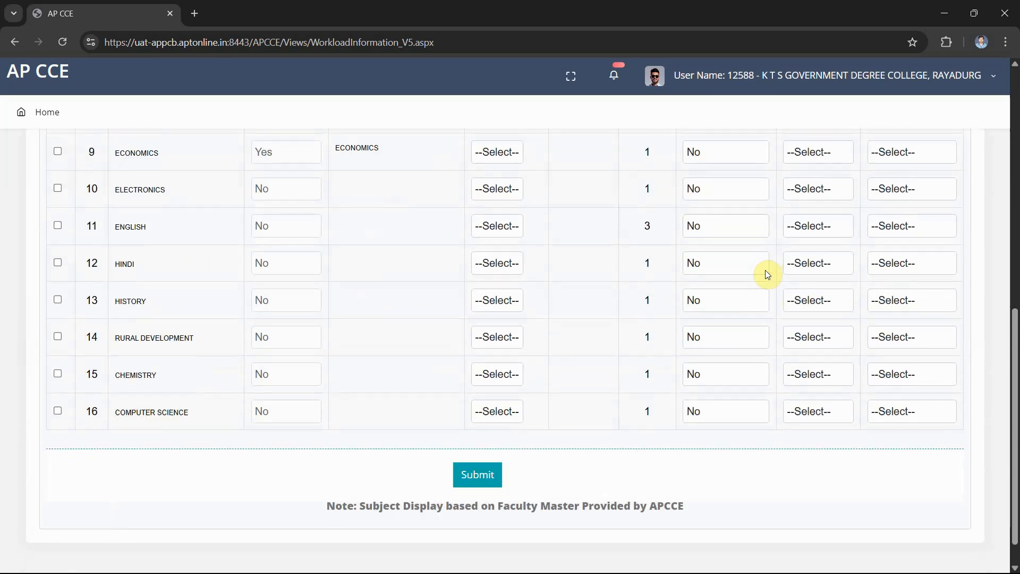
{"action": "scroll", "coordinate": [768, 274], "scroll_direction": "up", "scroll_amount": 10}
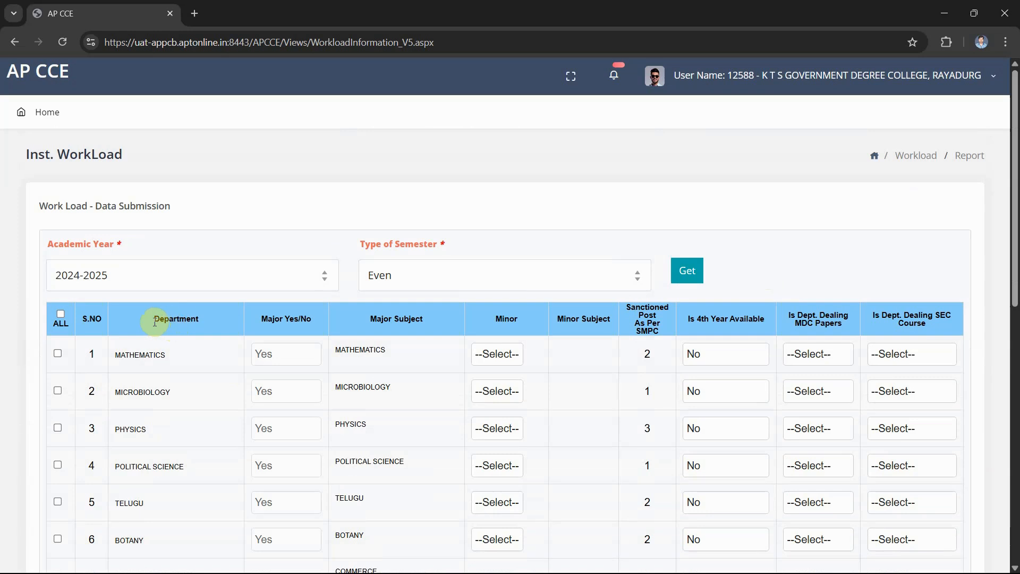
{"action": "left_click_drag", "start_coordinate": [152, 321], "coordinate": [211, 363]}
{"action": "scroll", "coordinate": [211, 363], "scroll_direction": "down", "scroll_amount": 9}
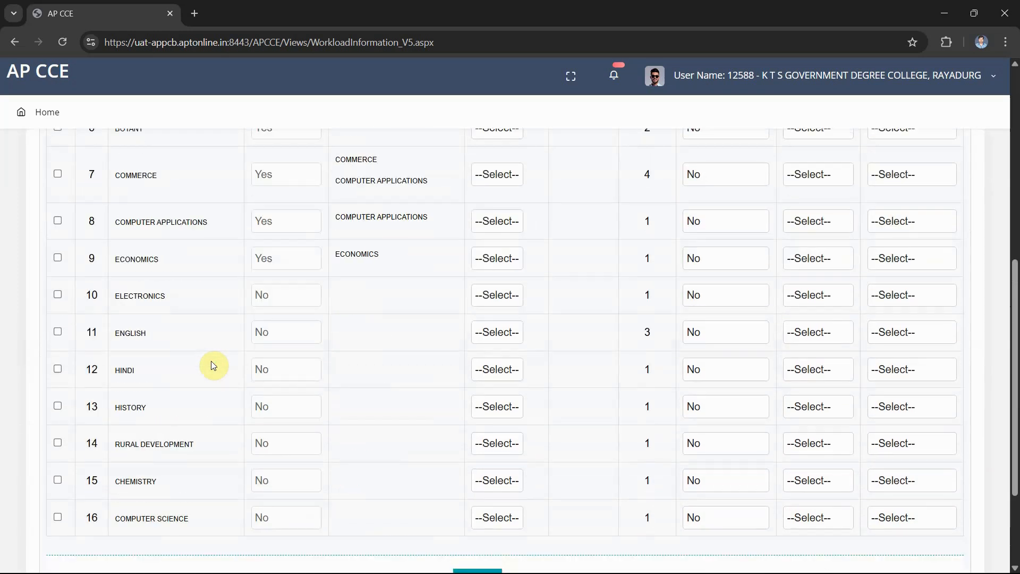
{"action": "scroll", "coordinate": [213, 365], "scroll_direction": "up", "scroll_amount": 10}
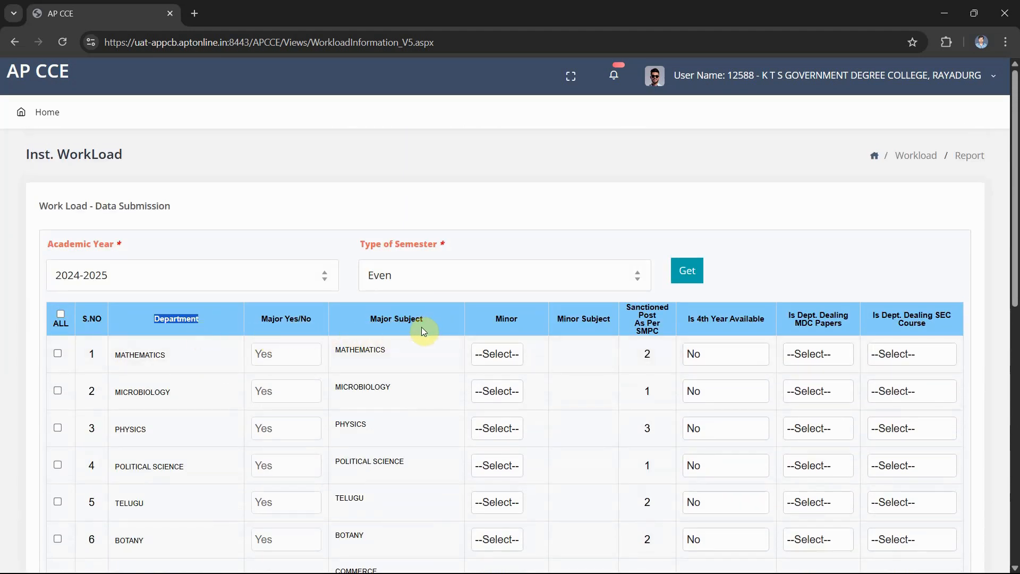
{"action": "scroll", "coordinate": [423, 329], "scroll_direction": "down", "scroll_amount": 3}
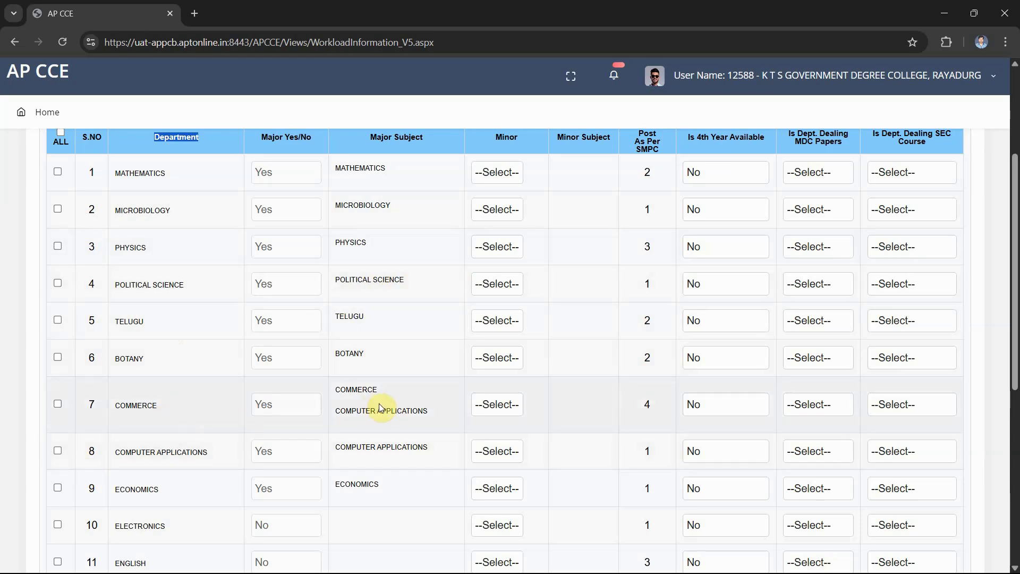
{"action": "scroll", "coordinate": [455, 354], "scroll_direction": "up", "scroll_amount": 3}
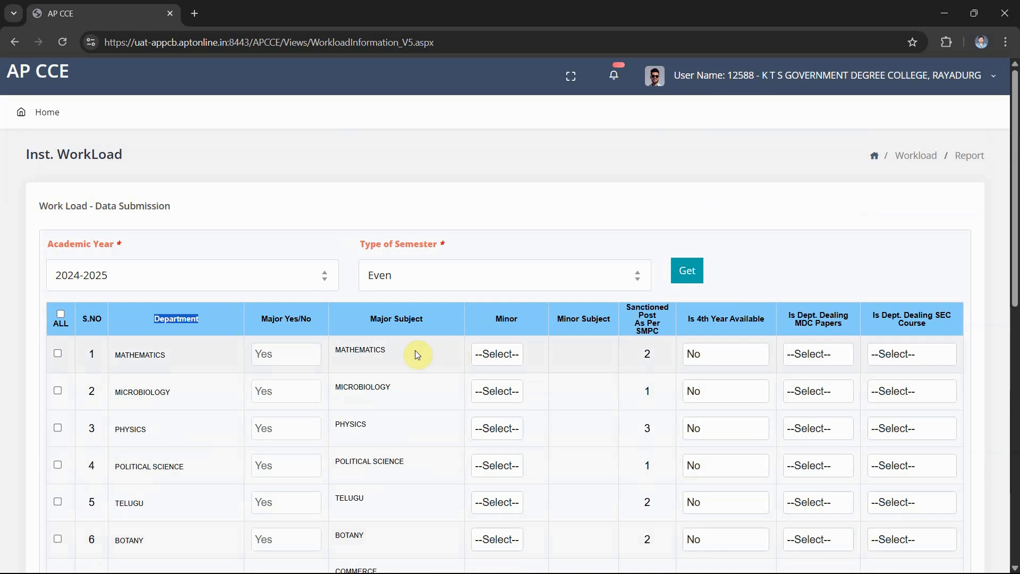
{"action": "left_click", "coordinate": [200, 321]}
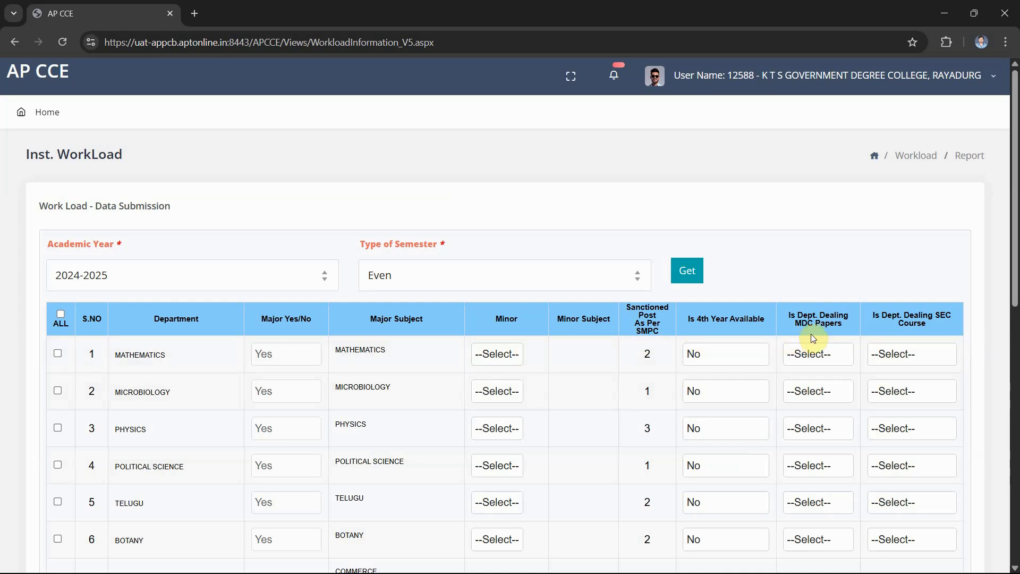
{"action": "left_click", "coordinate": [832, 358]}
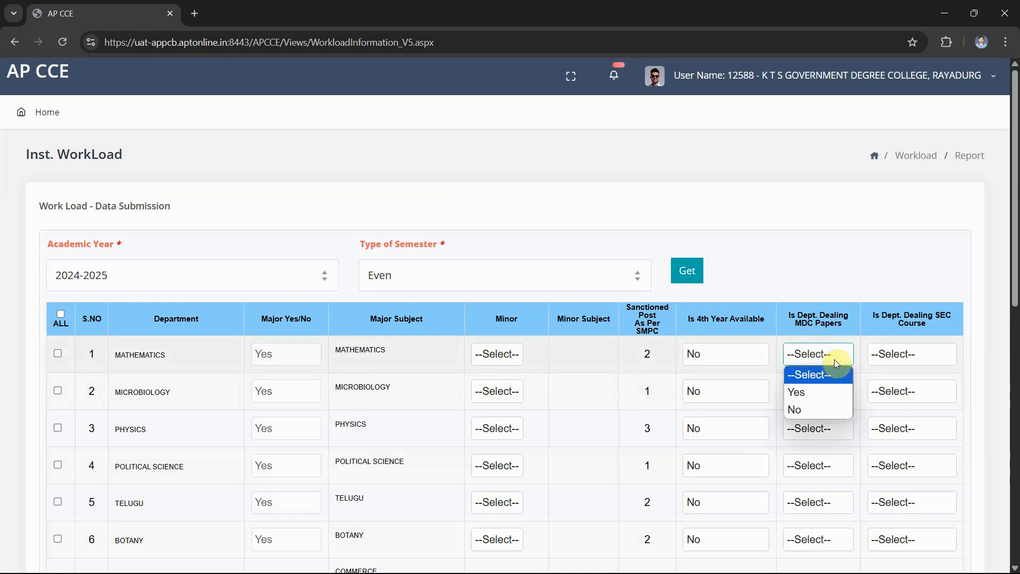
{"action": "left_click", "coordinate": [915, 357]}
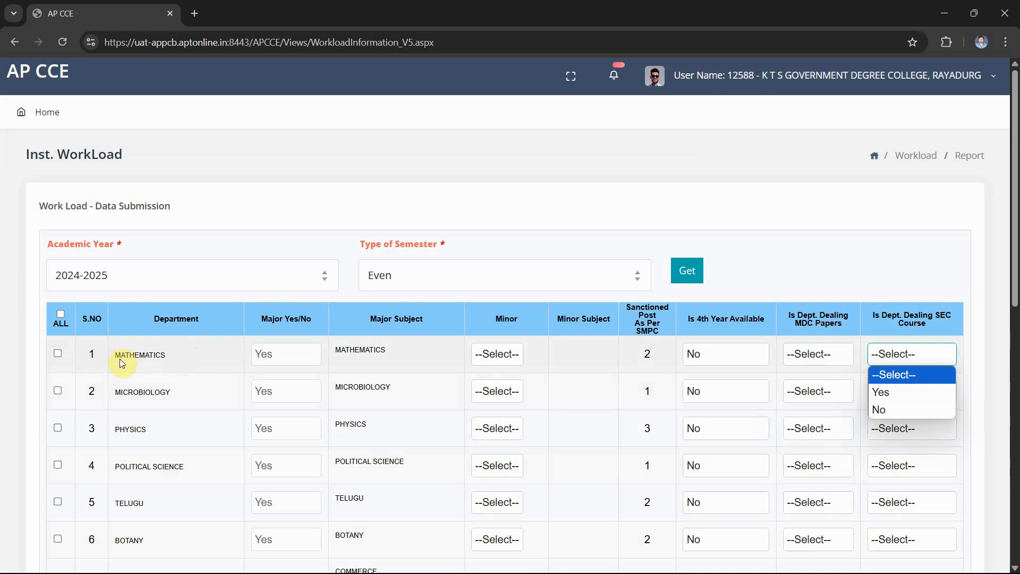
Set Minor to Yes for the Mathematics department and select MATHEMATICS as its minor subject.
{"action": "left_click", "coordinate": [509, 356]}
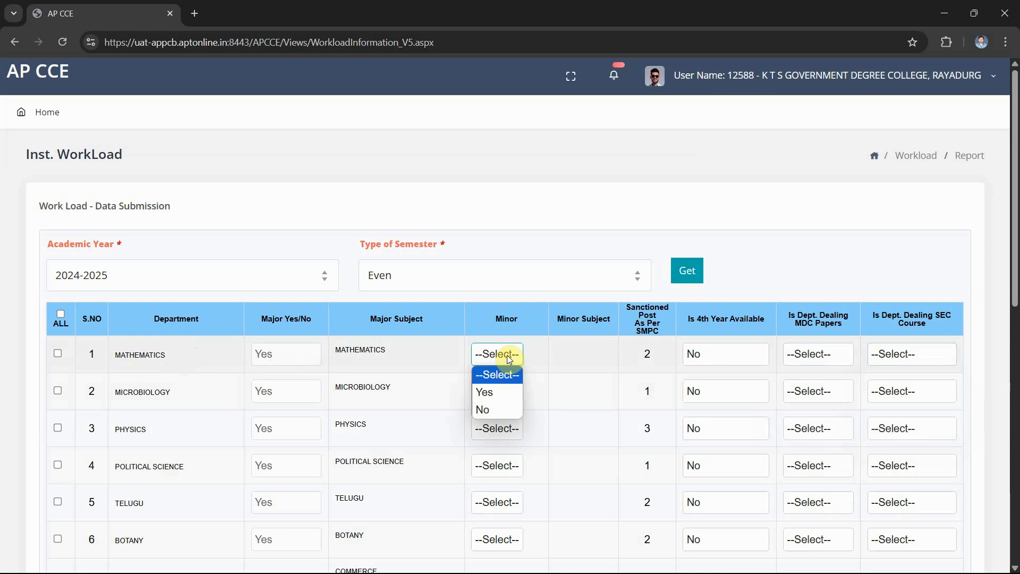
{"action": "left_click", "coordinate": [485, 392]}
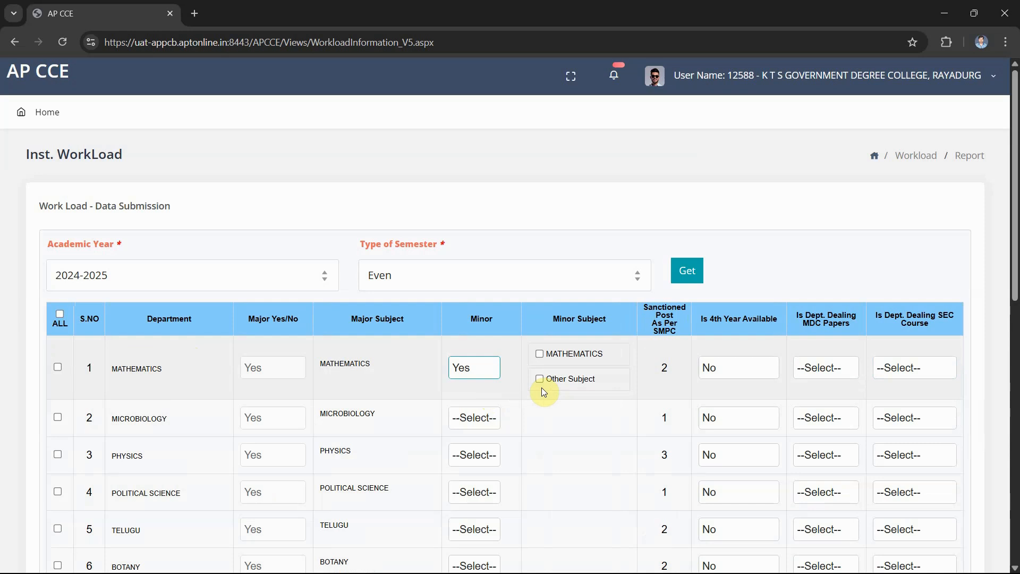
{"action": "left_click", "coordinate": [540, 353]}
{"action": "left_click", "coordinate": [541, 379]}
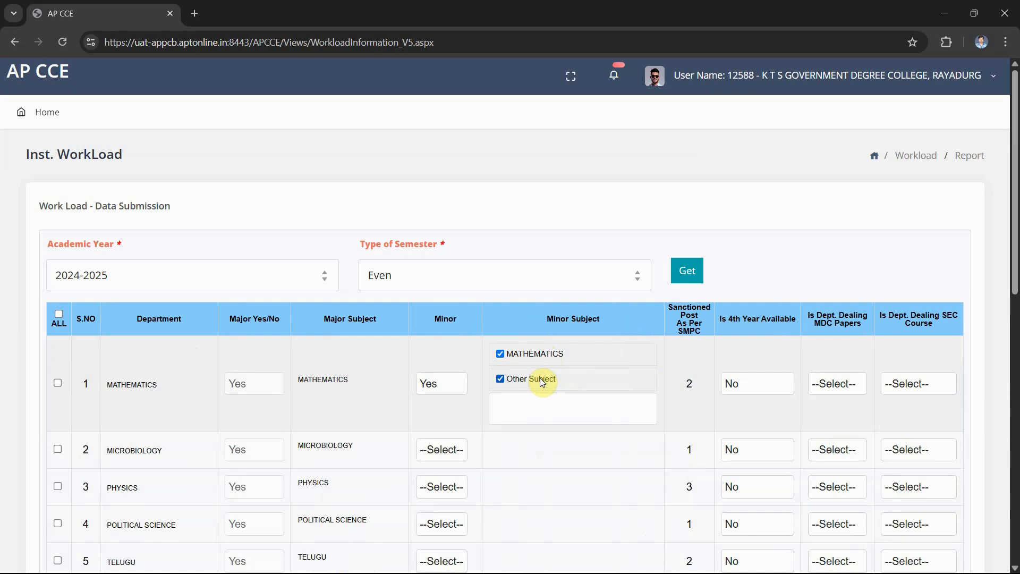
{"action": "left_click", "coordinate": [518, 402]}
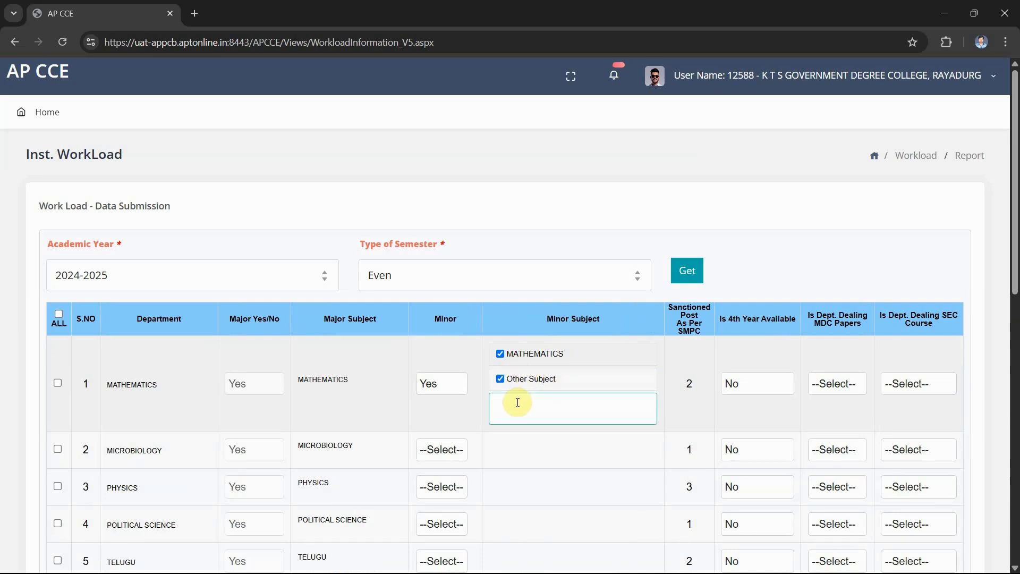
{"action": "left_click", "coordinate": [500, 378]}
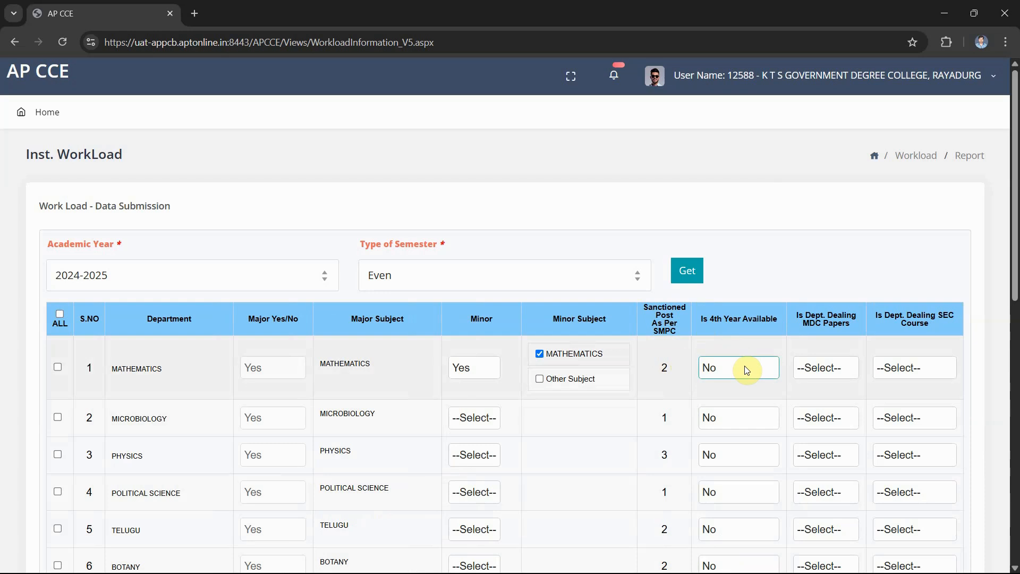
For the Mathematics department, set dealing with MDC papers to Yes and dealing with the SEC course to No.
{"action": "left_click", "coordinate": [833, 369]}
{"action": "left_click", "coordinate": [824, 407]}
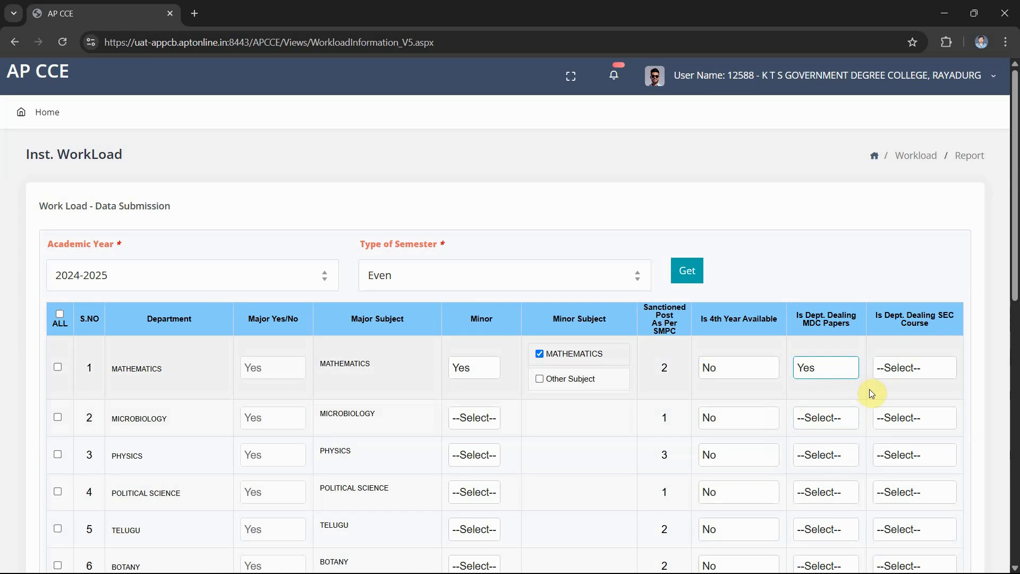
{"action": "left_click", "coordinate": [917, 372]}
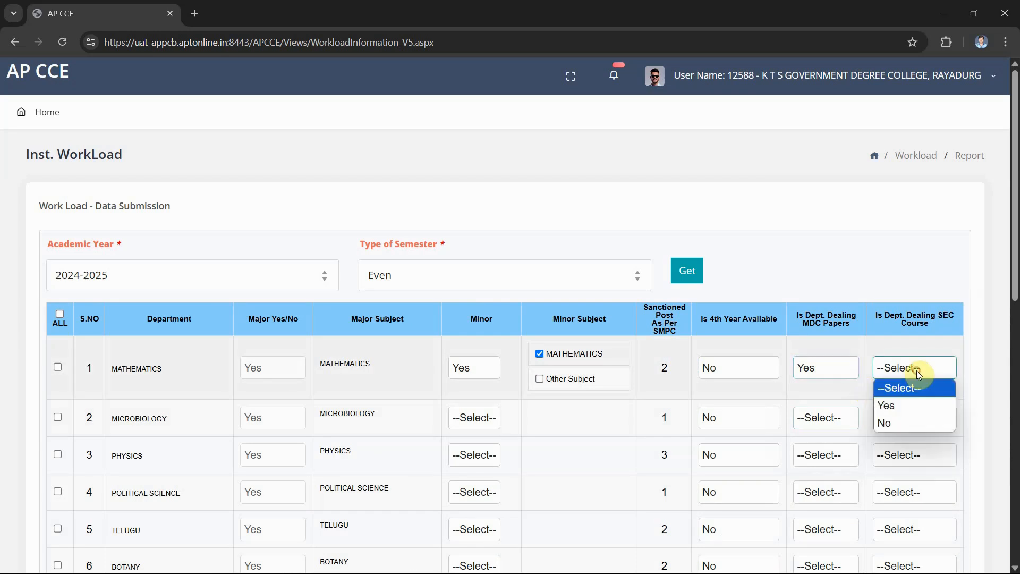
{"action": "left_click", "coordinate": [899, 424]}
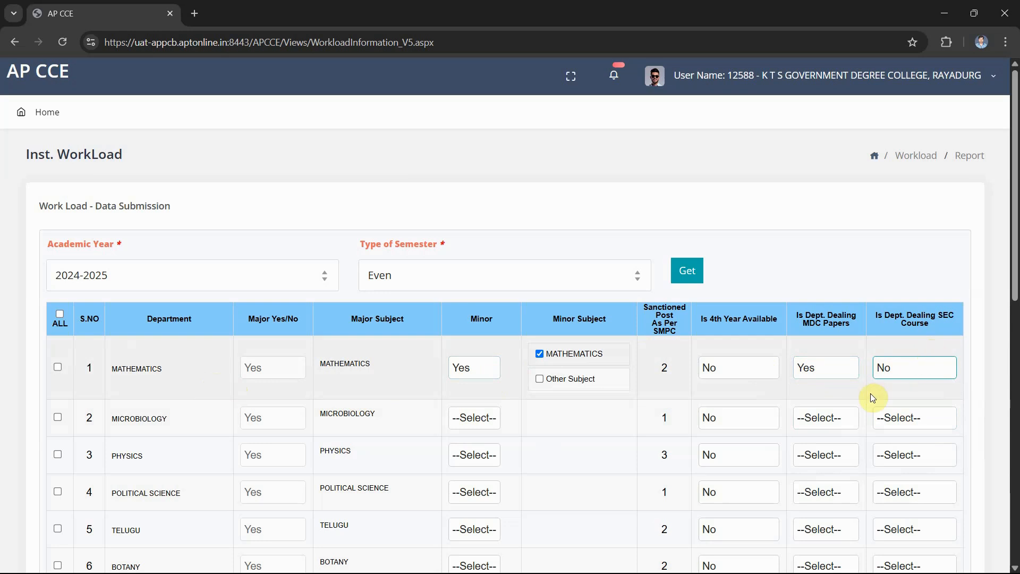
{"action": "scroll", "coordinate": [417, 460], "scroll_direction": "down", "scroll_amount": 1}
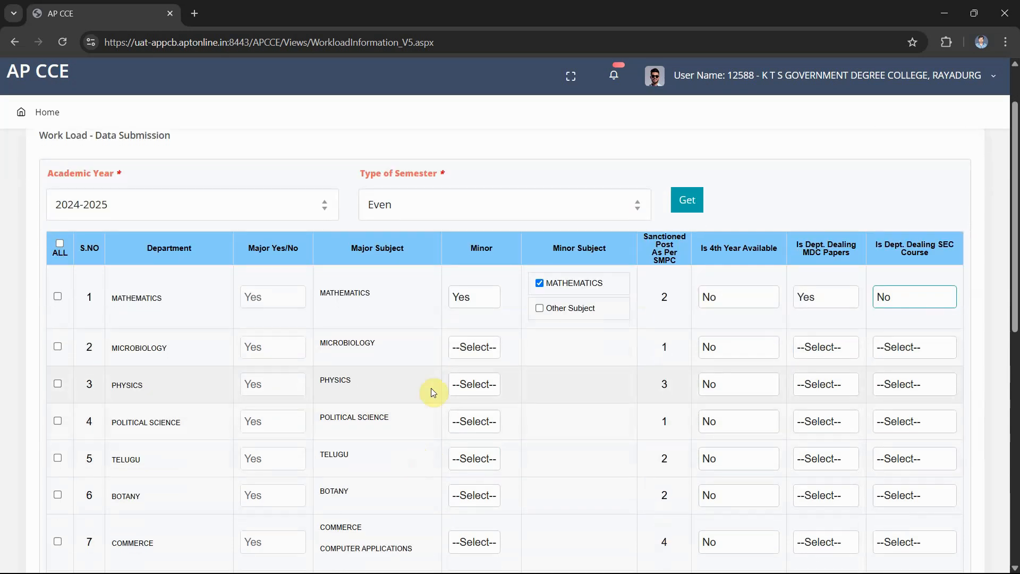
For the Microbiology department, set Minor to No, dealing with MDC papers to No and dealing with the SEC course to Yes.
{"action": "left_click", "coordinate": [475, 348]}
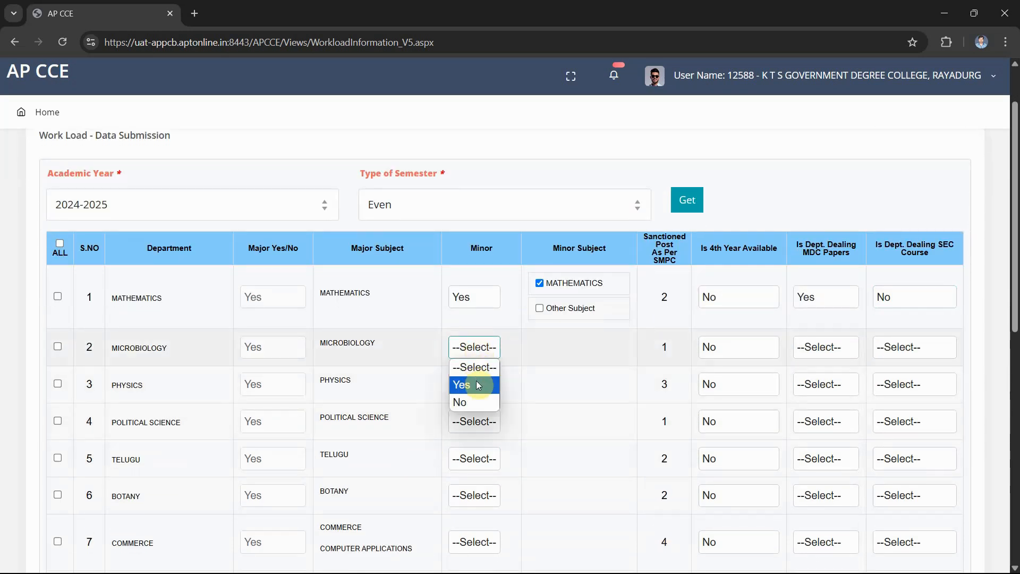
{"action": "left_click", "coordinate": [480, 407]}
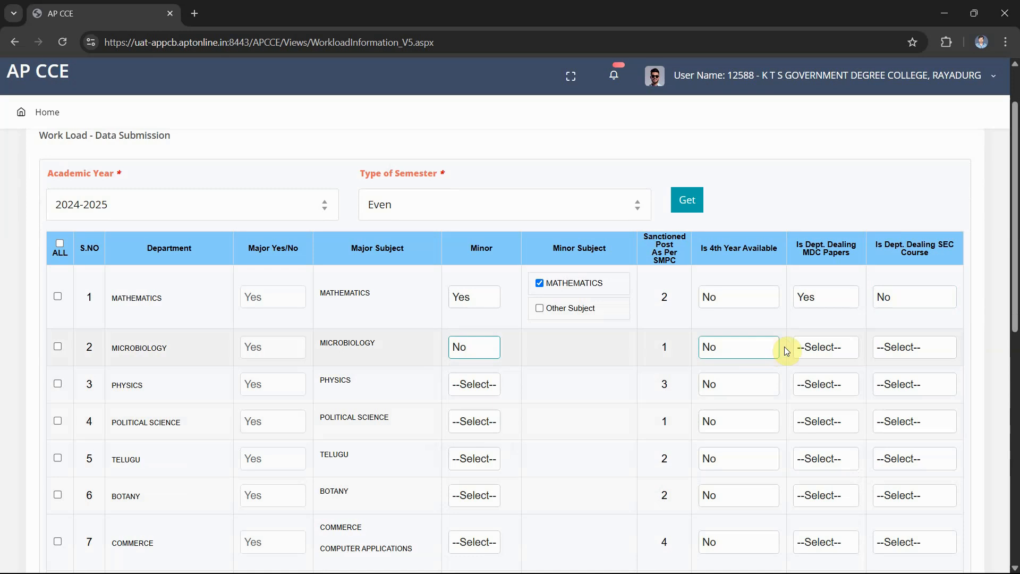
{"action": "left_click", "coordinate": [815, 349]}
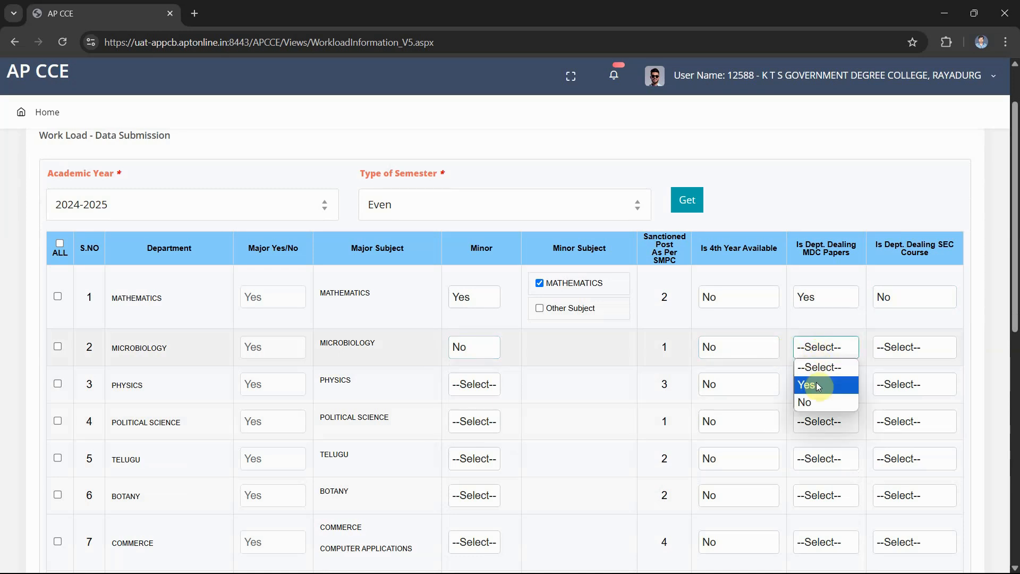
{"action": "left_click", "coordinate": [821, 404]}
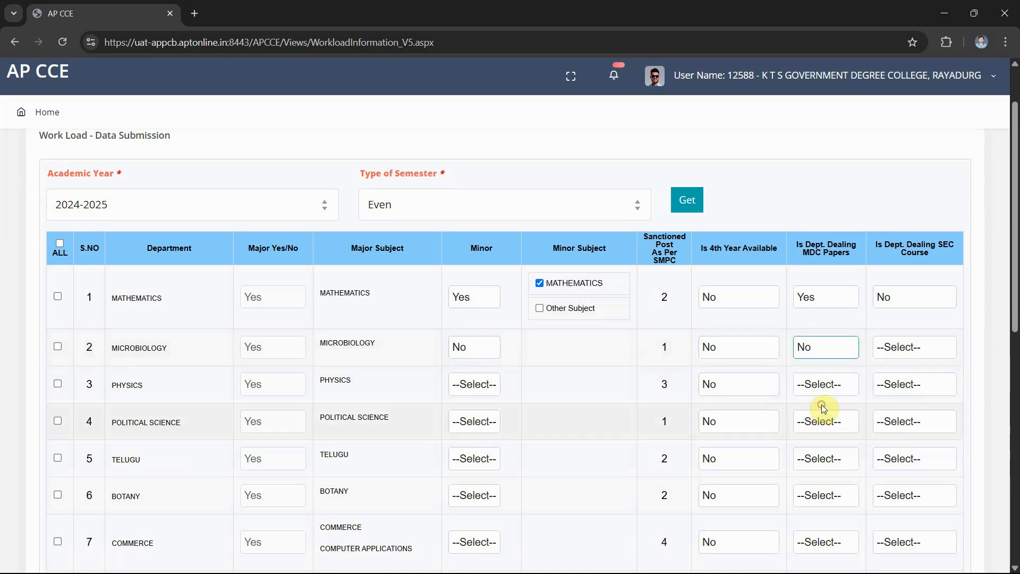
{"action": "left_click", "coordinate": [919, 348]}
{"action": "left_click", "coordinate": [906, 386]}
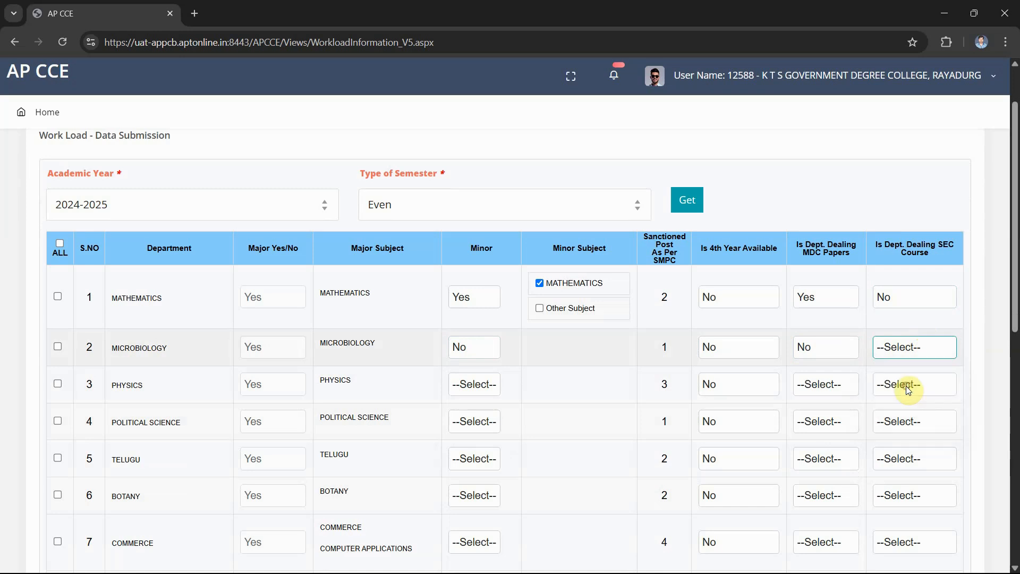
For the Physics department, set Minor to Yes with PHYSICS as minor subject, and both MDC papers and SEC course to Yes.
{"action": "left_click", "coordinate": [475, 386]}
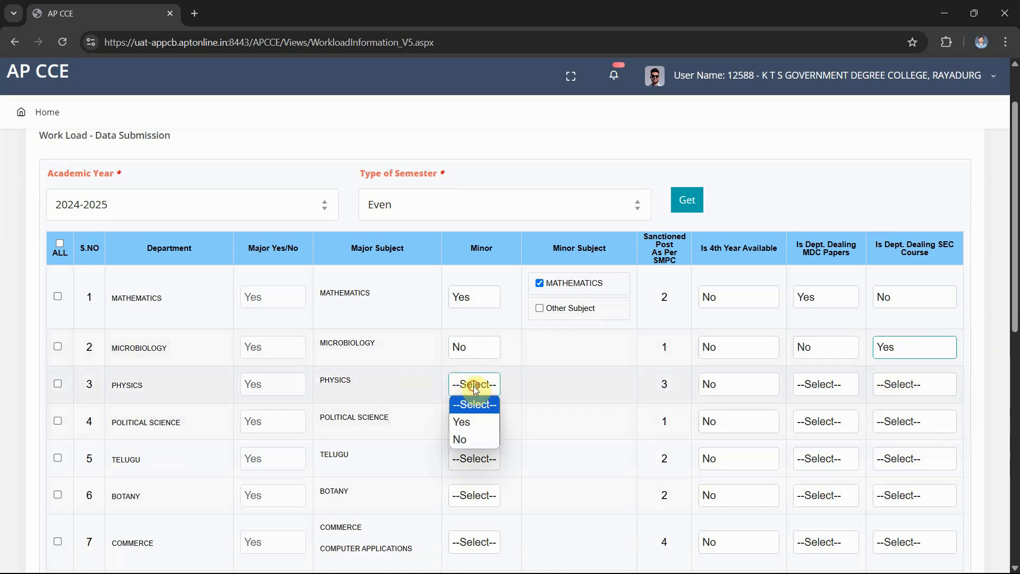
{"action": "left_click", "coordinate": [482, 423]}
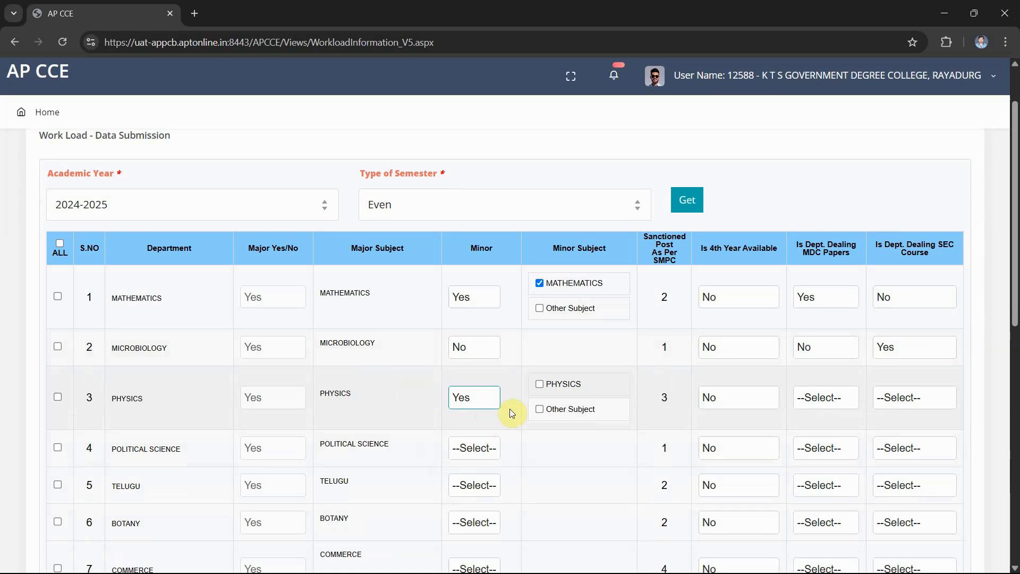
{"action": "left_click", "coordinate": [543, 386]}
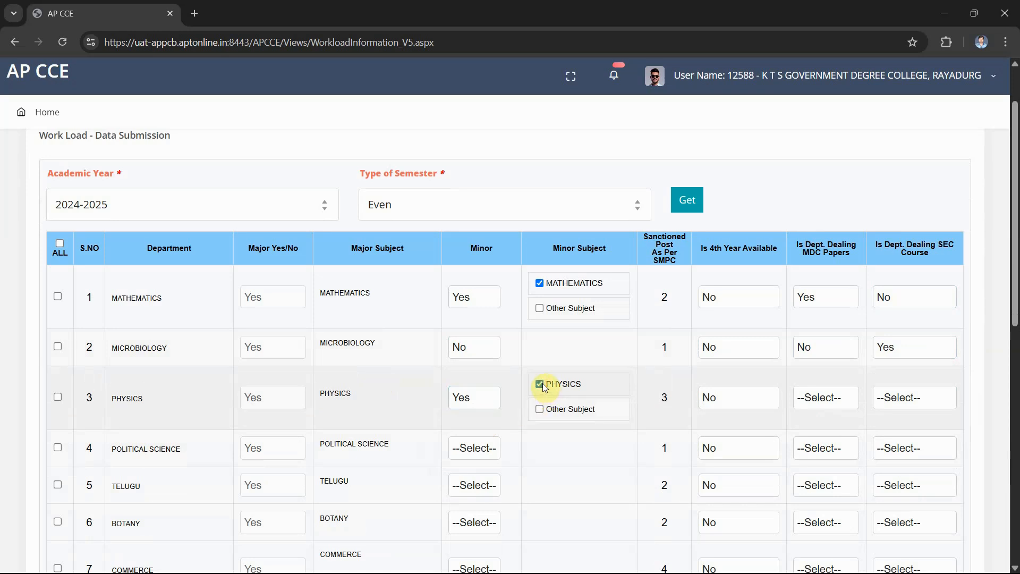
{"action": "left_click", "coordinate": [824, 403]}
{"action": "left_click", "coordinate": [822, 438]}
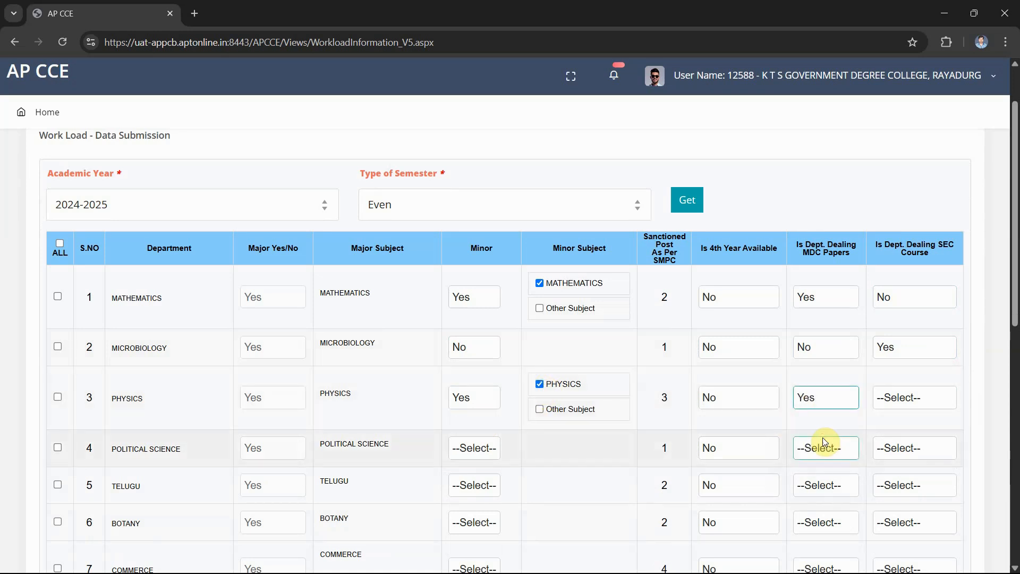
{"action": "left_click", "coordinate": [898, 397]}
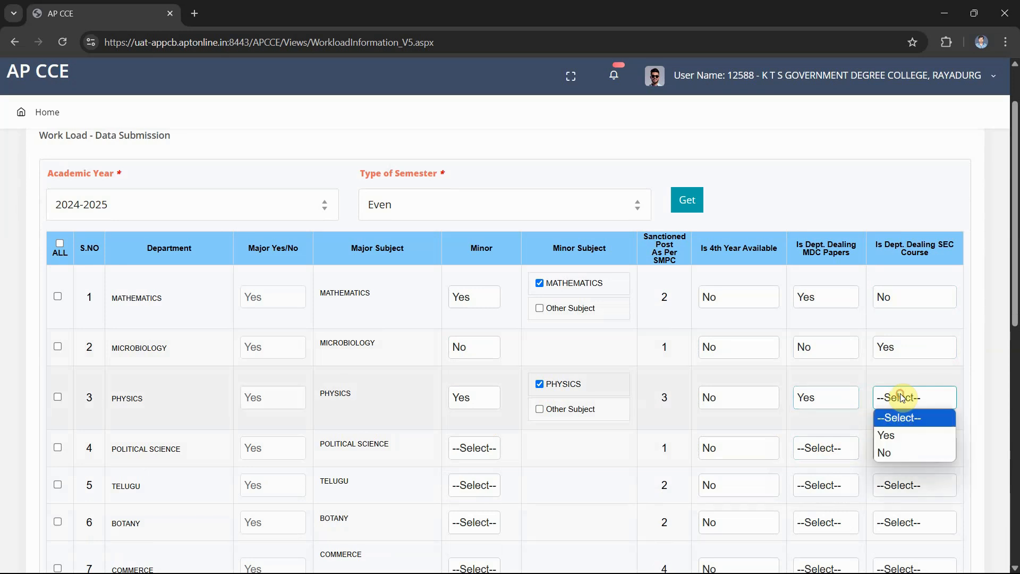
{"action": "left_click", "coordinate": [898, 435]}
For the Political Science department, set Minor, dealing with MDC papers and dealing with the SEC course all to No.
{"action": "scroll", "coordinate": [599, 454], "scroll_direction": "down", "scroll_amount": 3}
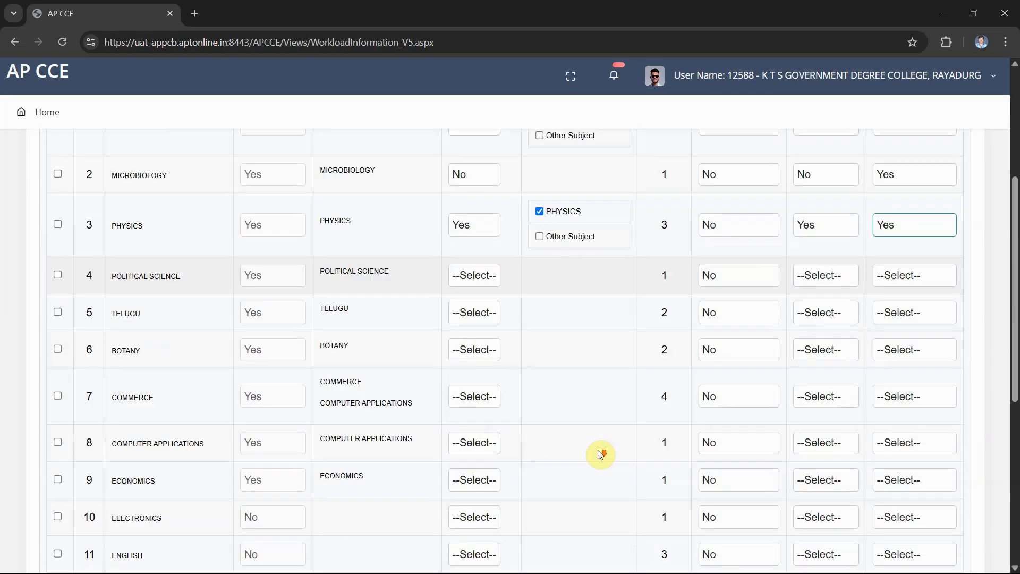
{"action": "left_click", "coordinate": [480, 275]}
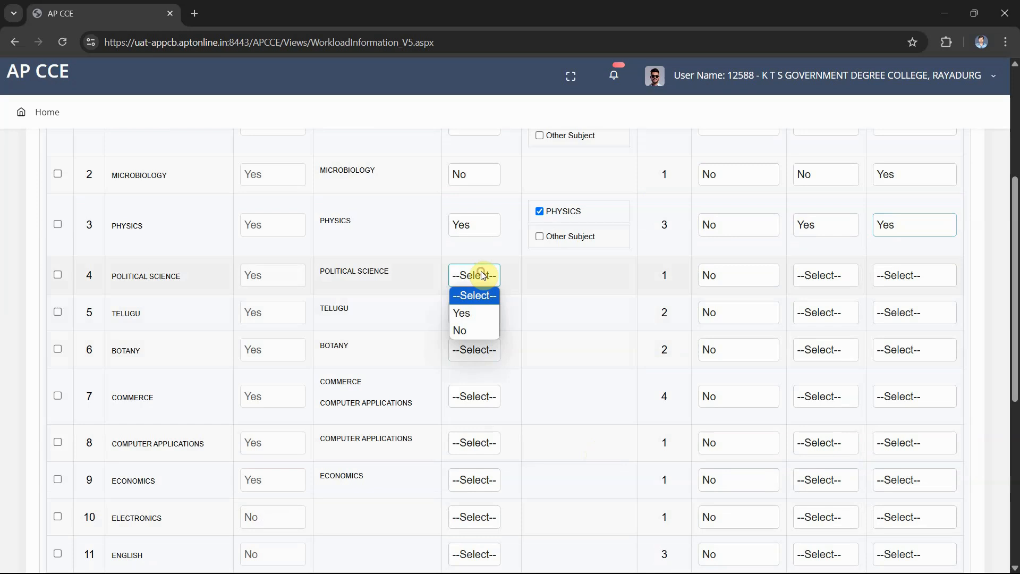
{"action": "left_click", "coordinate": [475, 330]}
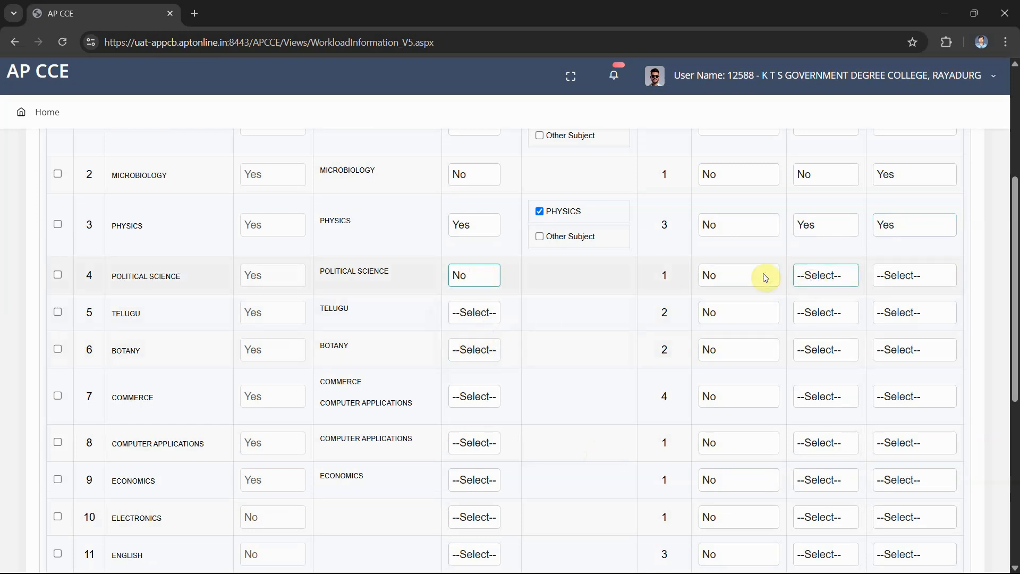
{"action": "left_click", "coordinate": [816, 277]}
{"action": "left_click", "coordinate": [813, 332]}
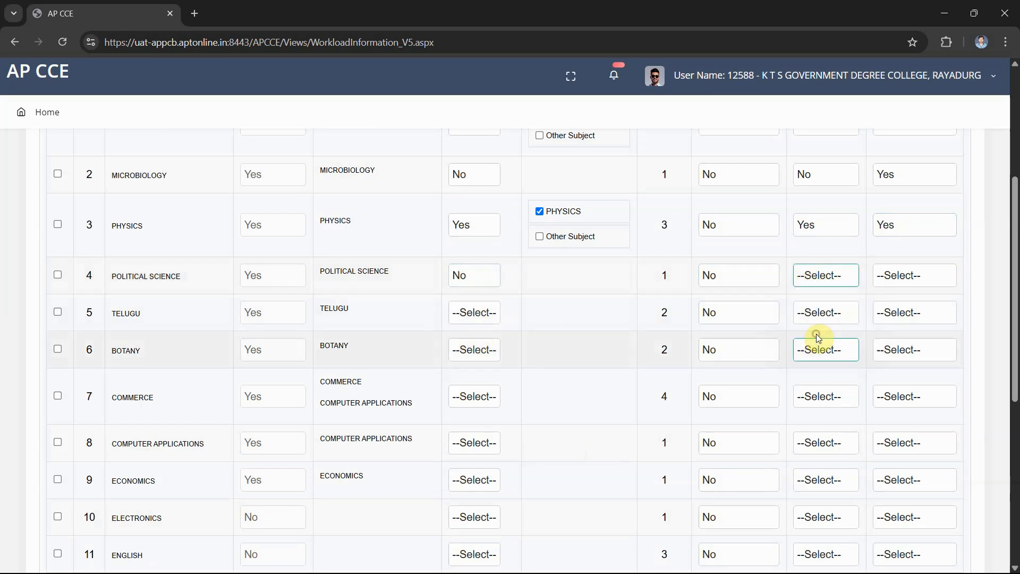
{"action": "left_click", "coordinate": [911, 278]}
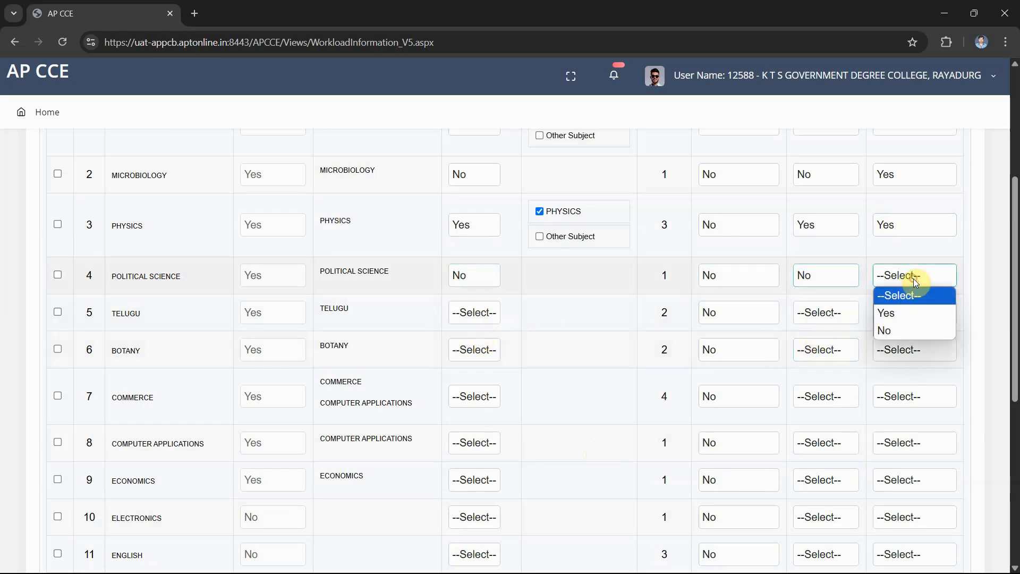
{"action": "left_click", "coordinate": [900, 331]}
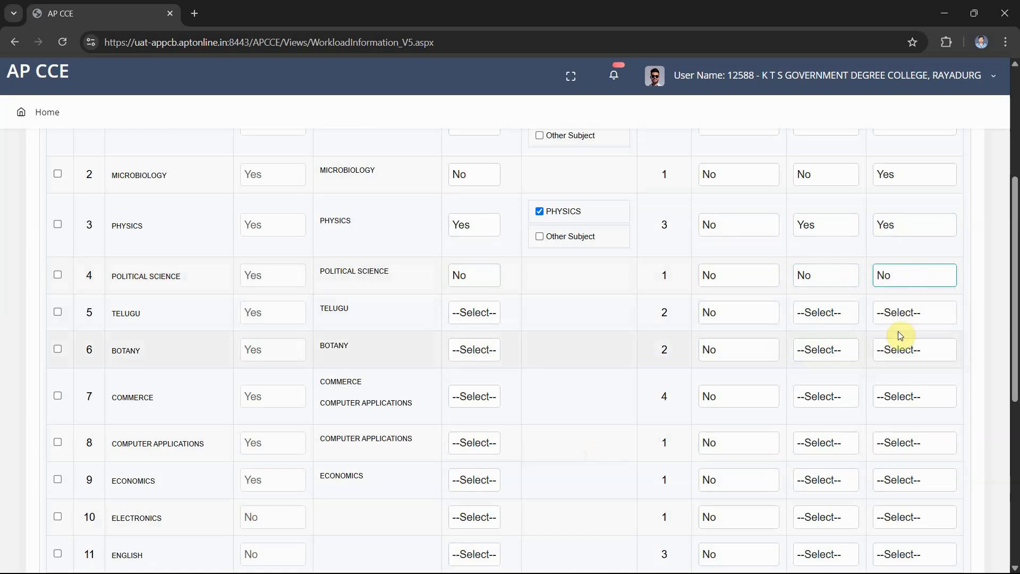
For the Telugu department, set Minor, dealing with MDC papers and dealing with the SEC course all to No.
{"action": "left_click", "coordinate": [485, 318]}
{"action": "left_click", "coordinate": [477, 368]}
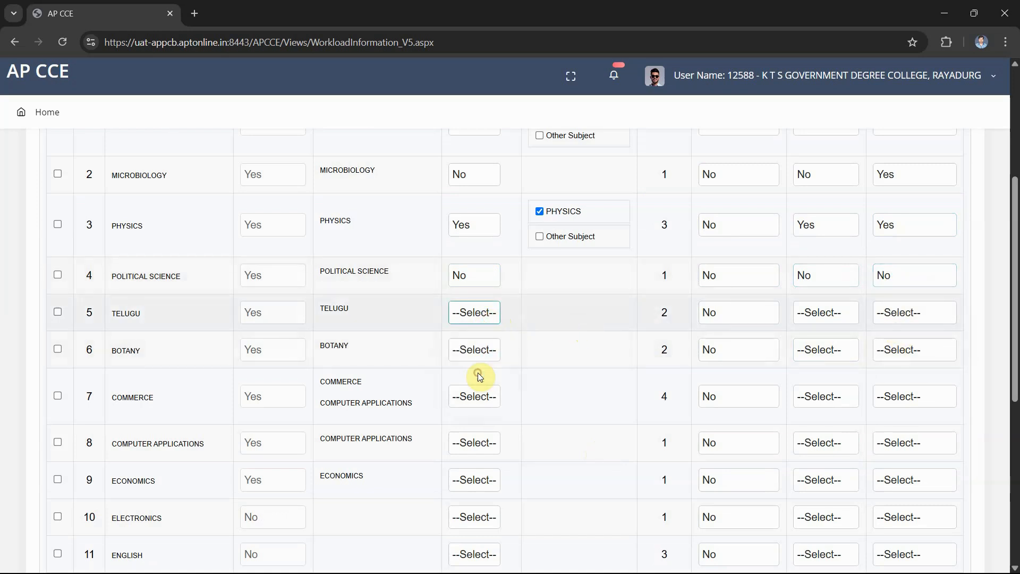
{"action": "left_click", "coordinate": [825, 313]}
{"action": "left_click", "coordinate": [822, 367]}
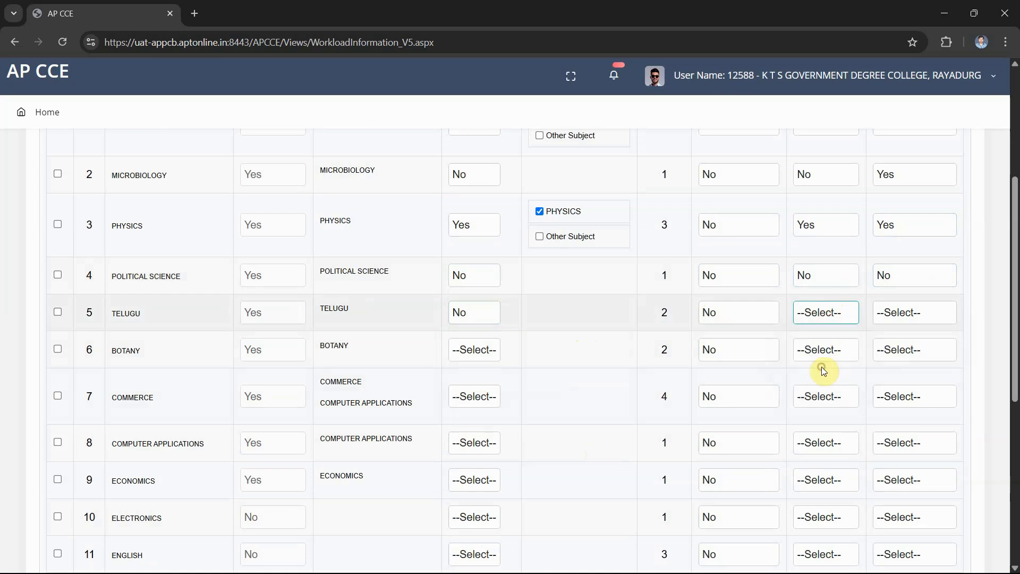
{"action": "left_click", "coordinate": [913, 314]}
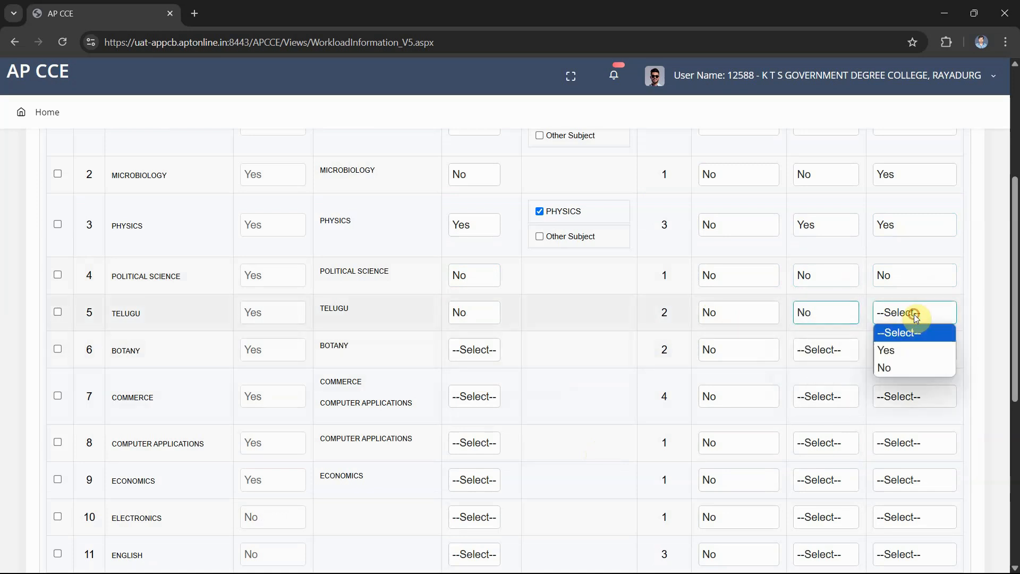
{"action": "left_click", "coordinate": [896, 368]}
For the Botany department, set Minor to Yes with BOTANY as minor subject, MDC papers to Yes and SEC course to No.
{"action": "scroll", "coordinate": [531, 355], "scroll_direction": "down", "scroll_amount": 3}
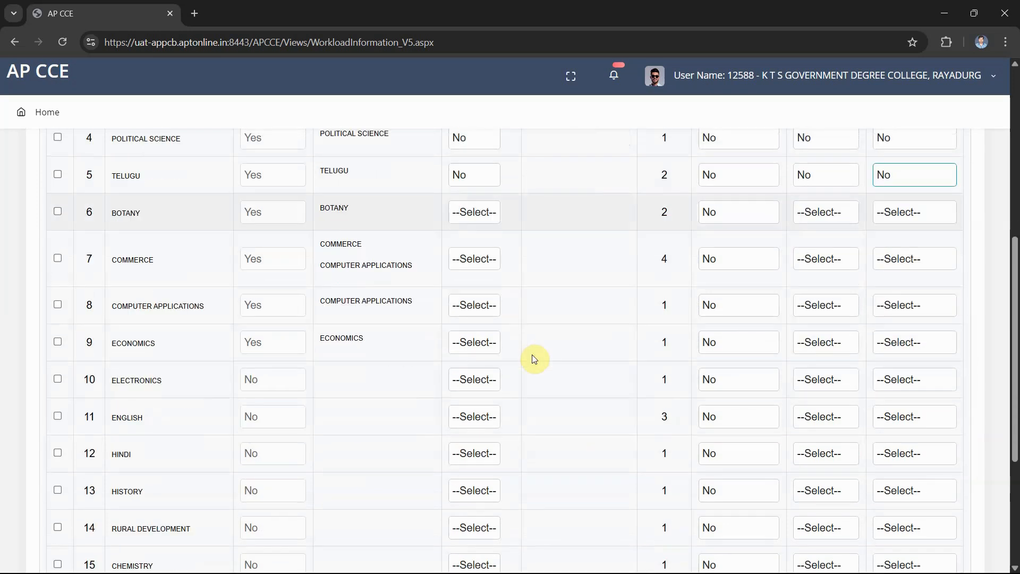
{"action": "left_click", "coordinate": [486, 212]}
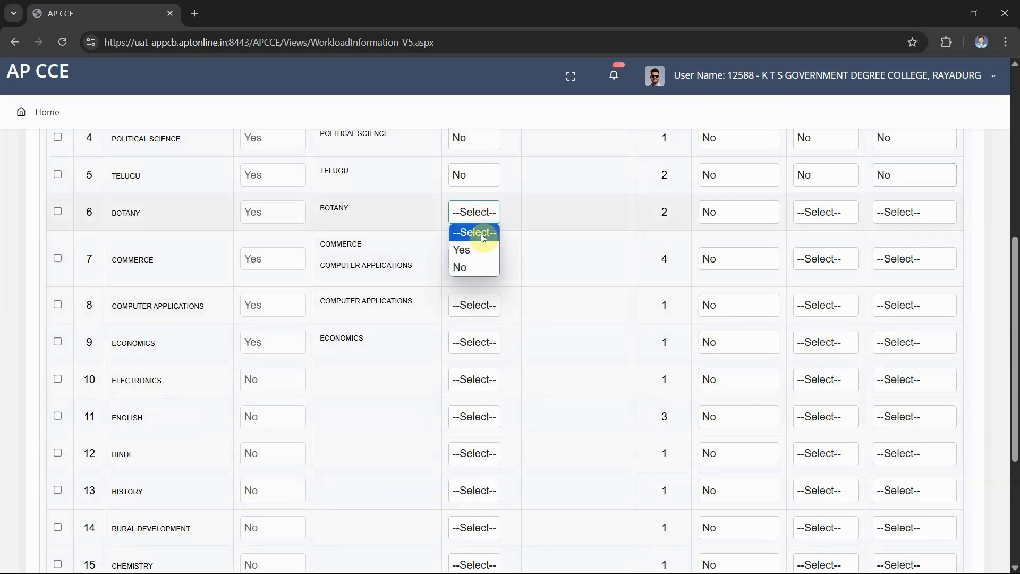
{"action": "left_click", "coordinate": [481, 249]}
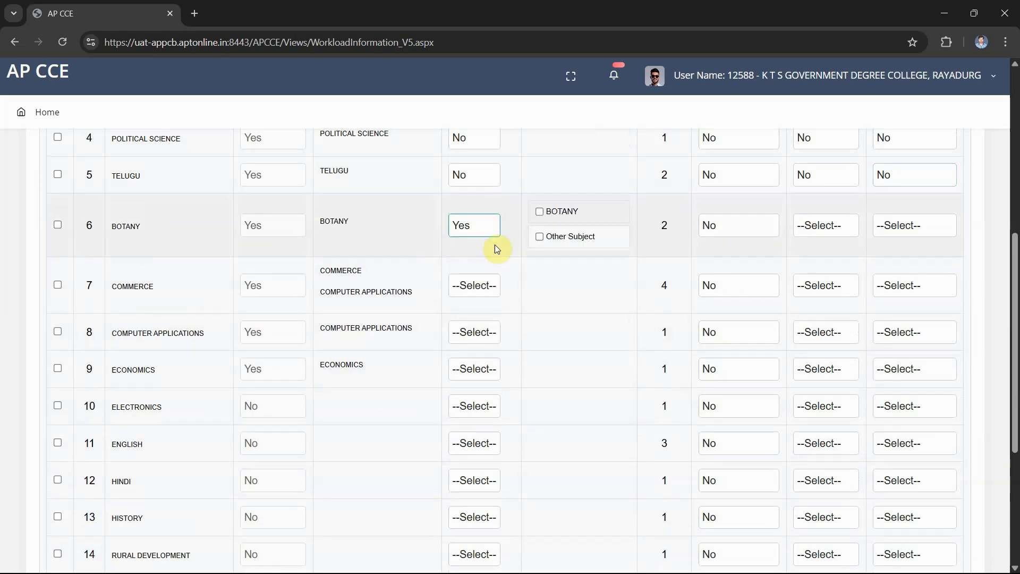
{"action": "left_click", "coordinate": [540, 212]}
{"action": "left_click", "coordinate": [832, 234]}
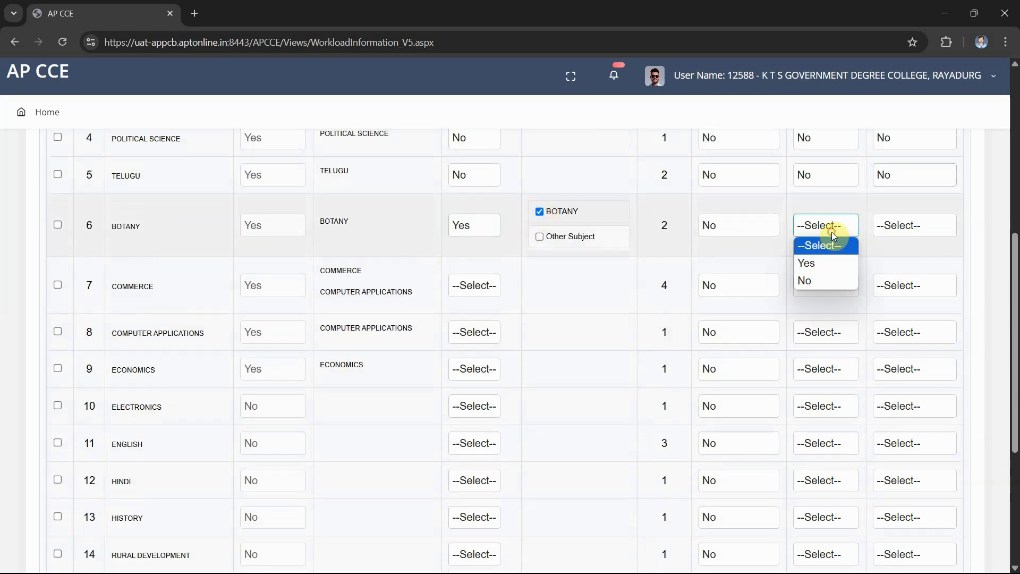
{"action": "left_click", "coordinate": [829, 263]}
{"action": "left_click", "coordinate": [899, 225]}
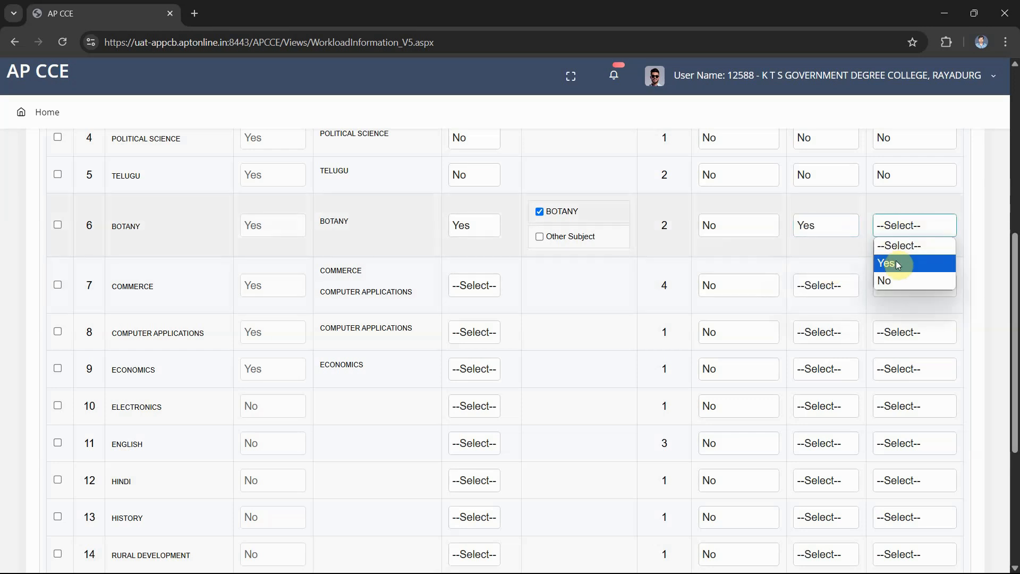
{"action": "left_click", "coordinate": [898, 281]}
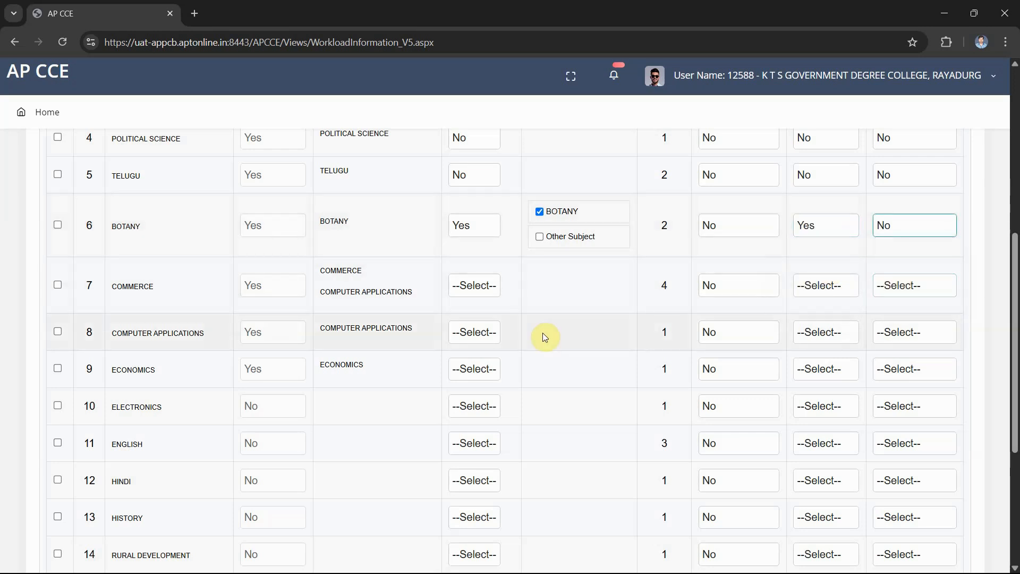
For the Commerce department, set Minor to Yes with COMMERCE as minor subject, and both MDC papers and SEC course to Yes.
{"action": "scroll", "coordinate": [543, 333], "scroll_direction": "down", "scroll_amount": 2}
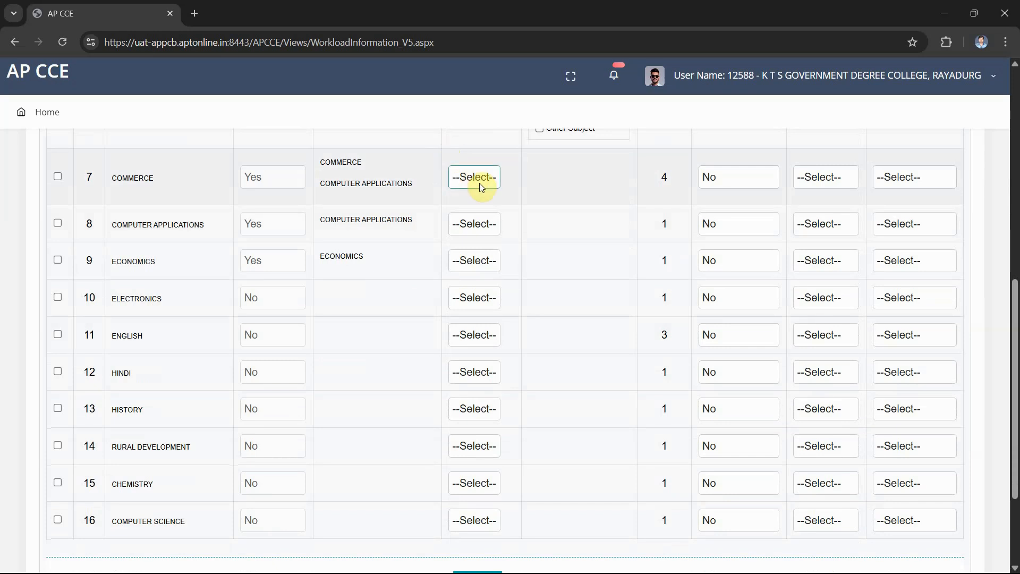
{"action": "left_click", "coordinate": [479, 181]}
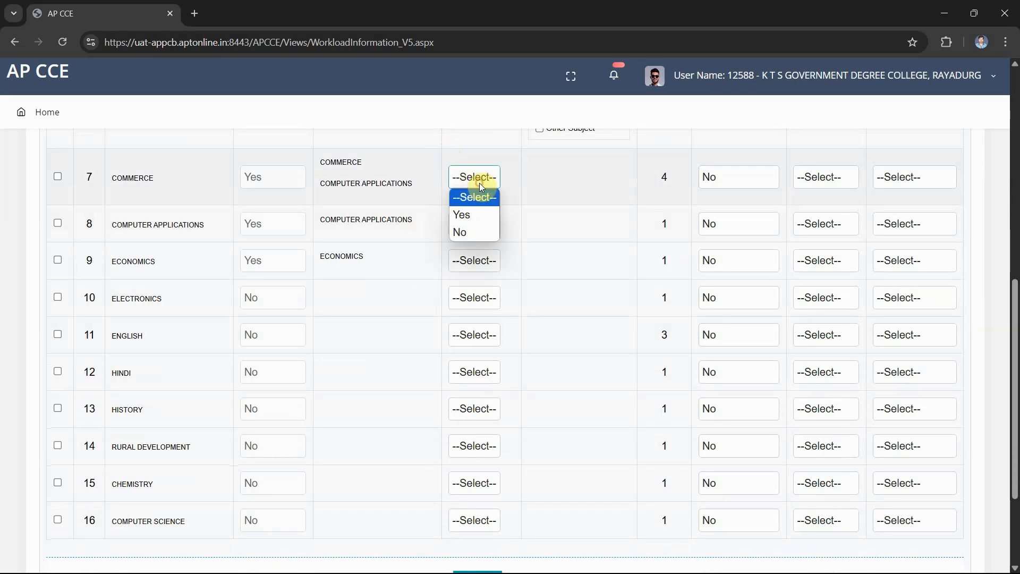
{"action": "left_click", "coordinate": [479, 215]}
{"action": "scroll", "coordinate": [524, 197], "scroll_direction": "up", "scroll_amount": 2}
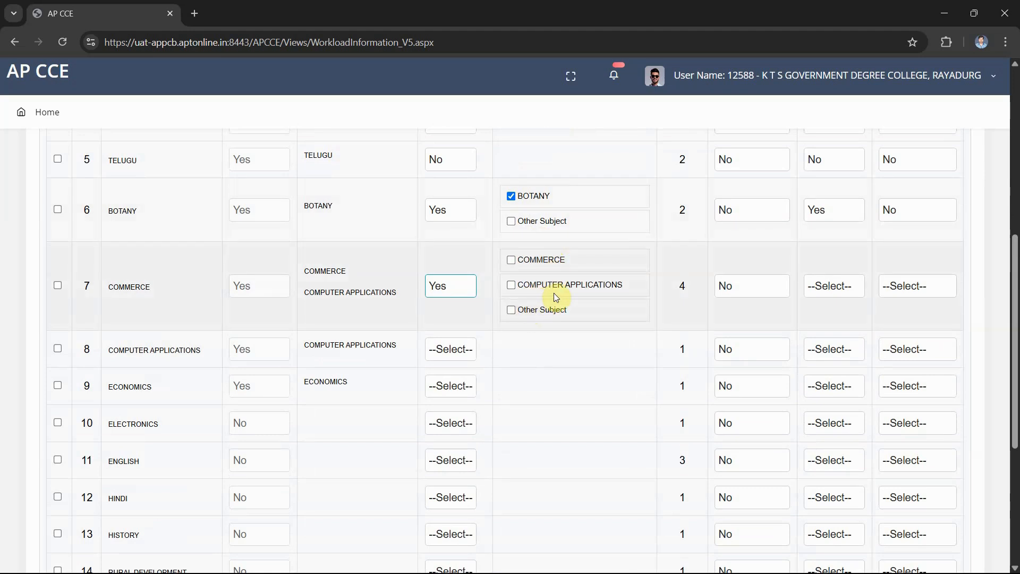
{"action": "left_click", "coordinate": [512, 261]}
{"action": "left_click", "coordinate": [820, 289]}
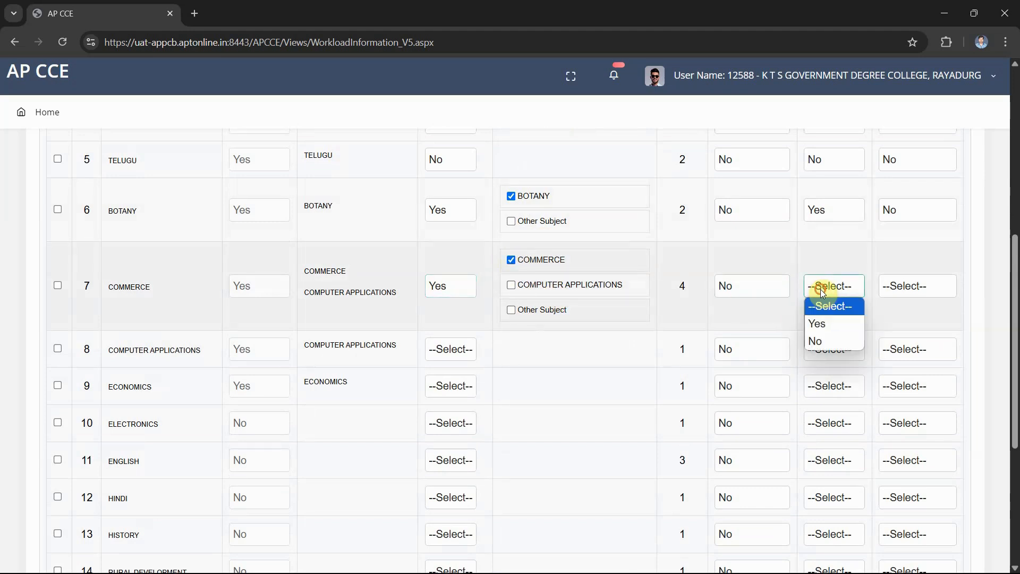
{"action": "left_click", "coordinate": [833, 325]}
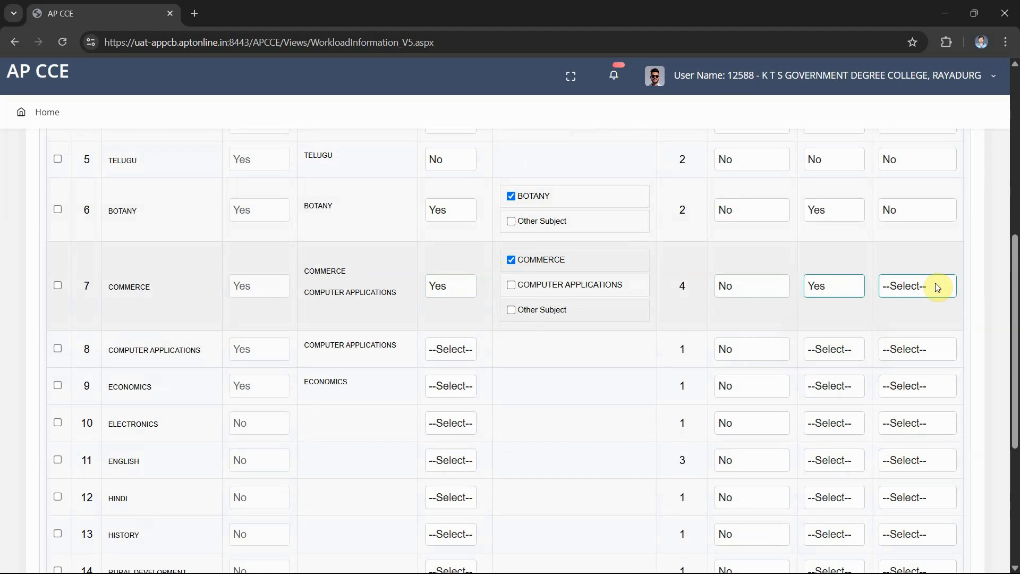
{"action": "left_click", "coordinate": [934, 285]}
{"action": "left_click", "coordinate": [909, 324]}
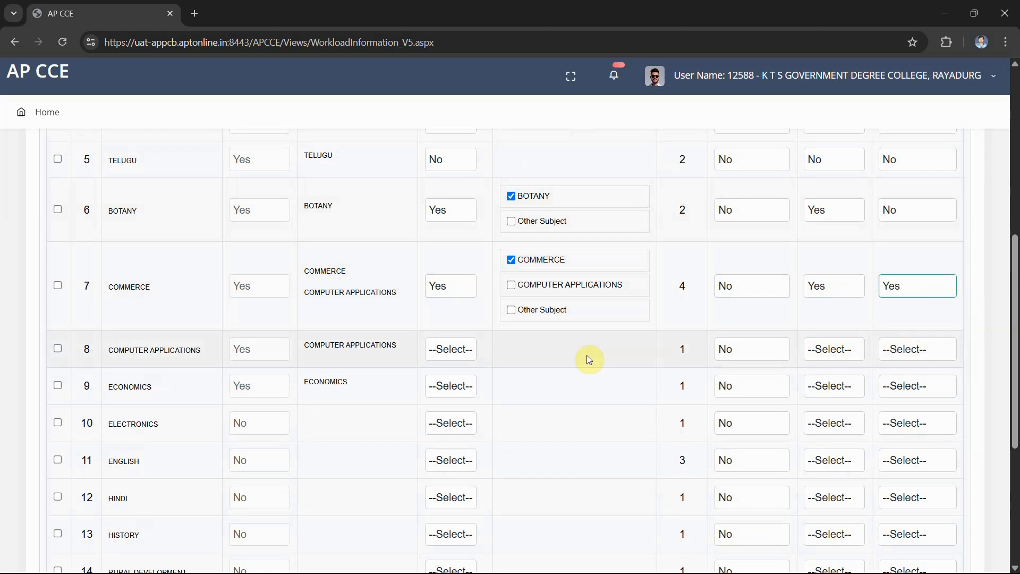
For the Computer Applications department, set Minor to Yes with COMPUTER APPLICATIONS as minor subject, and both MDC papers and SEC course to No.
{"action": "scroll", "coordinate": [587, 355], "scroll_direction": "down", "scroll_amount": 3}
{"action": "left_click", "coordinate": [461, 208]}
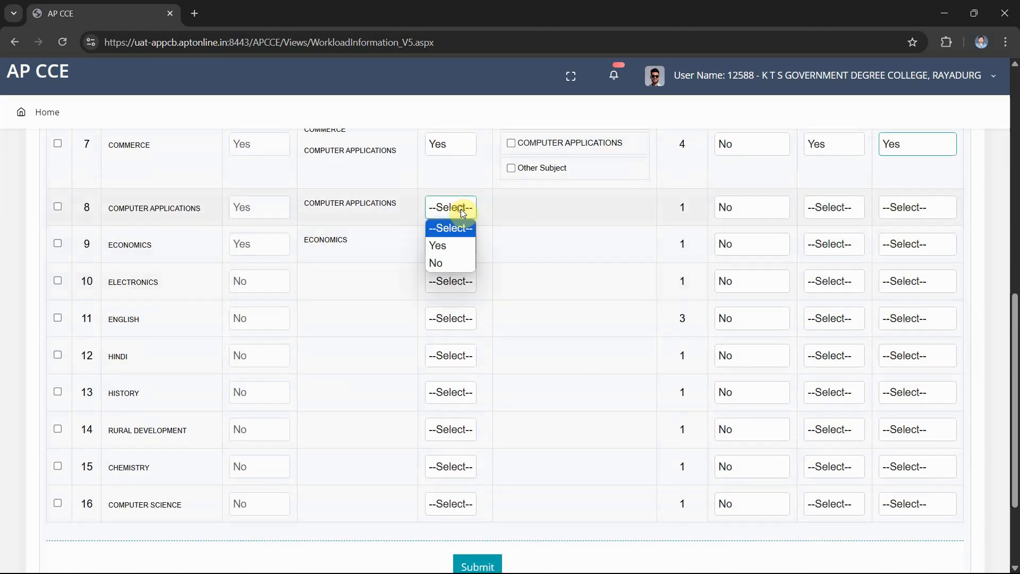
{"action": "left_click", "coordinate": [459, 244]}
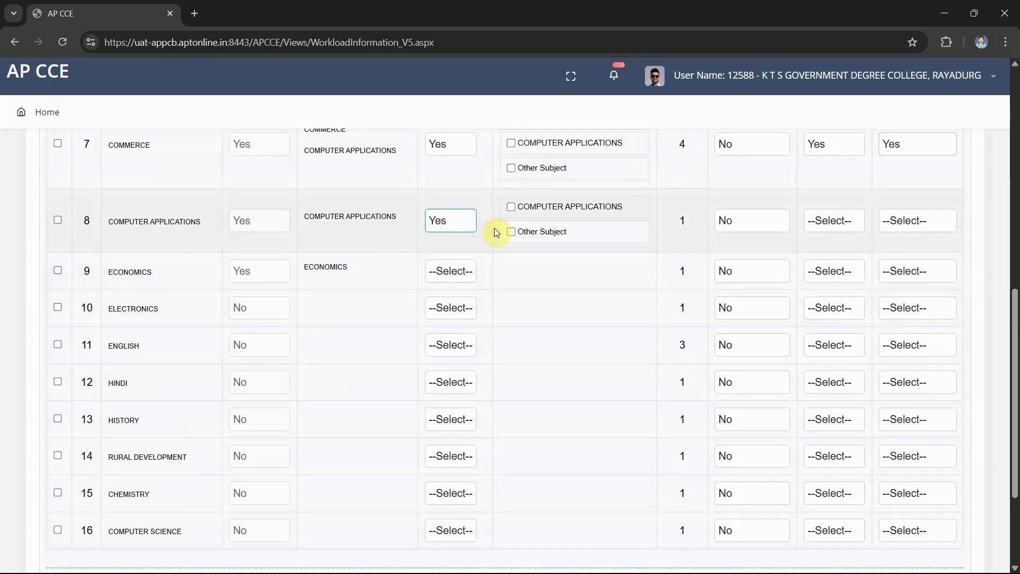
{"action": "left_click", "coordinate": [511, 207]}
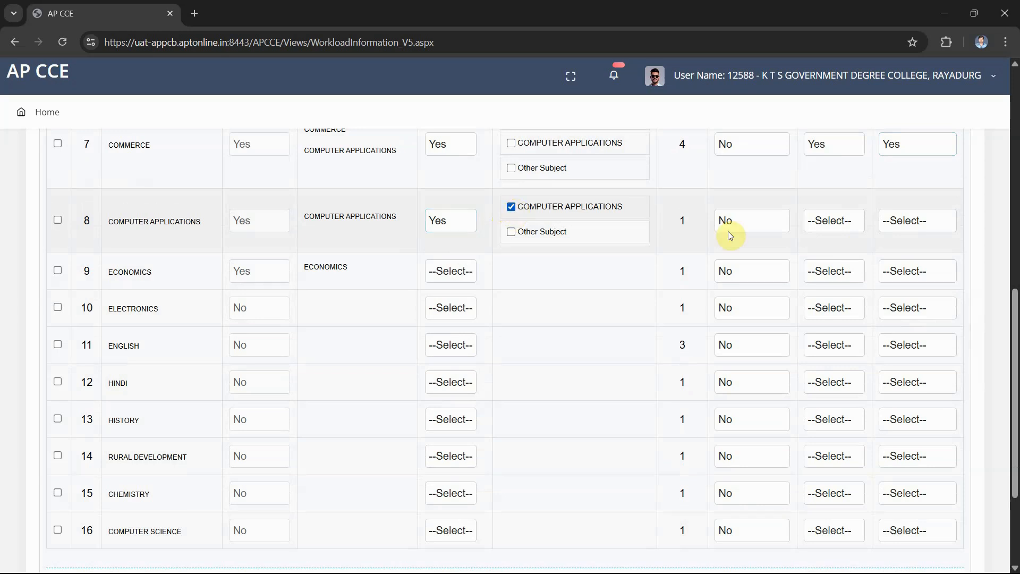
{"action": "left_click", "coordinate": [834, 223]}
{"action": "left_click", "coordinate": [828, 276]}
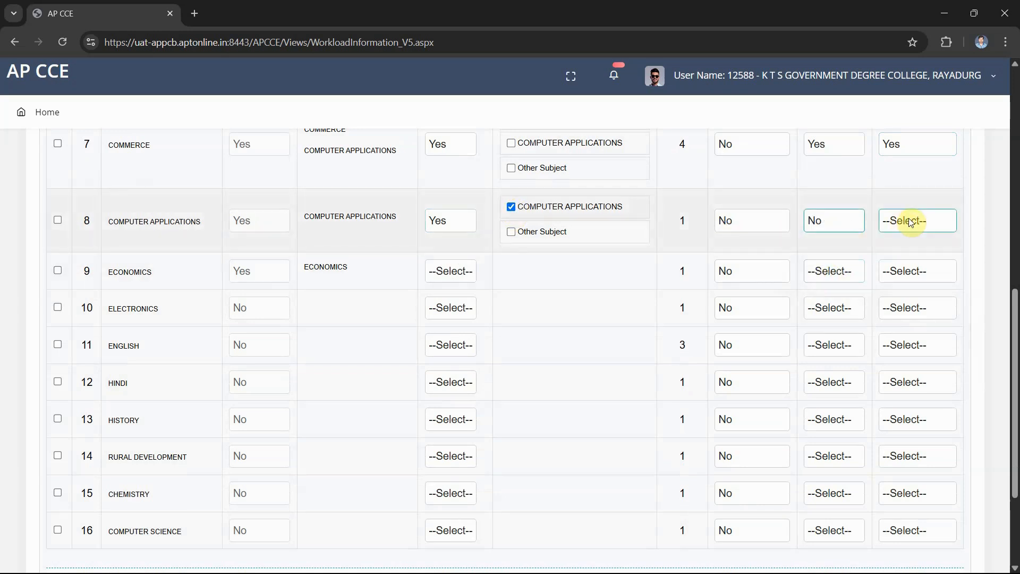
{"action": "left_click", "coordinate": [911, 219]}
{"action": "left_click", "coordinate": [901, 276]}
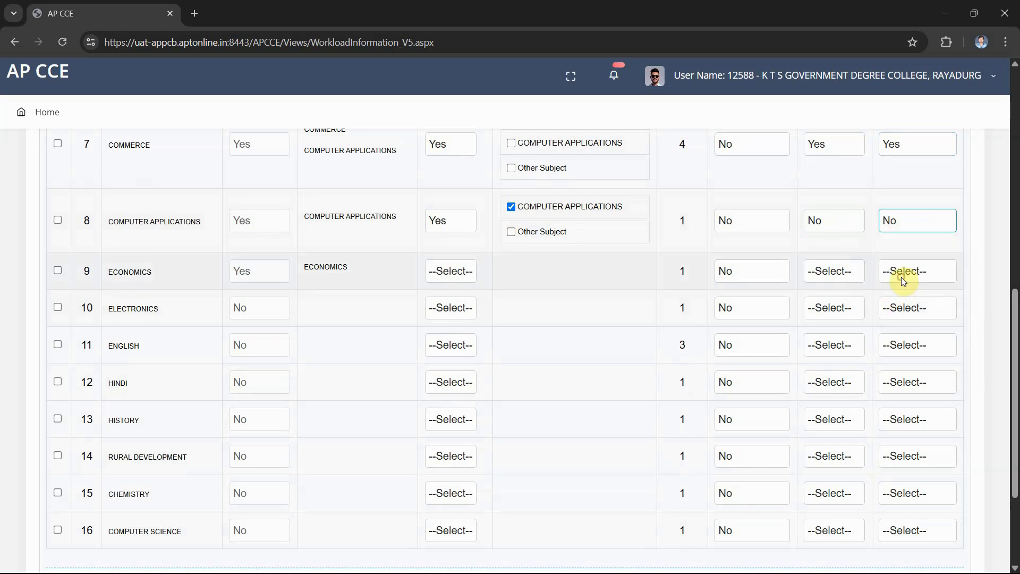
For the Economics department, set Minor, dealing with MDC papers and dealing with the SEC course all to No.
{"action": "left_click", "coordinate": [452, 271]}
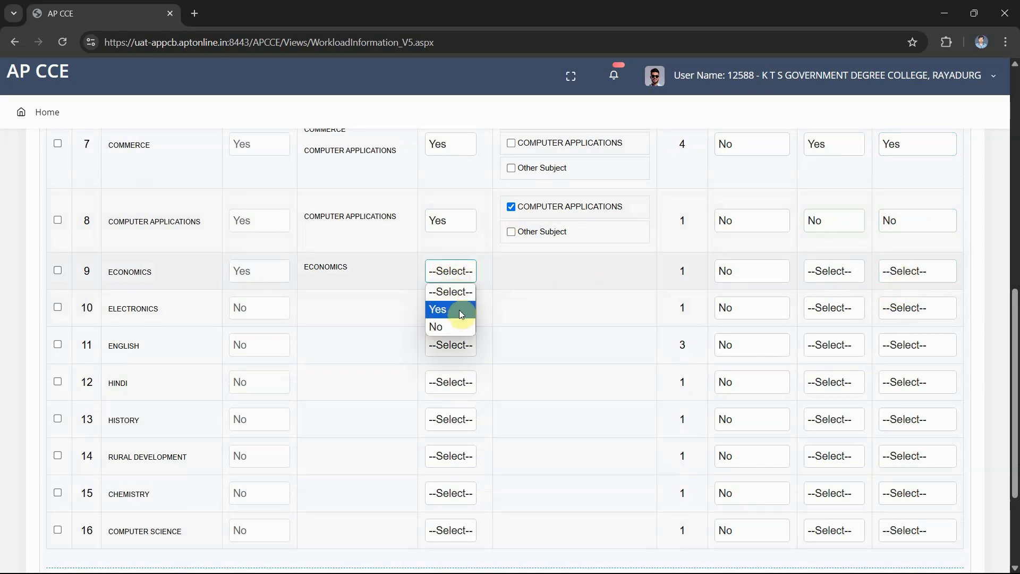
{"action": "left_click", "coordinate": [461, 330]}
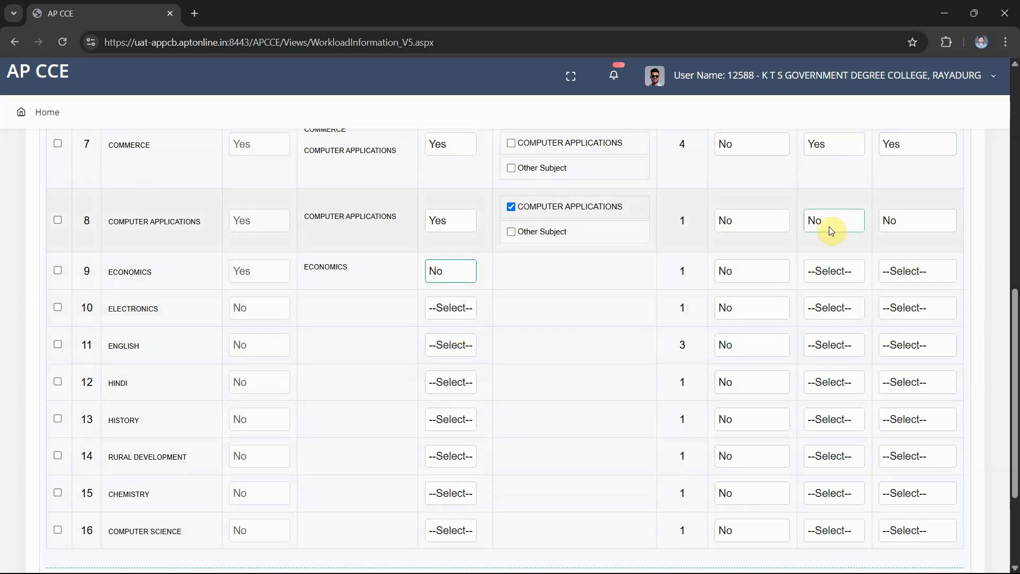
{"action": "left_click", "coordinate": [836, 272]}
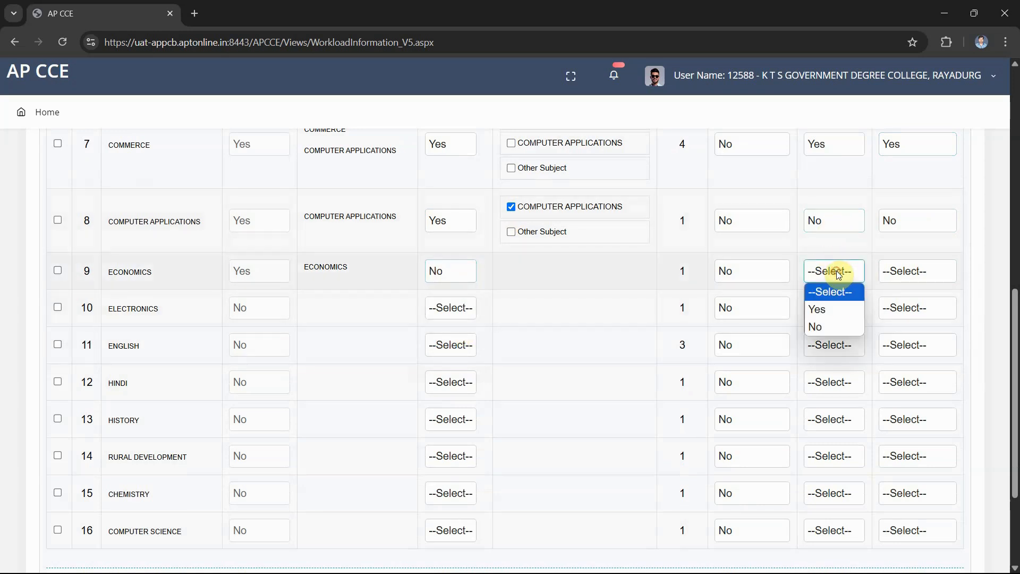
{"action": "left_click", "coordinate": [843, 328]}
{"action": "left_click", "coordinate": [914, 271]}
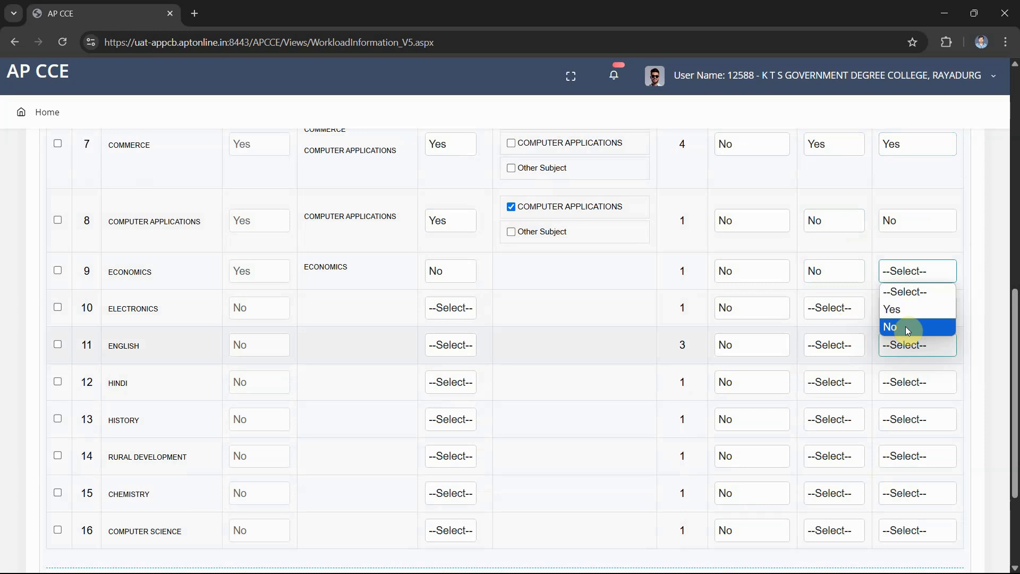
{"action": "left_click", "coordinate": [907, 326]}
For the Electronics department, set Minor to Yes with ELECTRONICS as minor subject, and both MDC papers and SEC course to No.
{"action": "left_click", "coordinate": [463, 317]}
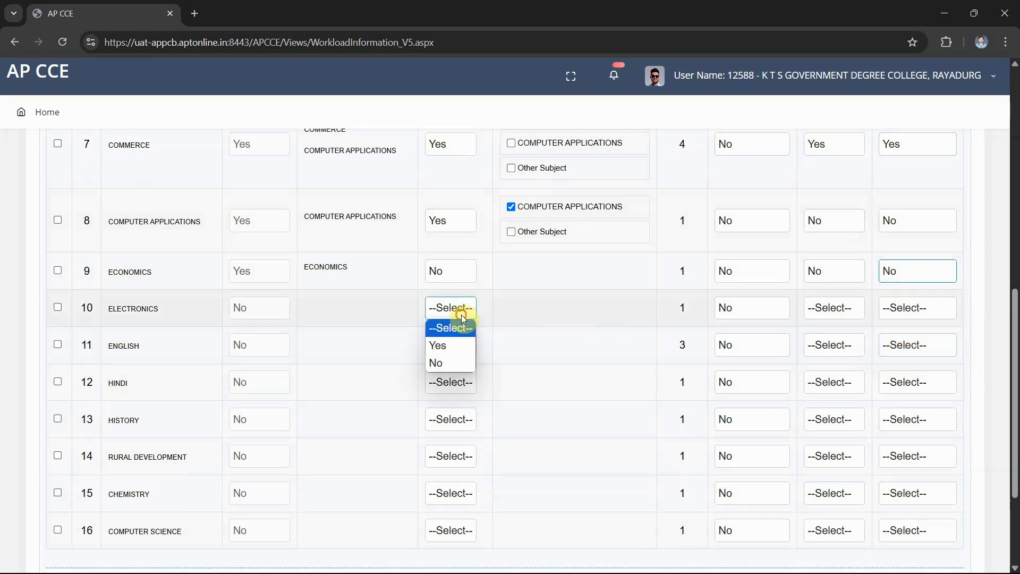
{"action": "left_click", "coordinate": [457, 346]}
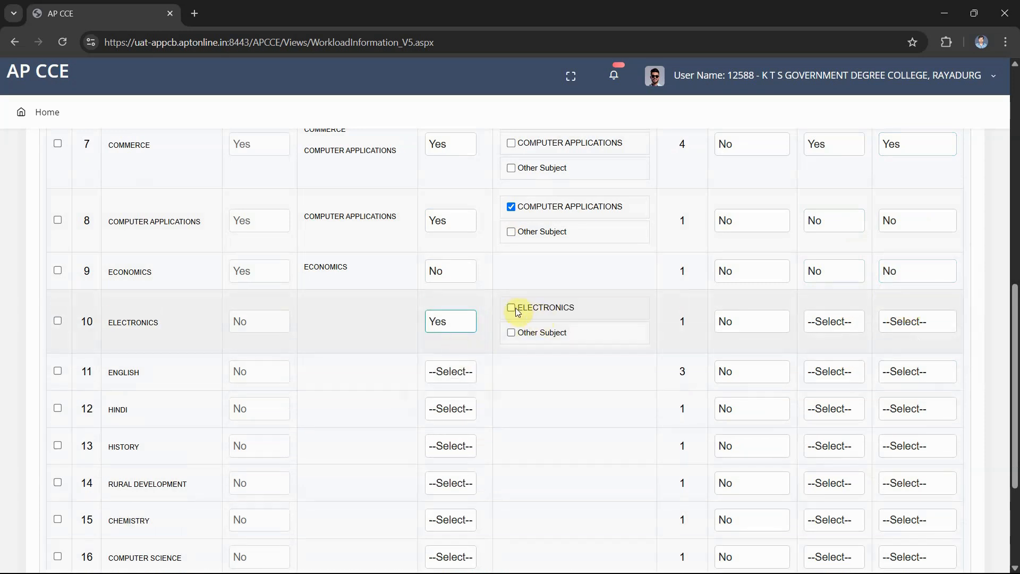
{"action": "left_click", "coordinate": [511, 307]}
{"action": "left_click", "coordinate": [823, 322]}
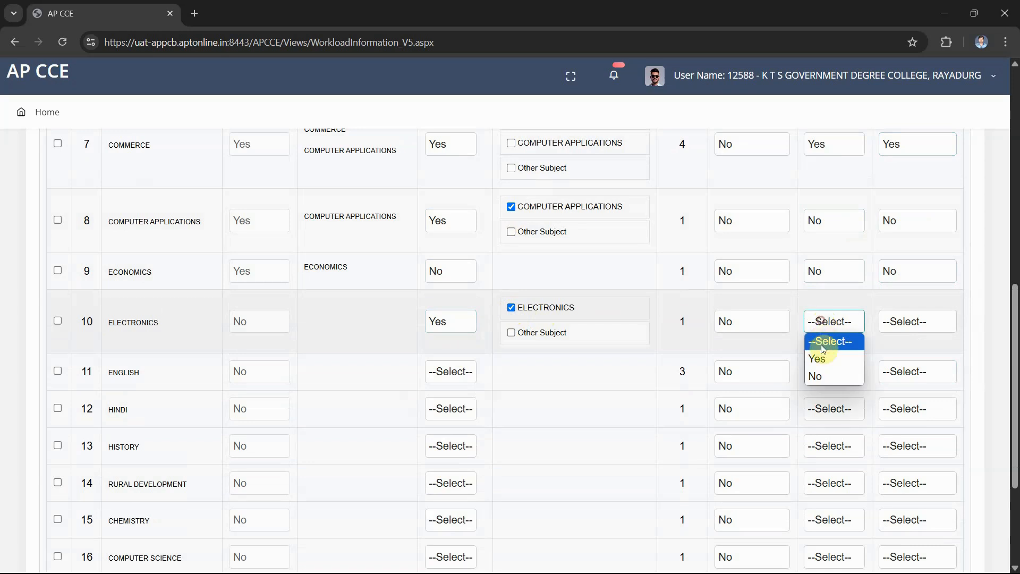
{"action": "left_click", "coordinate": [827, 376]}
{"action": "left_click", "coordinate": [920, 323]}
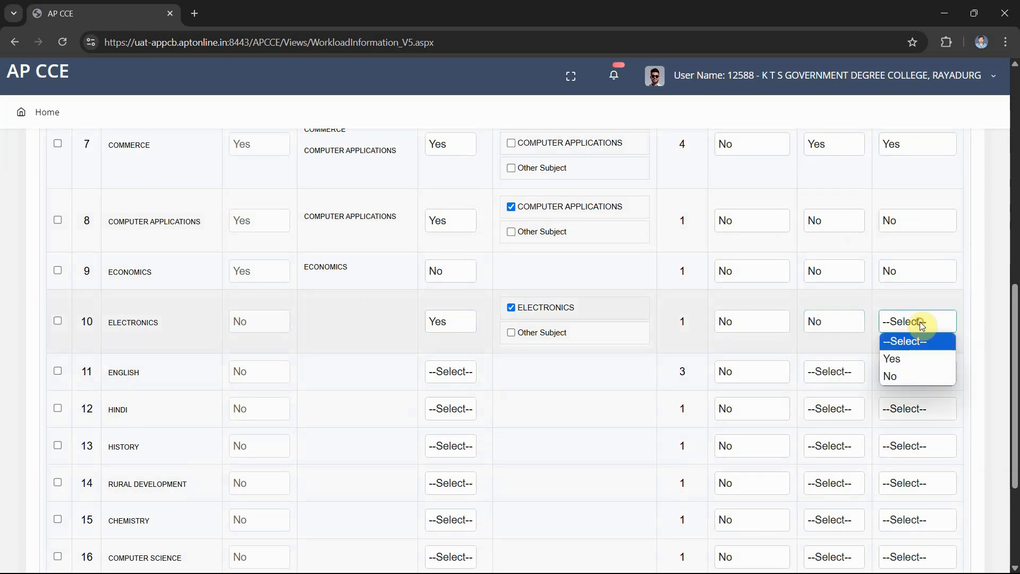
For the English department, set Minor, dealing with MDC papers and dealing with the SEC course all to No.
{"action": "left_click", "coordinate": [461, 375]}
{"action": "left_click", "coordinate": [453, 428]}
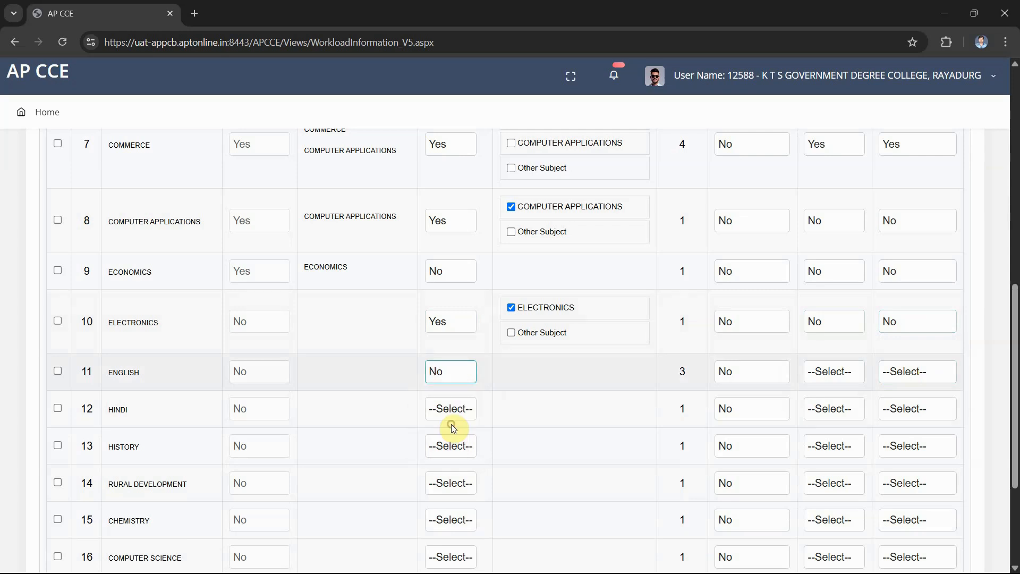
{"action": "scroll", "coordinate": [584, 382], "scroll_direction": "down", "scroll_amount": 3}
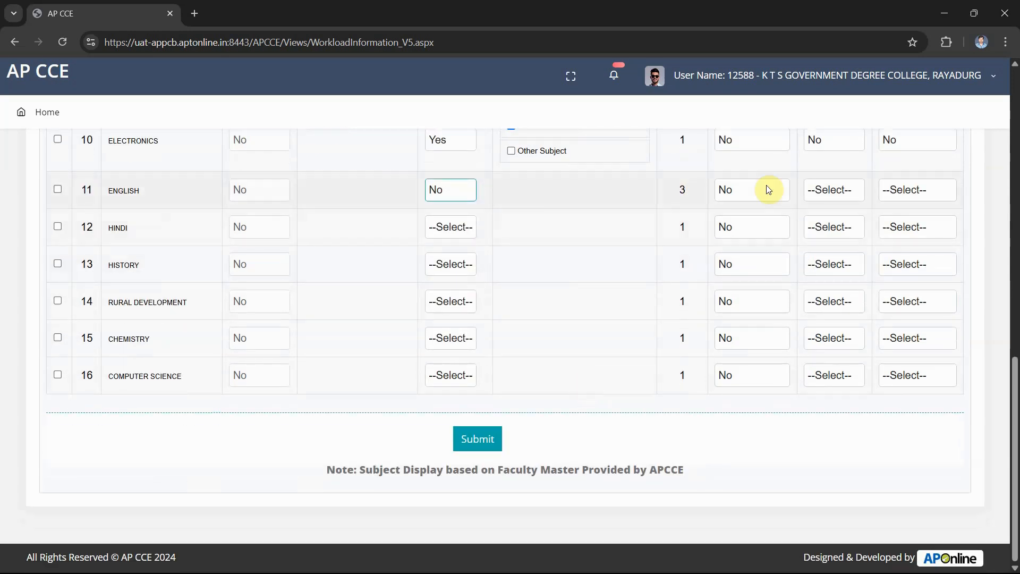
{"action": "left_click", "coordinate": [853, 190]}
{"action": "left_click", "coordinate": [823, 245]}
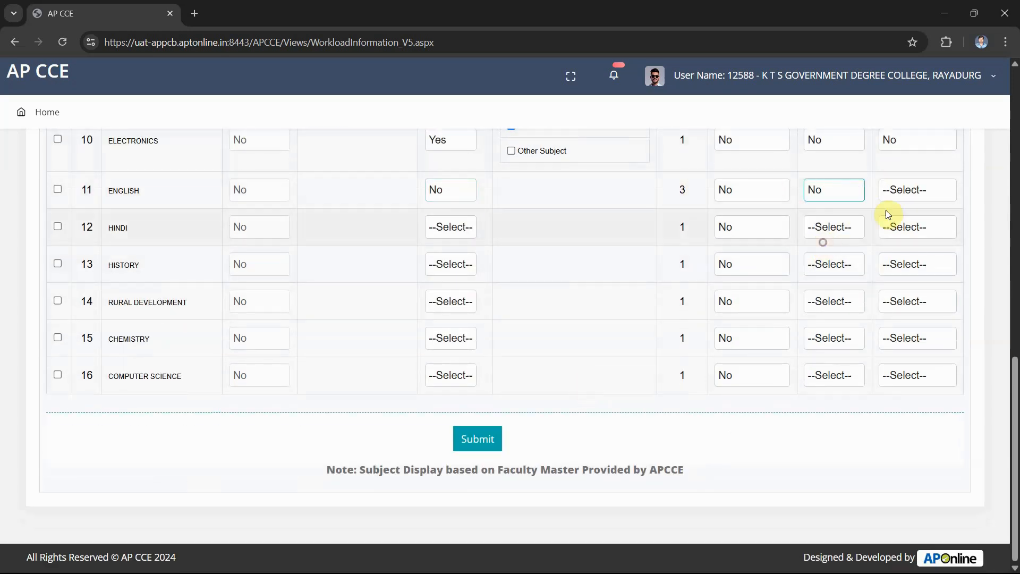
{"action": "left_click", "coordinate": [904, 191]}
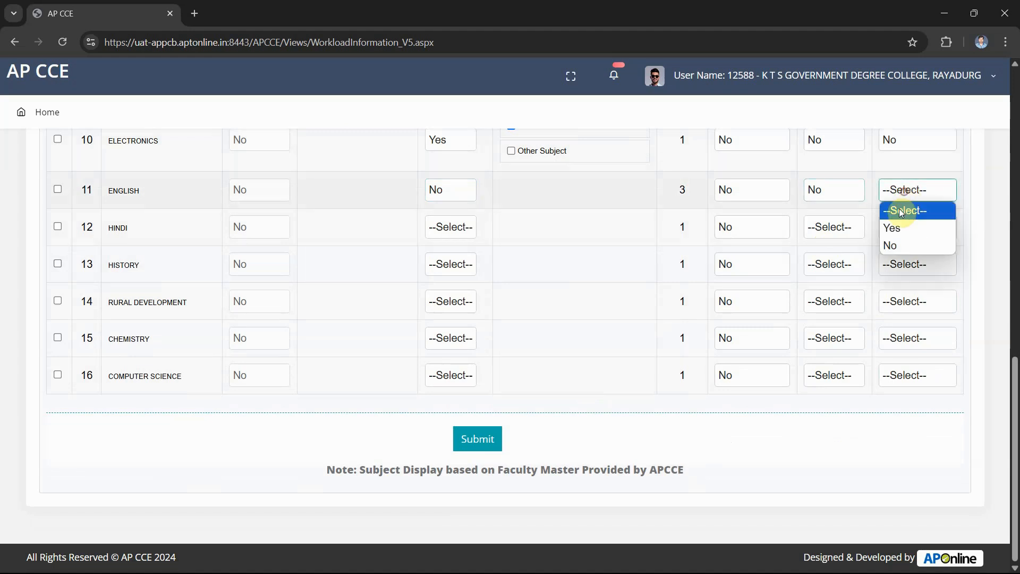
{"action": "left_click", "coordinate": [893, 246]}
For the Hindi department, set Minor, dealing with MDC papers and dealing with the SEC course all to No.
{"action": "left_click", "coordinate": [445, 227]}
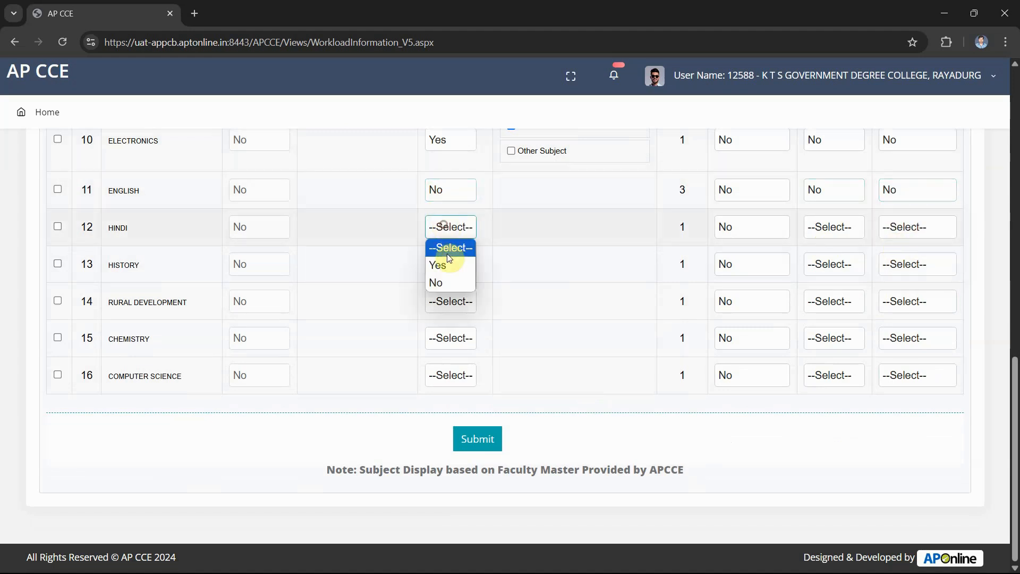
{"action": "left_click", "coordinate": [450, 282]}
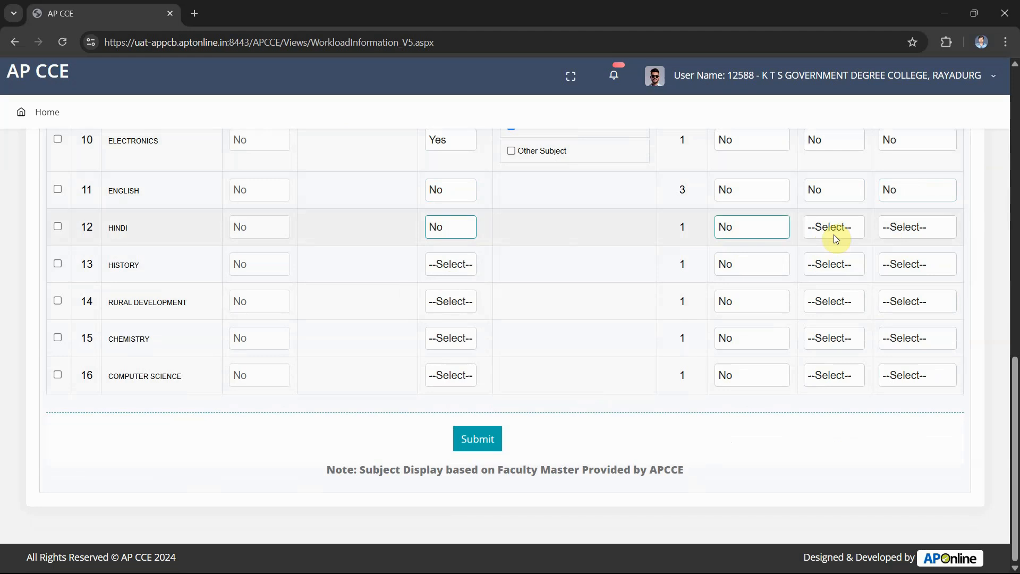
{"action": "left_click", "coordinate": [849, 231]}
{"action": "left_click", "coordinate": [835, 285]}
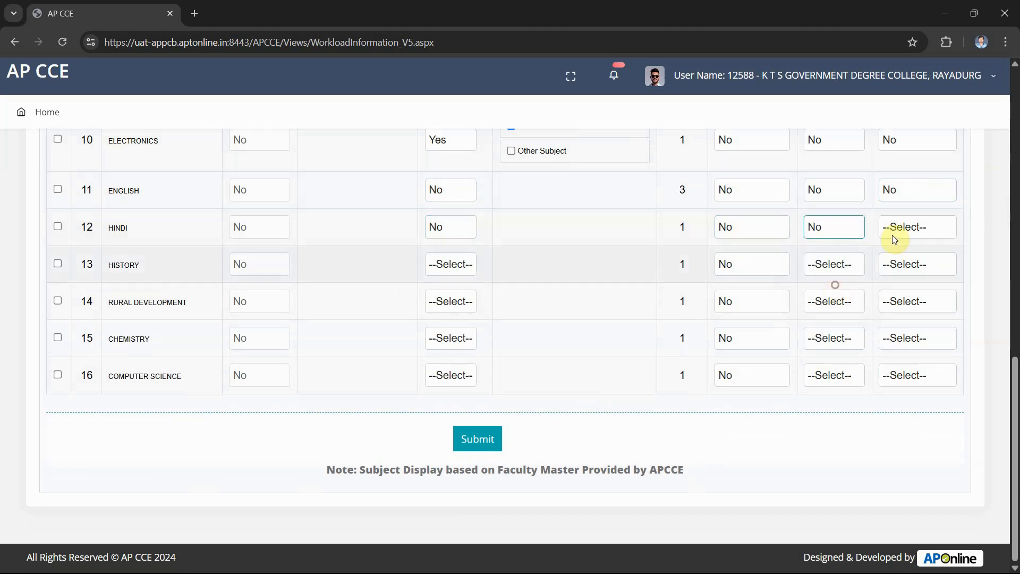
{"action": "left_click", "coordinate": [911, 226]}
{"action": "left_click", "coordinate": [897, 283]}
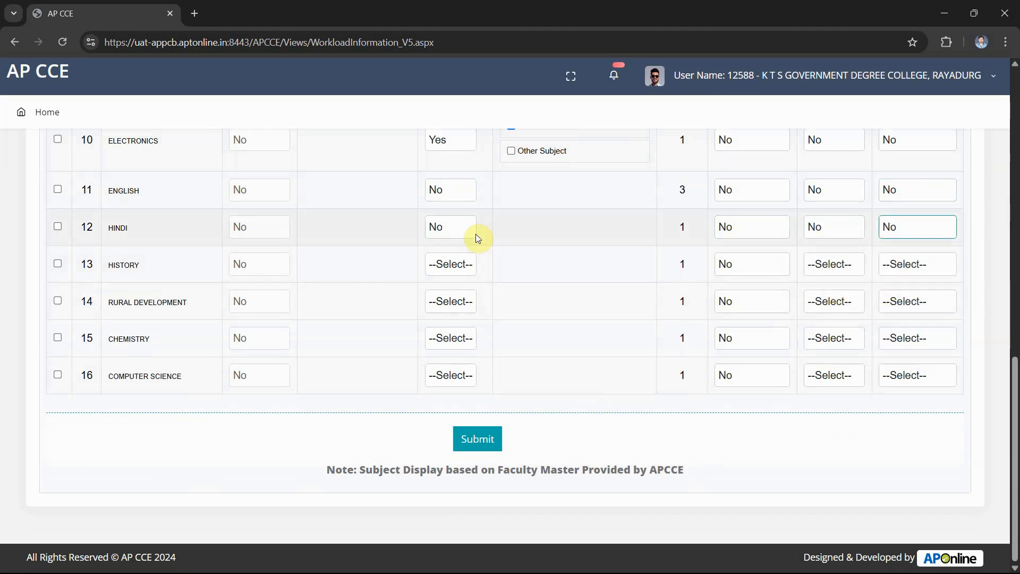
Set Minor to No for both the History and the Rural Development departments.
{"action": "left_click", "coordinate": [461, 264]}
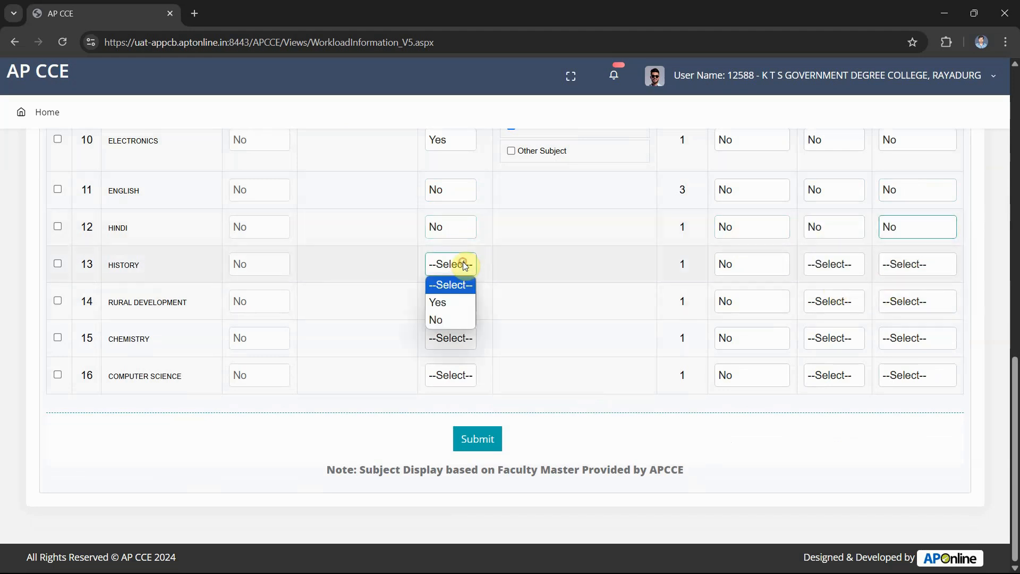
{"action": "left_click", "coordinate": [457, 319]}
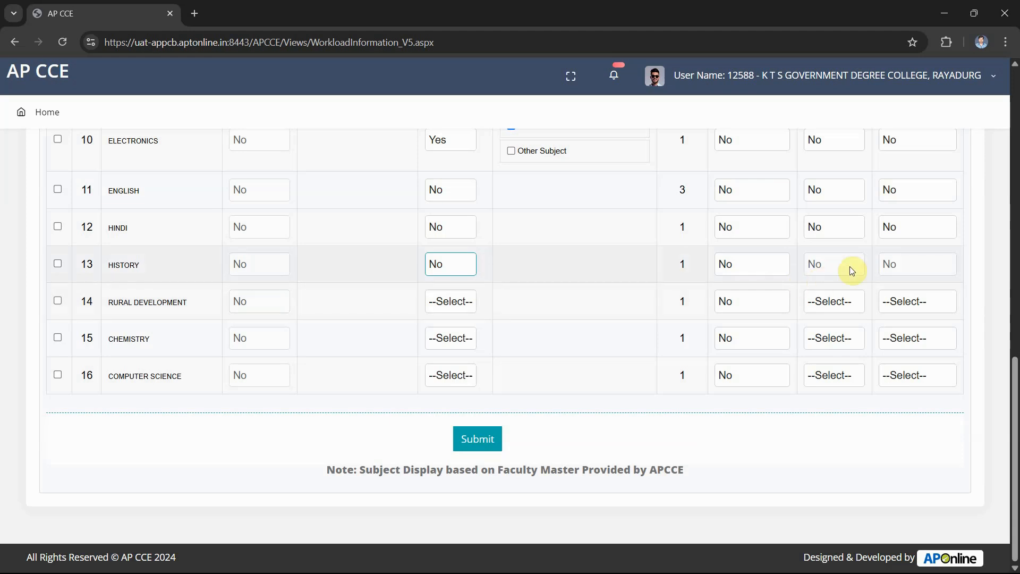
{"action": "left_click", "coordinate": [445, 303]}
{"action": "left_click", "coordinate": [448, 356]}
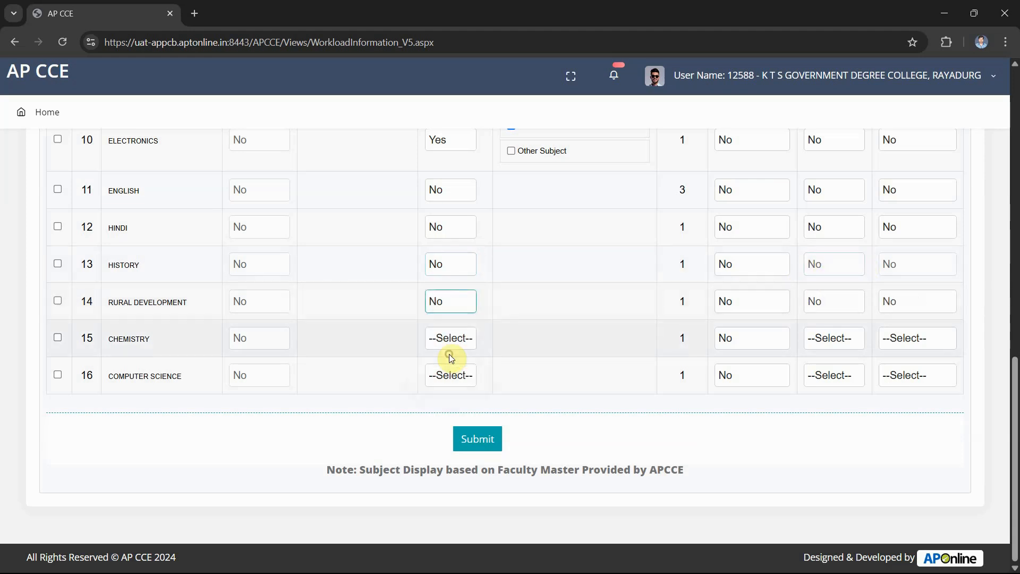
For the Chemistry department, set Minor to Yes with CHEMISTRY as minor subject, MDC papers to Yes and SEC course to No.
{"action": "left_click", "coordinate": [456, 336]}
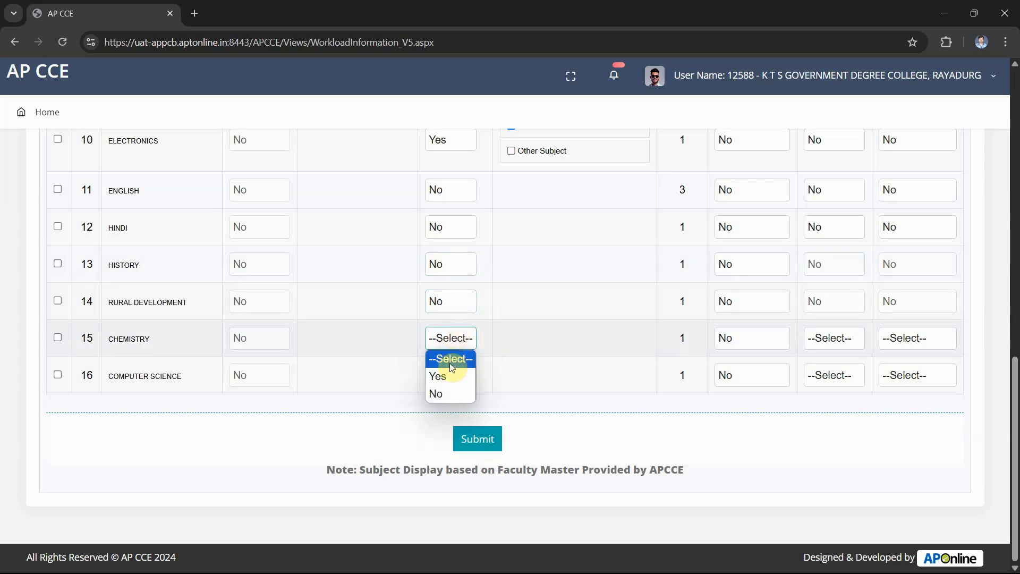
{"action": "left_click", "coordinate": [454, 381]}
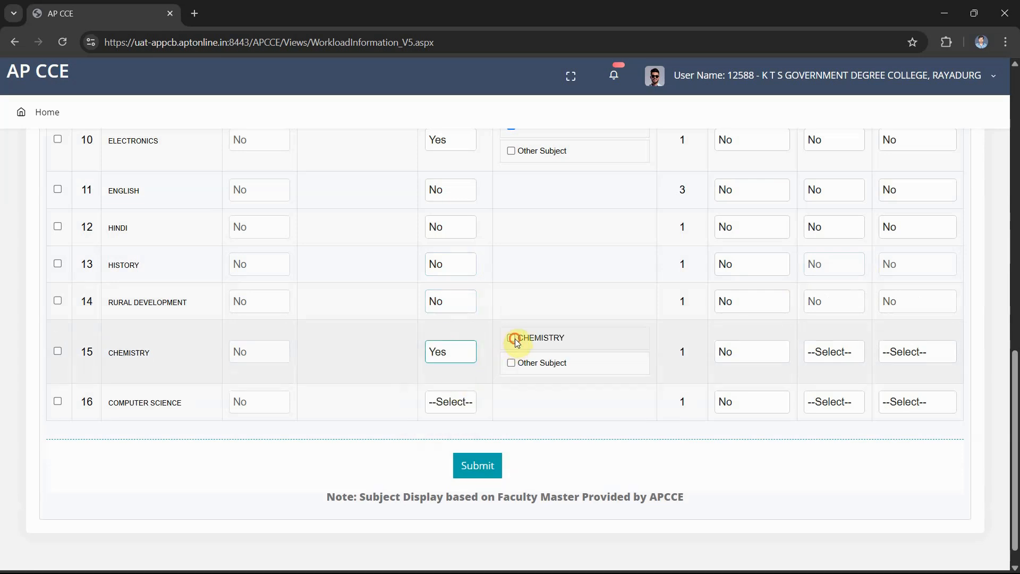
{"action": "left_click", "coordinate": [512, 339]}
{"action": "left_click", "coordinate": [835, 351]}
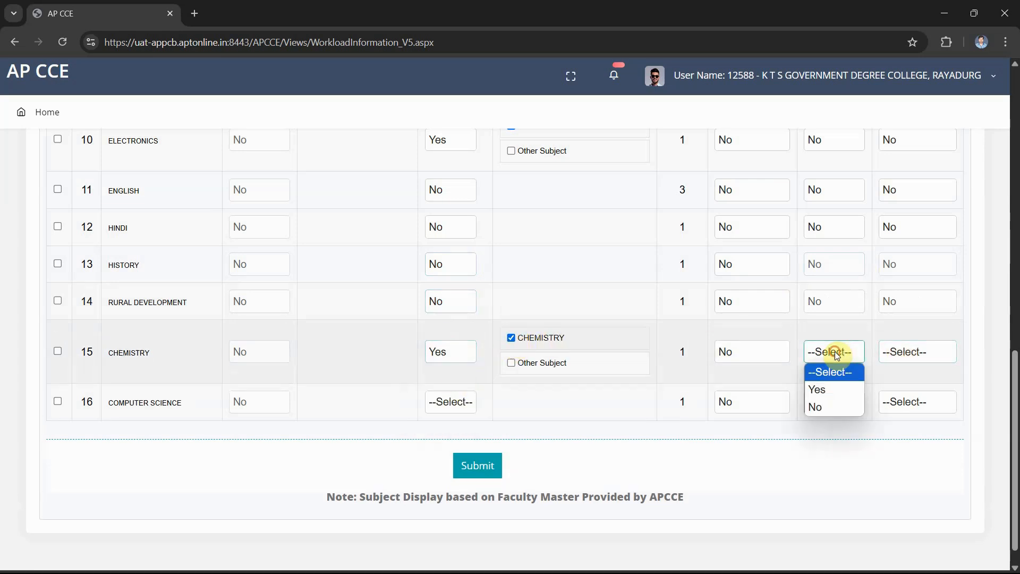
{"action": "left_click", "coordinate": [830, 390]}
{"action": "left_click", "coordinate": [902, 353]}
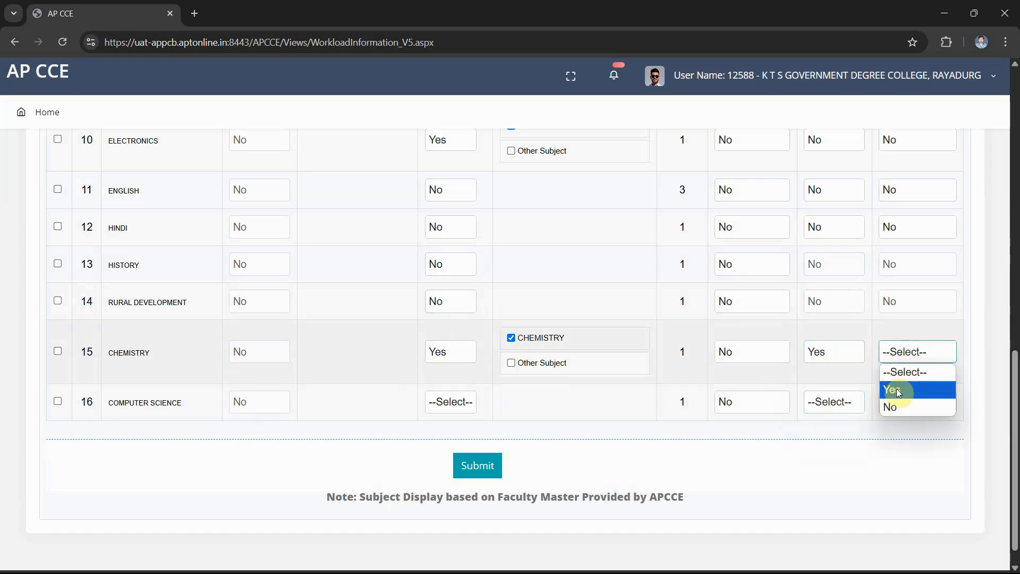
{"action": "left_click", "coordinate": [894, 407]}
For the Computer Science department, set Minor to Yes with COMPUTER SCIENCE as minor subject, and both MDC papers and SEC course to Yes.
{"action": "left_click", "coordinate": [445, 403]}
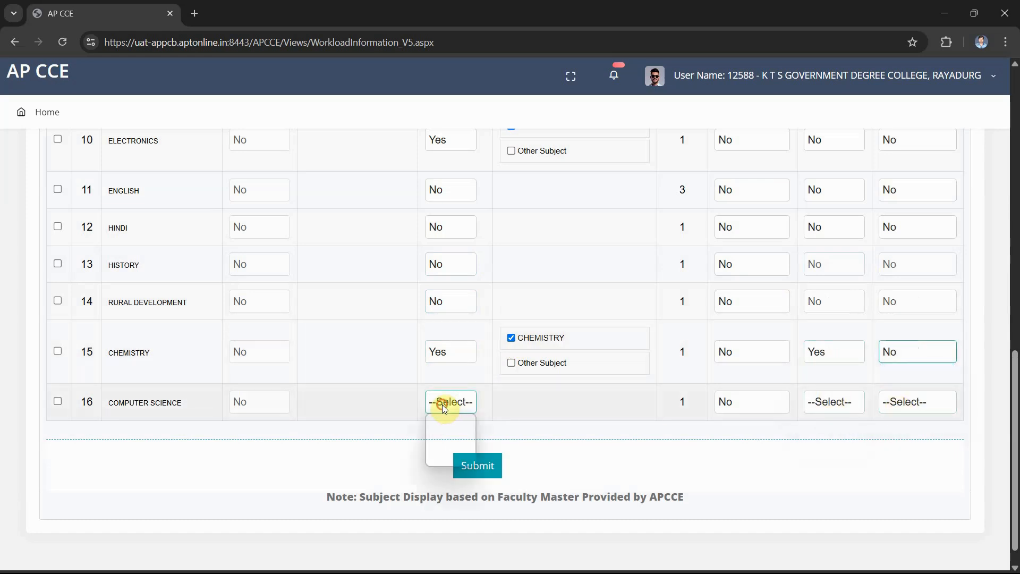
{"action": "left_click", "coordinate": [449, 440]}
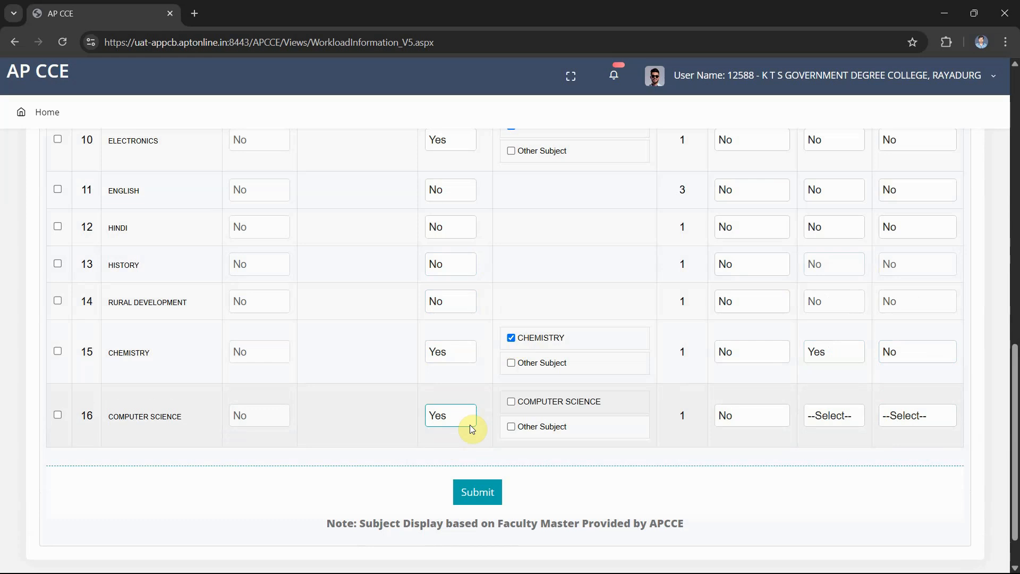
{"action": "left_click", "coordinate": [511, 402]}
{"action": "left_click", "coordinate": [838, 420]}
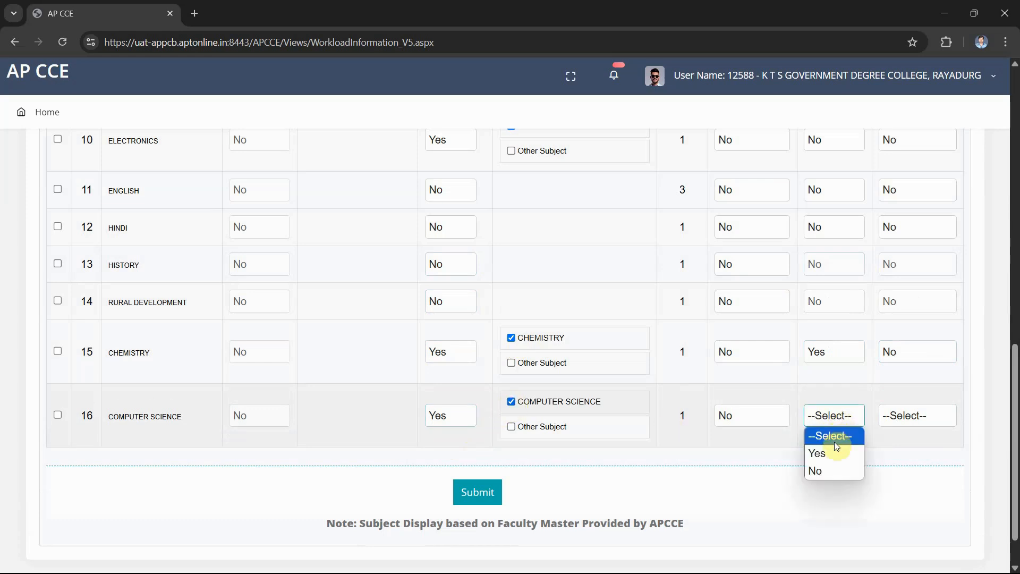
{"action": "left_click", "coordinate": [833, 453]}
{"action": "left_click", "coordinate": [905, 417]}
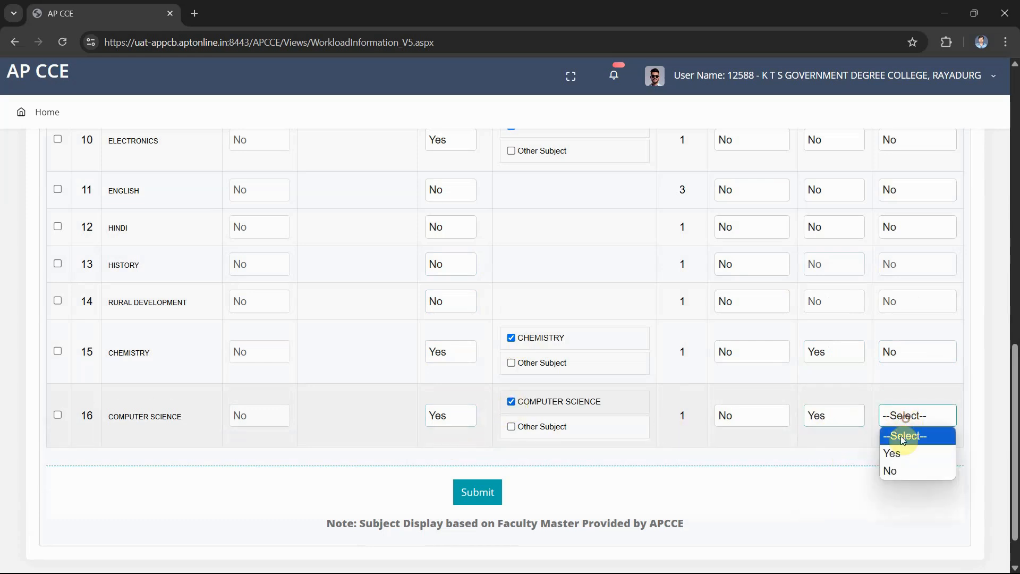
{"action": "left_click", "coordinate": [897, 453]}
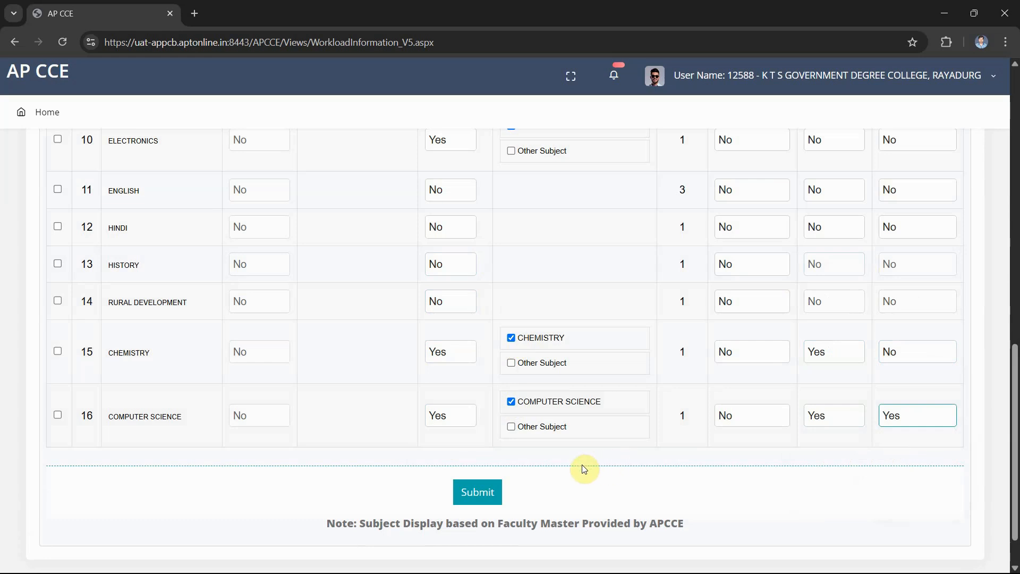
{"action": "scroll", "coordinate": [351, 323], "scroll_direction": "up", "scroll_amount": 9}
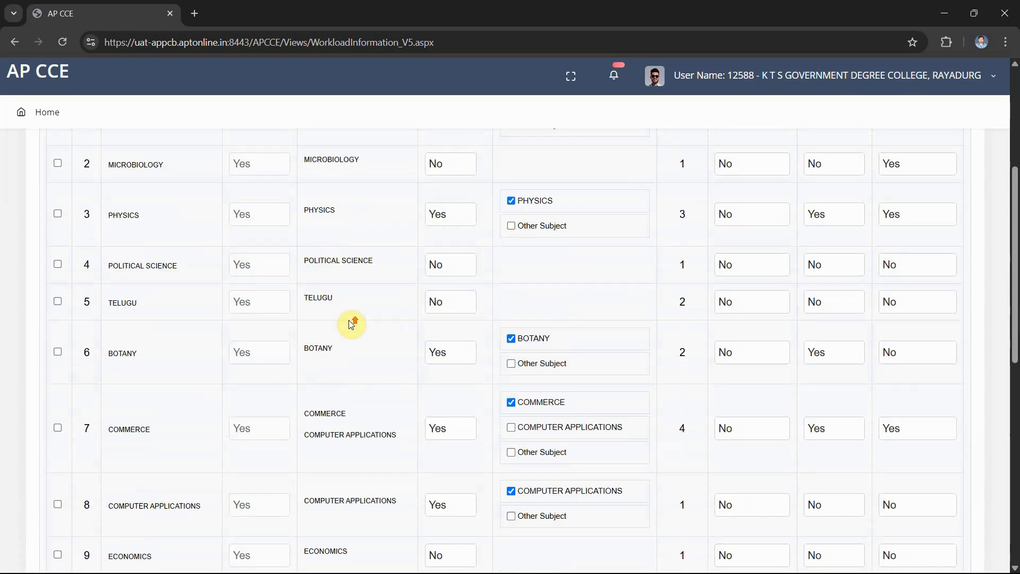
{"action": "scroll", "coordinate": [351, 323], "scroll_direction": "up", "scroll_amount": 5}
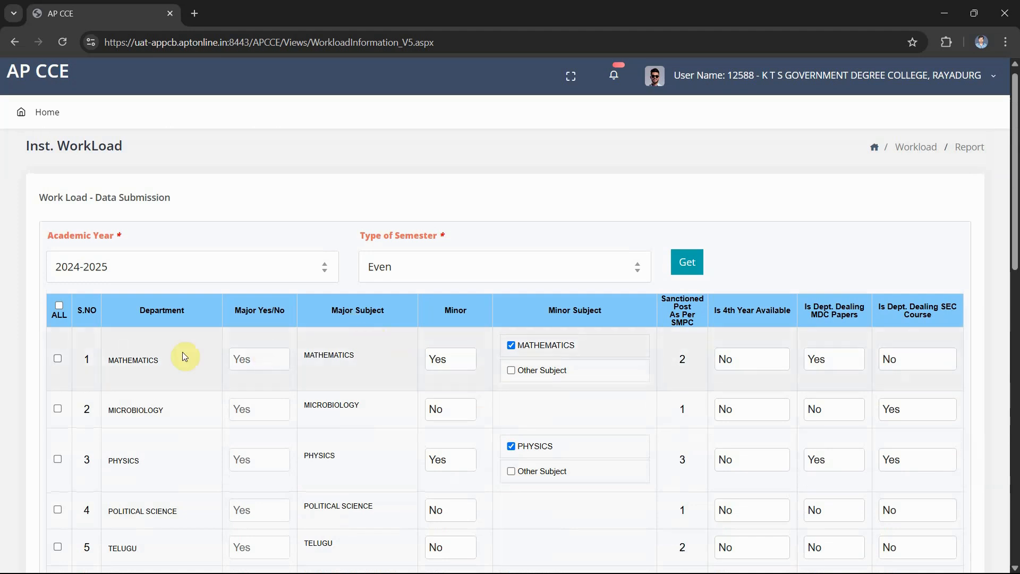
Mark all 16 departments and submit the workload data for the 2024-2025 Even semester.
{"action": "left_click", "coordinate": [60, 308]}
{"action": "scroll", "coordinate": [210, 363], "scroll_direction": "down", "scroll_amount": 8}
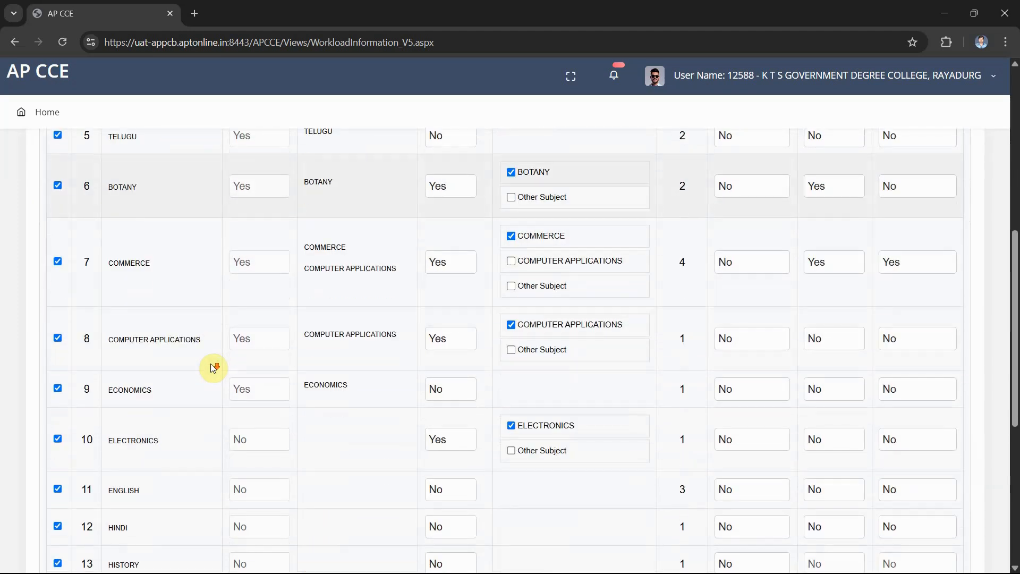
{"action": "scroll", "coordinate": [211, 363], "scroll_direction": "down", "scroll_amount": 7}
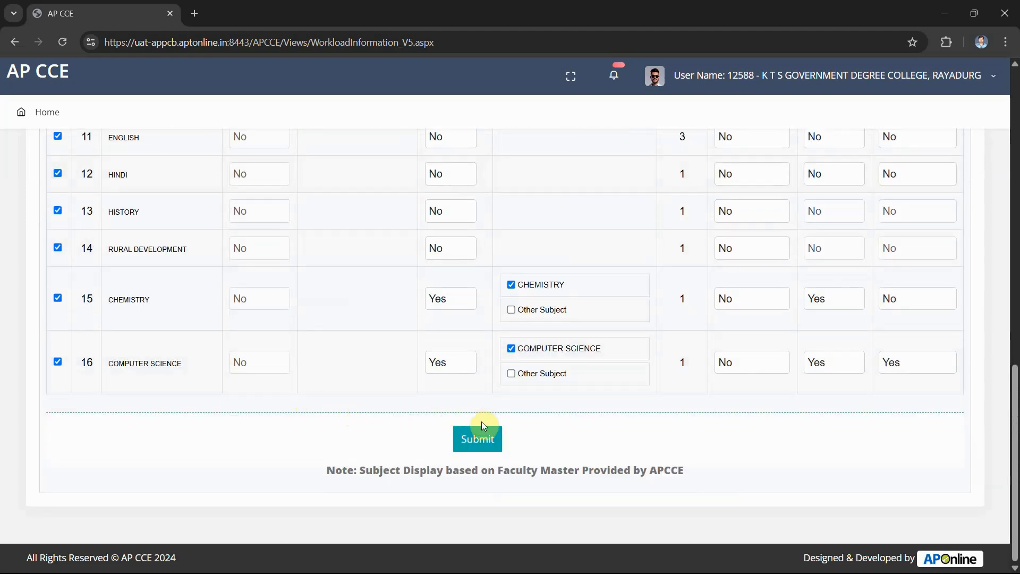
{"action": "left_click", "coordinate": [482, 442]}
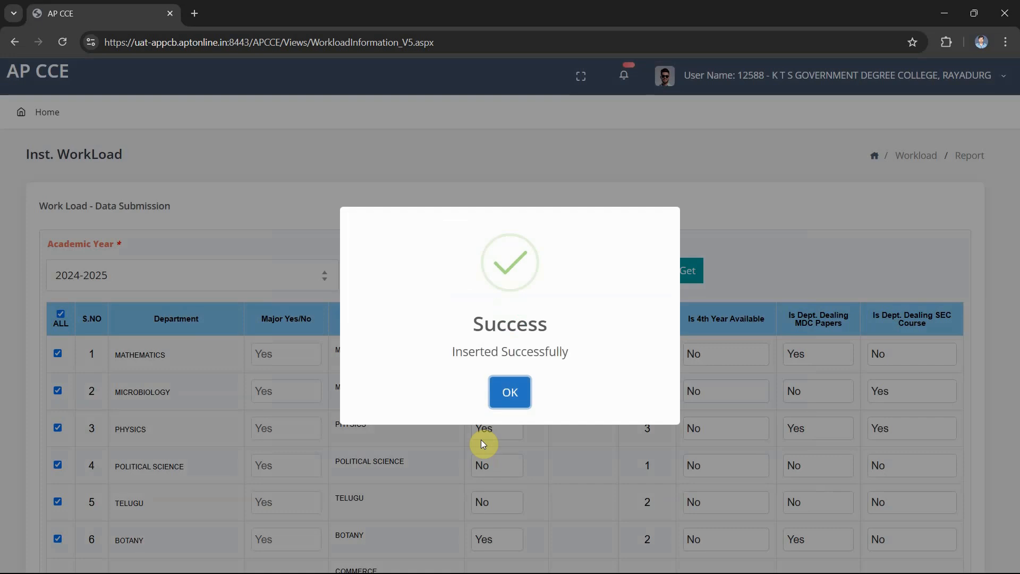
{"action": "left_click", "coordinate": [518, 397]}
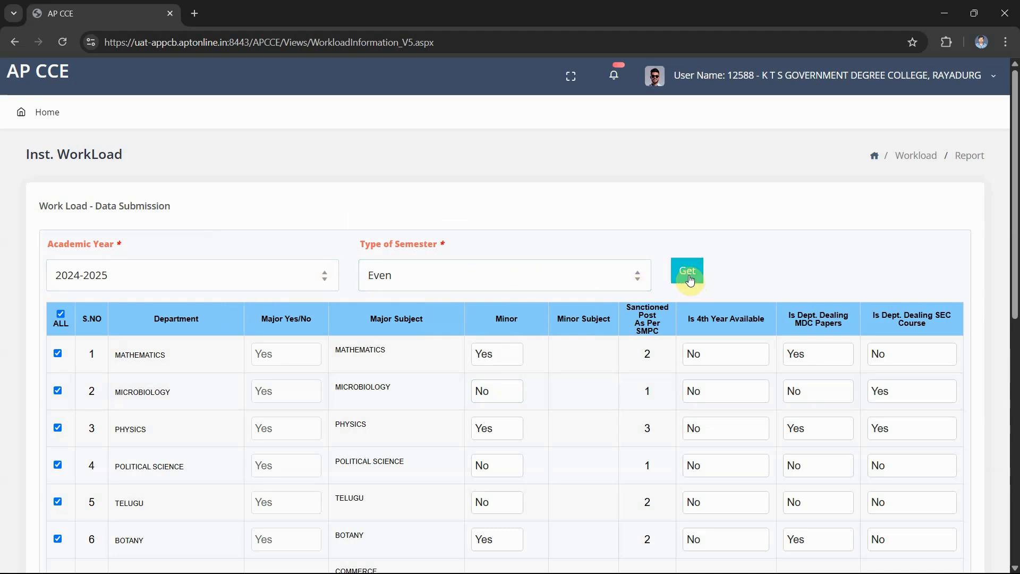
Reload the submitted 2024-2025 Even semester data and check the saved entries of every department.
{"action": "left_click", "coordinate": [688, 274]}
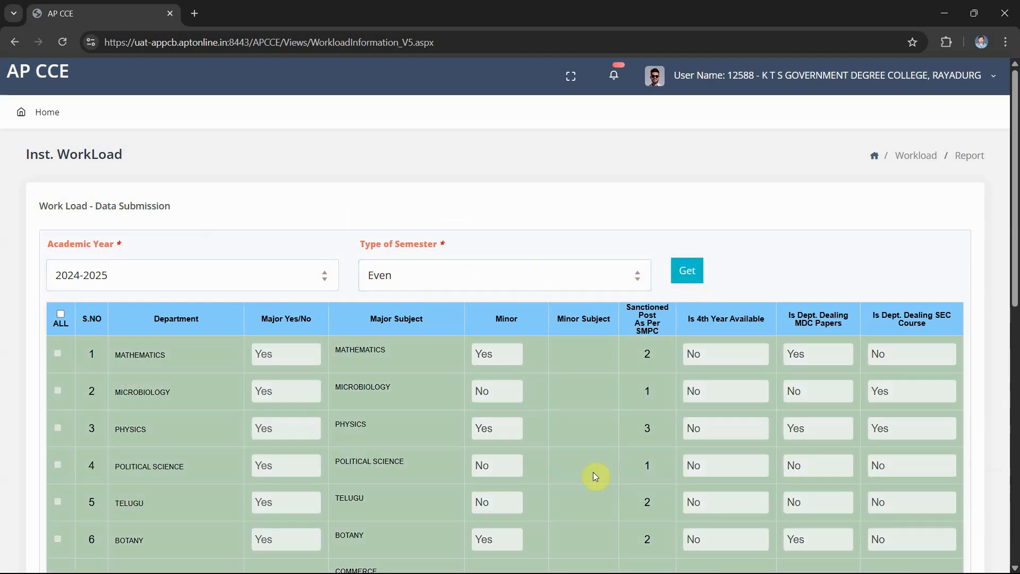
{"action": "scroll", "coordinate": [593, 472], "scroll_direction": "down", "scroll_amount": 5}
{"action": "scroll", "coordinate": [594, 477], "scroll_direction": "down", "scroll_amount": 5}
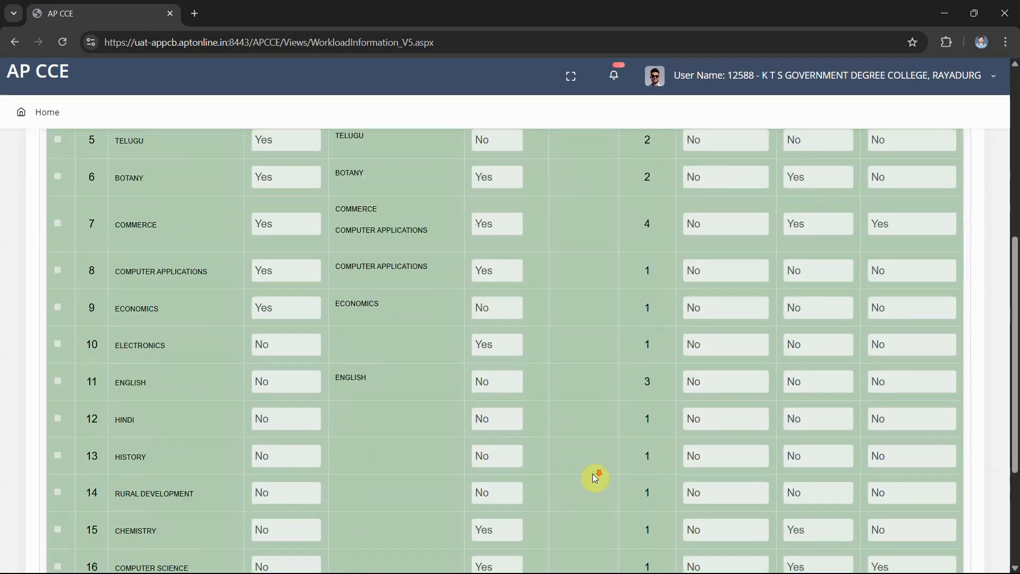
{"action": "scroll", "coordinate": [594, 474], "scroll_direction": "up", "scroll_amount": 3}
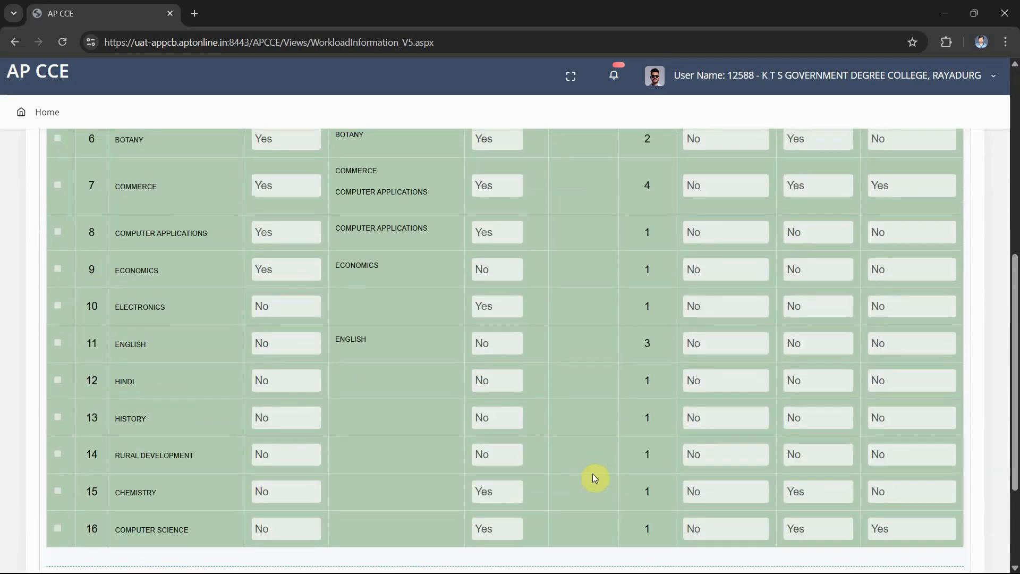
{"action": "scroll", "coordinate": [593, 473], "scroll_direction": "up", "scroll_amount": 7}
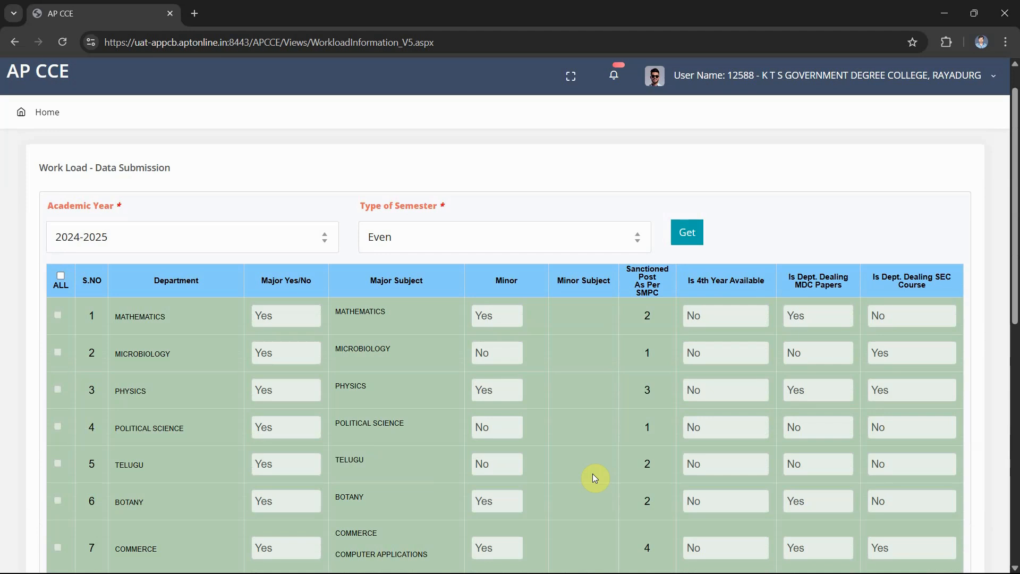
{"action": "scroll", "coordinate": [593, 475], "scroll_direction": "down", "scroll_amount": 7}
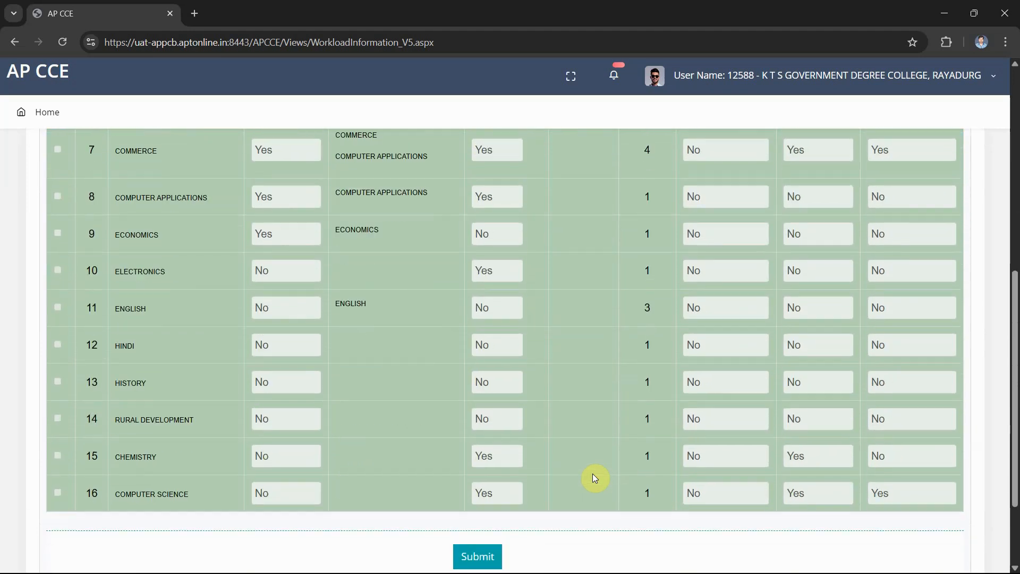
{"action": "scroll", "coordinate": [594, 477], "scroll_direction": "down", "scroll_amount": 2}
{"action": "scroll", "coordinate": [594, 475], "scroll_direction": "up", "scroll_amount": 8}
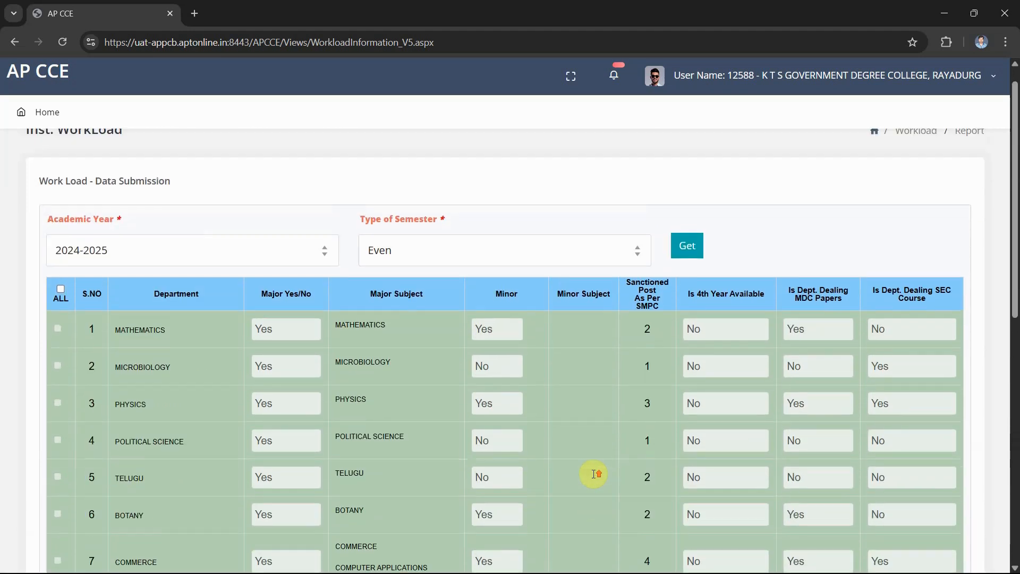
{"action": "scroll", "coordinate": [594, 474], "scroll_direction": "up", "scroll_amount": 1}
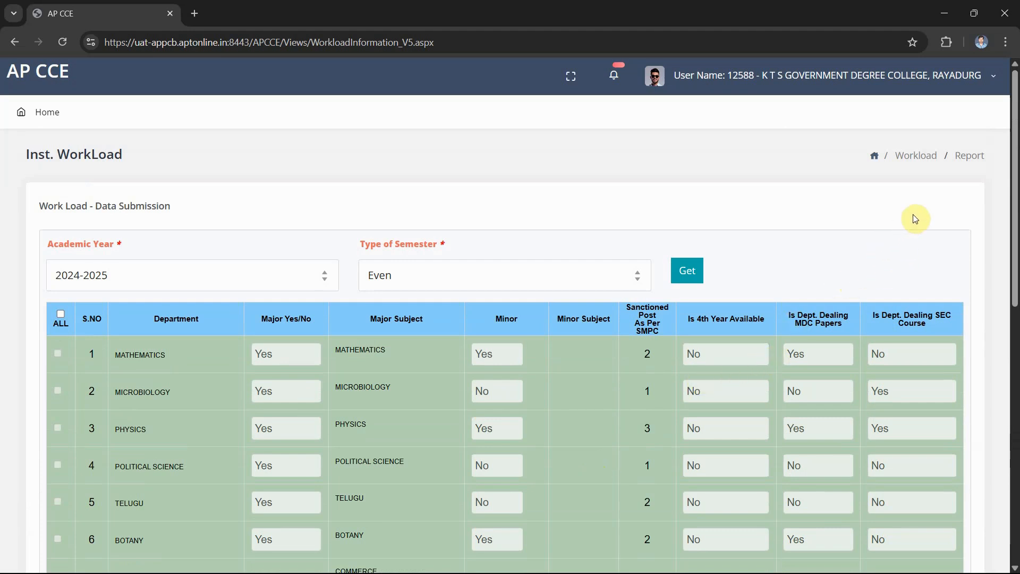
Open the institution workload report and load it for the Even semester of 2024-2025.
{"action": "left_click", "coordinate": [970, 158]}
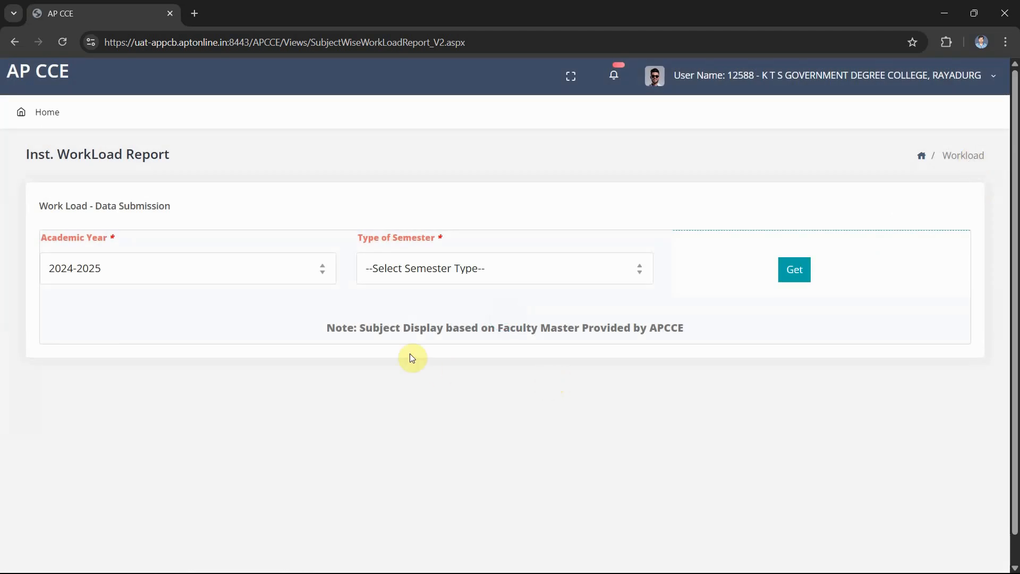
{"action": "left_click", "coordinate": [443, 271]}
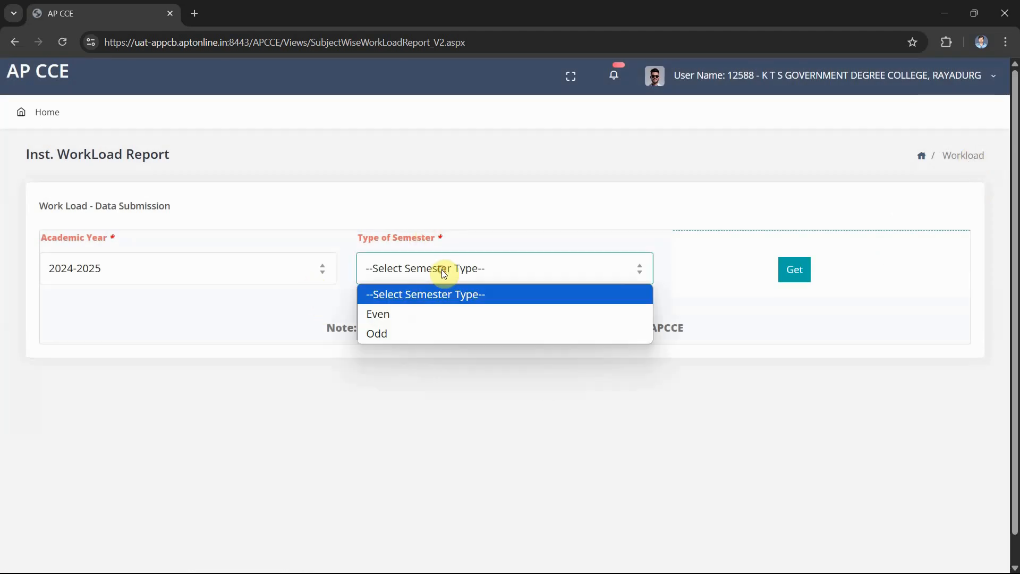
{"action": "left_click", "coordinate": [432, 314]}
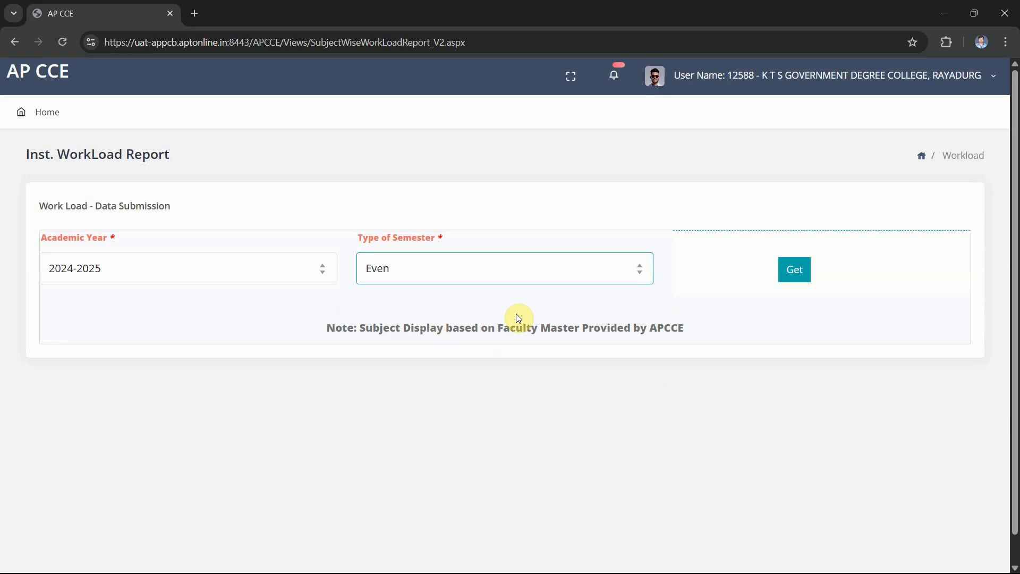
{"action": "left_click", "coordinate": [789, 277]}
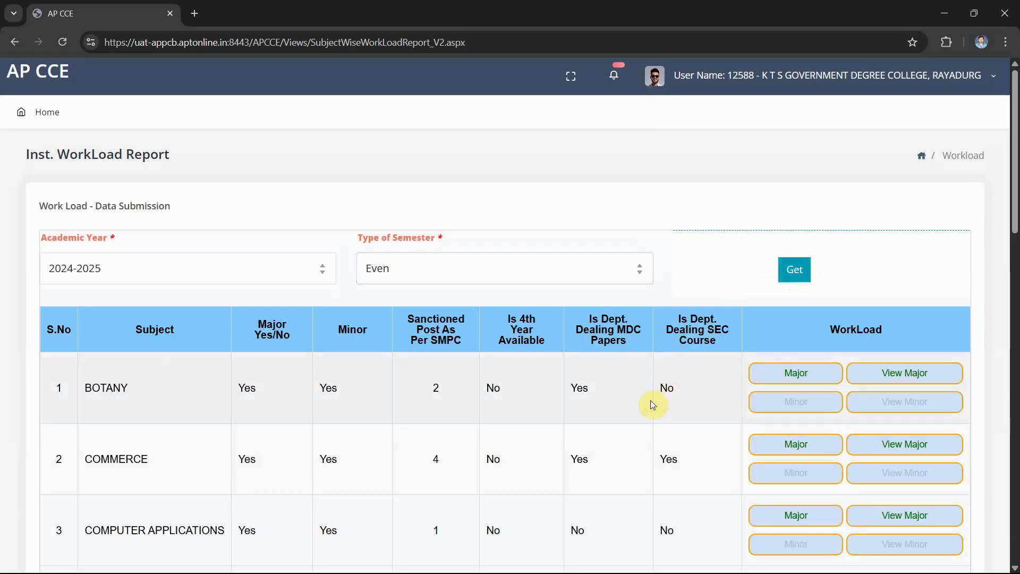
Examine the report from Botany to Hindi for which subjects offer Major or Minor workload entry.
{"action": "scroll", "coordinate": [652, 405], "scroll_direction": "down", "scroll_amount": 3}
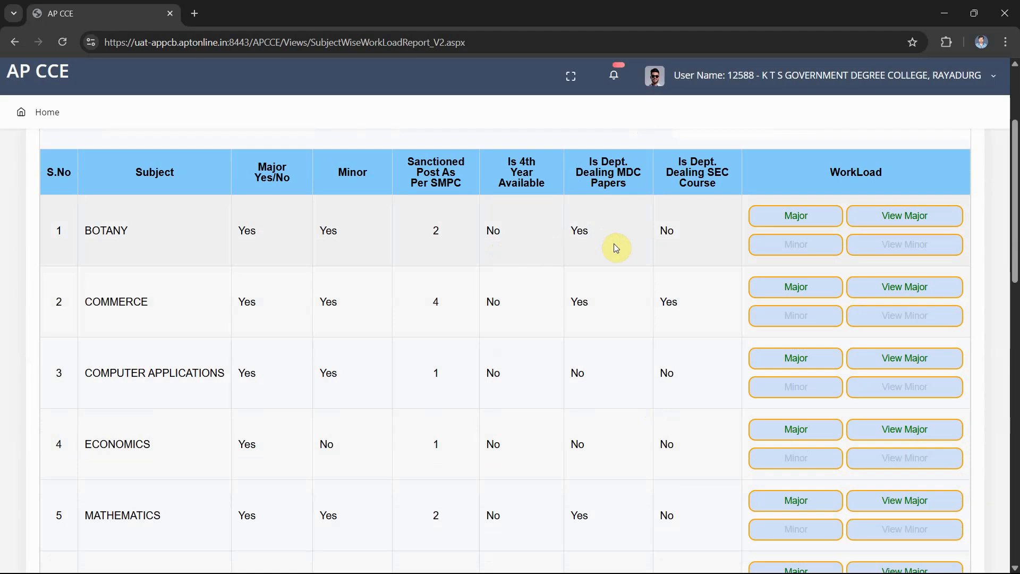
{"action": "scroll", "coordinate": [610, 321], "scroll_direction": "down", "scroll_amount": 5}
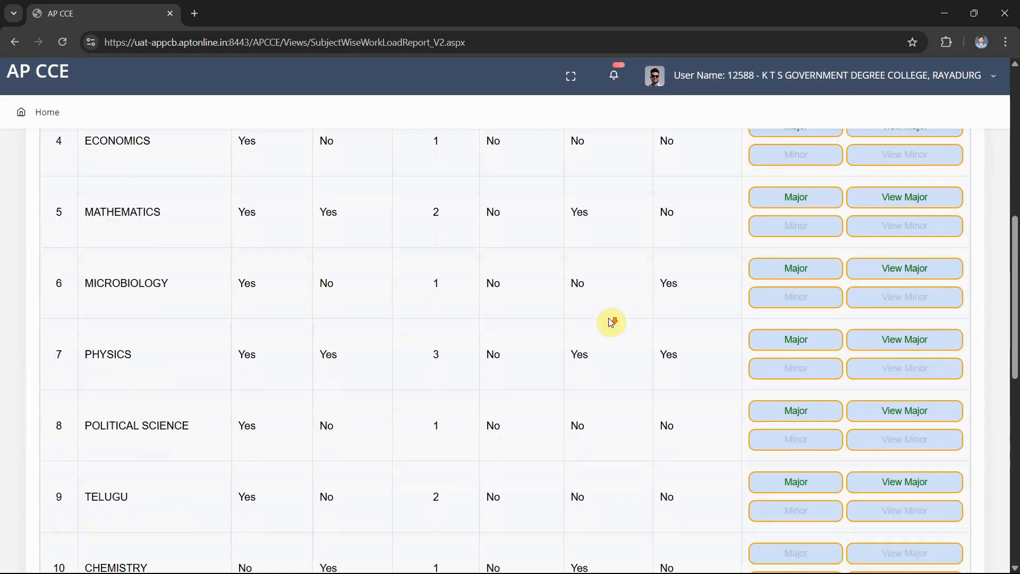
{"action": "scroll", "coordinate": [611, 322], "scroll_direction": "down", "scroll_amount": 10}
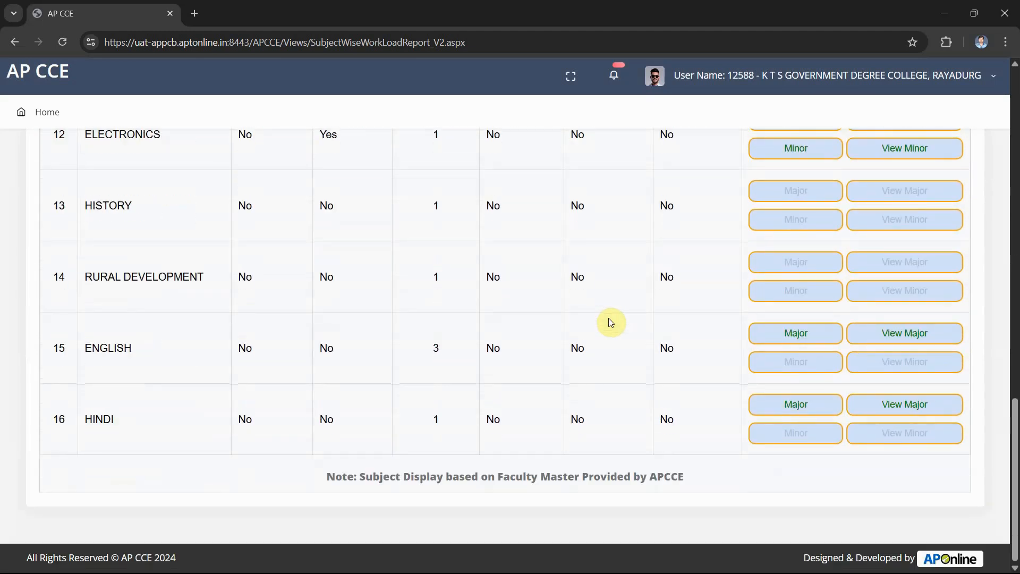
{"action": "scroll", "coordinate": [611, 322], "scroll_direction": "up", "scroll_amount": 15}
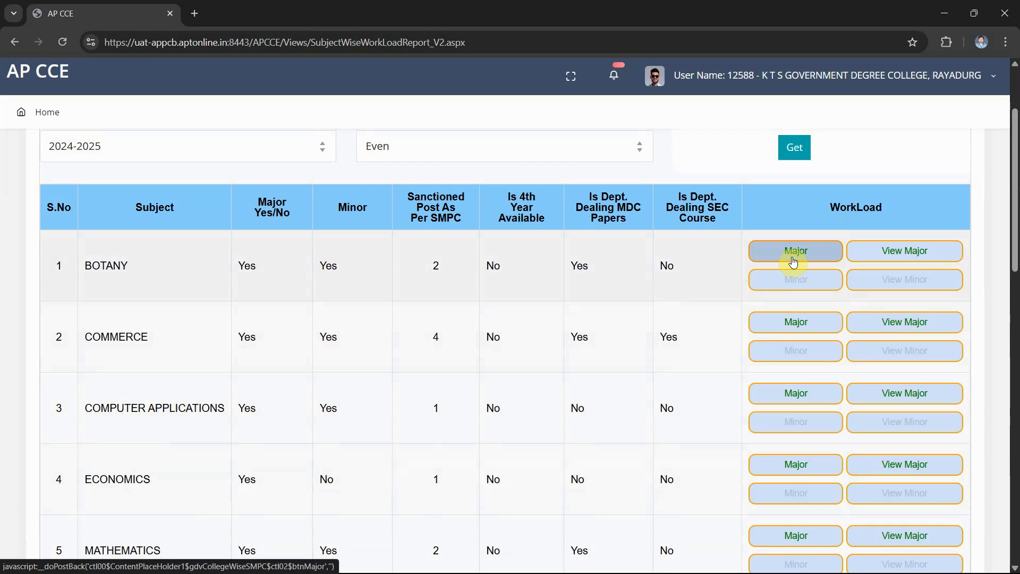
{"action": "scroll", "coordinate": [768, 307], "scroll_direction": "down", "scroll_amount": 3}
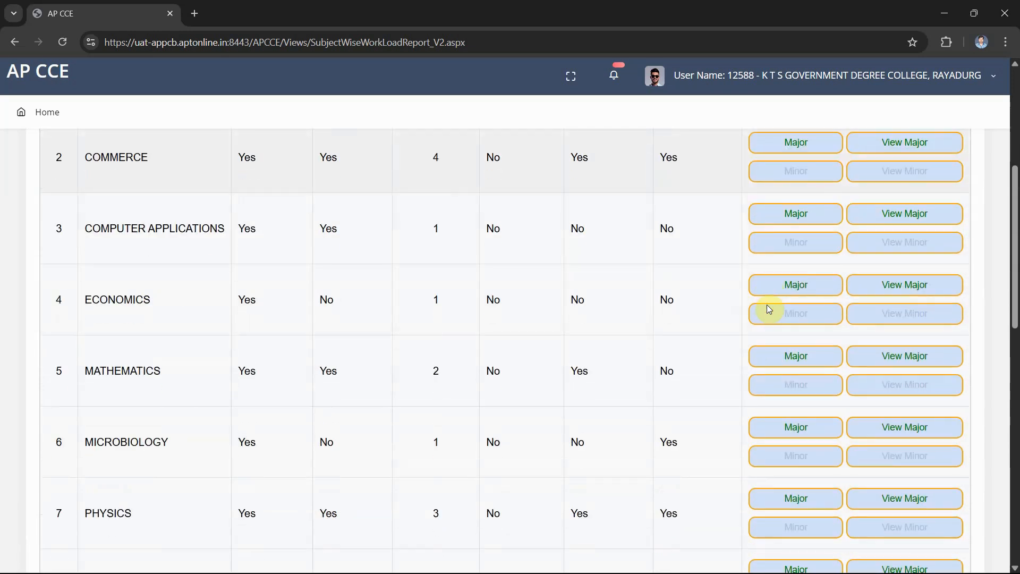
{"action": "scroll", "coordinate": [769, 308], "scroll_direction": "down", "scroll_amount": 8}
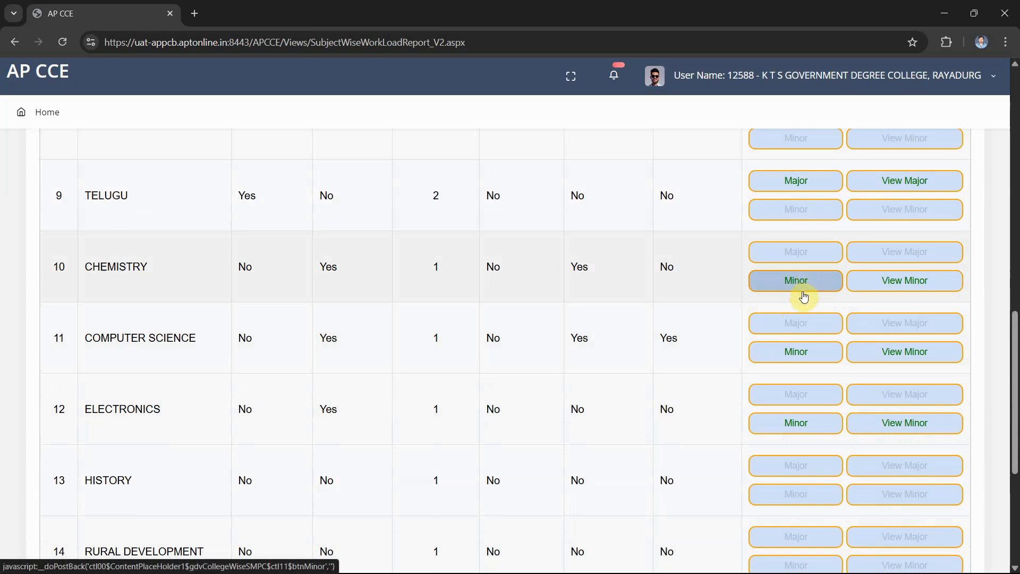
{"action": "scroll", "coordinate": [785, 313], "scroll_direction": "down", "scroll_amount": 1}
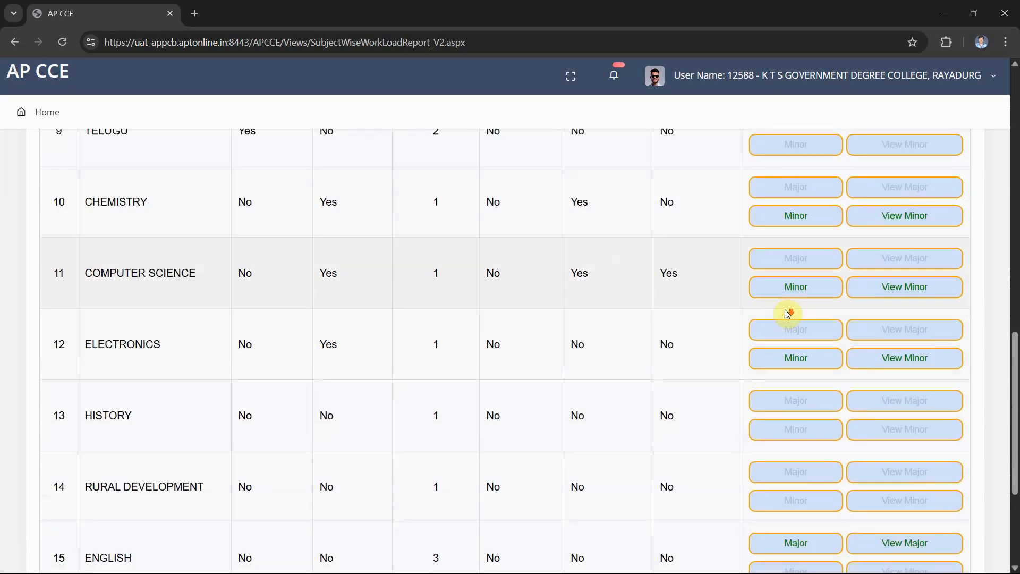
{"action": "scroll", "coordinate": [786, 313], "scroll_direction": "down", "scroll_amount": 1}
{"action": "scroll", "coordinate": [780, 354], "scroll_direction": "down", "scroll_amount": 1}
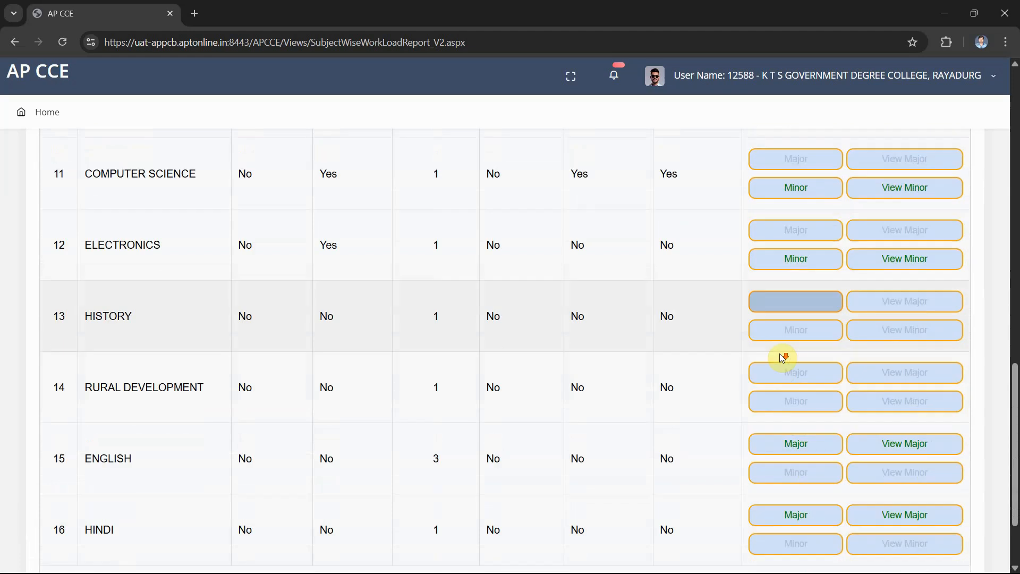
{"action": "scroll", "coordinate": [732, 417], "scroll_direction": "down", "scroll_amount": 2}
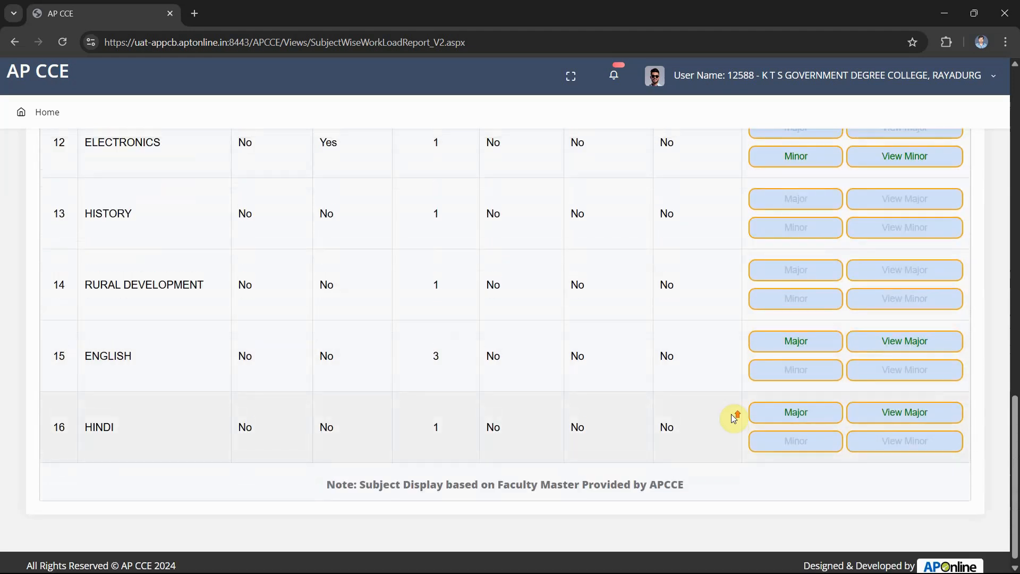
{"action": "scroll", "coordinate": [734, 417], "scroll_direction": "up", "scroll_amount": 8}
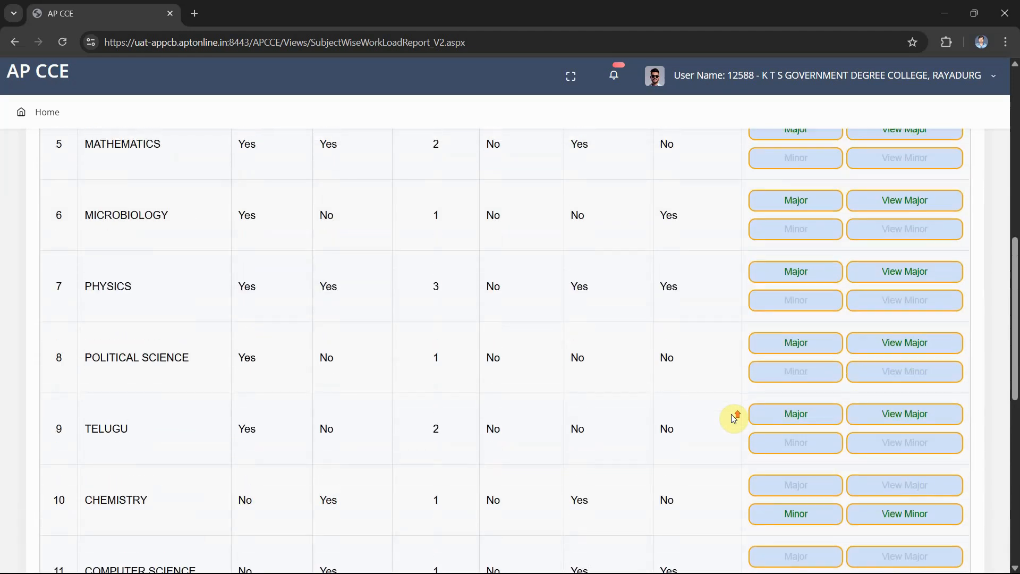
{"action": "scroll", "coordinate": [733, 417], "scroll_direction": "up", "scroll_amount": 8}
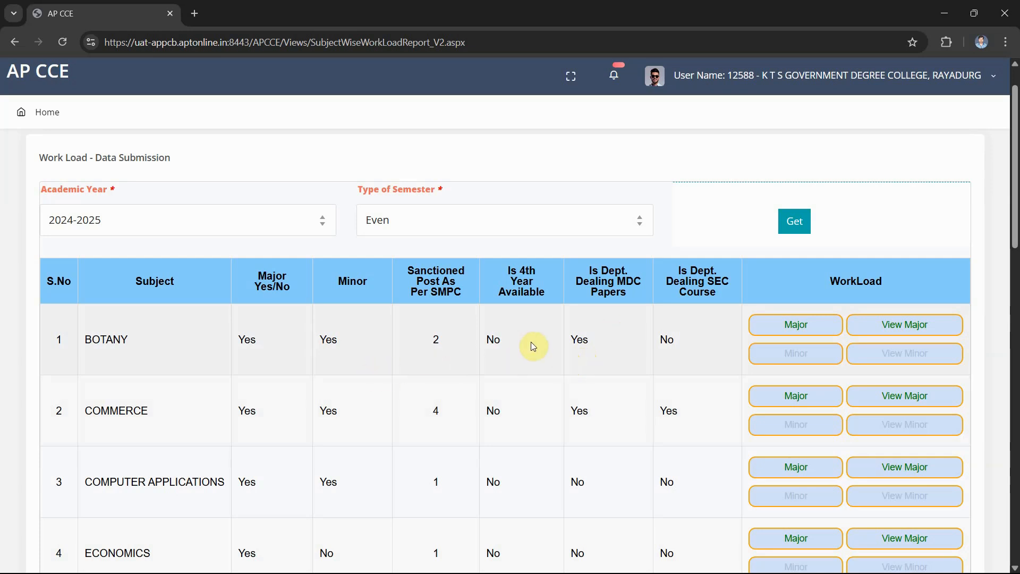
Open the Major workload data submission form for the Botany department.
{"action": "scroll", "coordinate": [613, 356], "scroll_direction": "down", "scroll_amount": 2}
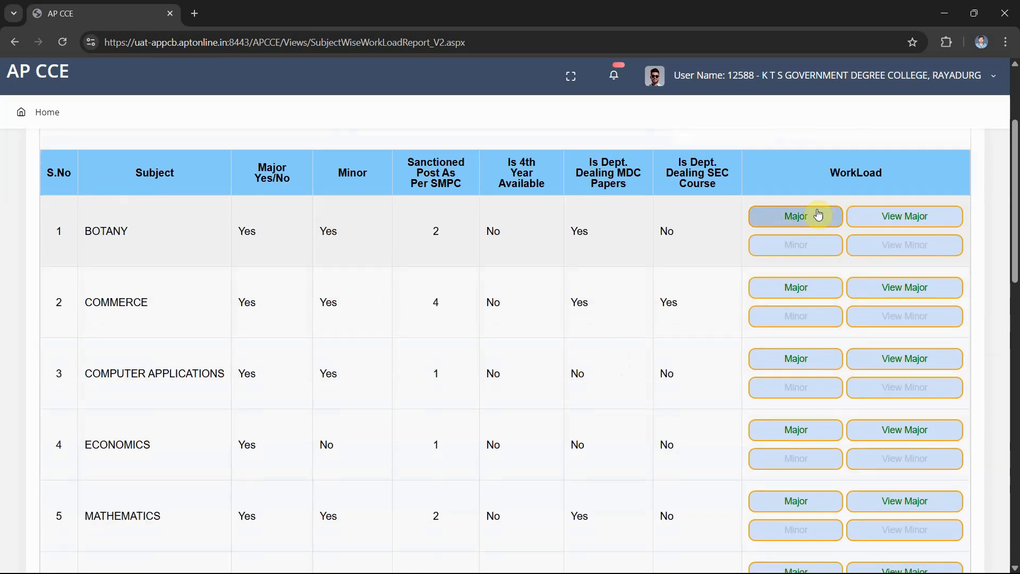
{"action": "scroll", "coordinate": [720, 279], "scroll_direction": "down", "scroll_amount": 1}
{"action": "scroll", "coordinate": [720, 279], "scroll_direction": "up", "scroll_amount": 1}
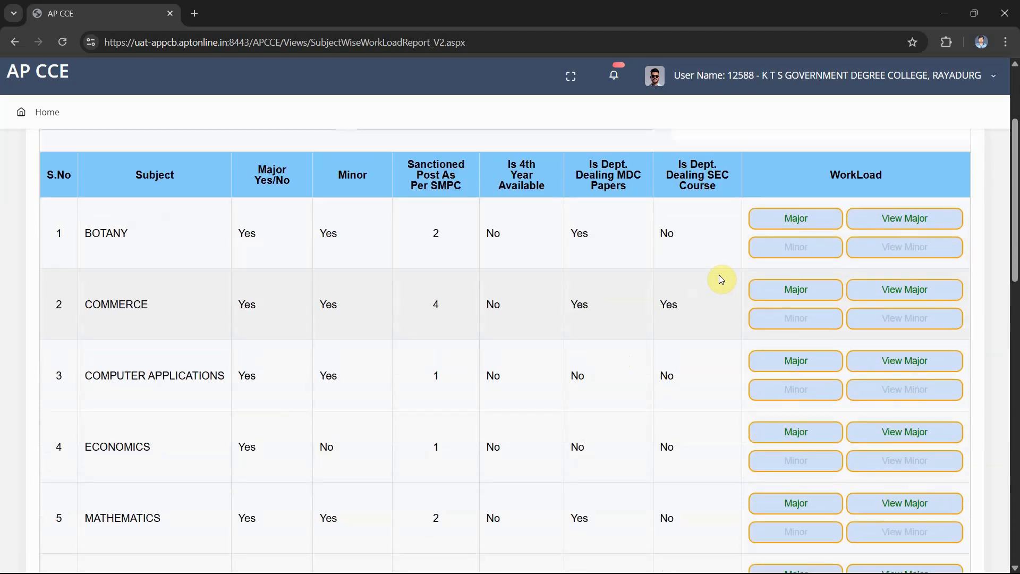
{"action": "scroll", "coordinate": [721, 279], "scroll_direction": "down", "scroll_amount": 1}
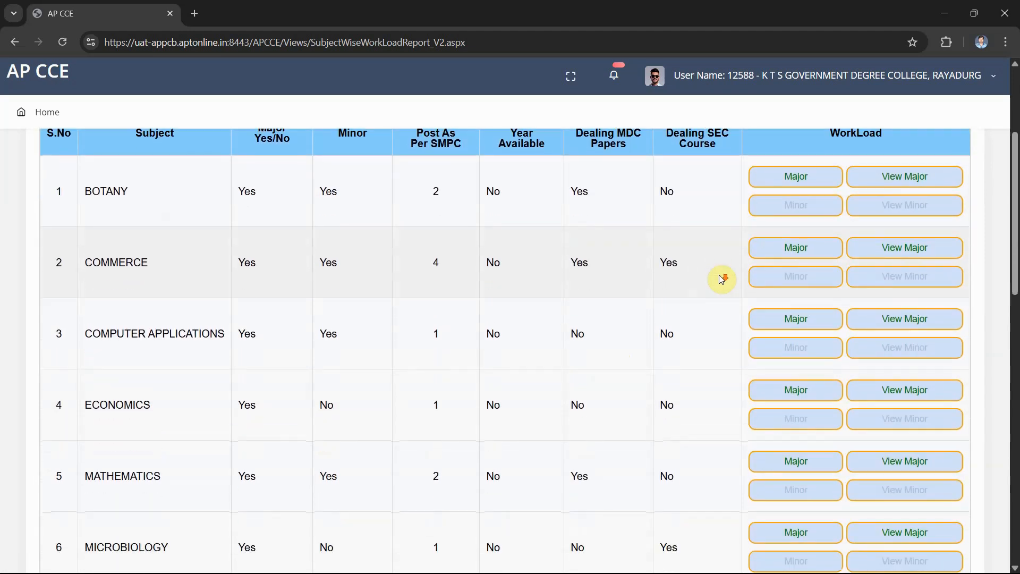
{"action": "left_click", "coordinate": [804, 181]}
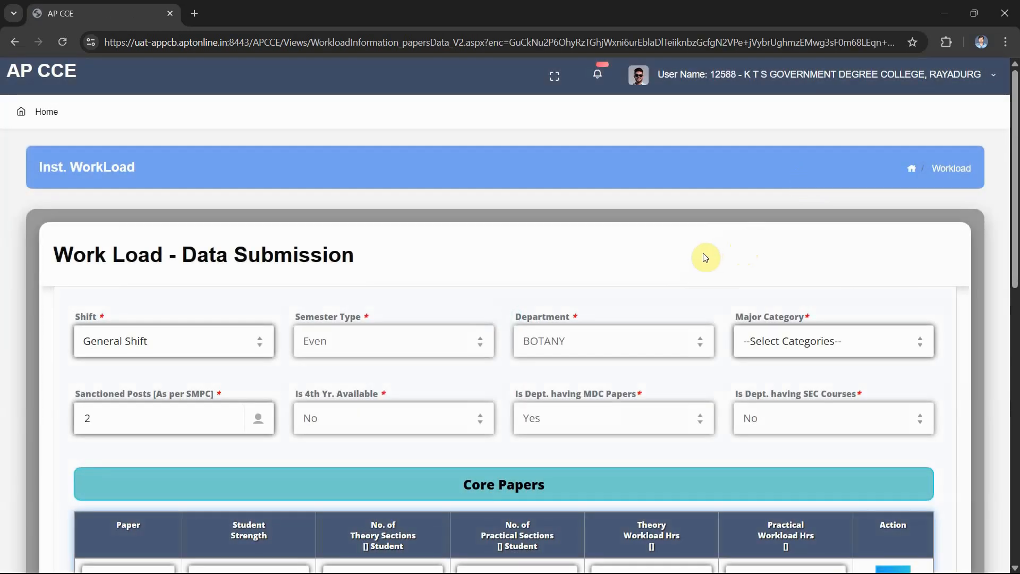
{"action": "scroll", "coordinate": [695, 266], "scroll_direction": "down", "scroll_amount": 4}
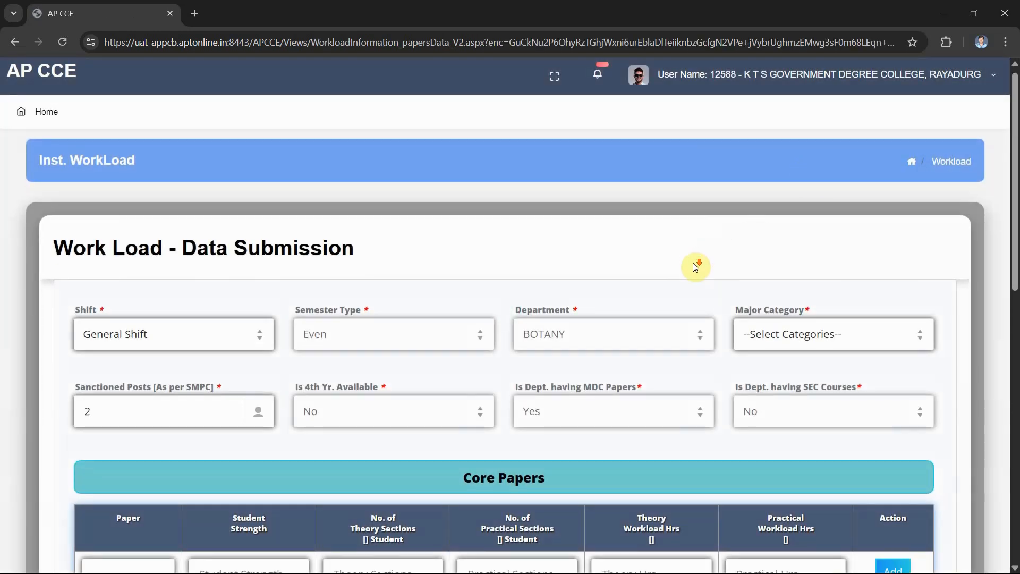
{"action": "scroll", "coordinate": [695, 267], "scroll_direction": "up", "scroll_amount": 3}
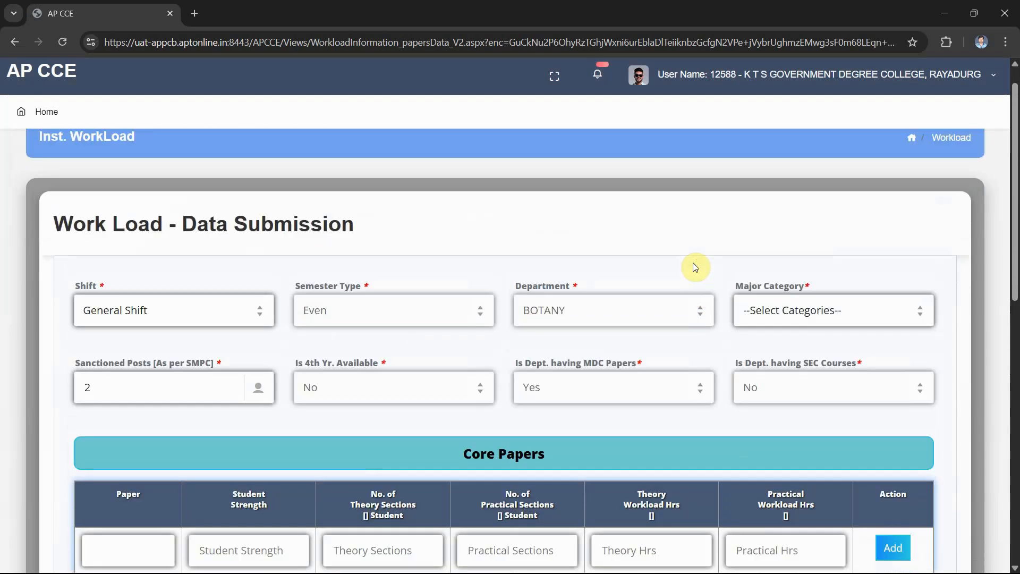
Set the Major Category to BOTANY and activate the Sanctioned Posts field.
{"action": "left_click", "coordinate": [826, 312]}
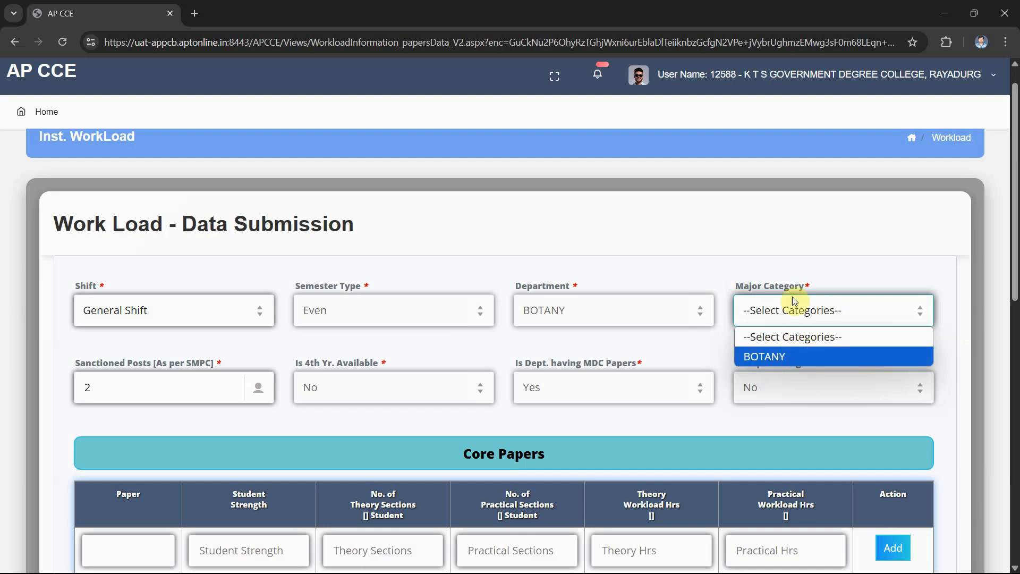
{"action": "left_click", "coordinate": [788, 363]}
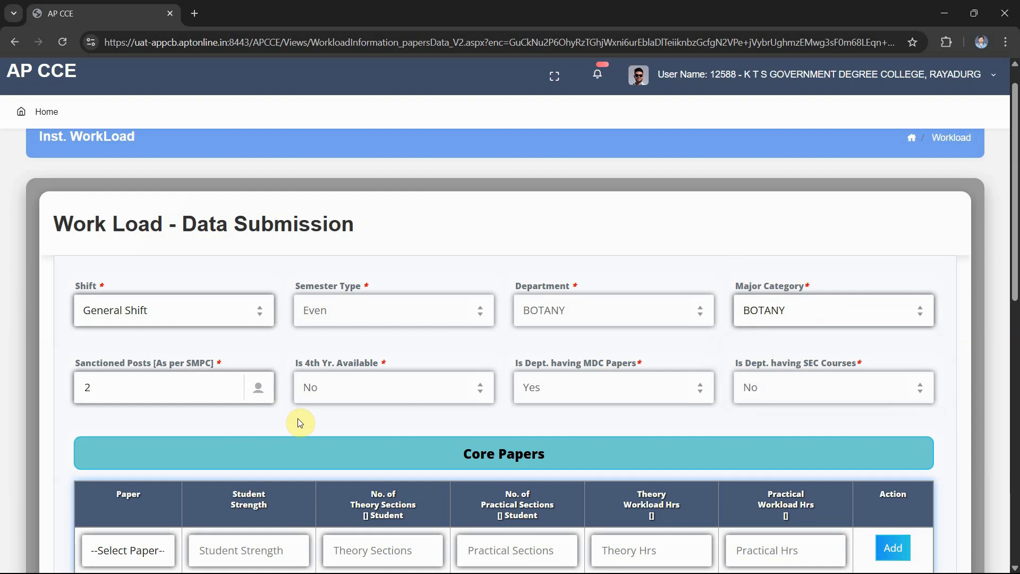
{"action": "scroll", "coordinate": [300, 423], "scroll_direction": "down", "scroll_amount": 1}
{"action": "left_click", "coordinate": [110, 328]}
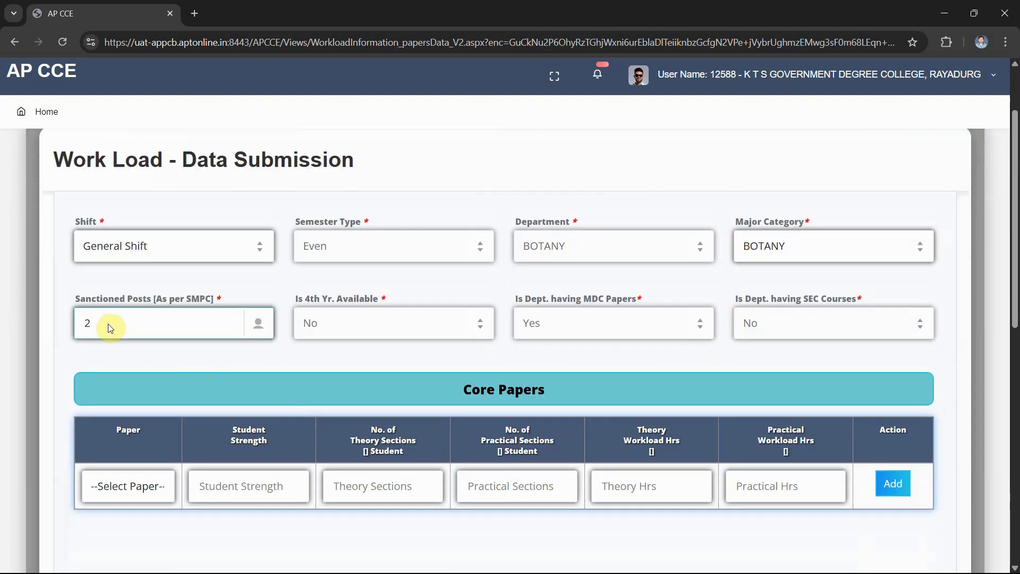
Select Paper - 3 as the paper to enter in the Core Papers section for Botany.
{"action": "left_click", "coordinate": [498, 353]}
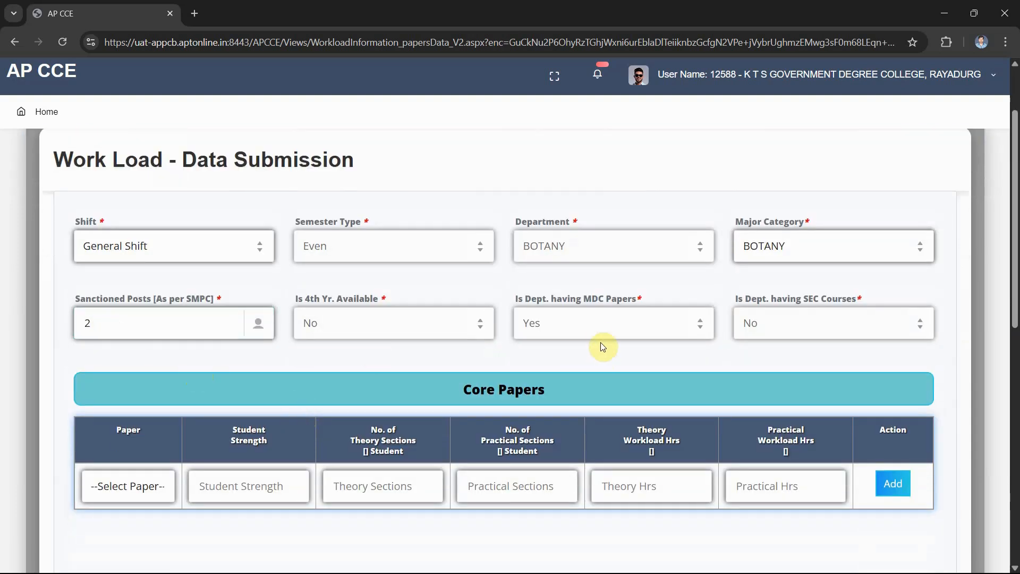
{"action": "scroll", "coordinate": [591, 368], "scroll_direction": "down", "scroll_amount": 1}
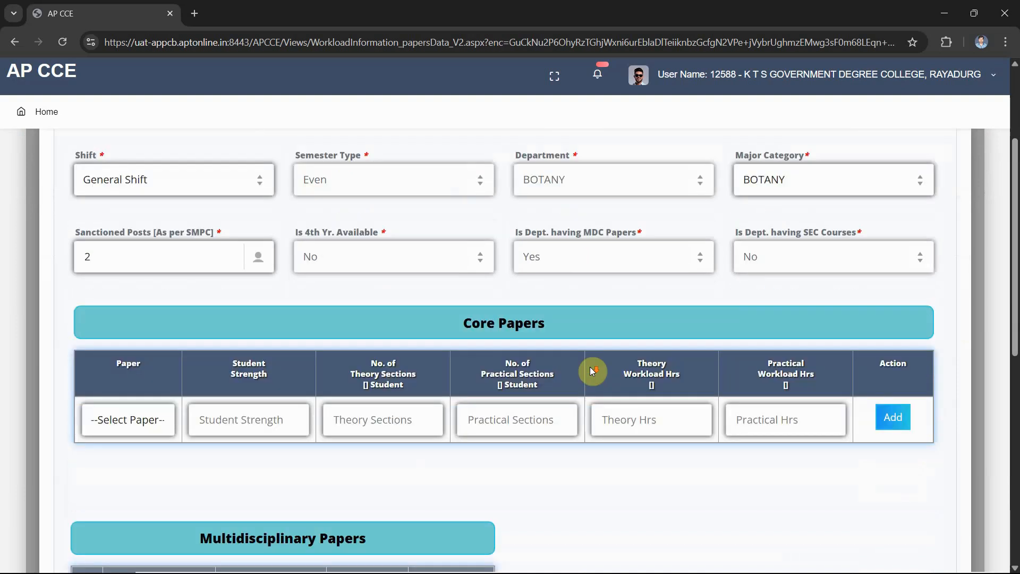
{"action": "scroll", "coordinate": [590, 367], "scroll_direction": "down", "scroll_amount": 6}
{"action": "scroll", "coordinate": [590, 366], "scroll_direction": "up", "scroll_amount": 6}
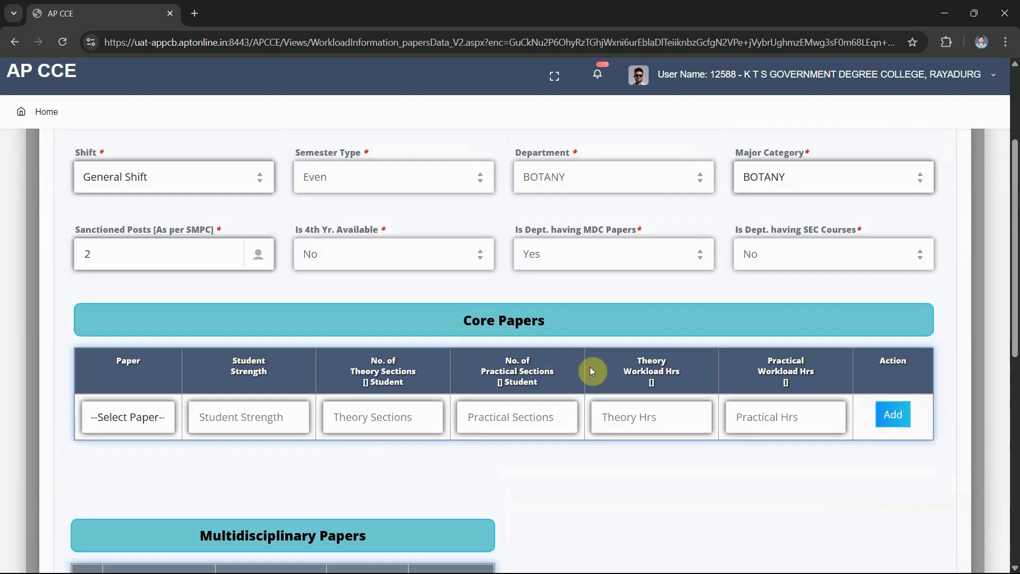
{"action": "scroll", "coordinate": [590, 367], "scroll_direction": "up", "scroll_amount": 1}
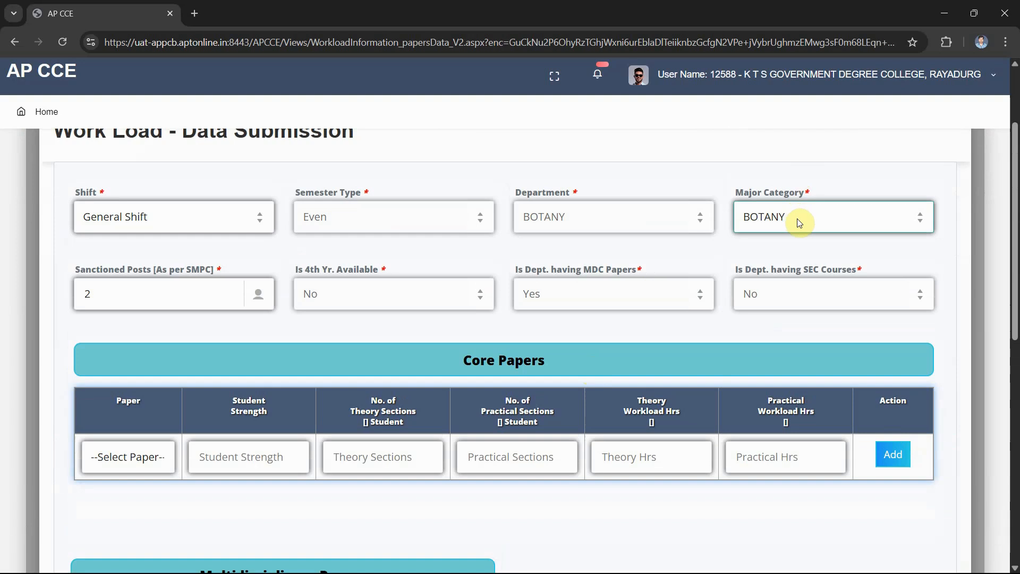
{"action": "scroll", "coordinate": [559, 392], "scroll_direction": "down", "scroll_amount": 3}
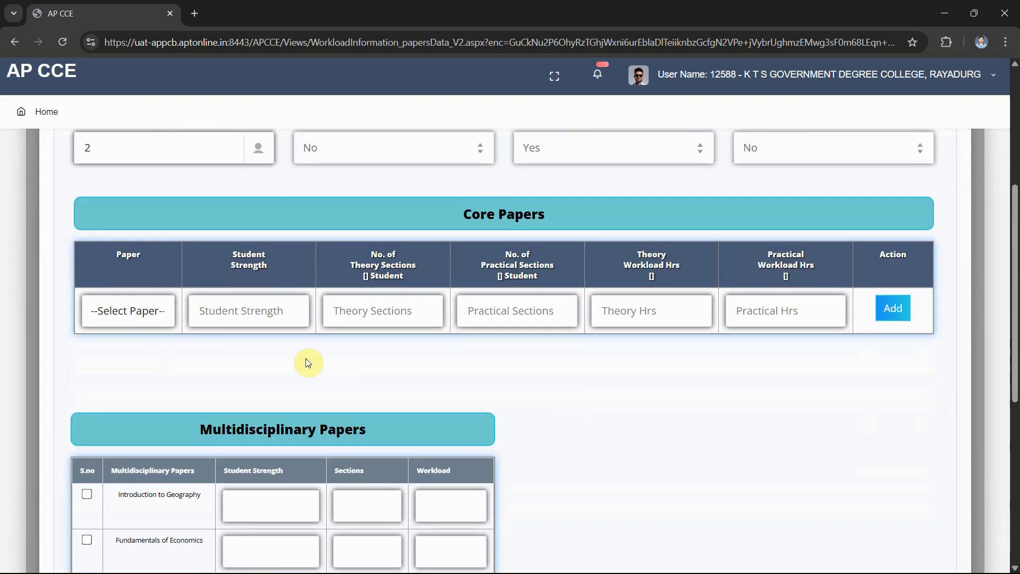
{"action": "left_click", "coordinate": [141, 313]}
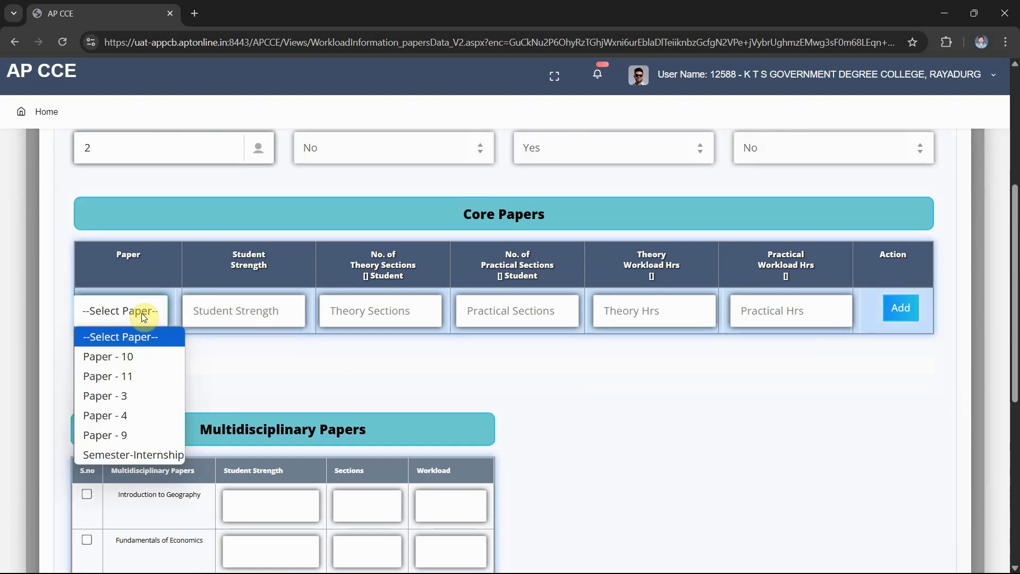
{"action": "left_click", "coordinate": [138, 397]}
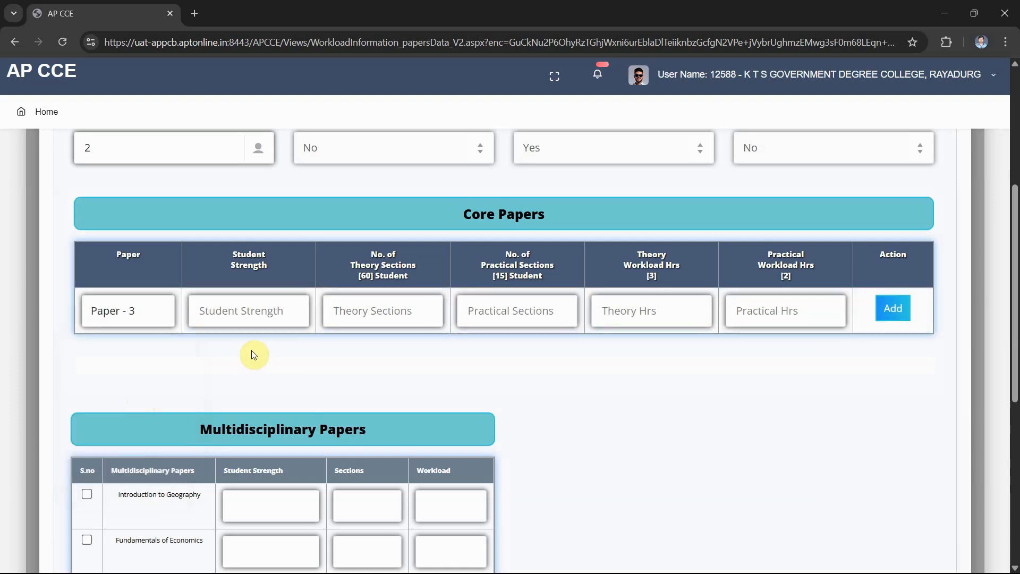
Set the student strength of Paper - 3 to 50 and add the paper to the Botany core papers list.
{"action": "scroll", "coordinate": [251, 355], "scroll_direction": "up", "scroll_amount": 2}
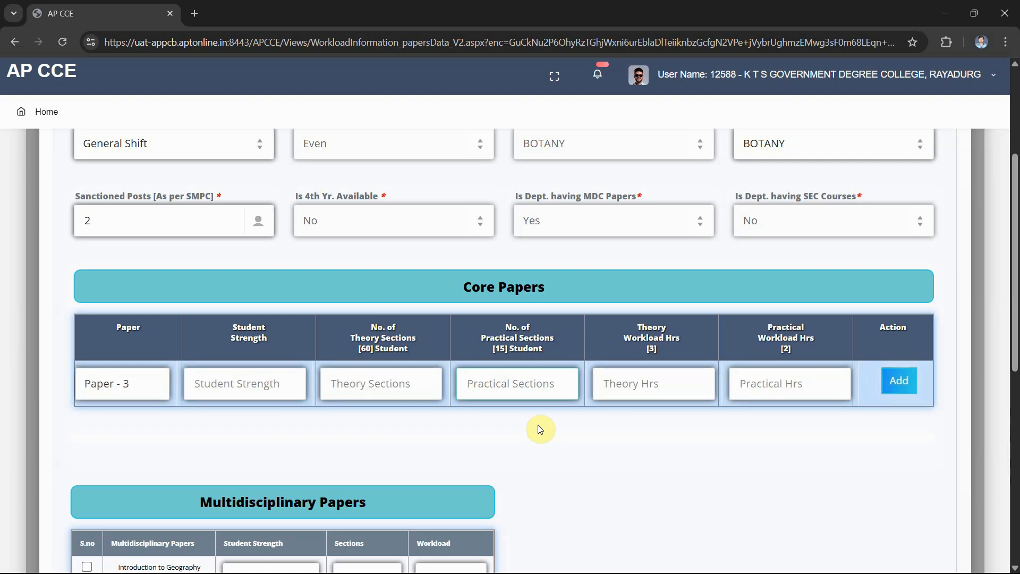
{"action": "scroll", "coordinate": [538, 426], "scroll_direction": "up", "scroll_amount": 1}
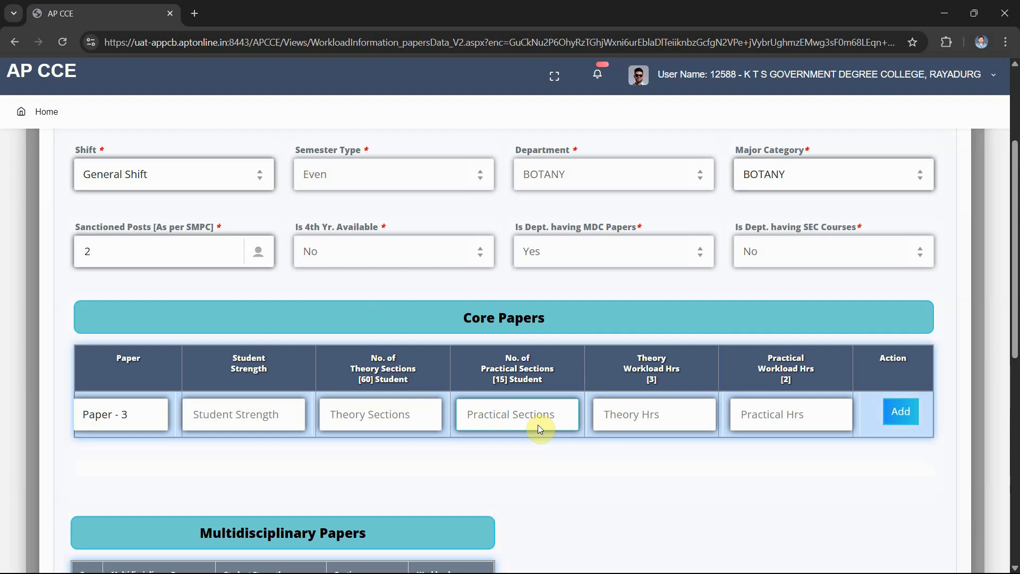
{"action": "left_click", "coordinate": [237, 415]}
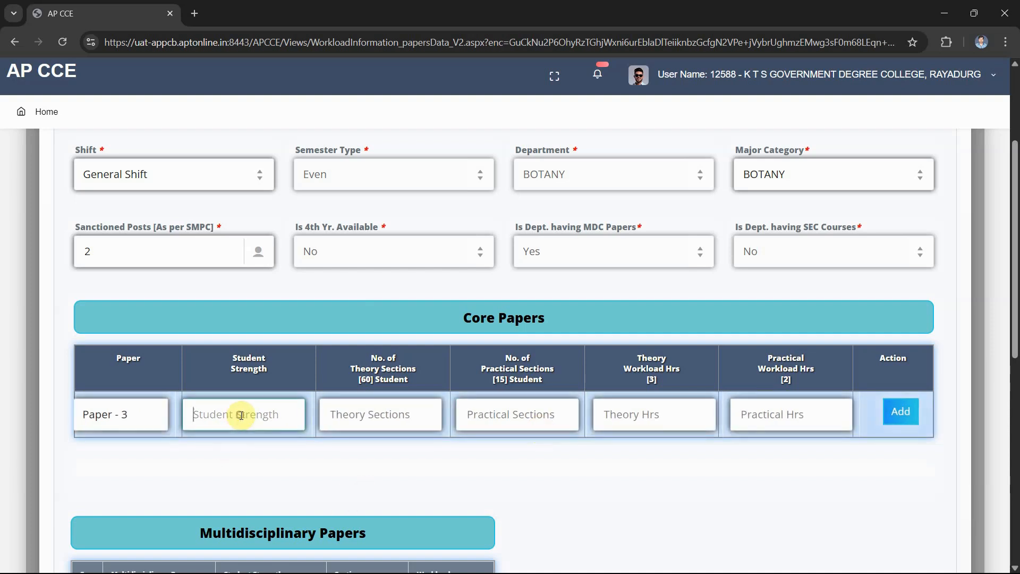
{"action": "type", "text": "50"}
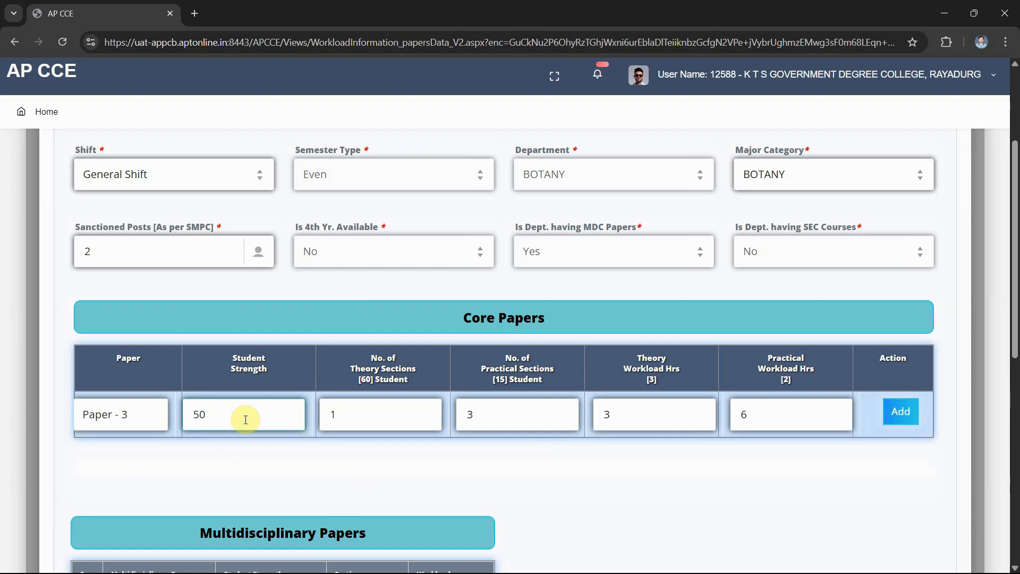
{"action": "left_click", "coordinate": [335, 429]}
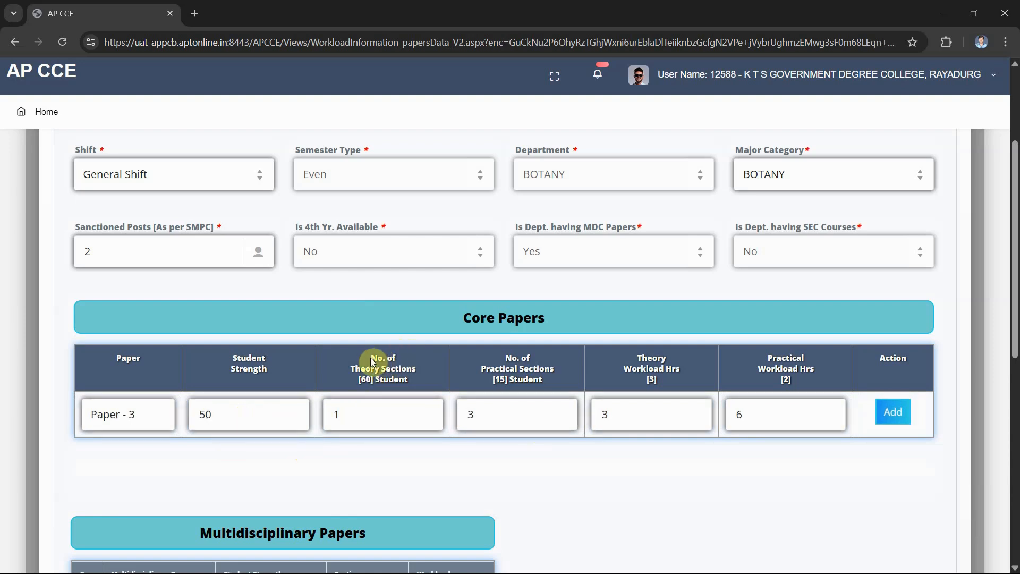
{"action": "left_click_drag", "start_coordinate": [375, 355], "coordinate": [416, 384]}
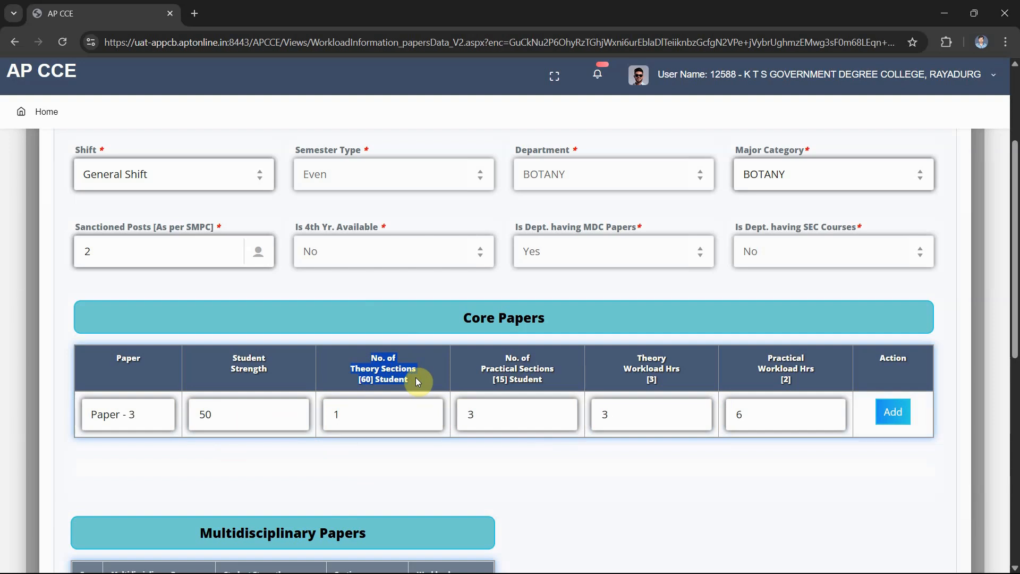
{"action": "left_click_drag", "start_coordinate": [416, 377], "coordinate": [530, 369]}
{"action": "left_click", "coordinate": [420, 381]}
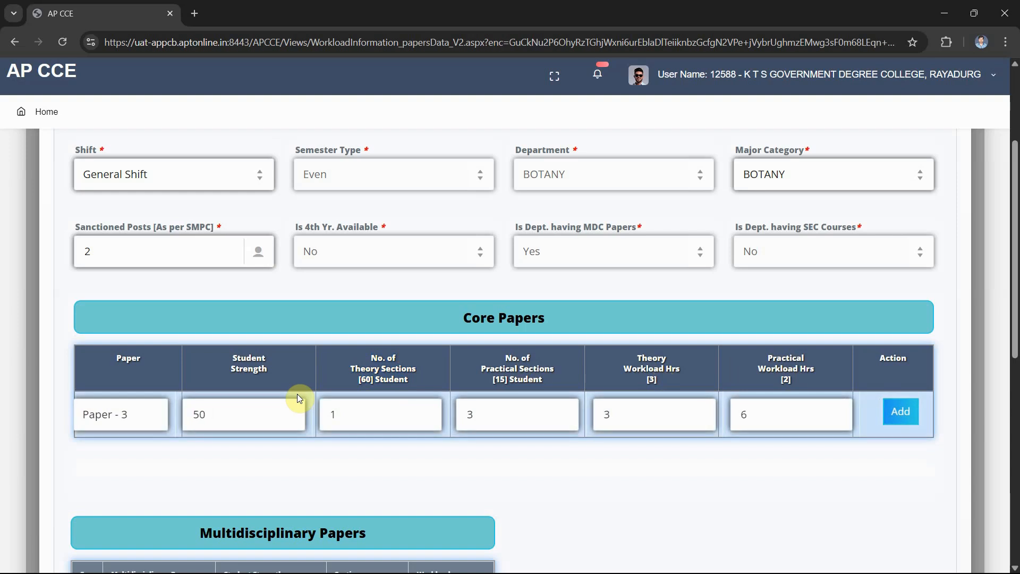
{"action": "left_click", "coordinate": [360, 416]}
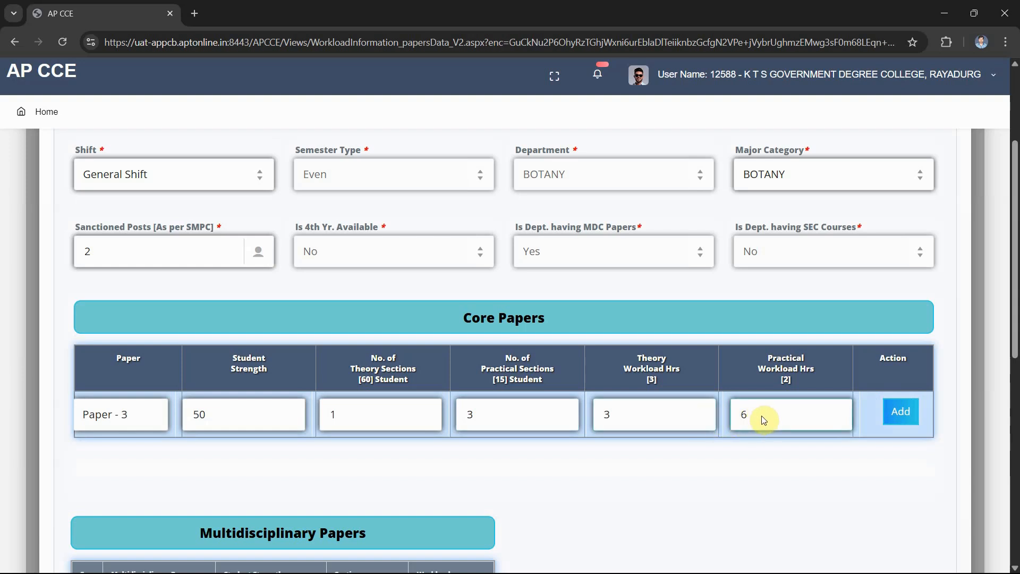
{"action": "left_click", "coordinate": [903, 413]}
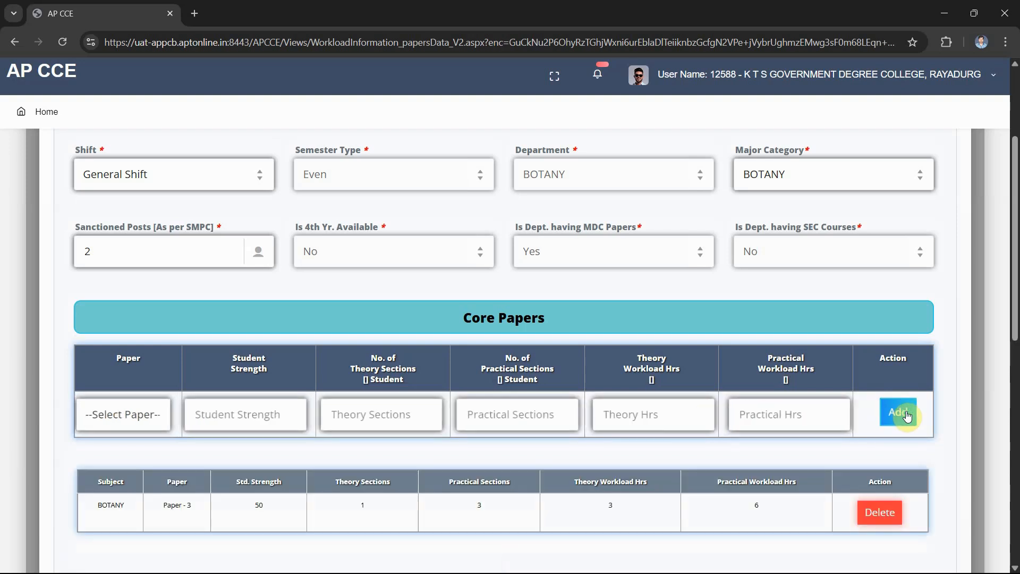
Select Paper - 4 for the next core paper entry and set its student strength to 89.
{"action": "scroll", "coordinate": [289, 519], "scroll_direction": "down", "scroll_amount": 2}
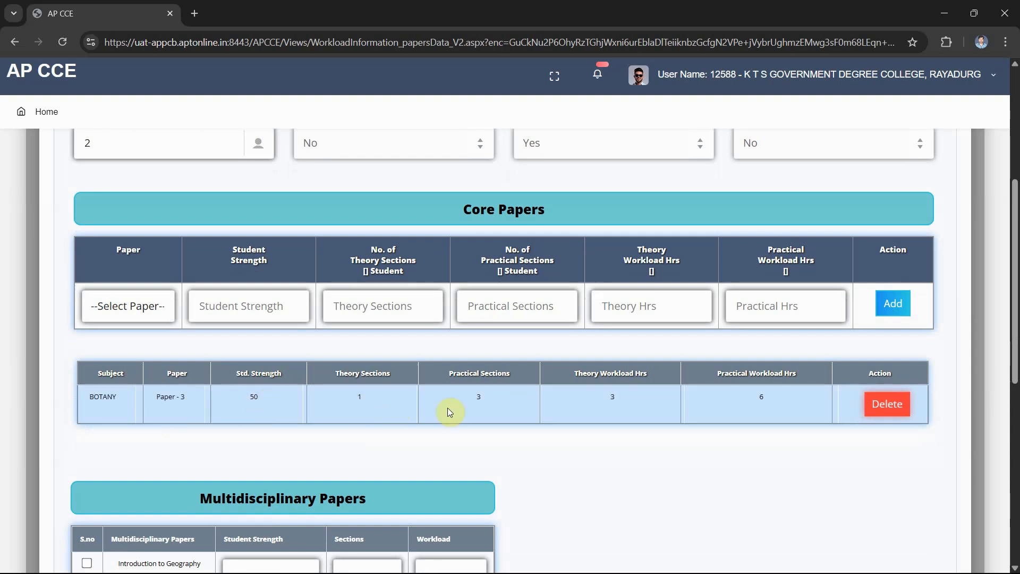
{"action": "left_click", "coordinate": [136, 309]}
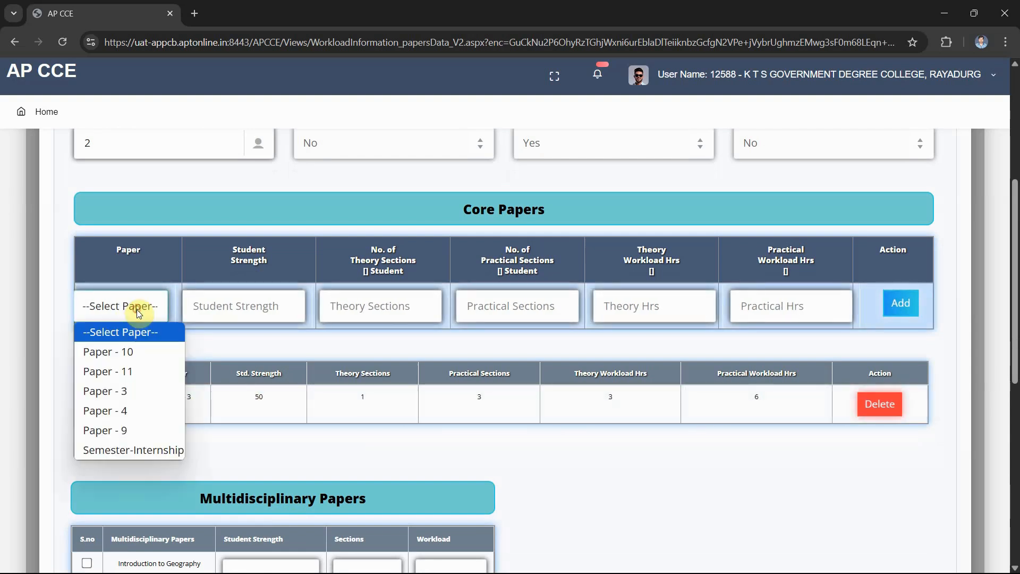
{"action": "left_click", "coordinate": [118, 410]}
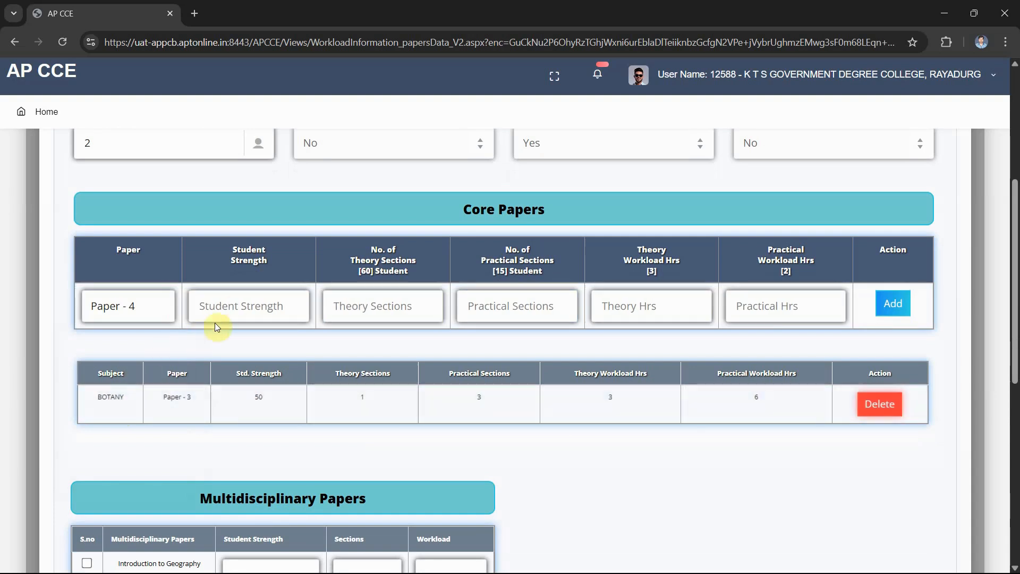
{"action": "left_click", "coordinate": [239, 310]}
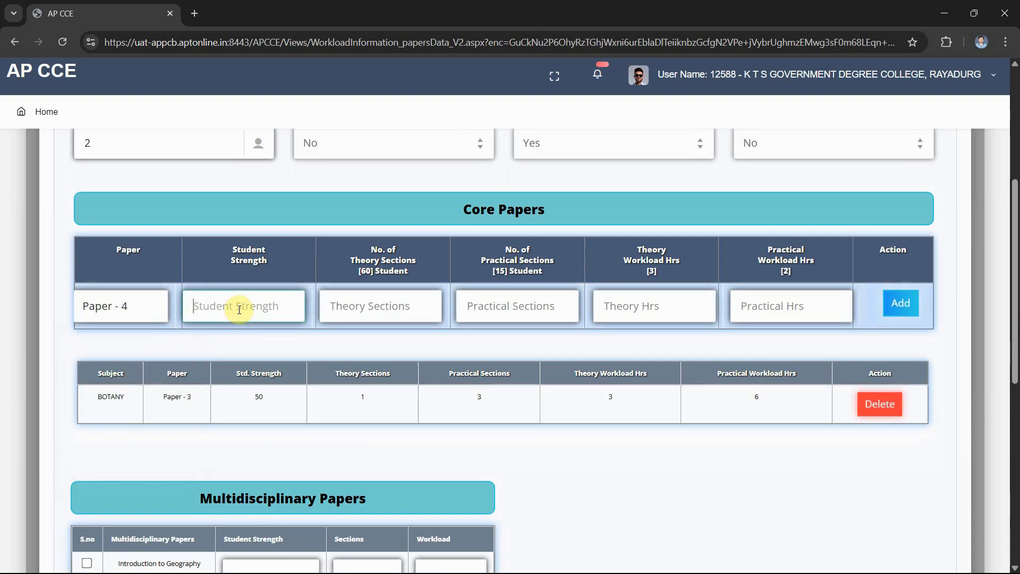
{"action": "type", "text": "89"}
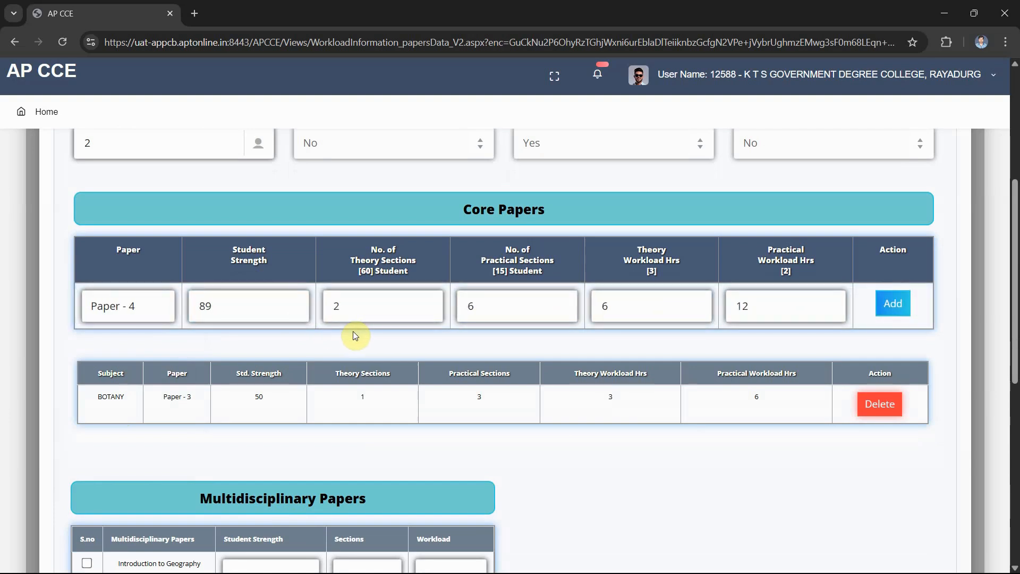
Check the calculated sections and workload hours of Paper - 4 and add it to the core papers list.
{"action": "left_click", "coordinate": [365, 314]}
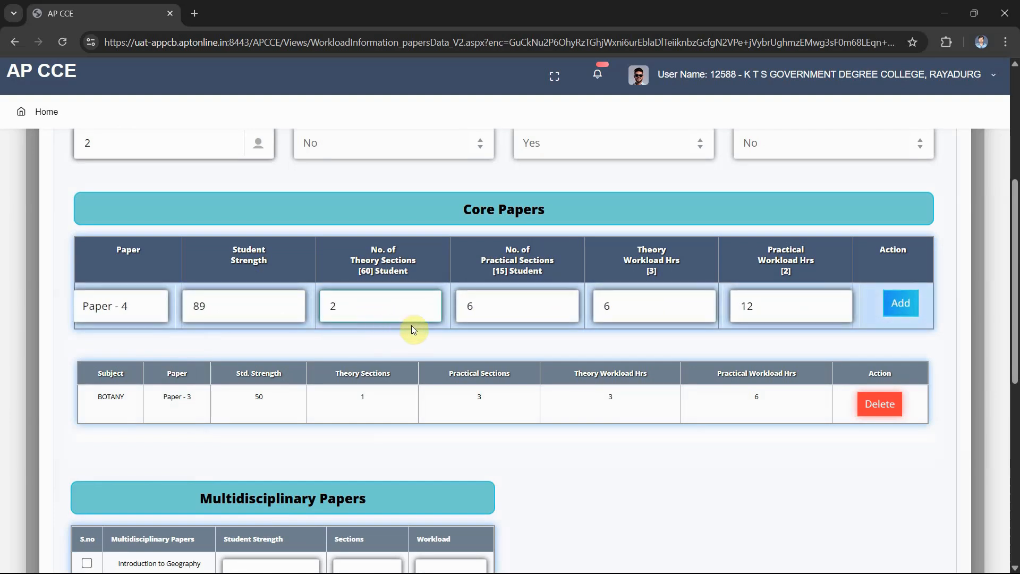
{"action": "left_click", "coordinate": [493, 312]}
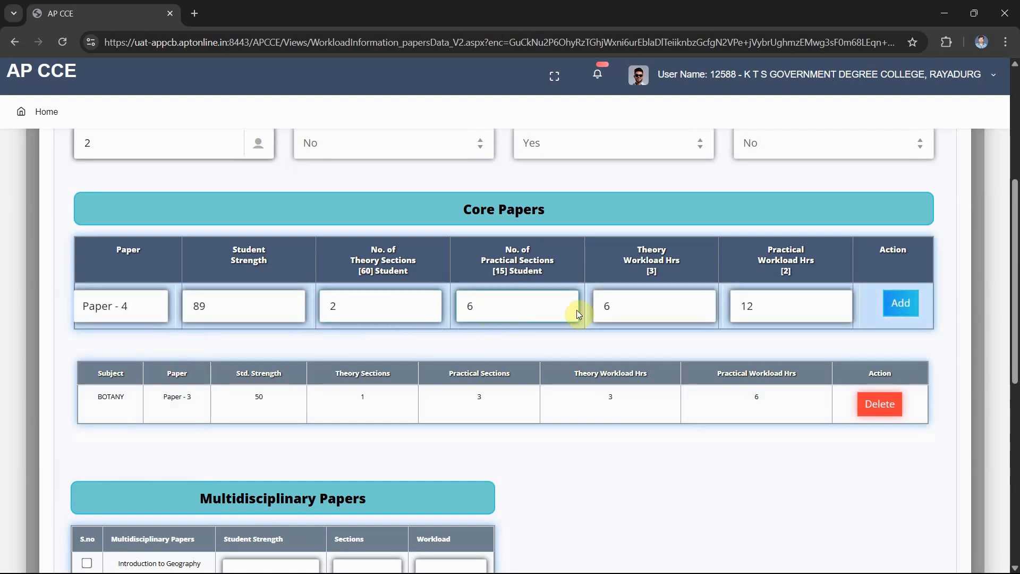
{"action": "left_click", "coordinate": [604, 314]}
{"action": "left_click", "coordinate": [732, 317]}
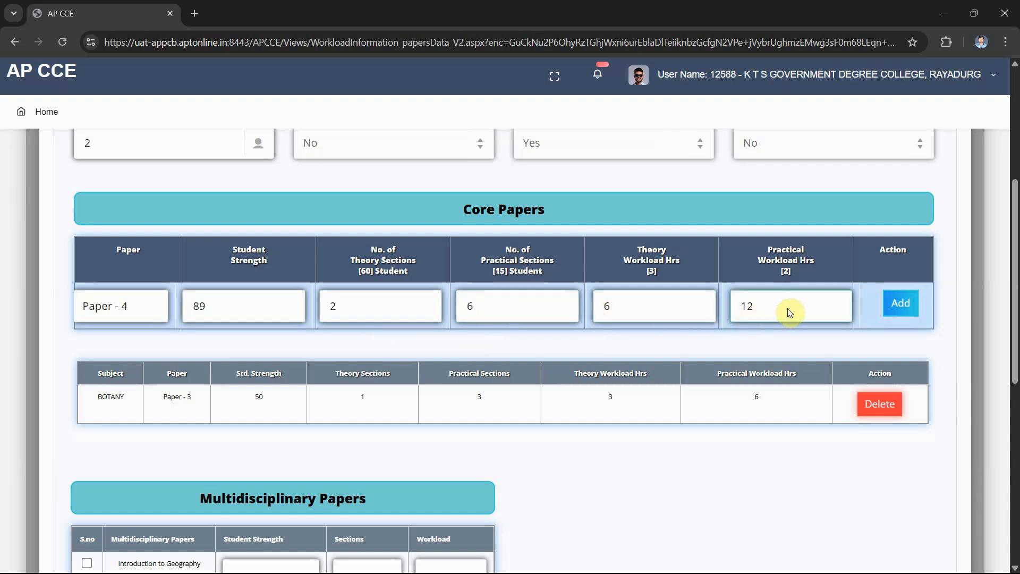
{"action": "scroll", "coordinate": [680, 237], "scroll_direction": "up", "scroll_amount": 3}
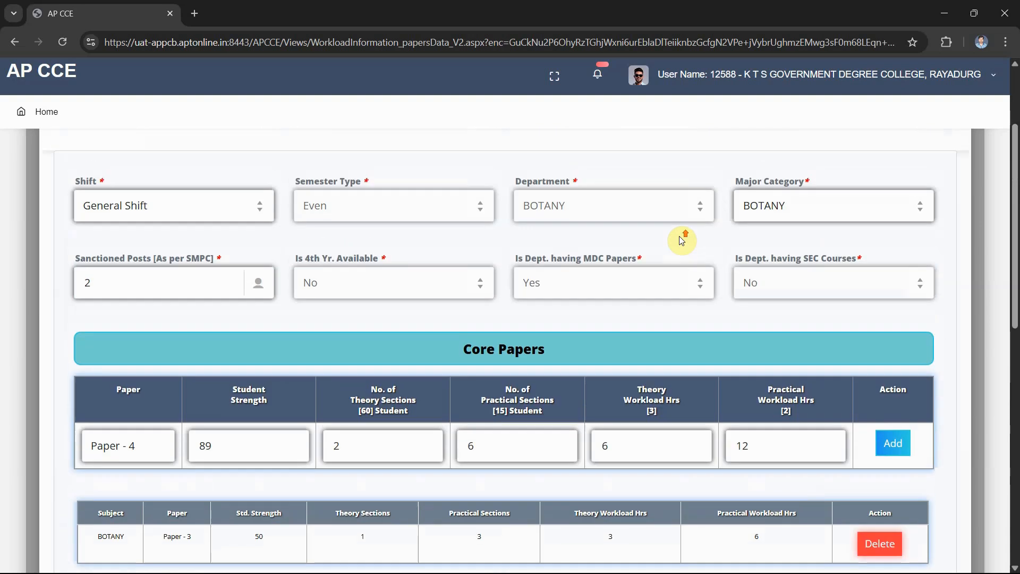
{"action": "scroll", "coordinate": [680, 239], "scroll_direction": "up", "scroll_amount": 2}
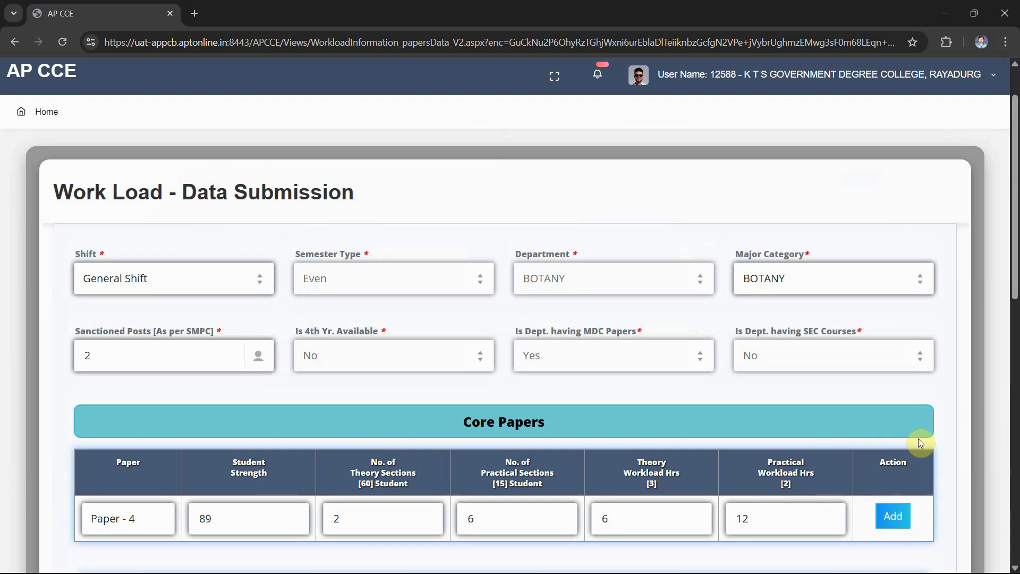
{"action": "scroll", "coordinate": [918, 439], "scroll_direction": "down", "scroll_amount": 3}
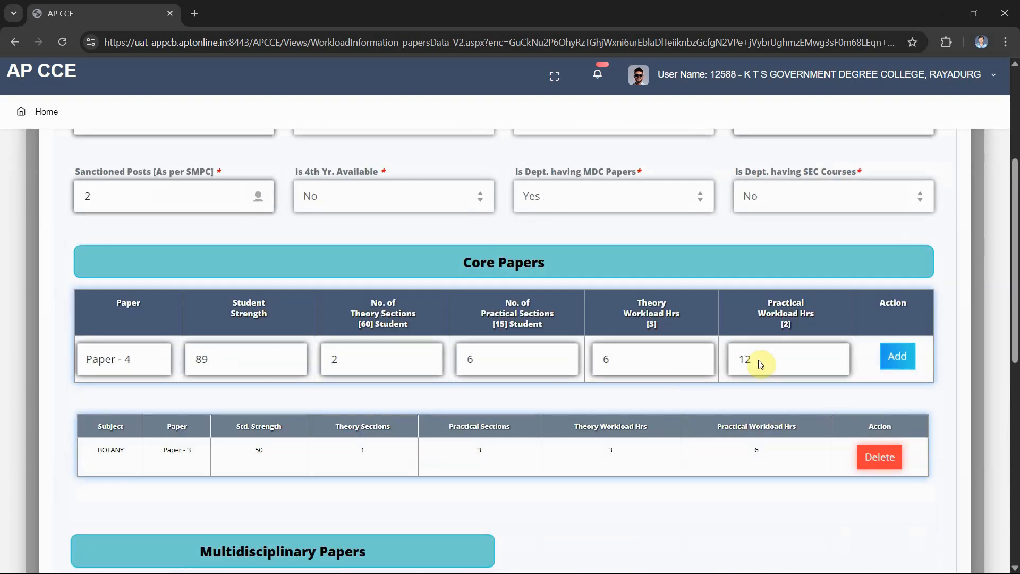
{"action": "left_click", "coordinate": [885, 357]}
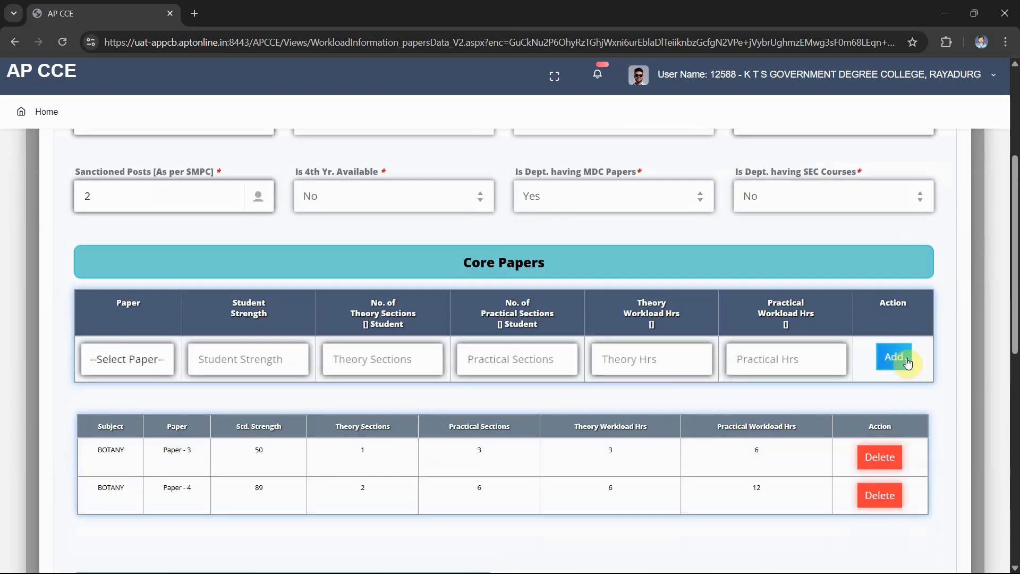
Add Paper - 9 to the Botany core papers list with a student strength of 25.
{"action": "left_click", "coordinate": [124, 360]}
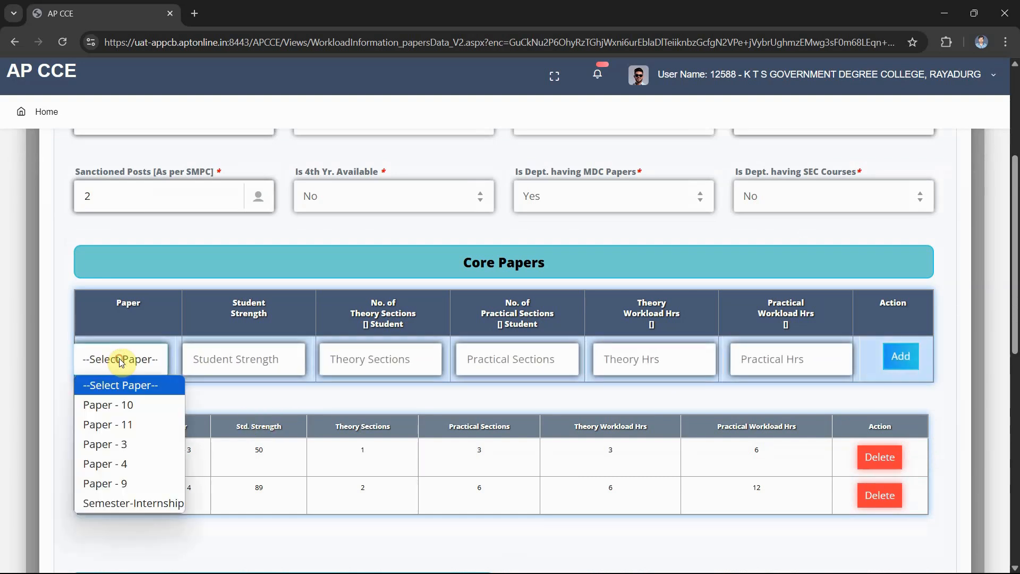
{"action": "left_click", "coordinate": [133, 483]}
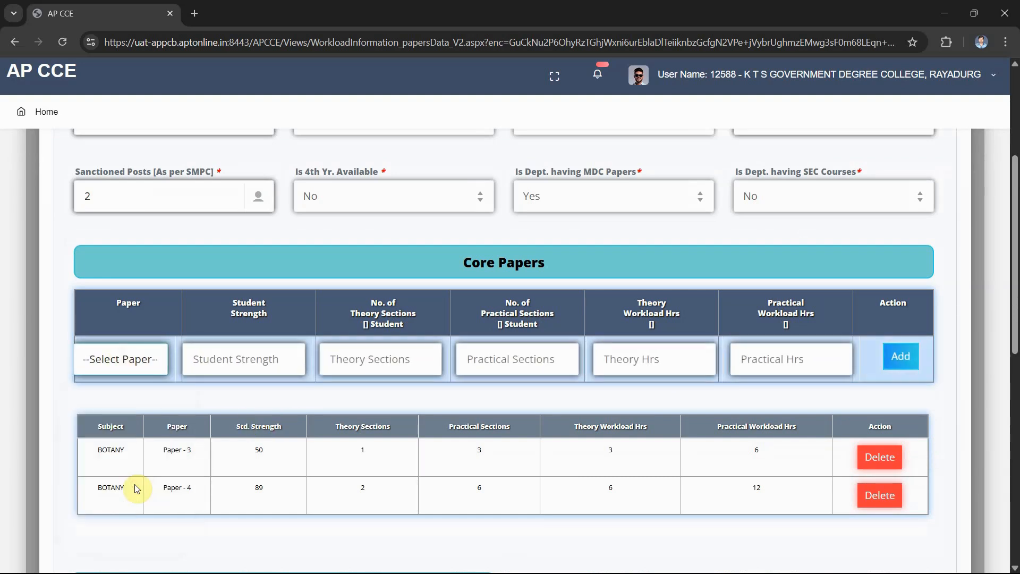
{"action": "left_click", "coordinate": [235, 363]}
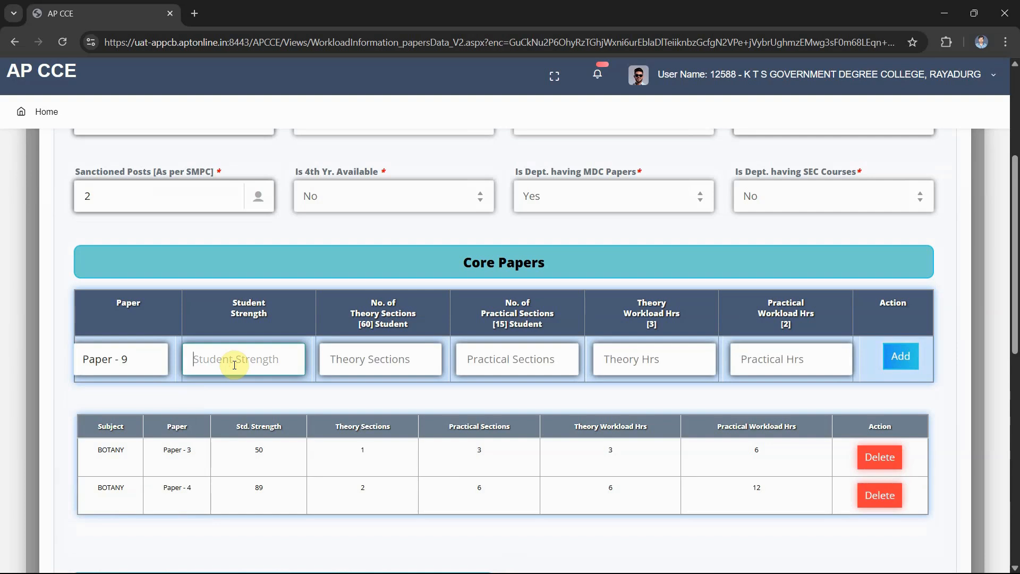
{"action": "type", "text": "25"}
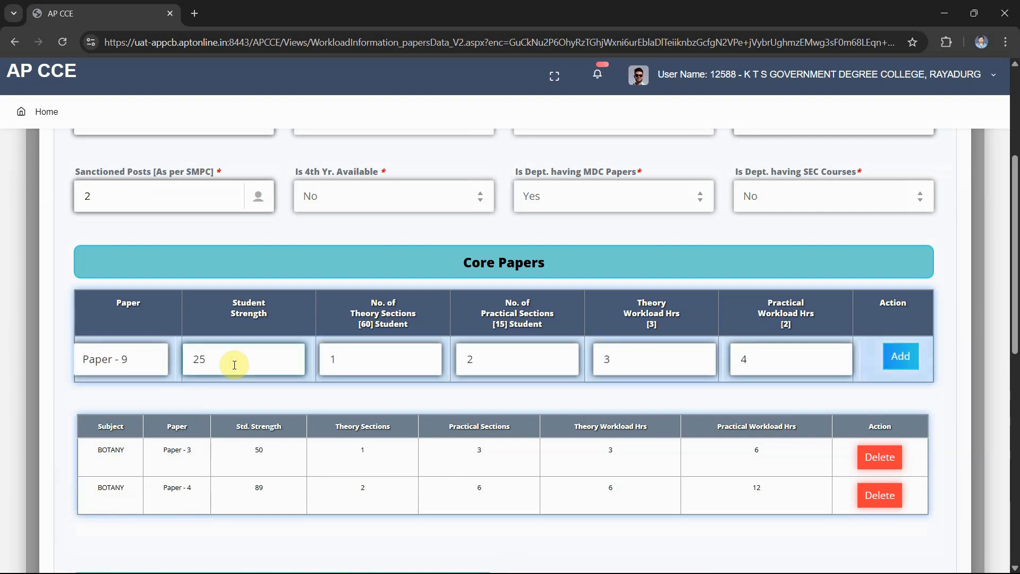
{"action": "left_click", "coordinate": [894, 364]}
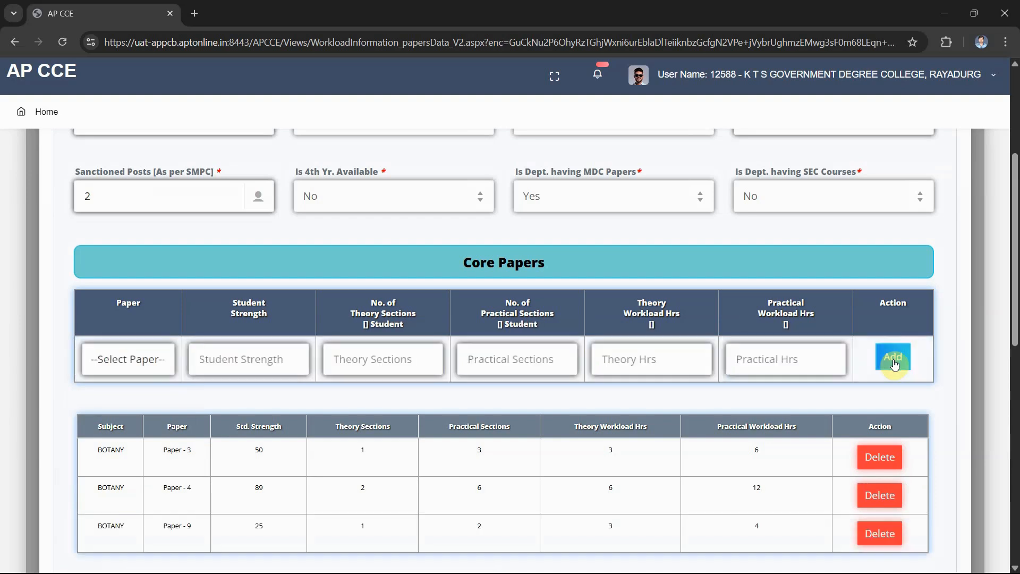
Add Paper - 10 to the Botany core papers list with a student strength of 25.
{"action": "left_click", "coordinate": [112, 360]}
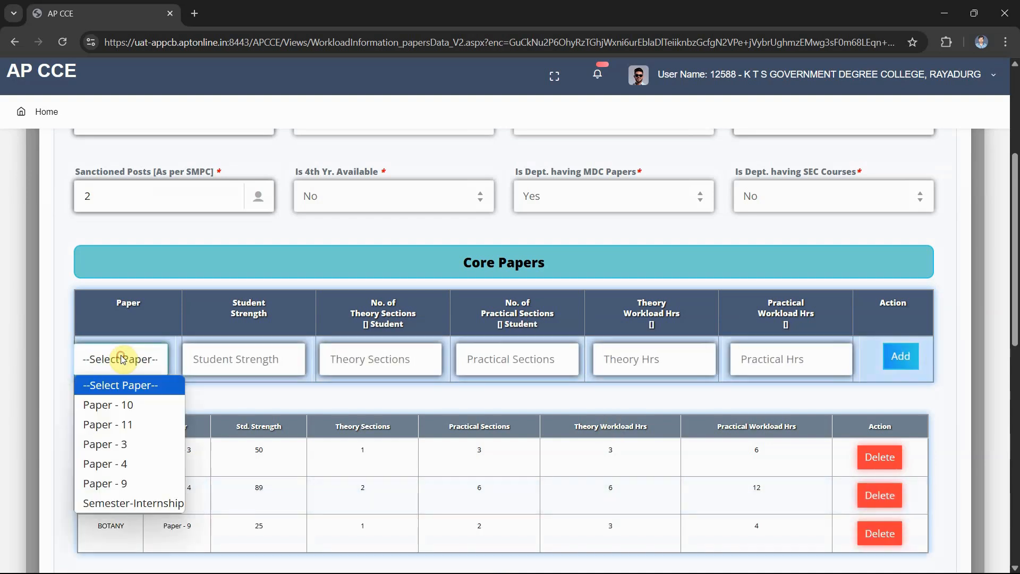
{"action": "left_click", "coordinate": [133, 408]}
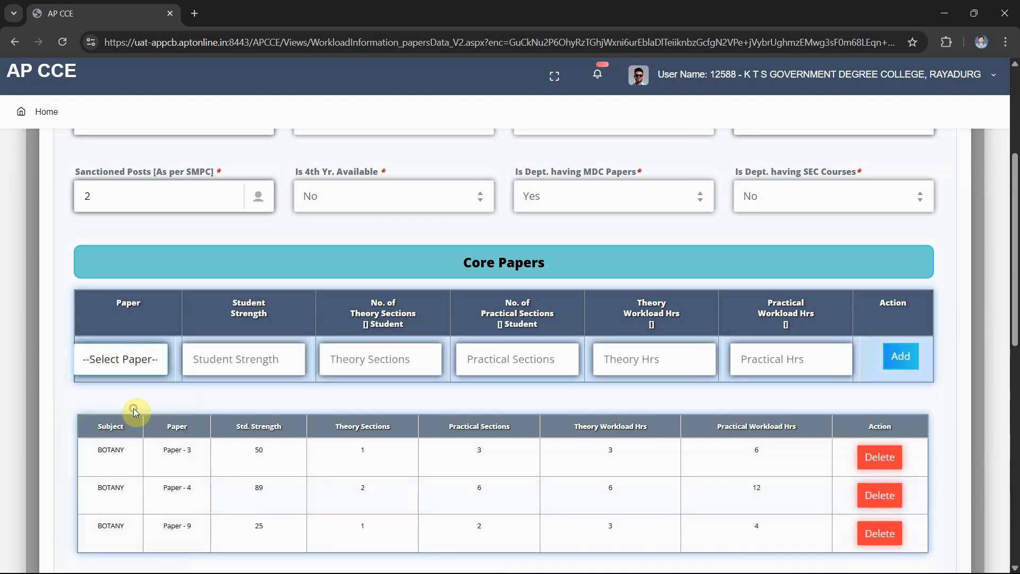
{"action": "left_click", "coordinate": [239, 358]}
{"action": "type", "text": "25"}
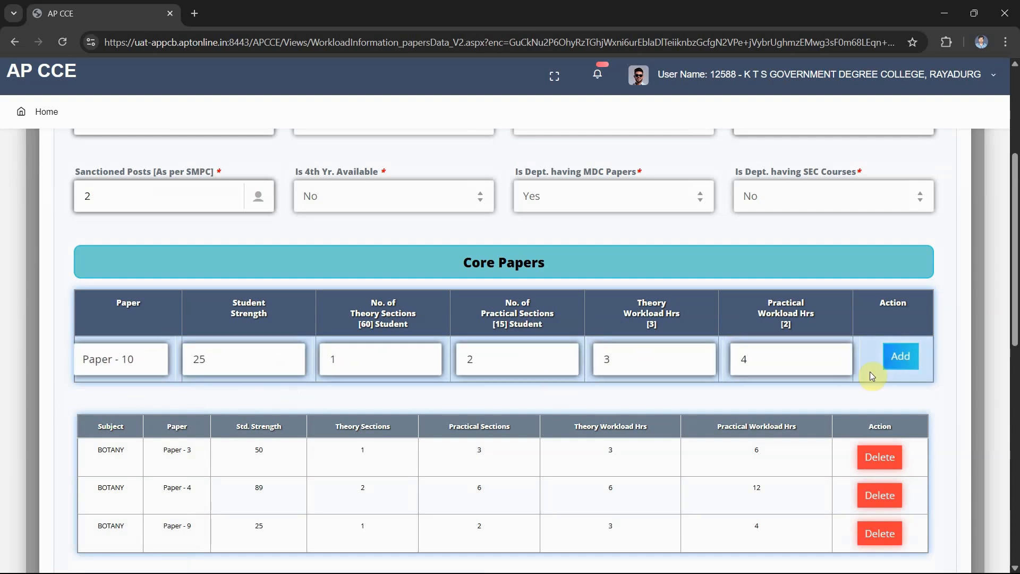
{"action": "left_click", "coordinate": [895, 360]}
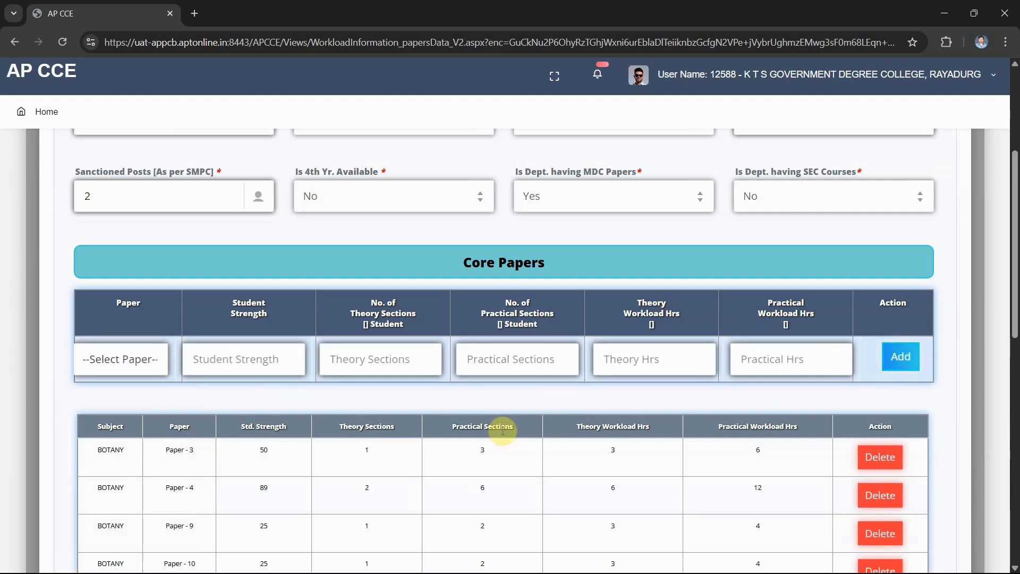
Add Paper - 11 to the Botany core papers list with a student strength of 25.
{"action": "scroll", "coordinate": [215, 396], "scroll_direction": "down", "scroll_amount": 2}
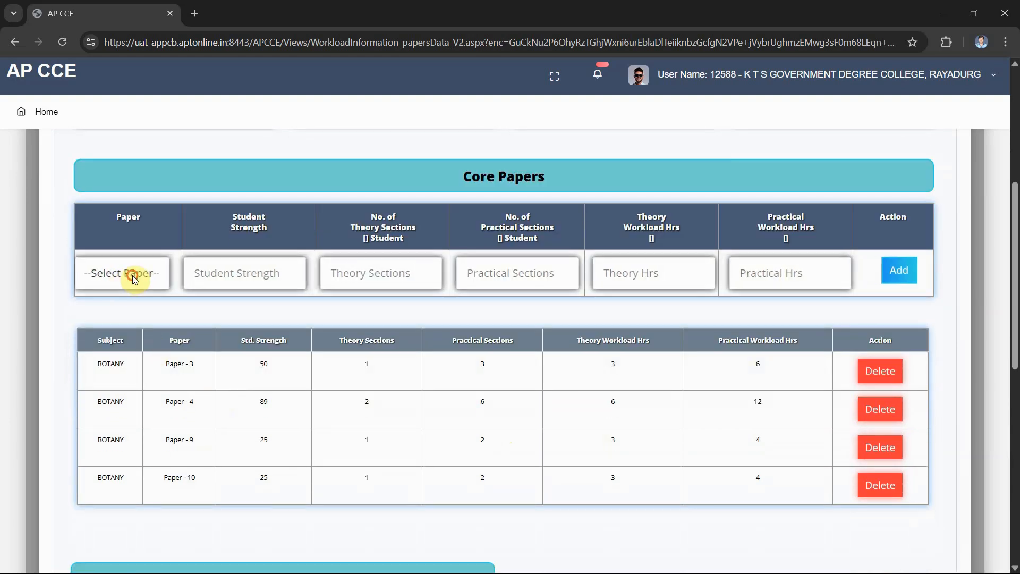
{"action": "left_click", "coordinate": [134, 276]}
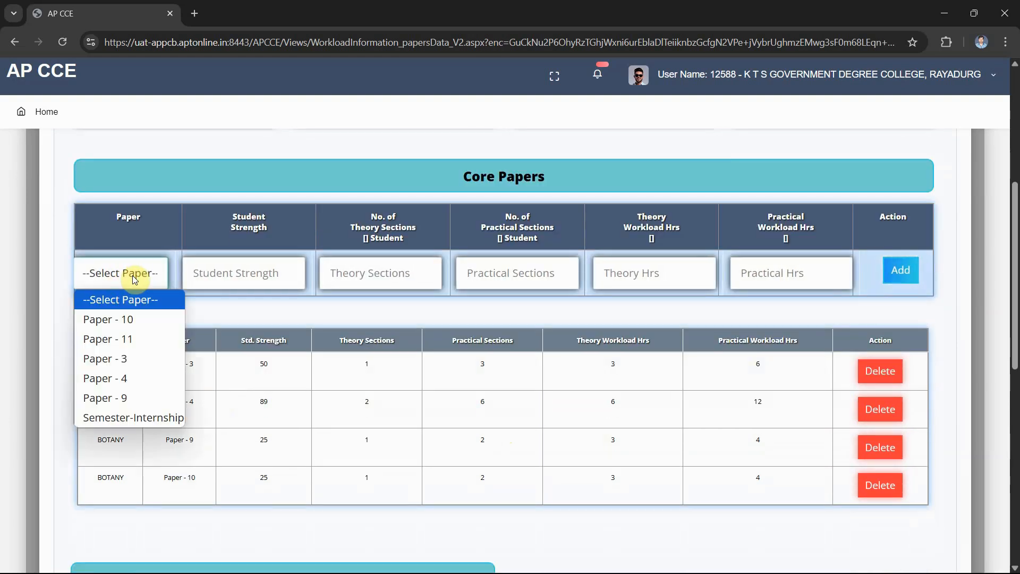
{"action": "left_click", "coordinate": [152, 344]}
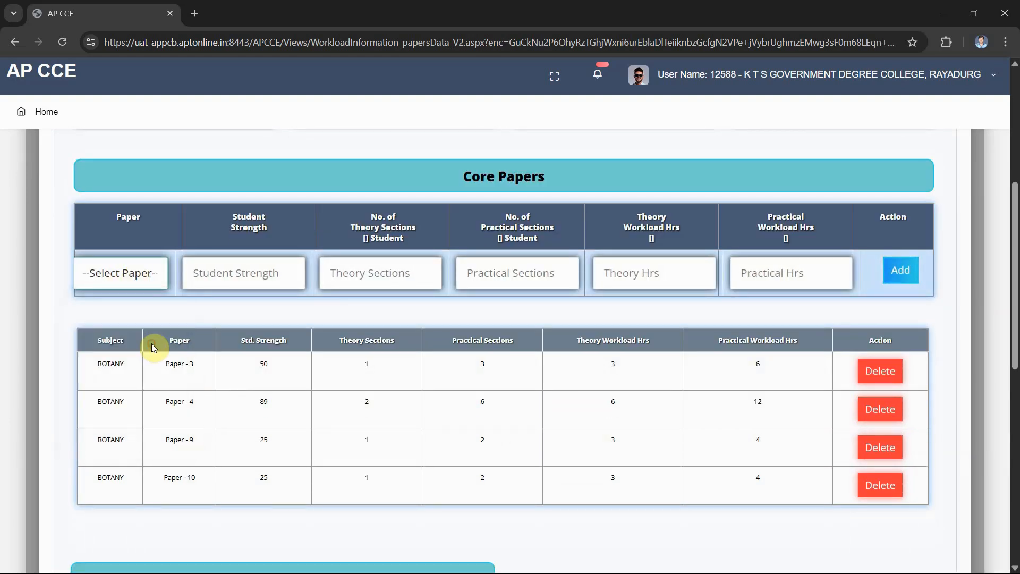
{"action": "left_click", "coordinate": [231, 276]}
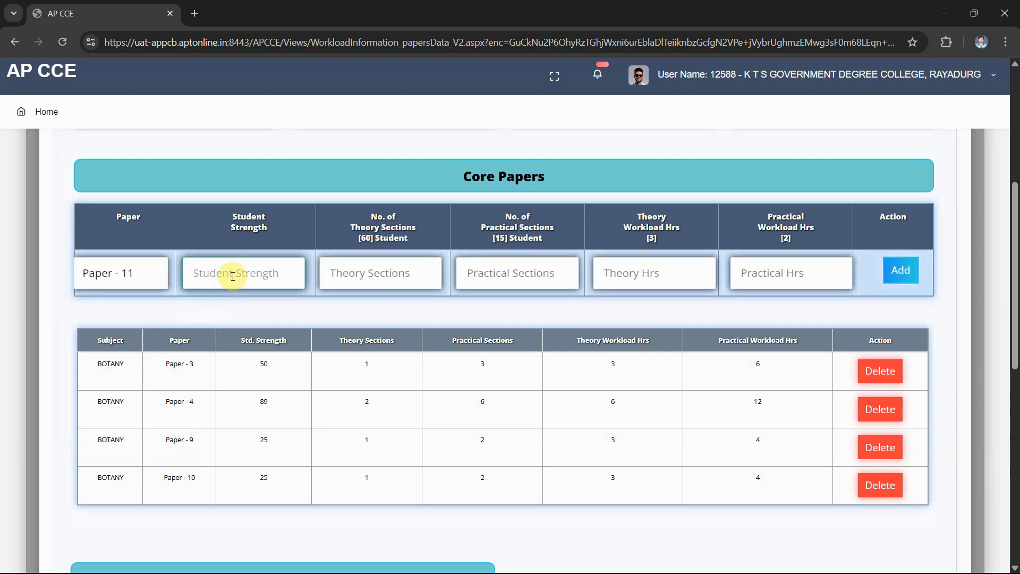
{"action": "type", "text": "25"}
{"action": "key", "text": "Tab"}
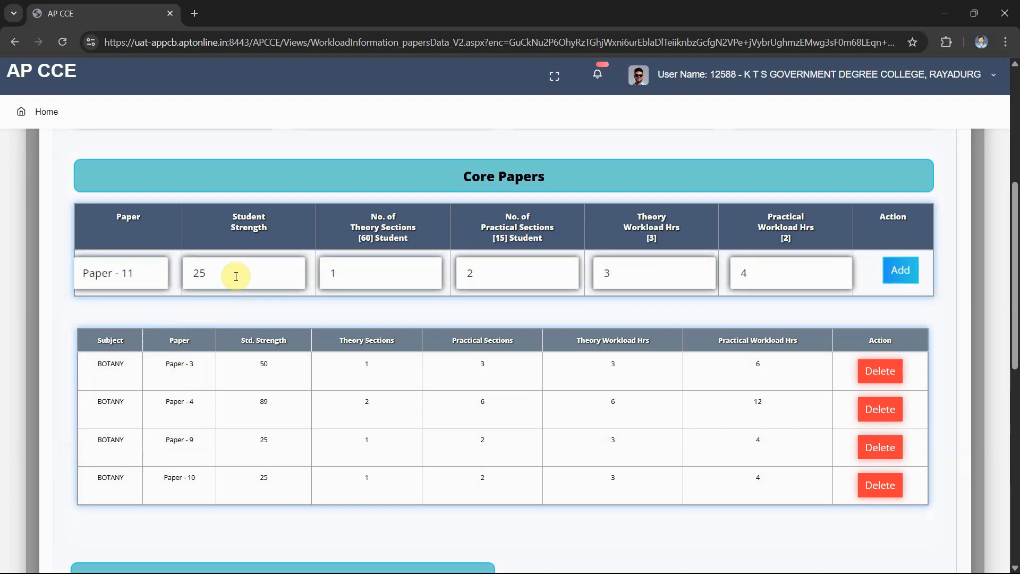
{"action": "left_click", "coordinate": [908, 279]}
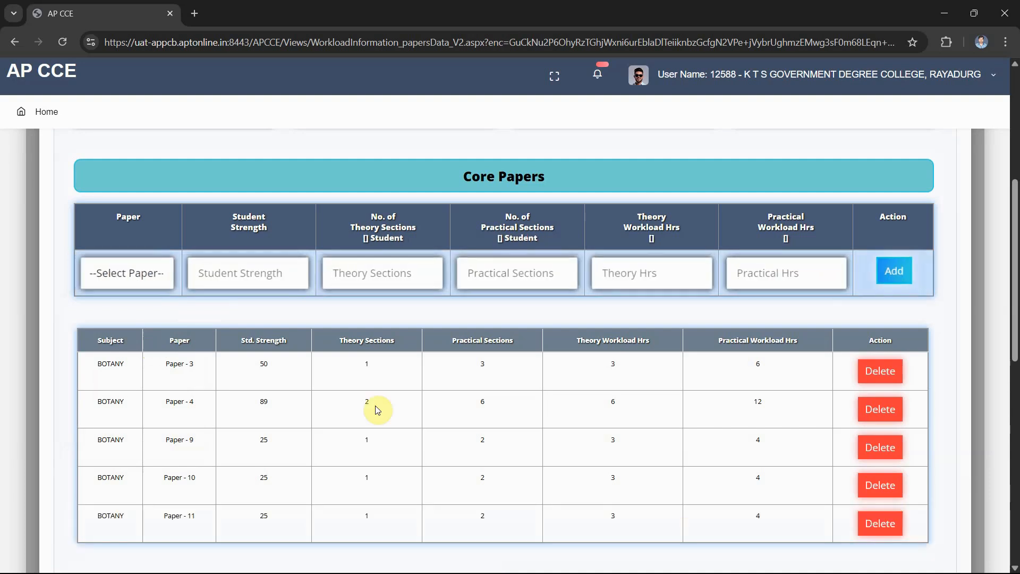
Select Semester-Internship for the next core paper entry and set its student strength to 100.
{"action": "left_click", "coordinate": [128, 275]}
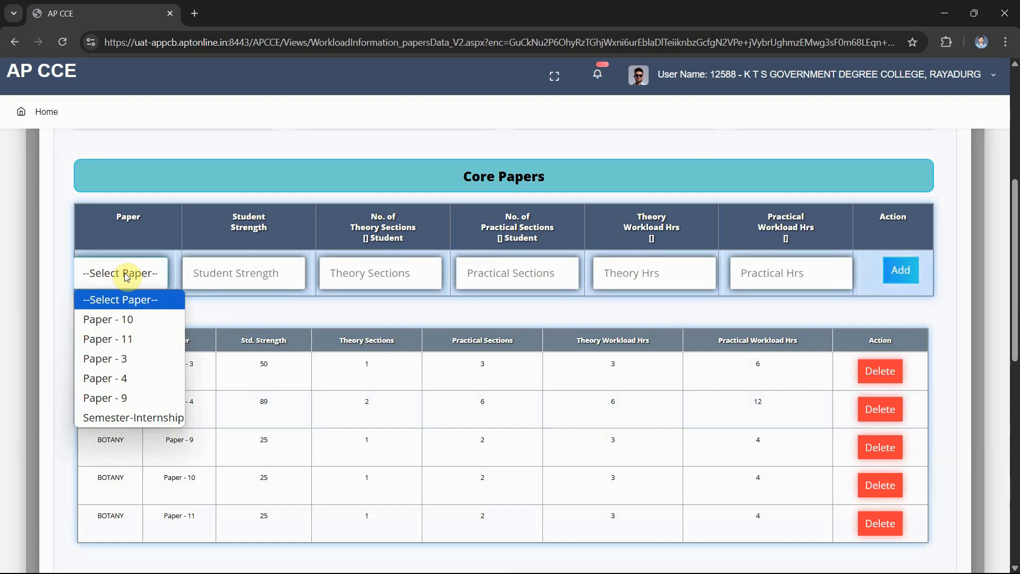
{"action": "left_click", "coordinate": [164, 419]}
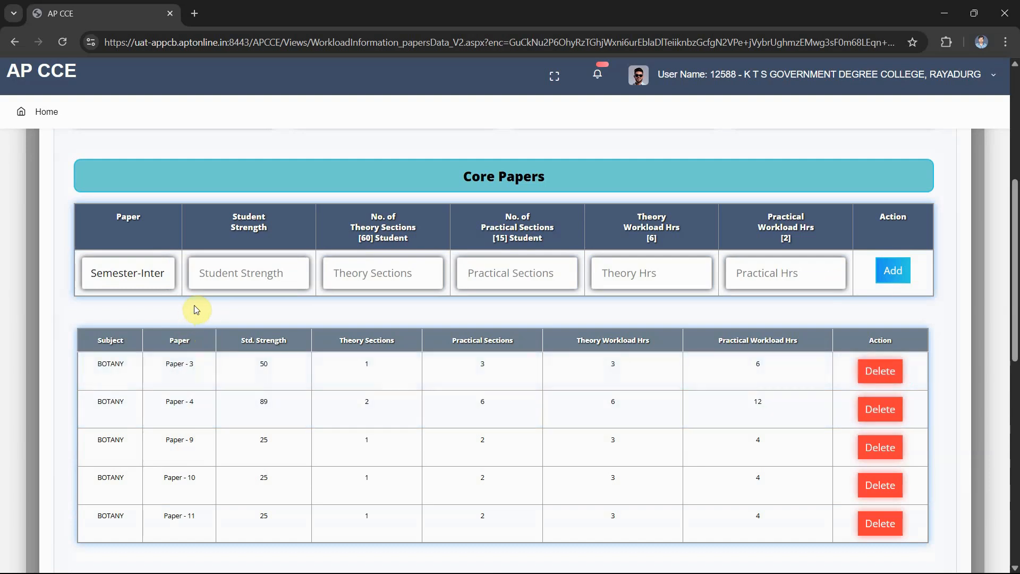
{"action": "scroll", "coordinate": [196, 309], "scroll_direction": "up", "scroll_amount": 2}
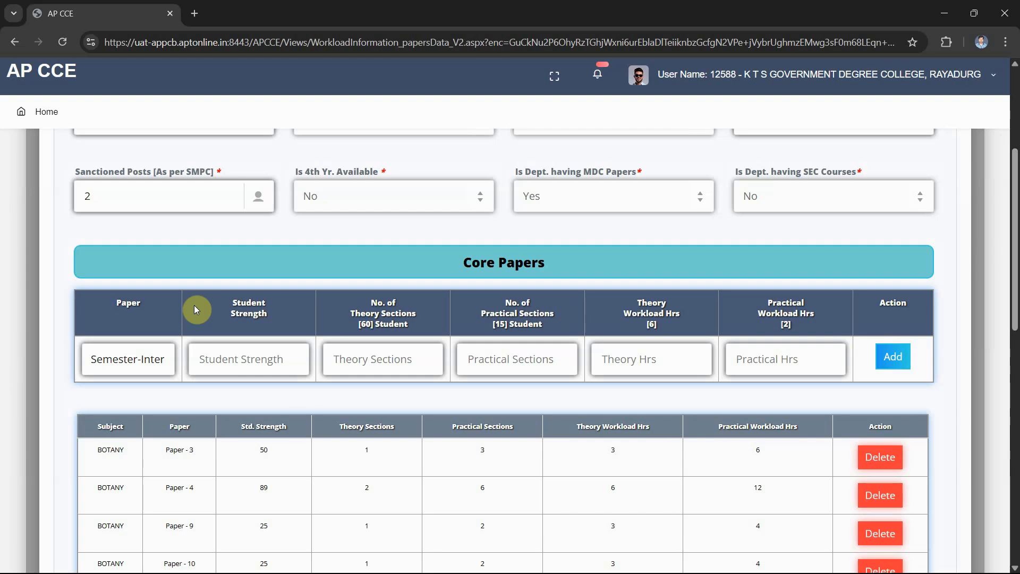
{"action": "left_click", "coordinate": [283, 346]}
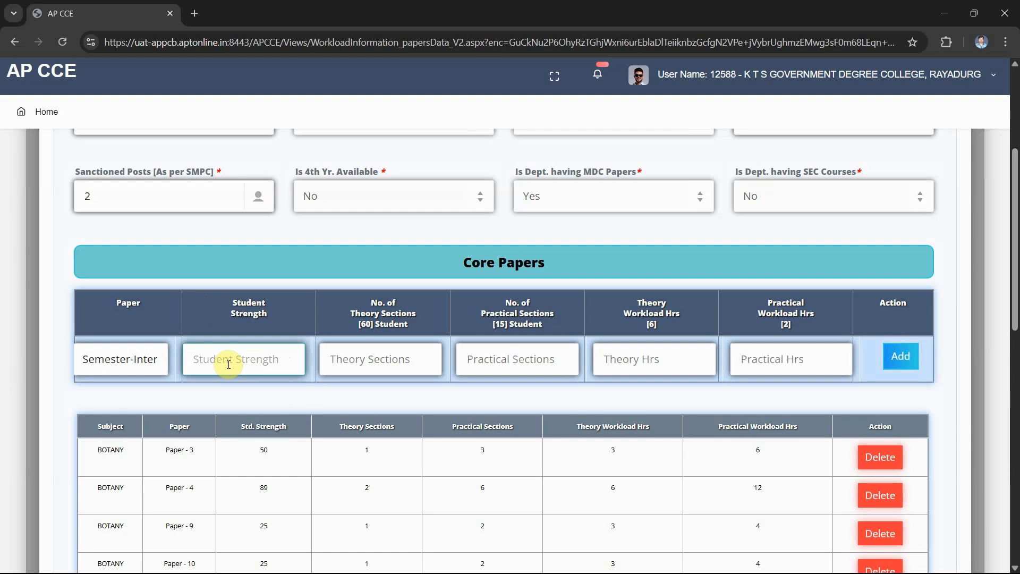
{"action": "type", "text": "100"}
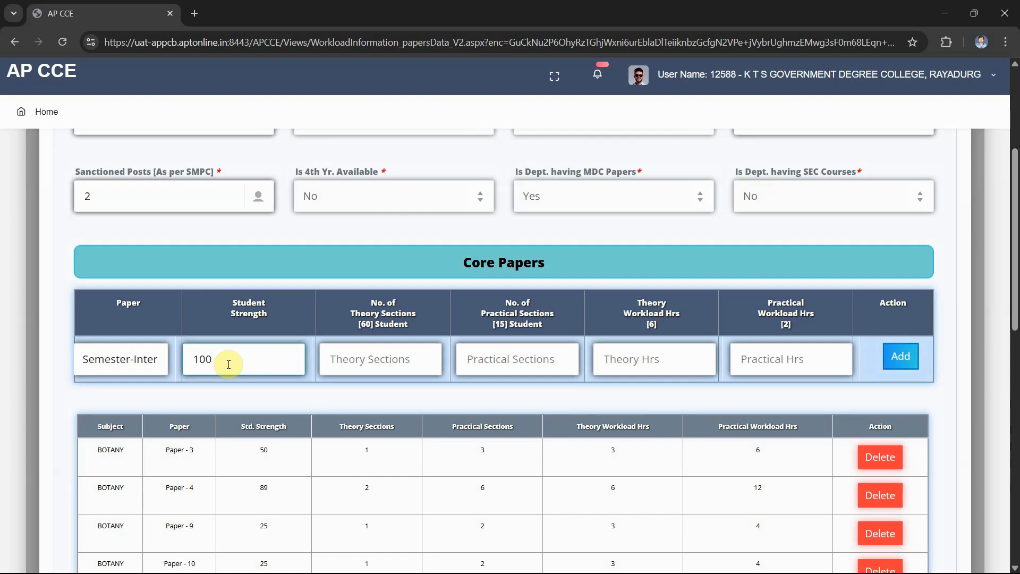
Reselect Semester-Internship as the paper and have its theory and practical sections and workload hours calculated.
{"action": "left_click", "coordinate": [337, 372]}
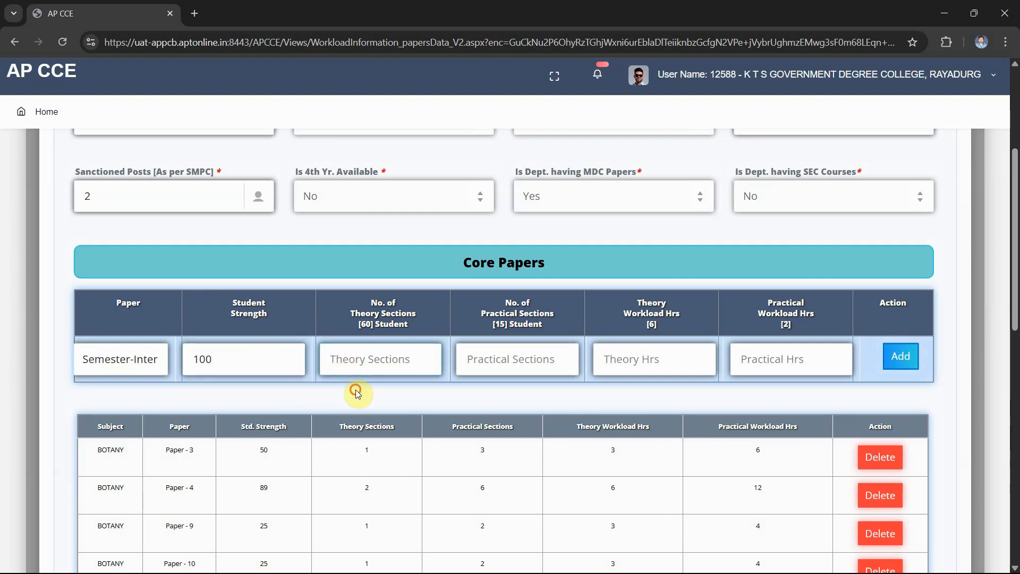
{"action": "left_click", "coordinate": [359, 362]}
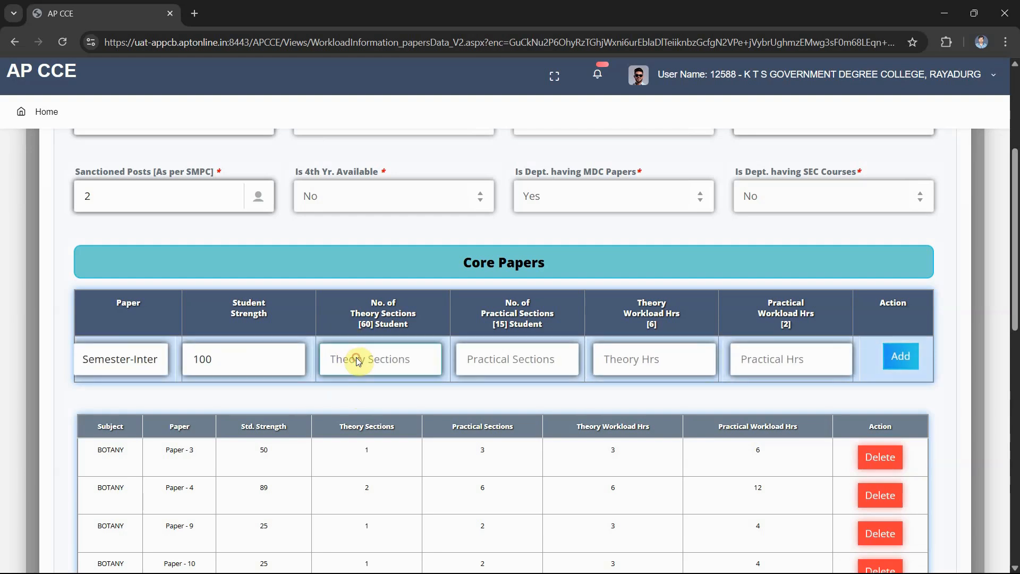
{"action": "left_click", "coordinate": [218, 363]}
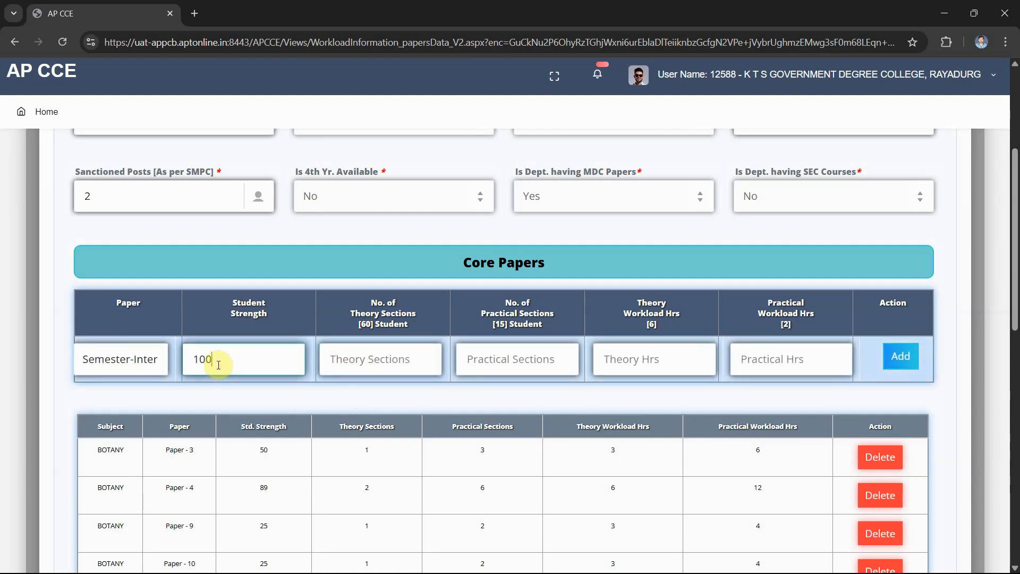
{"action": "key", "text": "Tab"}
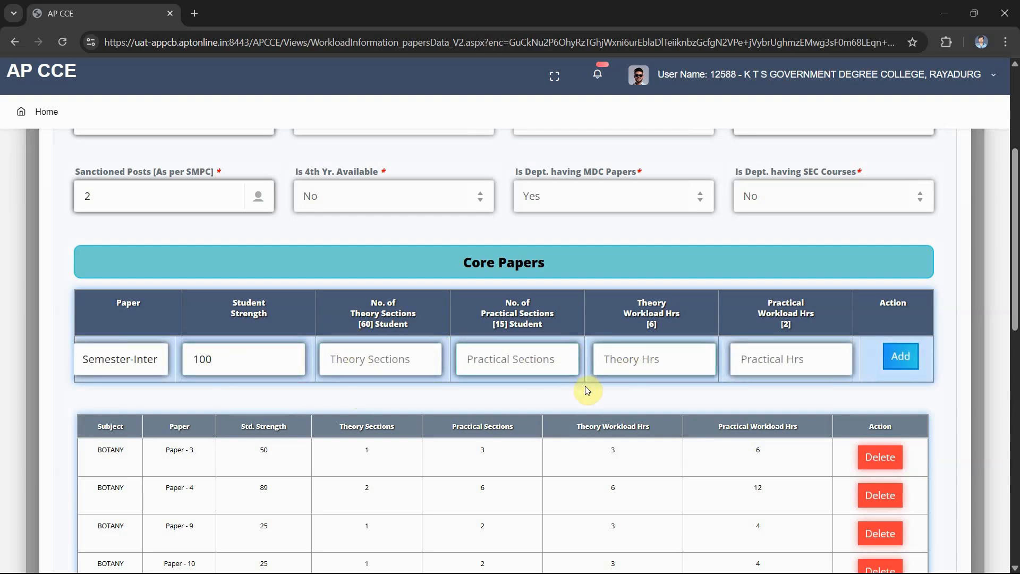
{"action": "left_click", "coordinate": [144, 362]}
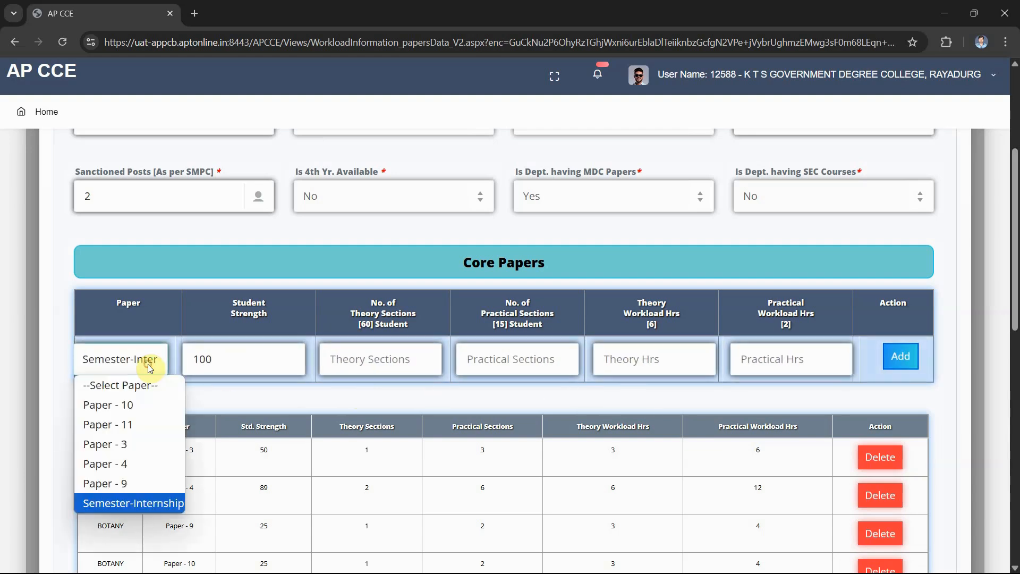
{"action": "left_click", "coordinate": [128, 503]}
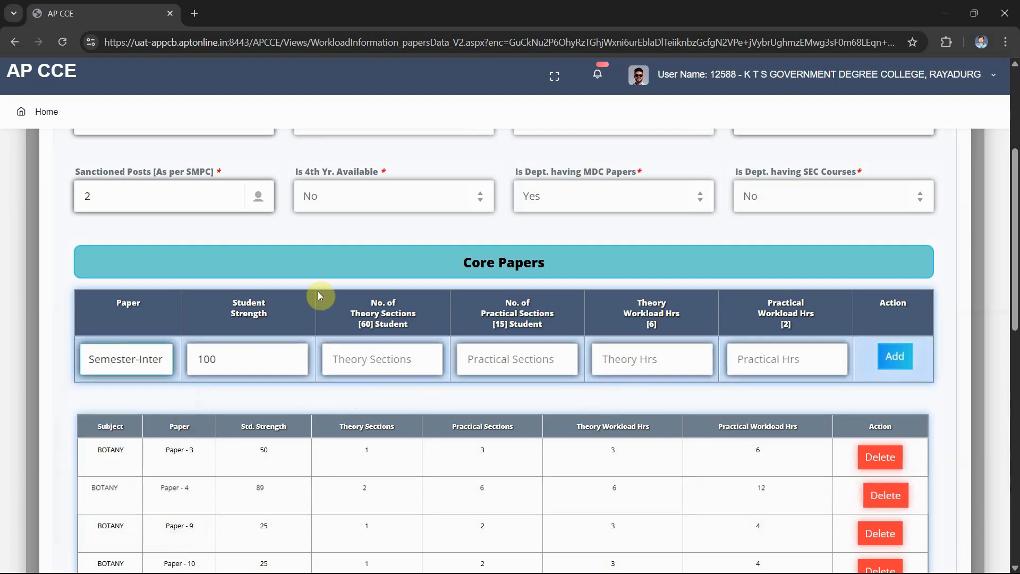
{"action": "left_click", "coordinate": [382, 359]}
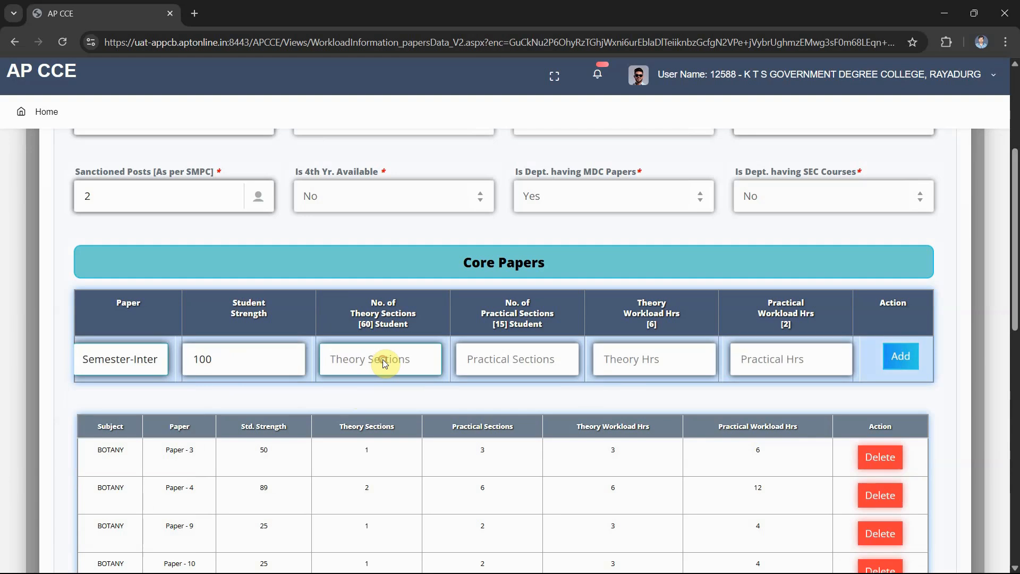
{"action": "left_click", "coordinate": [501, 367]}
{"action": "left_click", "coordinate": [632, 361]}
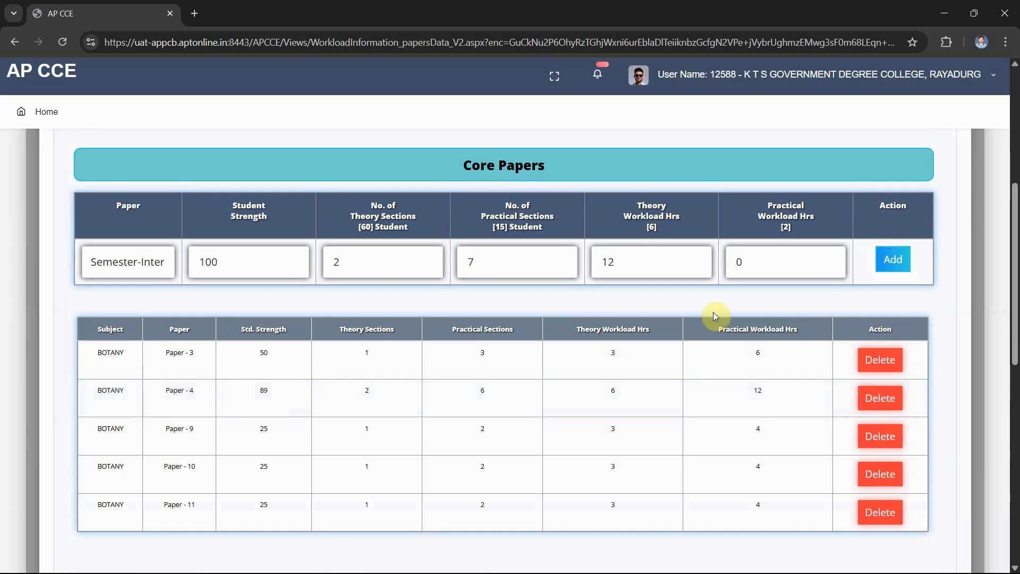
Check the calculated theory sections and workload hours of Semester-Internship and add it to the core papers list.
{"action": "scroll", "coordinate": [518, 301], "scroll_direction": "up", "scroll_amount": 2}
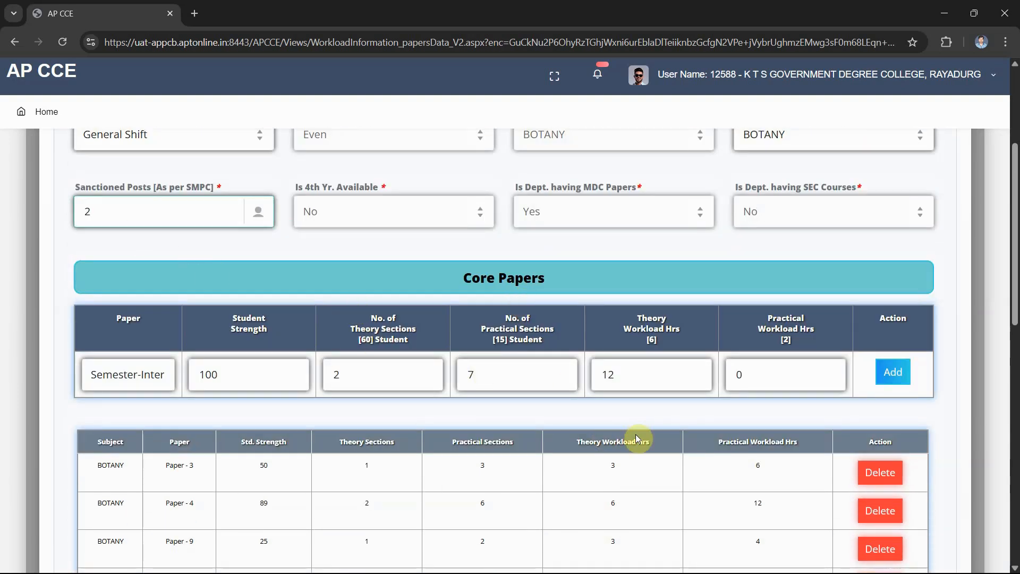
{"action": "left_click", "coordinate": [640, 384]}
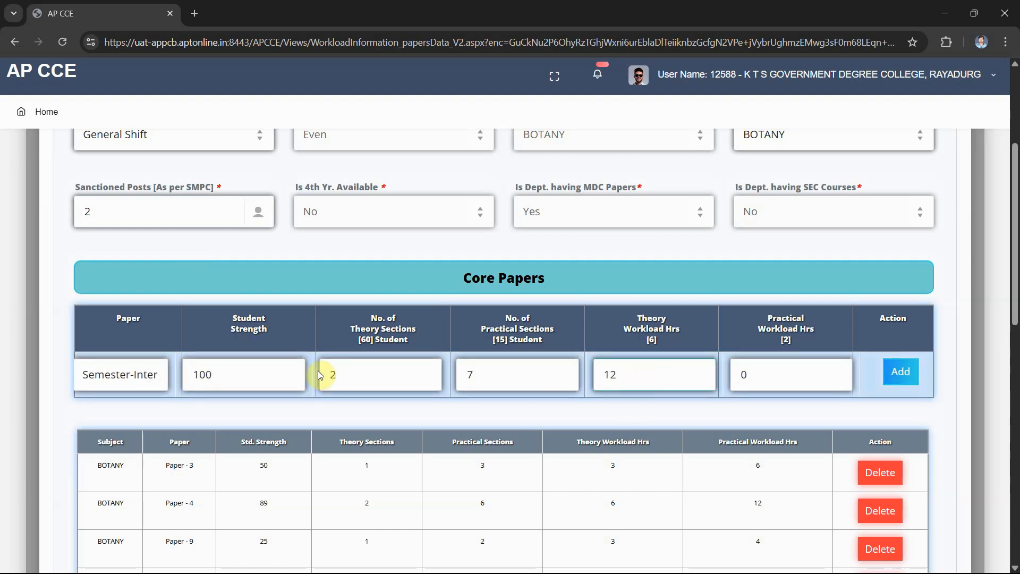
{"action": "left_click", "coordinate": [351, 376]}
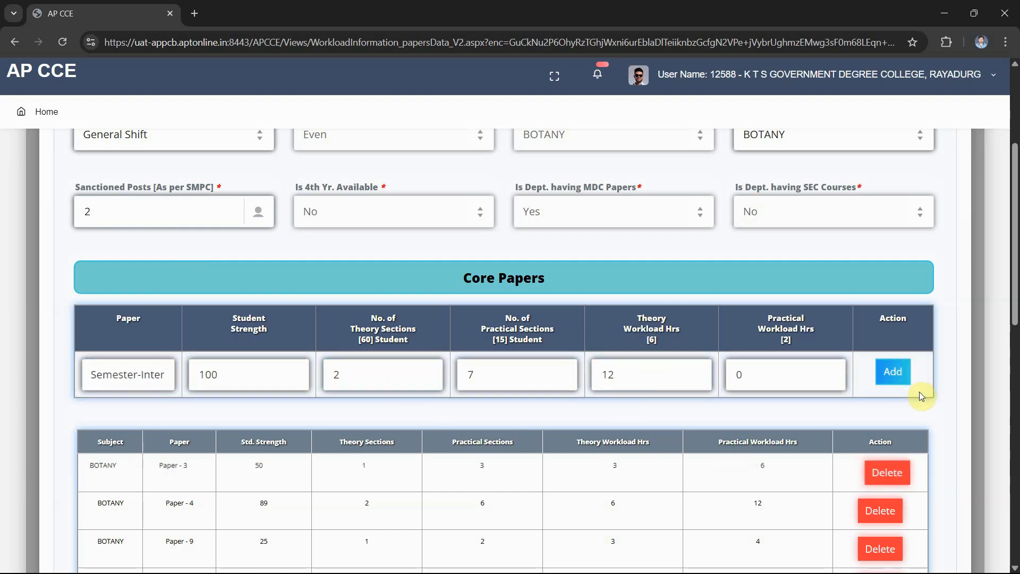
{"action": "left_click", "coordinate": [903, 374]}
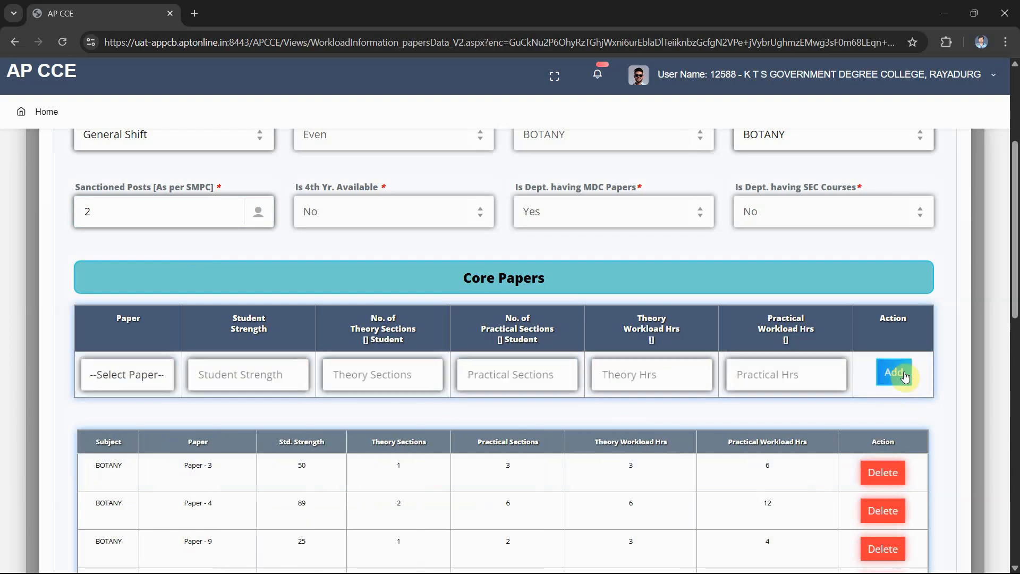
Include Performing Arts among the department's multidisciplinary papers and set its student strength to 240.
{"action": "scroll", "coordinate": [905, 377], "scroll_direction": "down", "scroll_amount": 5}
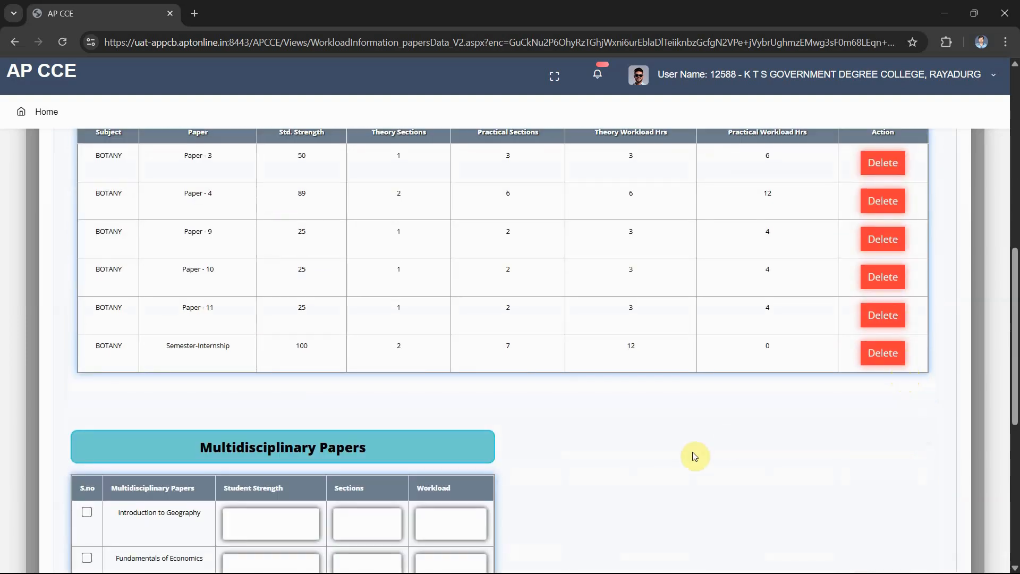
{"action": "scroll", "coordinate": [693, 451], "scroll_direction": "up", "scroll_amount": 2}
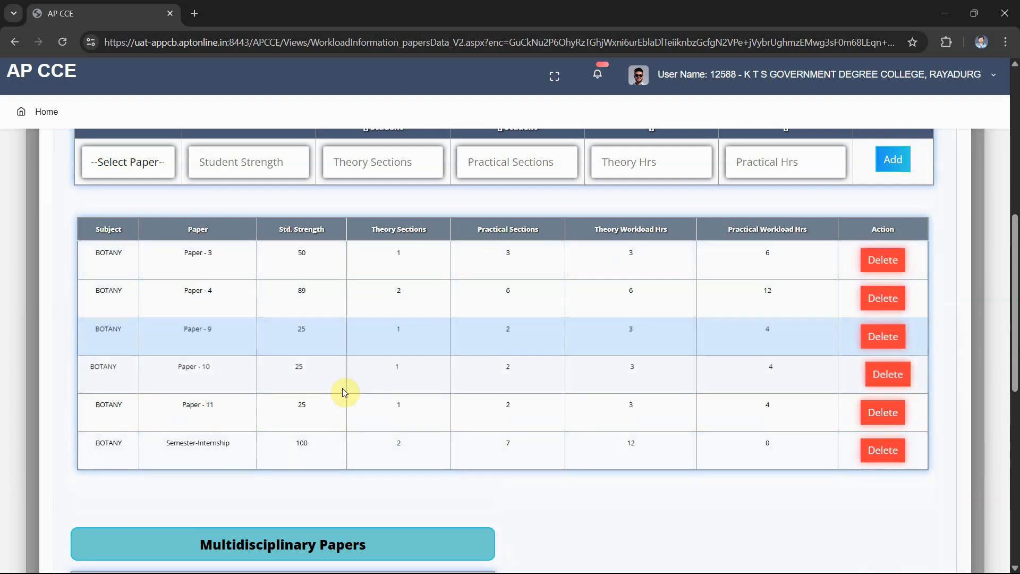
{"action": "scroll", "coordinate": [601, 505], "scroll_direction": "up", "scroll_amount": 8}
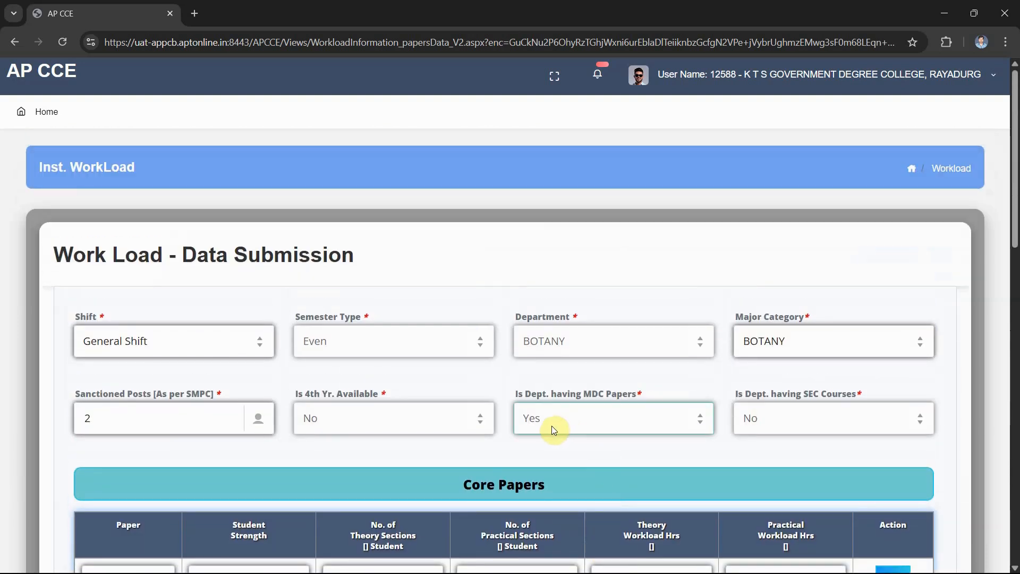
{"action": "scroll", "coordinate": [607, 458], "scroll_direction": "down", "scroll_amount": 10}
{"action": "scroll", "coordinate": [606, 458], "scroll_direction": "down", "scroll_amount": 5}
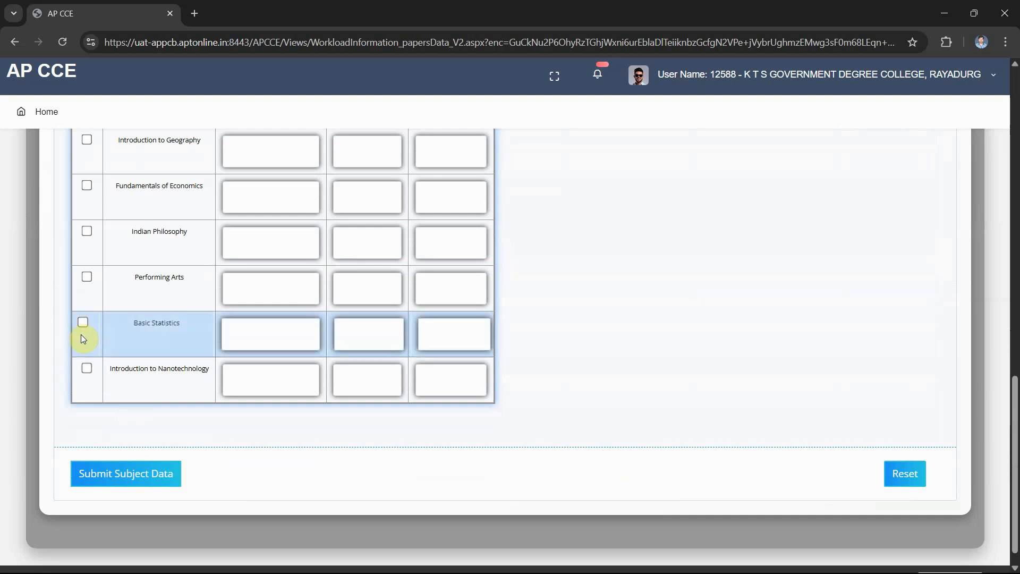
{"action": "left_click", "coordinate": [85, 276]}
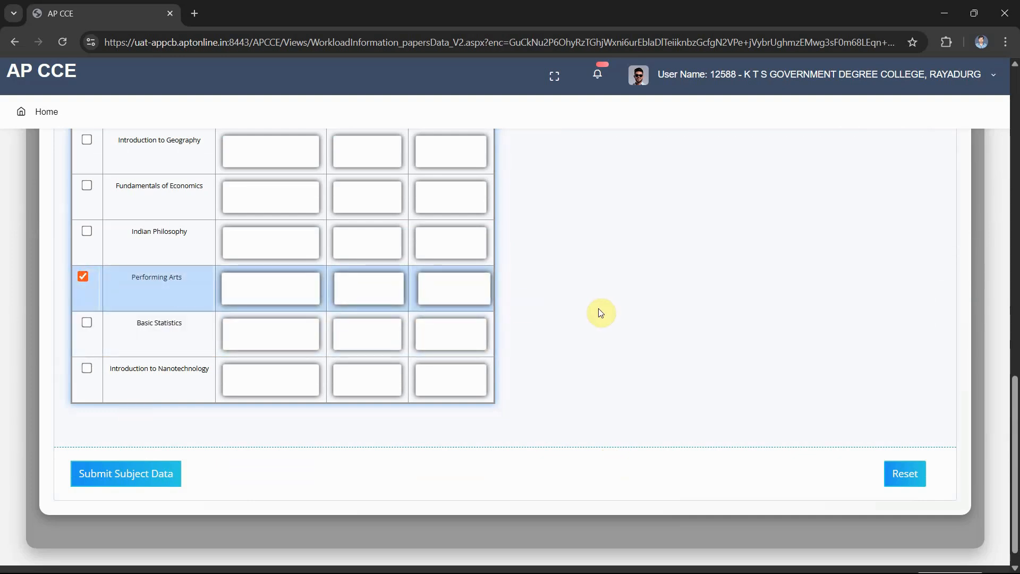
{"action": "scroll", "coordinate": [606, 308], "scroll_direction": "up", "scroll_amount": 3}
{"action": "scroll", "coordinate": [608, 312], "scroll_direction": "down", "scroll_amount": 2}
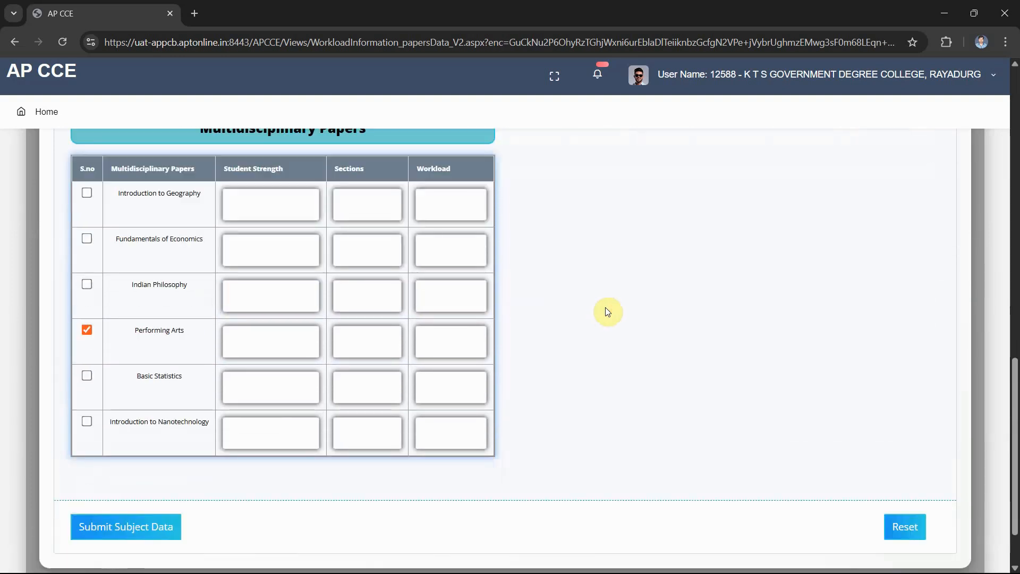
{"action": "left_click", "coordinate": [239, 336]}
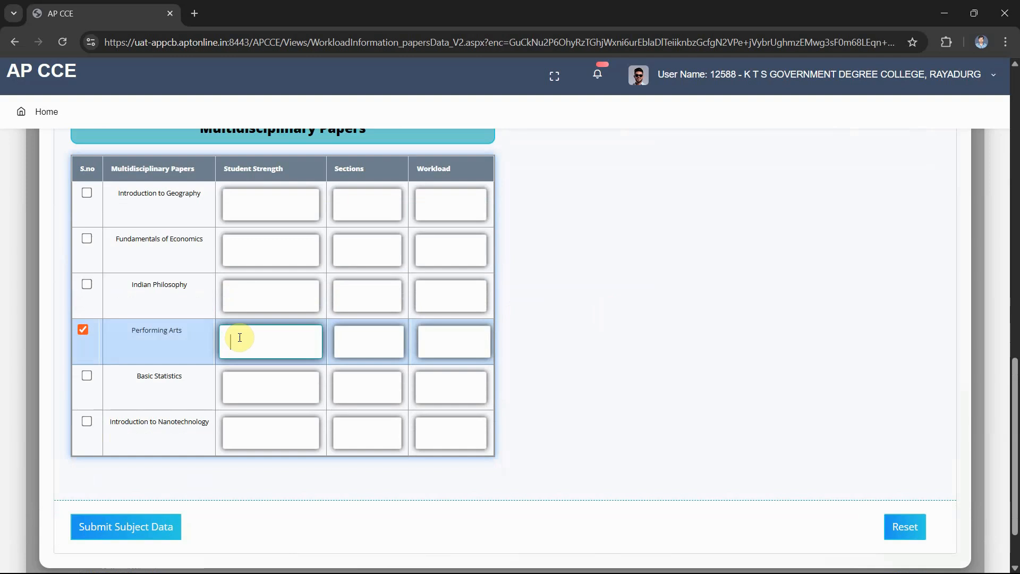
{"action": "type", "text": "240"}
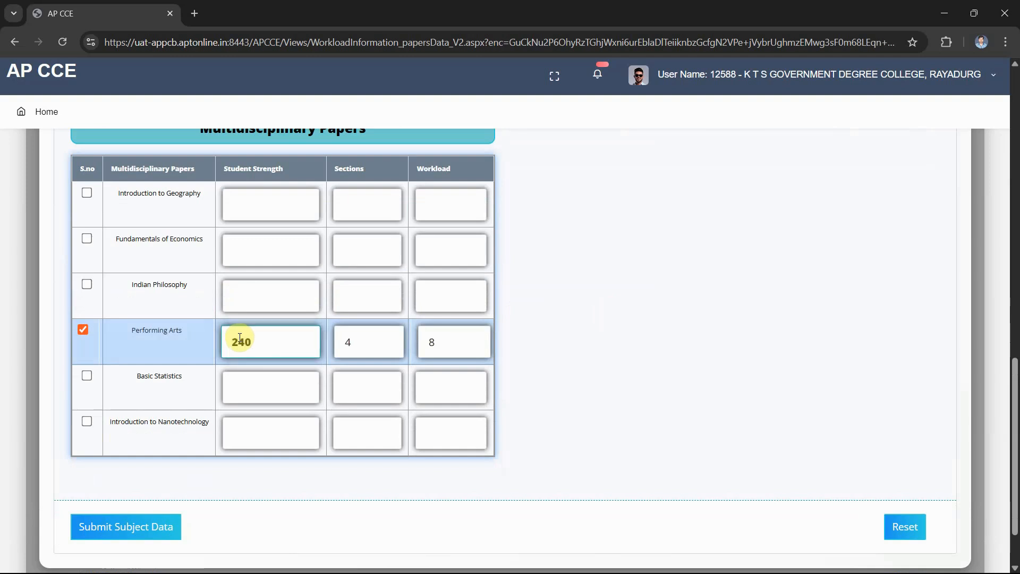
Review the Botany core papers list and the Performing Arts multidisciplinary entry before submission.
{"action": "left_click", "coordinate": [610, 349]}
{"action": "scroll", "coordinate": [611, 350], "scroll_direction": "up", "scroll_amount": 1}
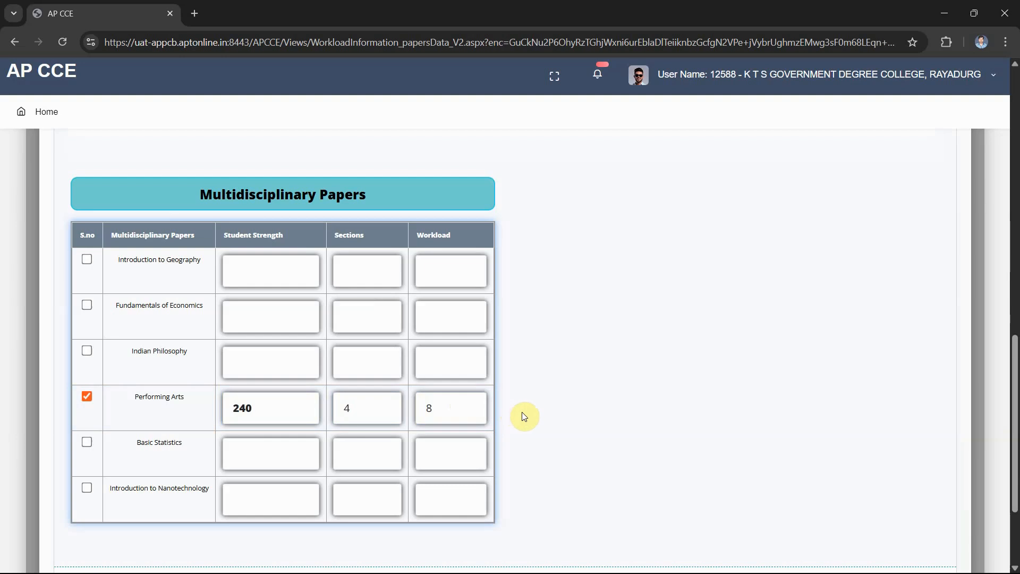
{"action": "scroll", "coordinate": [524, 416], "scroll_direction": "up", "scroll_amount": 9}
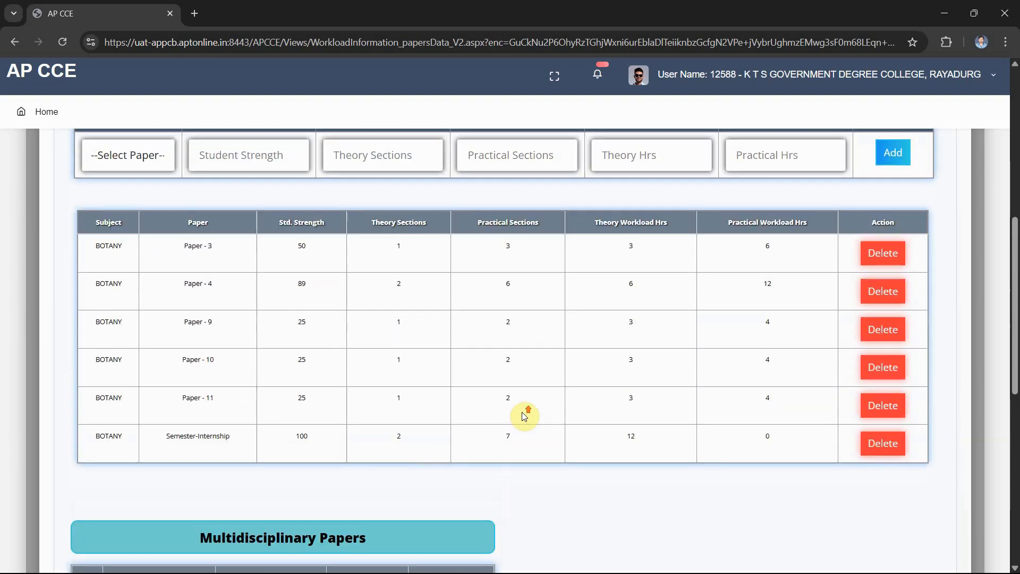
{"action": "scroll", "coordinate": [524, 415], "scroll_direction": "down", "scroll_amount": 5}
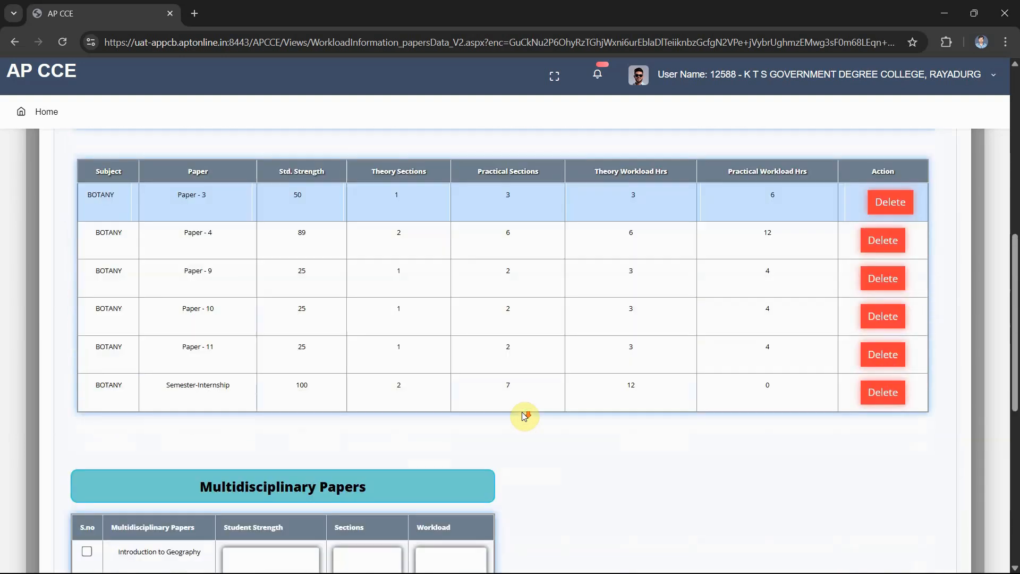
{"action": "scroll", "coordinate": [524, 416], "scroll_direction": "down", "scroll_amount": 5}
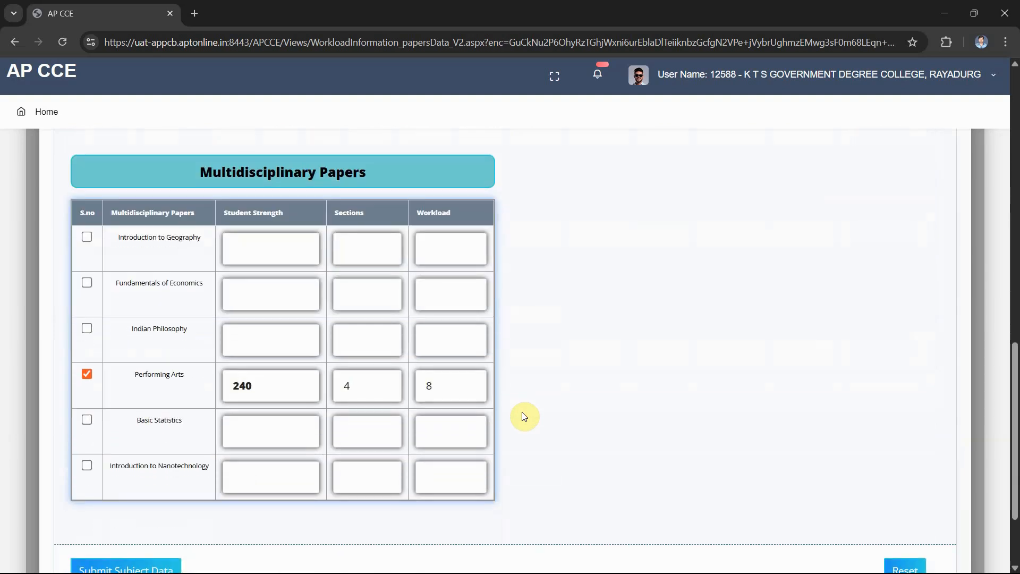
{"action": "scroll", "coordinate": [524, 416], "scroll_direction": "down", "scroll_amount": 2}
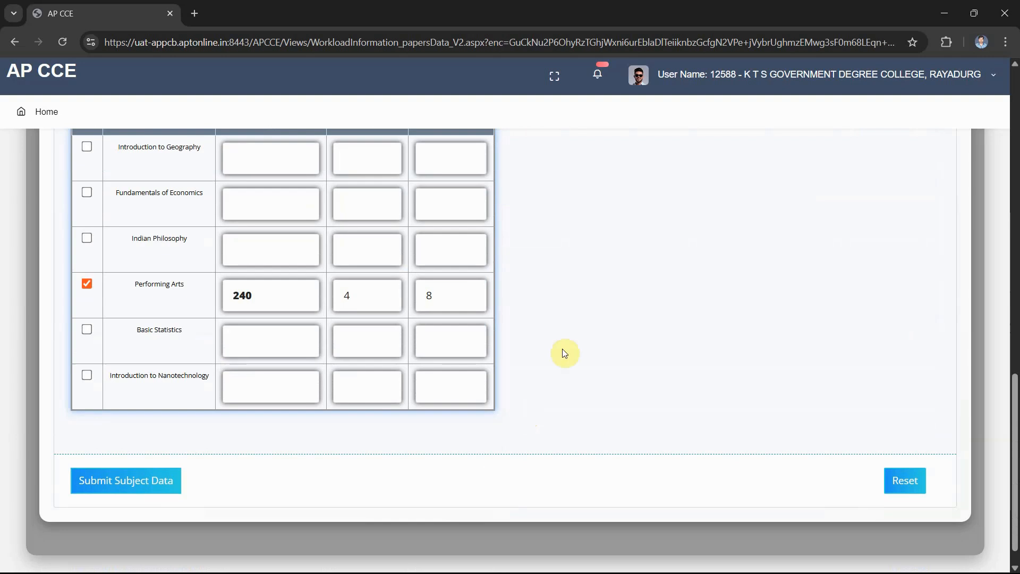
{"action": "scroll", "coordinate": [588, 319], "scroll_direction": "up", "scroll_amount": 8}
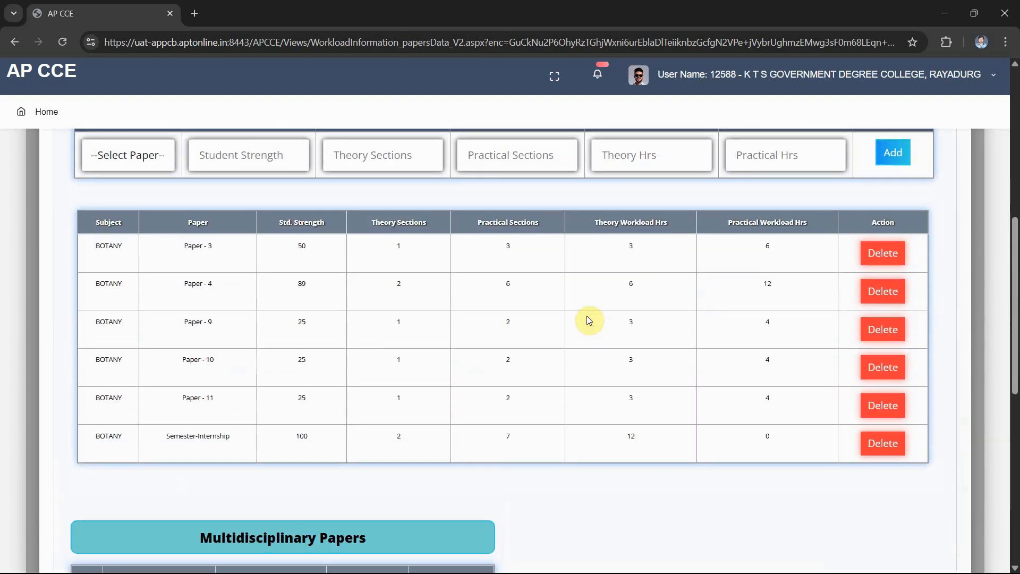
{"action": "scroll", "coordinate": [587, 315], "scroll_direction": "up", "scroll_amount": 1}
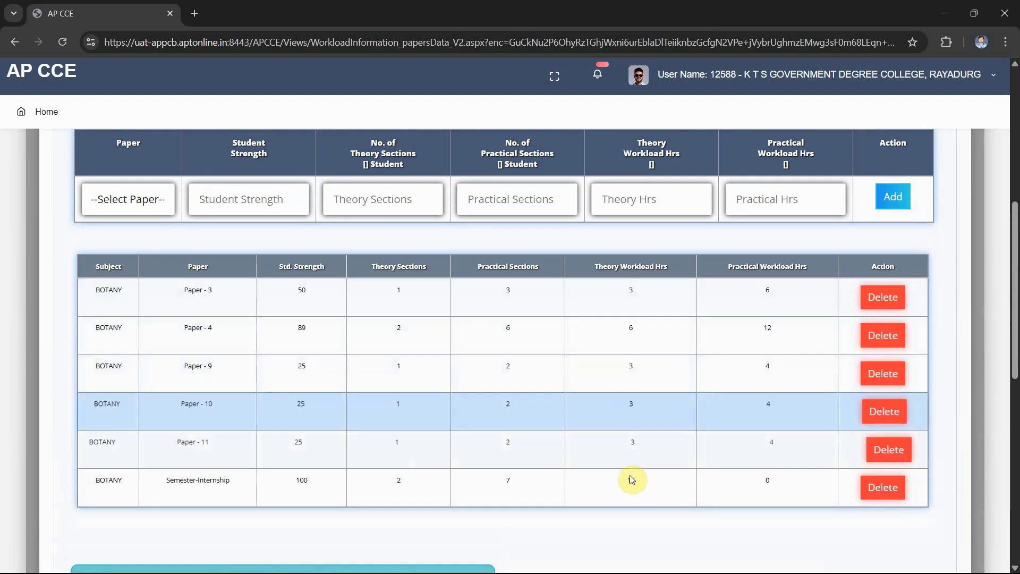
{"action": "scroll", "coordinate": [630, 477], "scroll_direction": "down", "scroll_amount": 8}
{"action": "scroll", "coordinate": [631, 477], "scroll_direction": "down", "scroll_amount": 2}
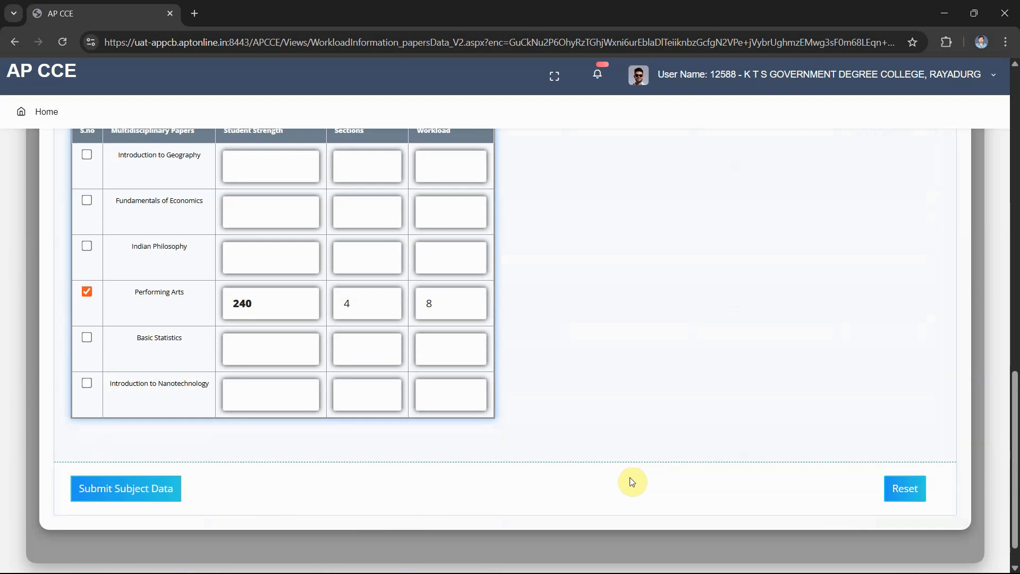
Submit the Botany subject data and acknowledge the submission message.
{"action": "left_click", "coordinate": [131, 490]}
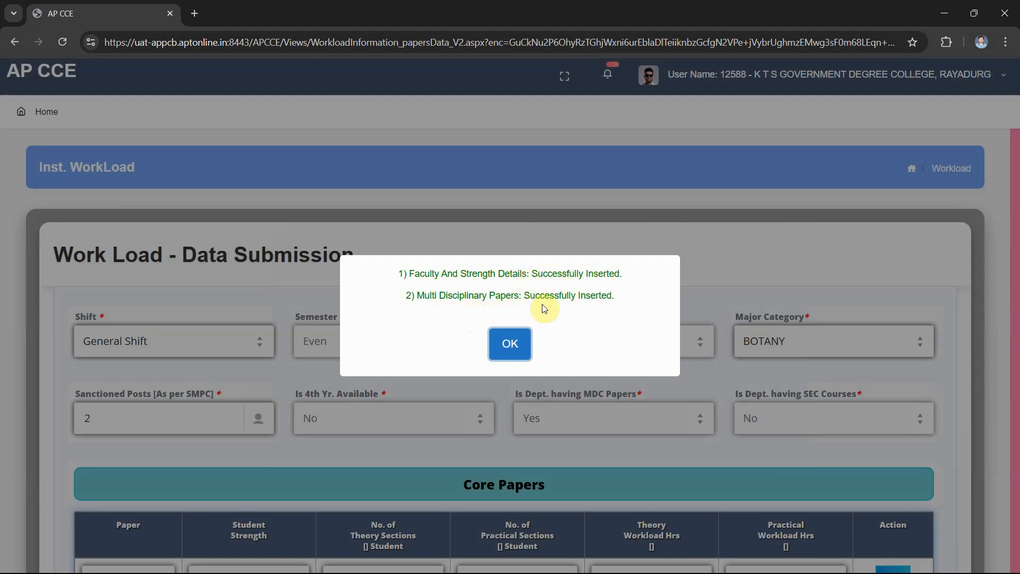
{"action": "left_click", "coordinate": [509, 347]}
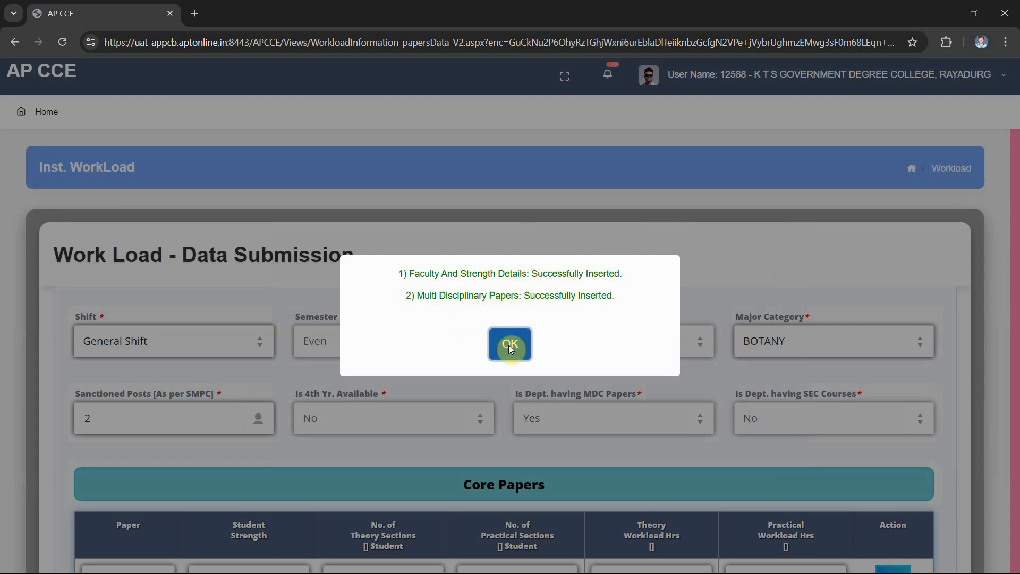
{"action": "scroll", "coordinate": [509, 345], "scroll_direction": "down", "scroll_amount": 10}
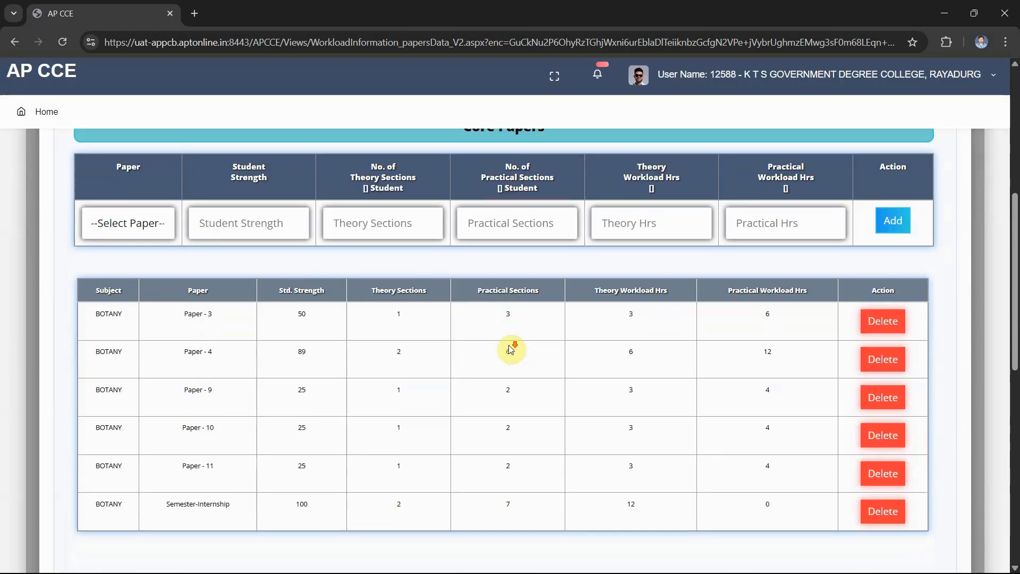
{"action": "scroll", "coordinate": [508, 345], "scroll_direction": "up", "scroll_amount": 10}
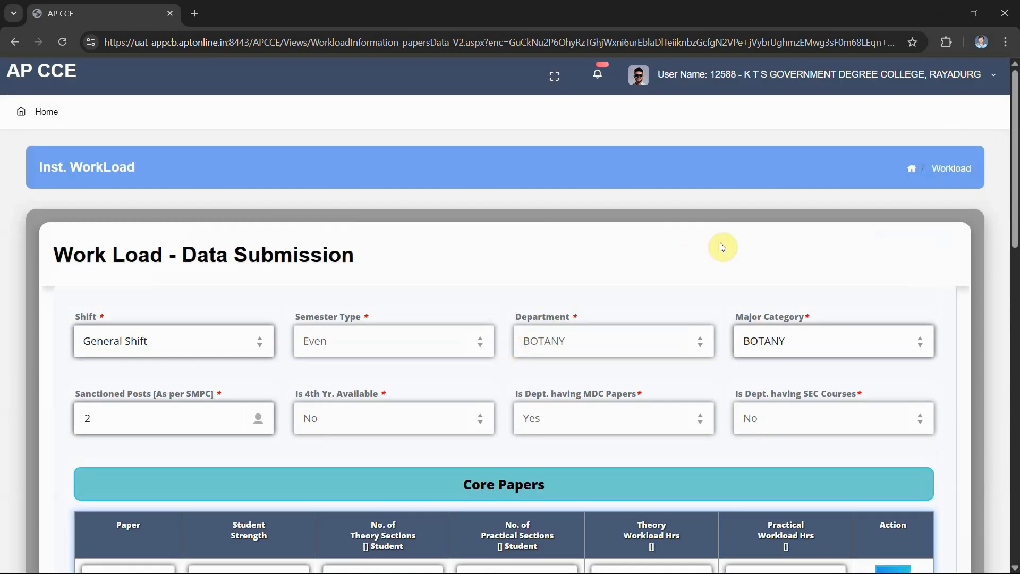
Return to the subject-wise workload list, open Botany's major workload strength report and choose BOTANY as its major category.
{"action": "left_click", "coordinate": [955, 168]}
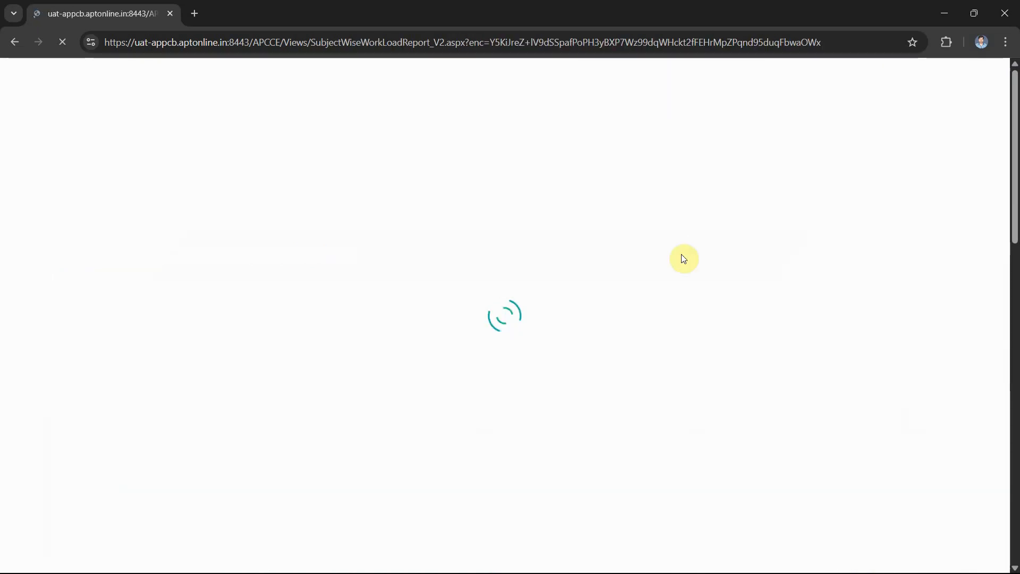
{"action": "scroll", "coordinate": [640, 321], "scroll_direction": "down", "scroll_amount": 2}
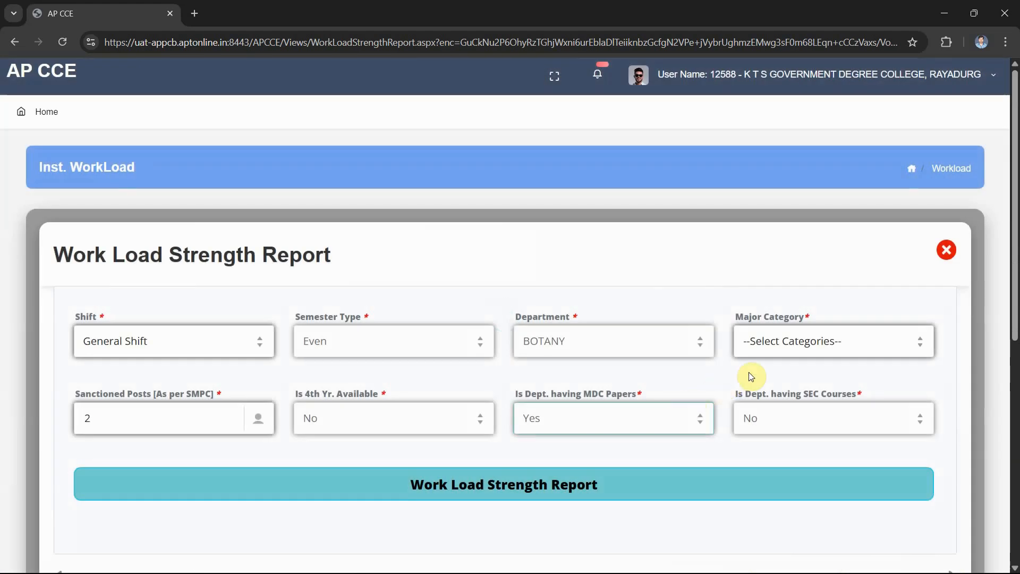
{"action": "left_click", "coordinate": [782, 347]}
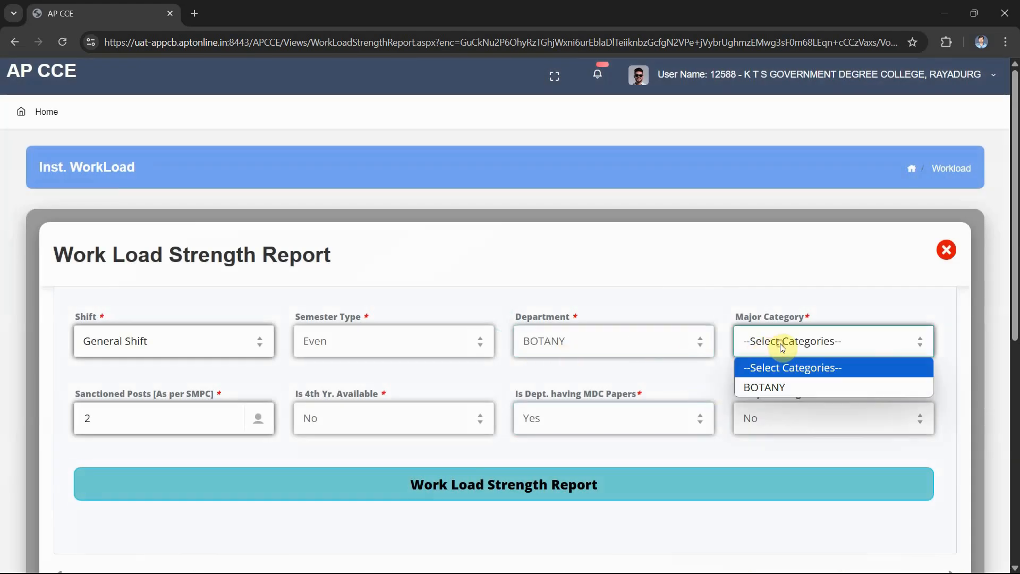
{"action": "left_click", "coordinate": [776, 389]}
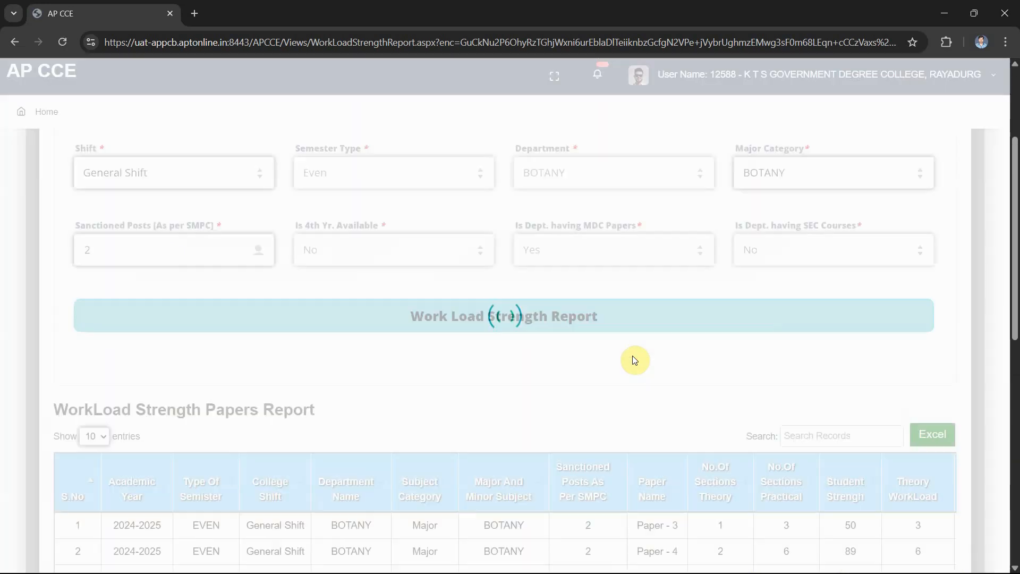
Examine the strength report's core papers, multidisciplinary and skill enhancement tables for Botany, including the practical workload column.
{"action": "scroll", "coordinate": [635, 361], "scroll_direction": "down", "scroll_amount": 5}
{"action": "scroll", "coordinate": [635, 360], "scroll_direction": "down", "scroll_amount": 1}
{"action": "scroll", "coordinate": [635, 360], "scroll_direction": "up", "scroll_amount": 1}
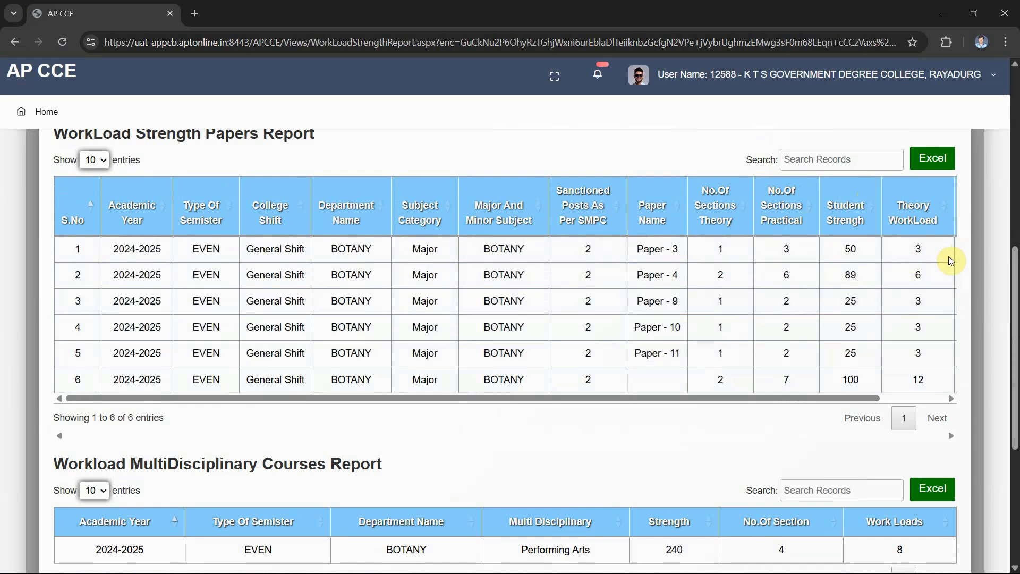
{"action": "scroll", "coordinate": [671, 395], "scroll_direction": "right", "scroll_amount": 3}
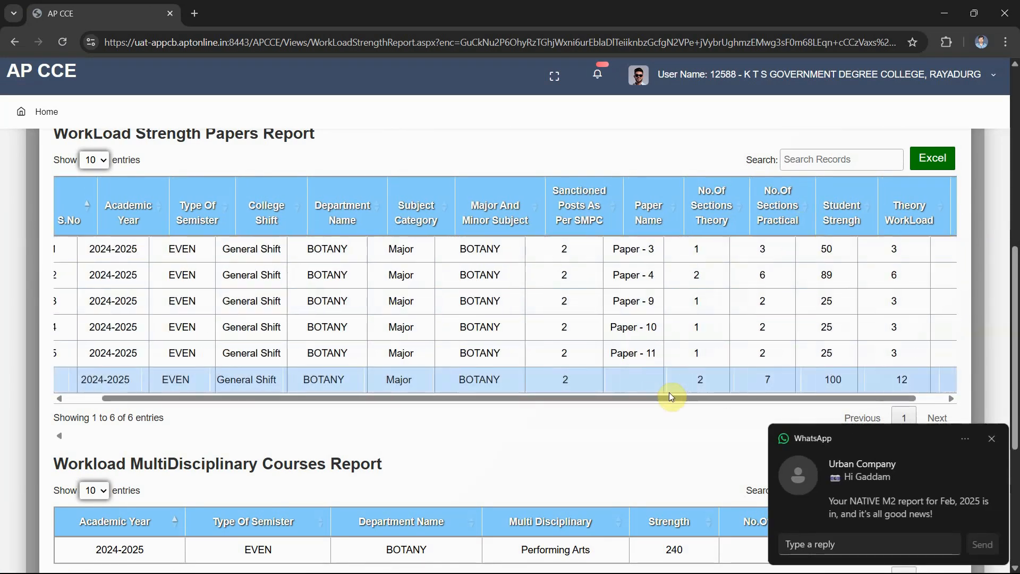
{"action": "left_click", "coordinate": [996, 442]}
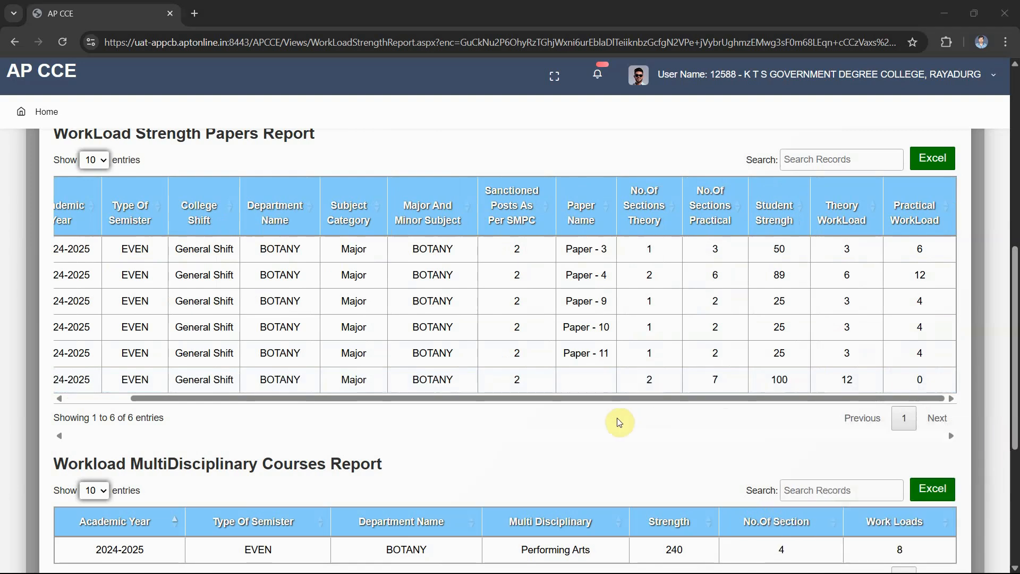
{"action": "scroll", "coordinate": [618, 422], "scroll_direction": "down", "scroll_amount": 5}
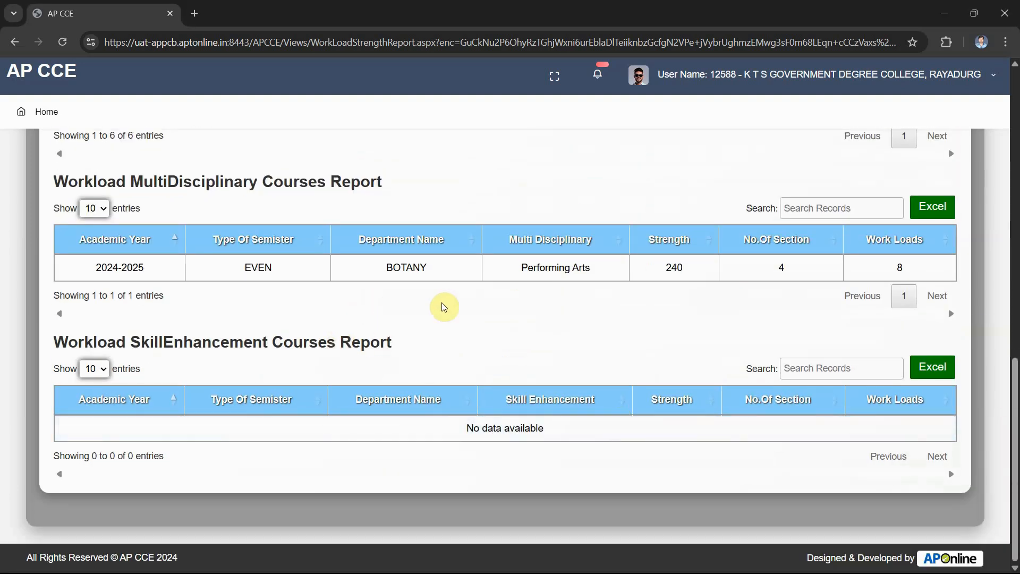
{"action": "scroll", "coordinate": [461, 298], "scroll_direction": "up", "scroll_amount": 5}
{"action": "scroll", "coordinate": [462, 299], "scroll_direction": "up", "scroll_amount": 8}
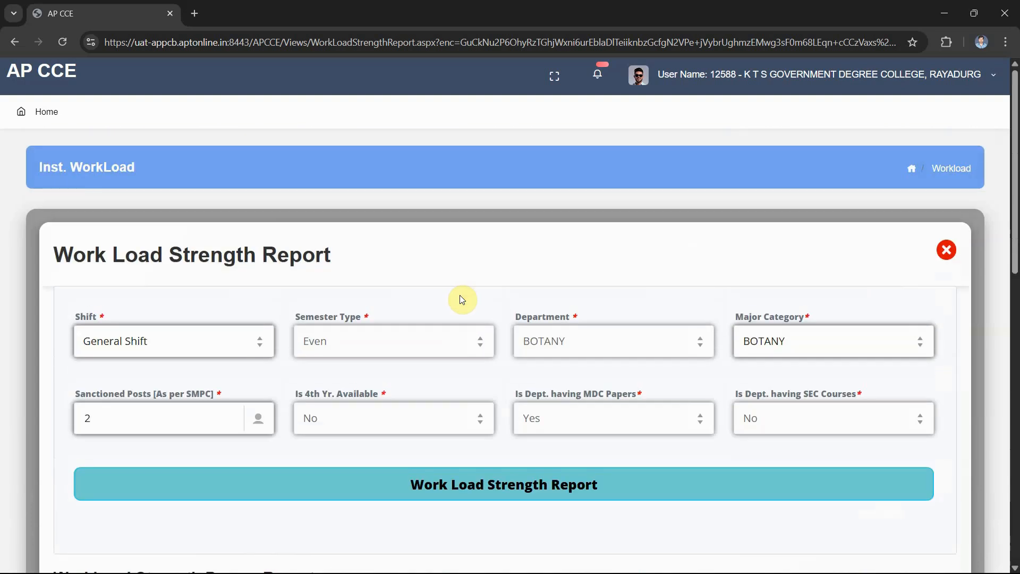
Return to the subject-wise workload list and open the workload data submission form for the English department.
{"action": "left_click", "coordinate": [949, 171]}
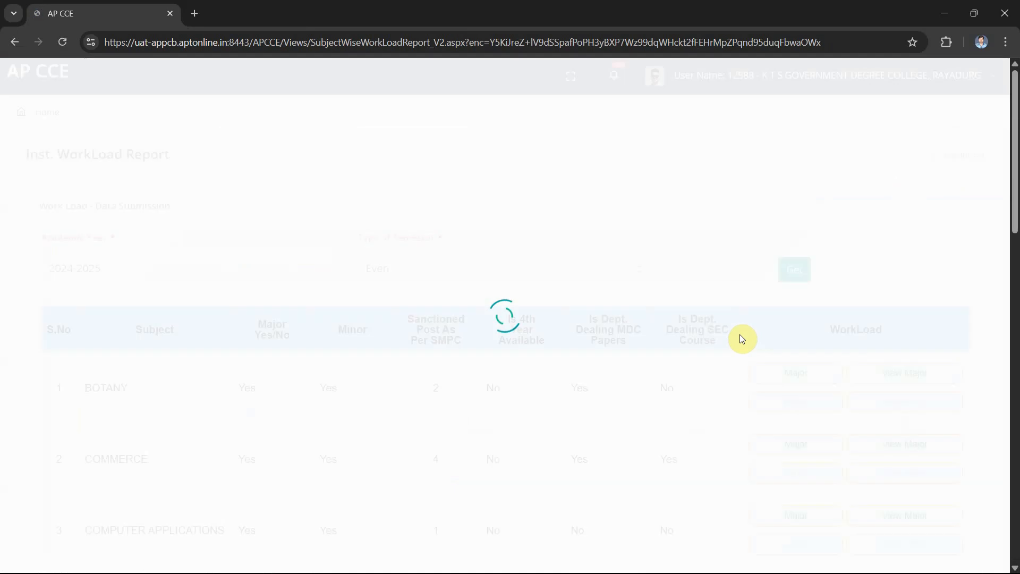
{"action": "scroll", "coordinate": [644, 427], "scroll_direction": "down", "scroll_amount": 2}
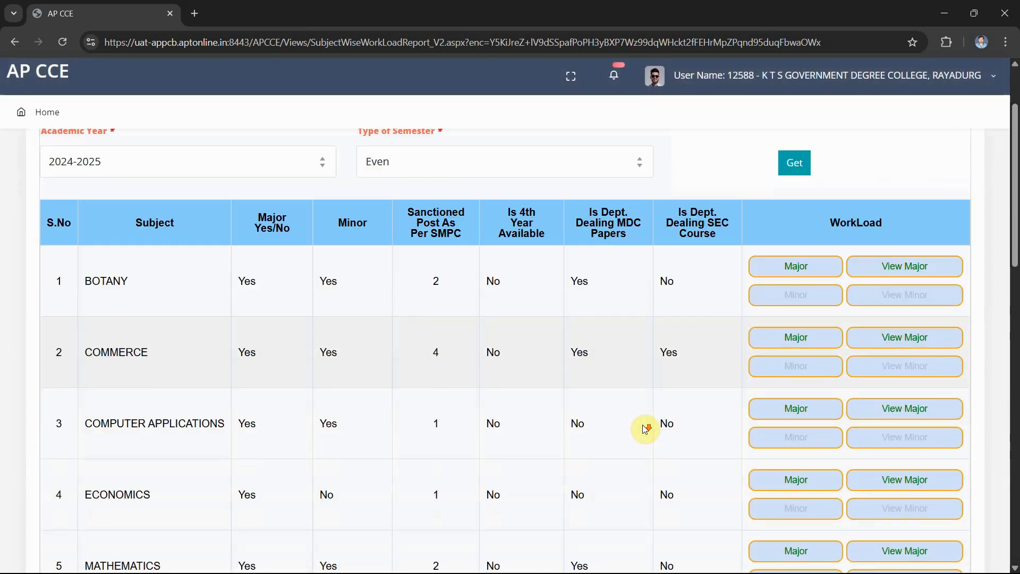
{"action": "scroll", "coordinate": [645, 428], "scroll_direction": "down", "scroll_amount": 2}
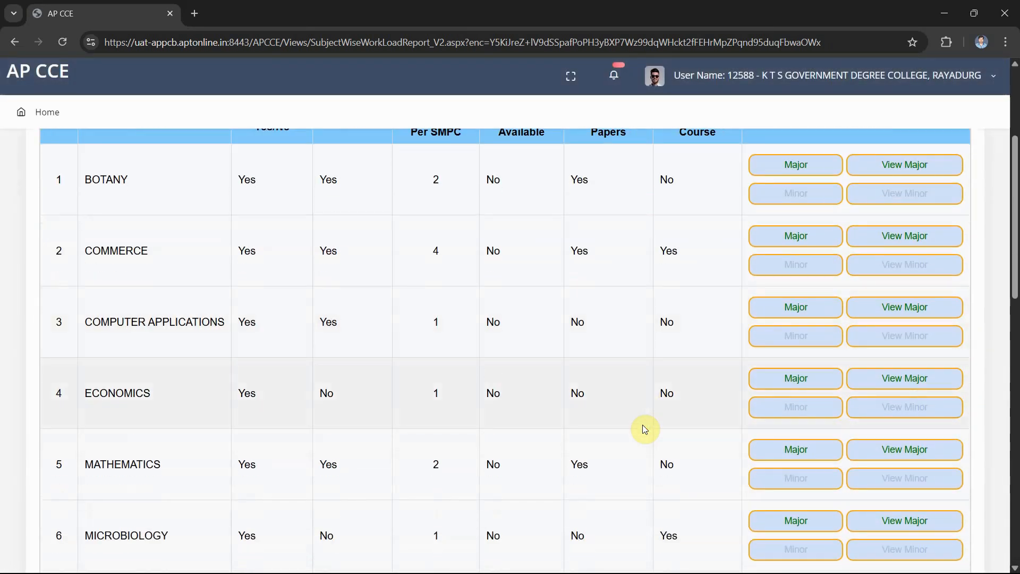
{"action": "scroll", "coordinate": [642, 425], "scroll_direction": "down", "scroll_amount": 2}
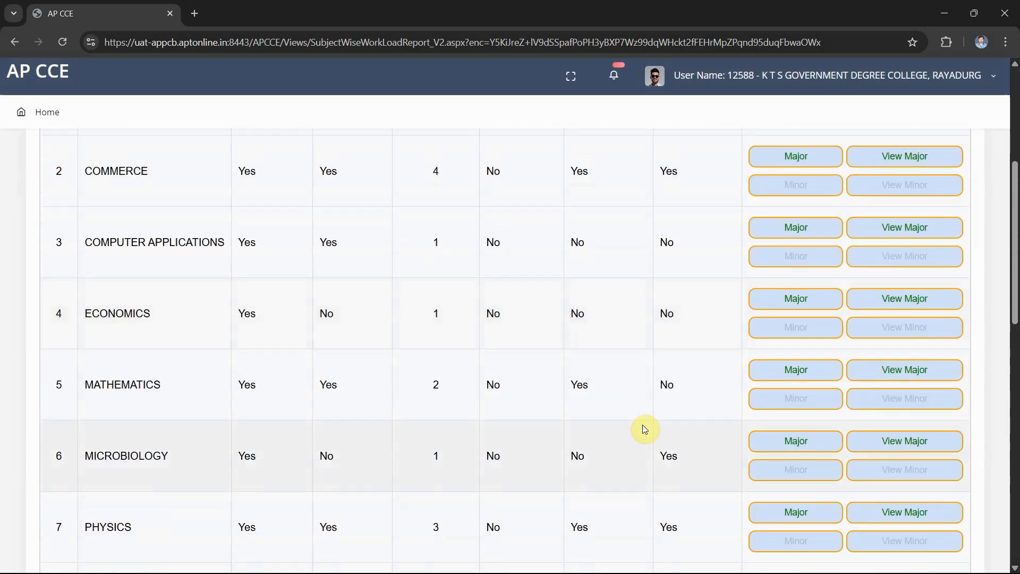
{"action": "scroll", "coordinate": [642, 425], "scroll_direction": "down", "scroll_amount": 4}
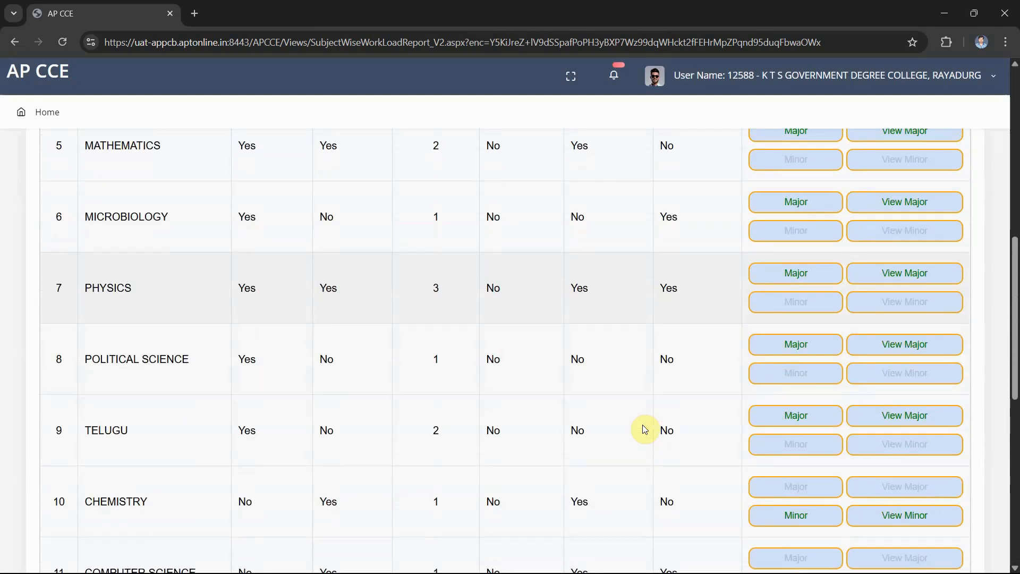
{"action": "scroll", "coordinate": [644, 428], "scroll_direction": "down", "scroll_amount": 4}
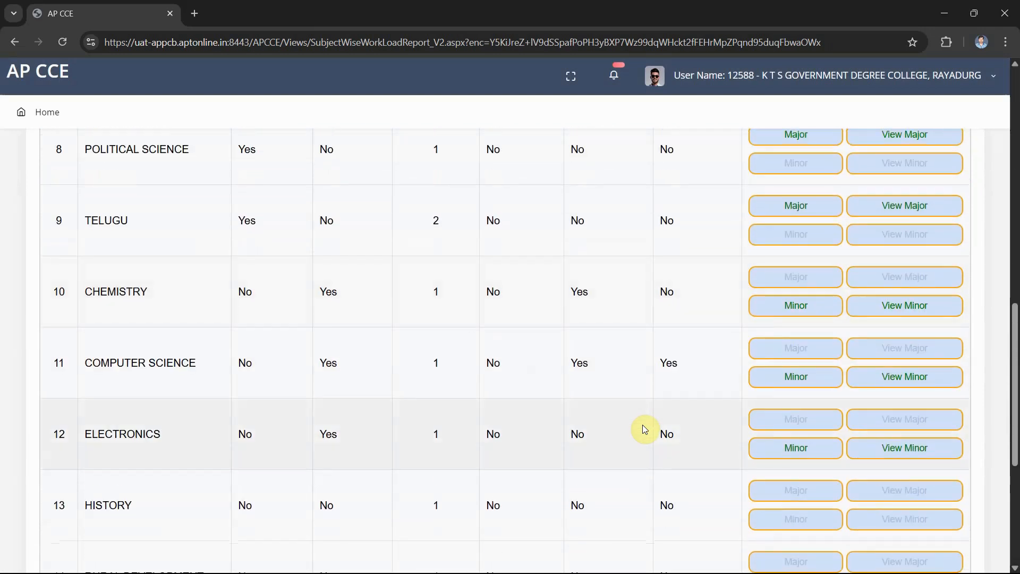
{"action": "scroll", "coordinate": [645, 429], "scroll_direction": "down", "scroll_amount": 5}
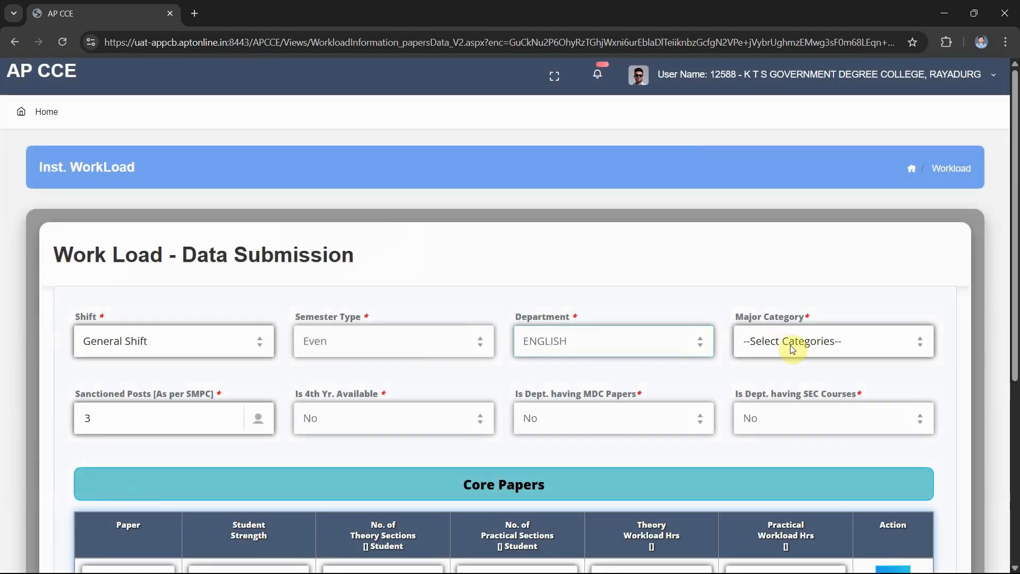
Set the major category to ENGLISH and select General English-2 as the core paper for the new entry.
{"action": "left_click", "coordinate": [792, 348]}
{"action": "left_click", "coordinate": [781, 388]}
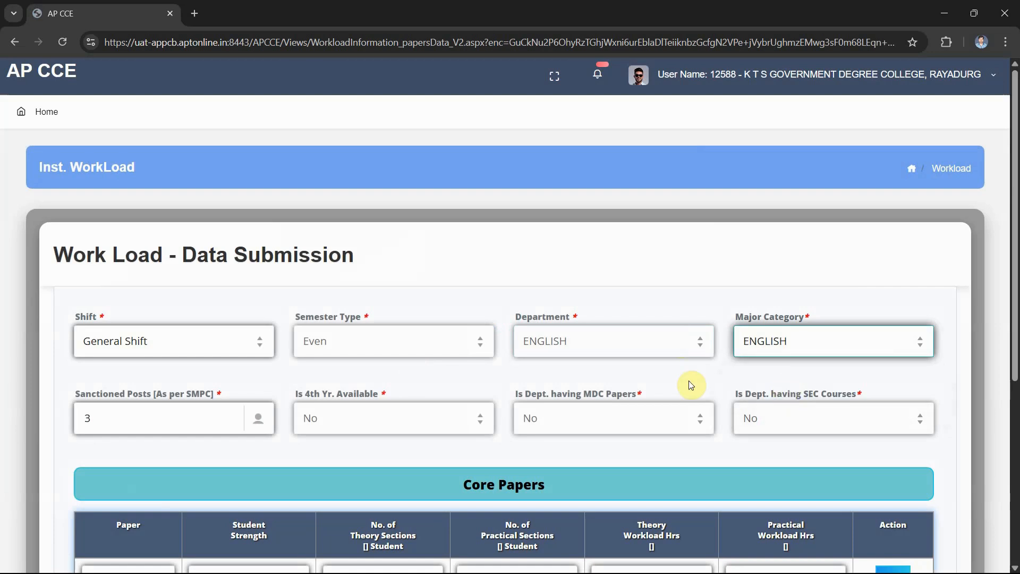
{"action": "scroll", "coordinate": [457, 382], "scroll_direction": "down", "scroll_amount": 5}
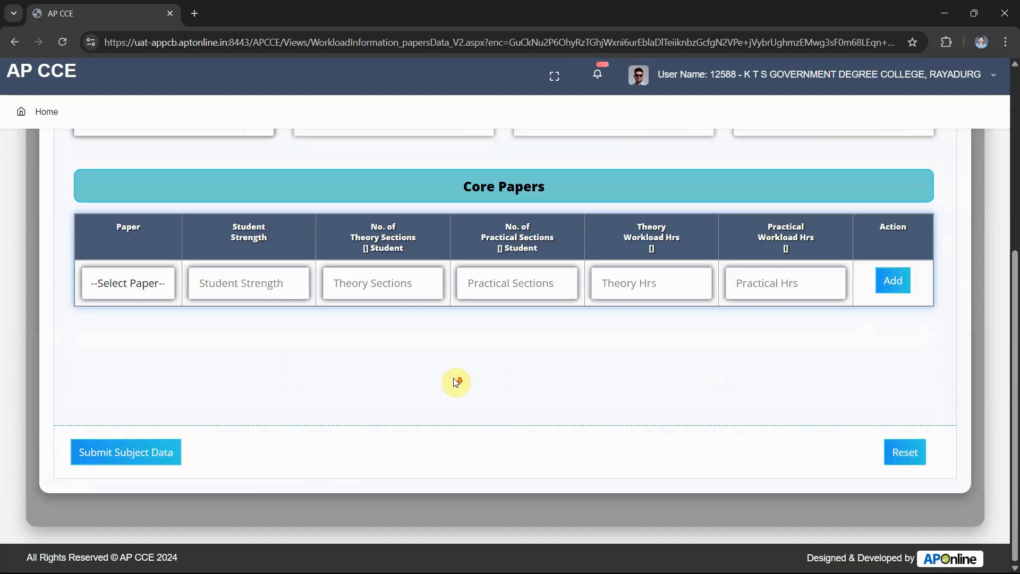
{"action": "left_click", "coordinate": [150, 297]}
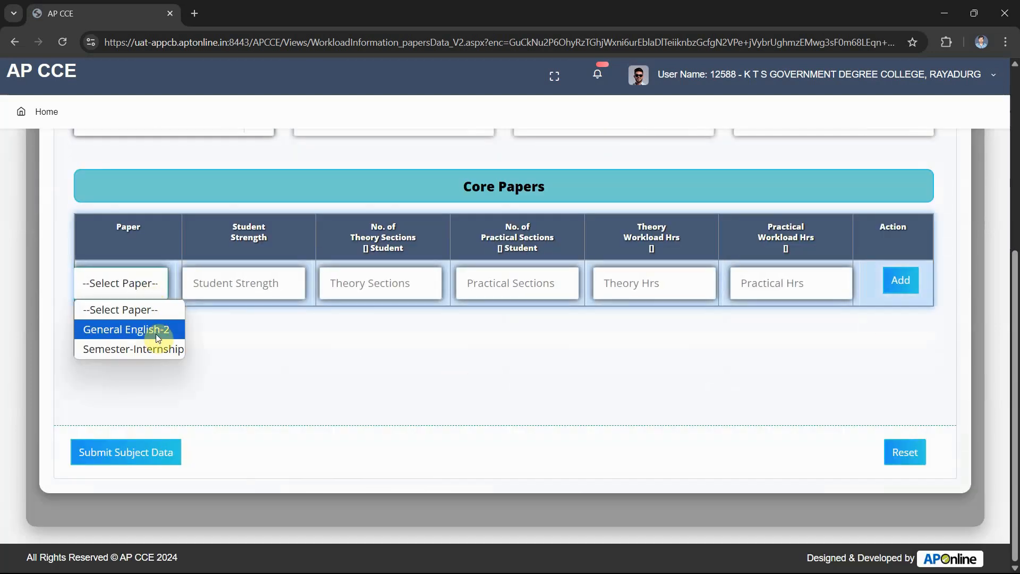
{"action": "left_click", "coordinate": [214, 351]}
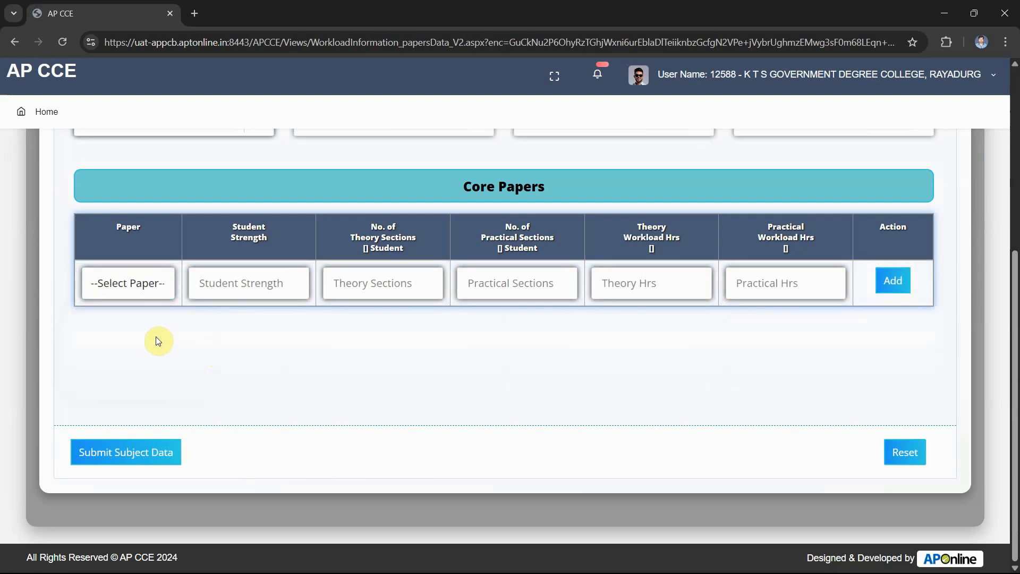
{"action": "scroll", "coordinate": [158, 342], "scroll_direction": "up", "scroll_amount": 3}
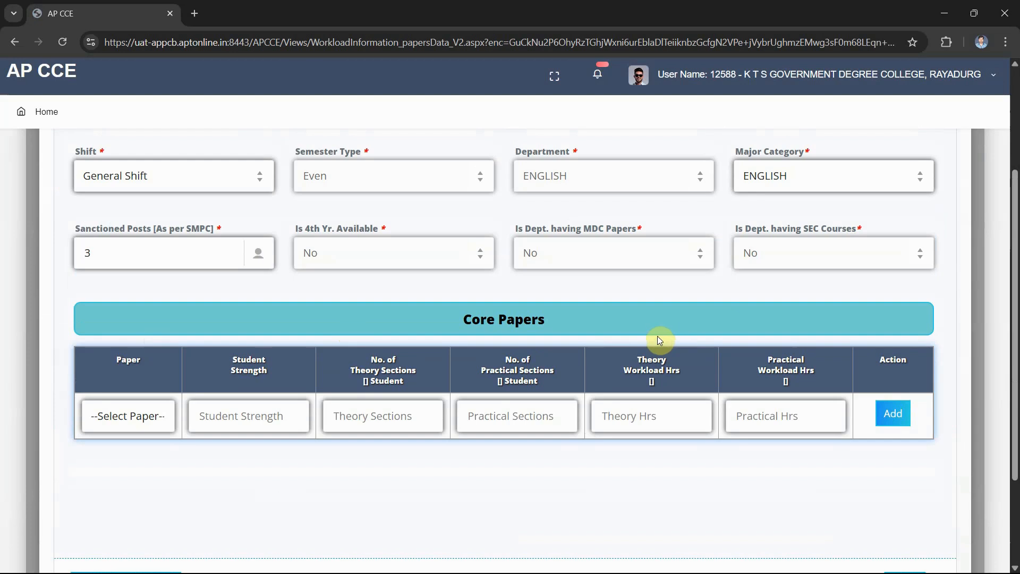
{"action": "left_click", "coordinate": [120, 425]}
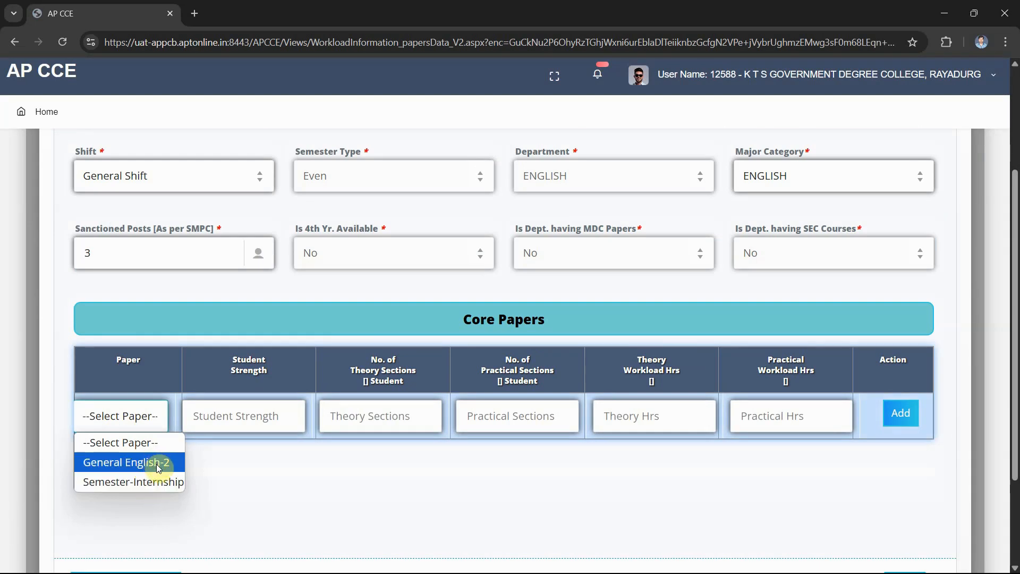
{"action": "left_click", "coordinate": [158, 468]}
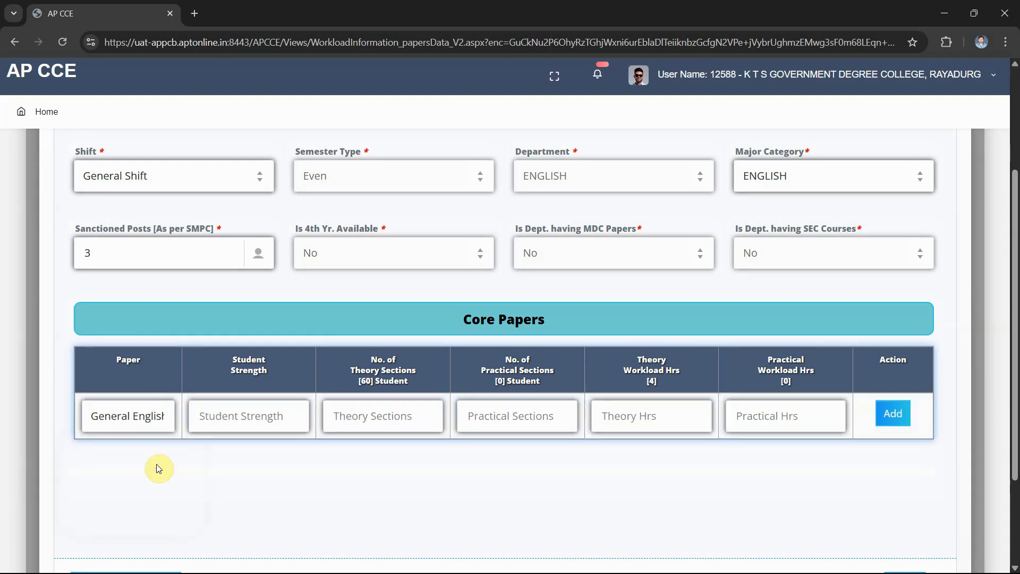
Enter a student strength of 350 for General English-2 and add the paper to the core papers list.
{"action": "left_click", "coordinate": [234, 418]}
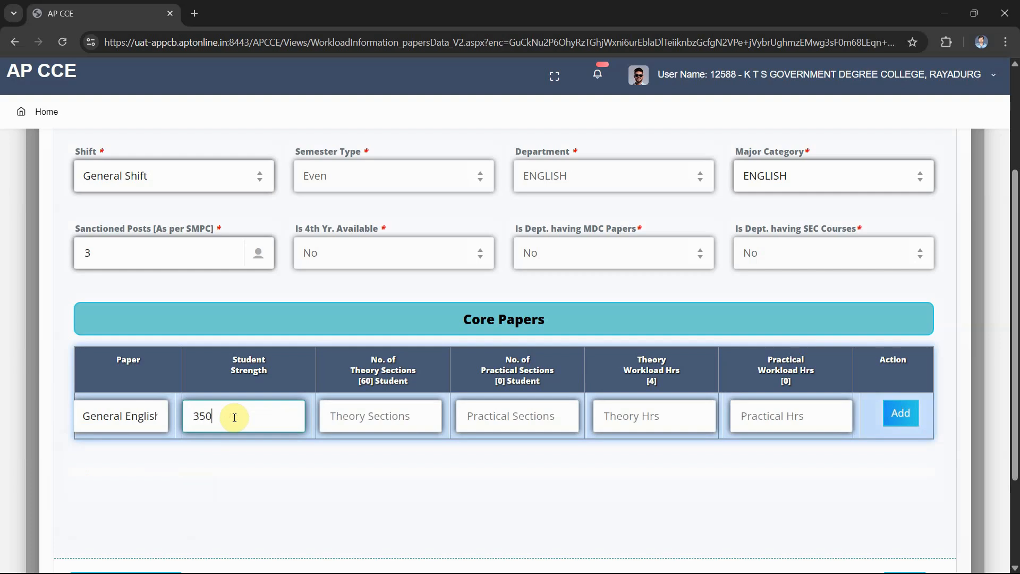
{"action": "key", "text": "Tab"}
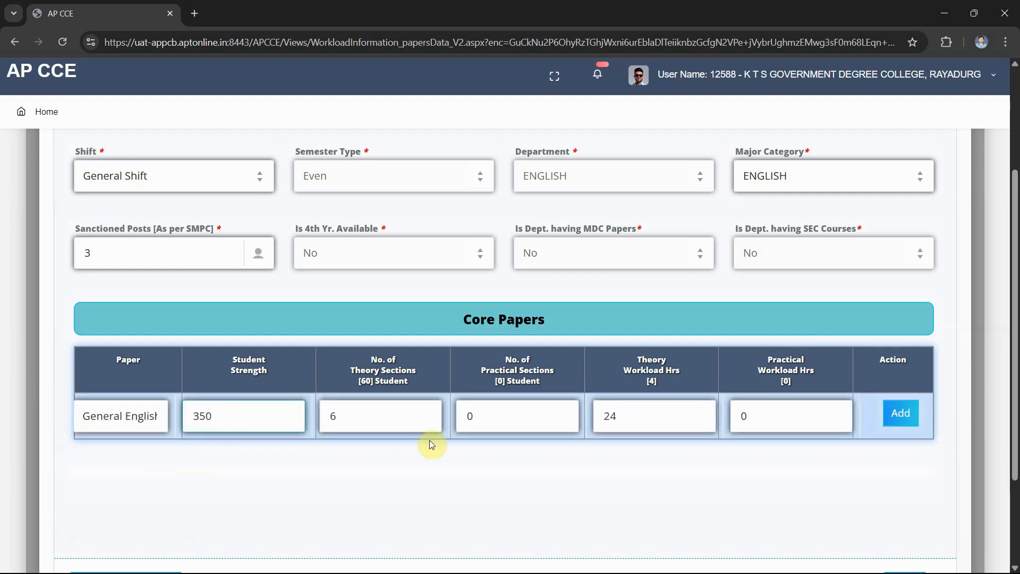
{"action": "left_click", "coordinate": [410, 423]}
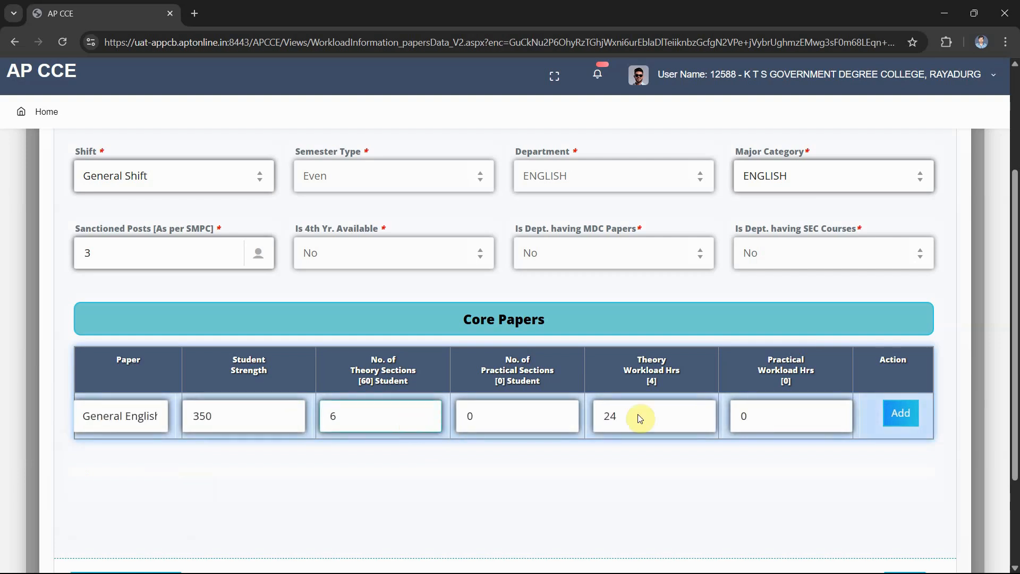
{"action": "left_click", "coordinate": [653, 416]}
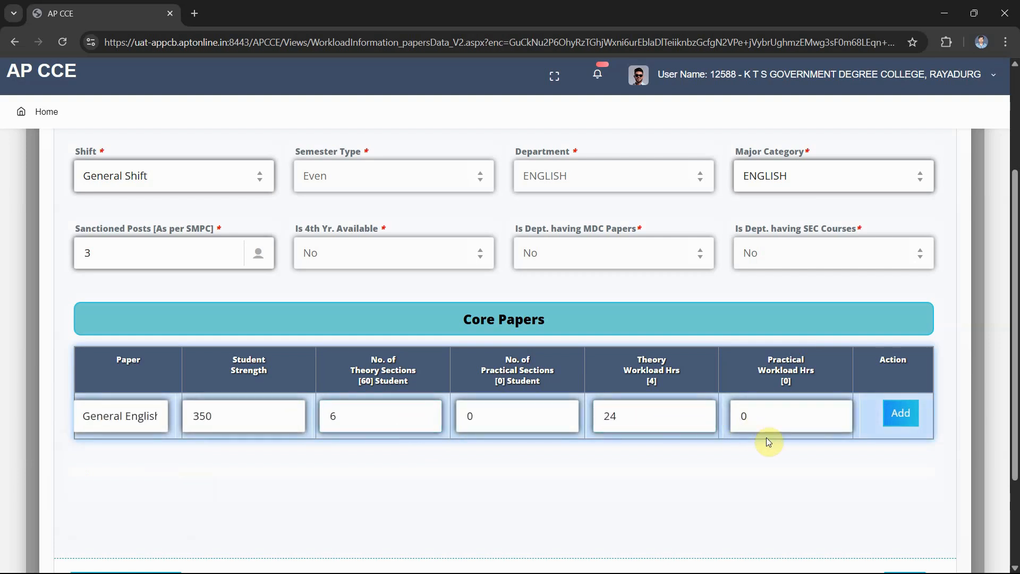
{"action": "left_click", "coordinate": [900, 417]}
Add Semester-Internship as a second English core paper with a student strength of 100.
{"action": "scroll", "coordinate": [492, 460], "scroll_direction": "down", "scroll_amount": 3}
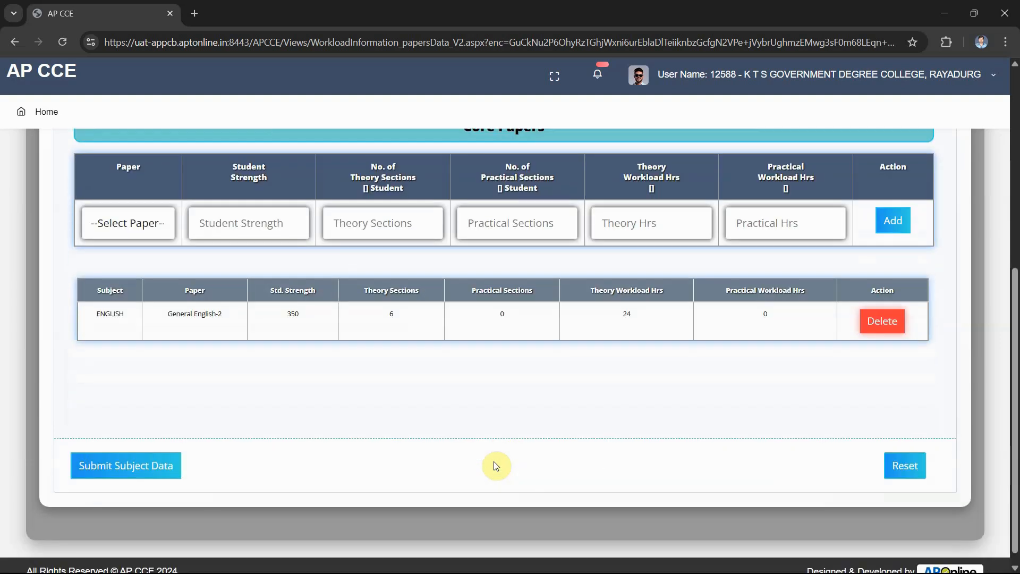
{"action": "left_click", "coordinate": [153, 222]}
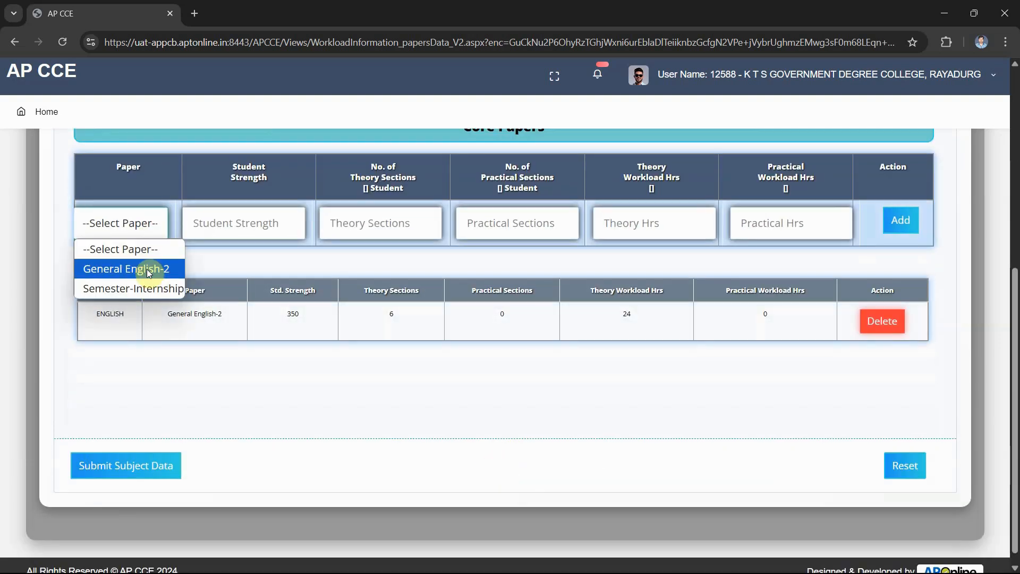
{"action": "left_click", "coordinate": [145, 289]}
{"action": "left_click", "coordinate": [258, 224]}
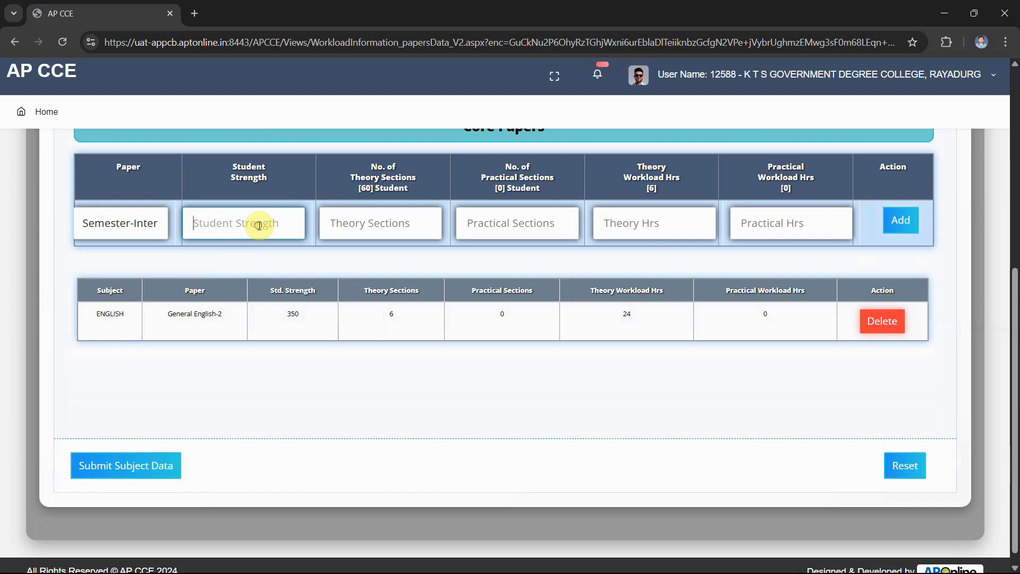
{"action": "key", "text": "Tab"}
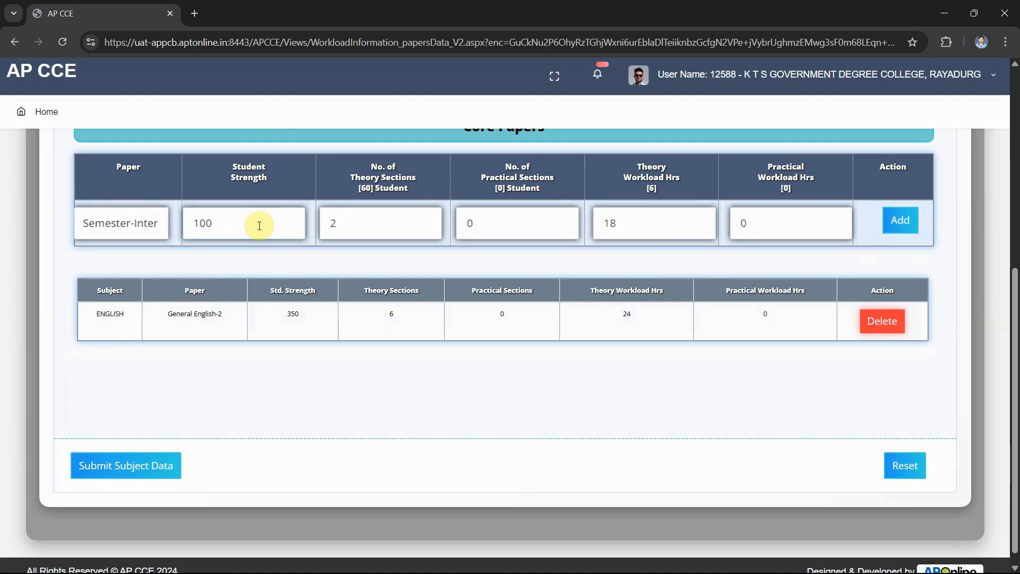
{"action": "left_click", "coordinate": [908, 228]}
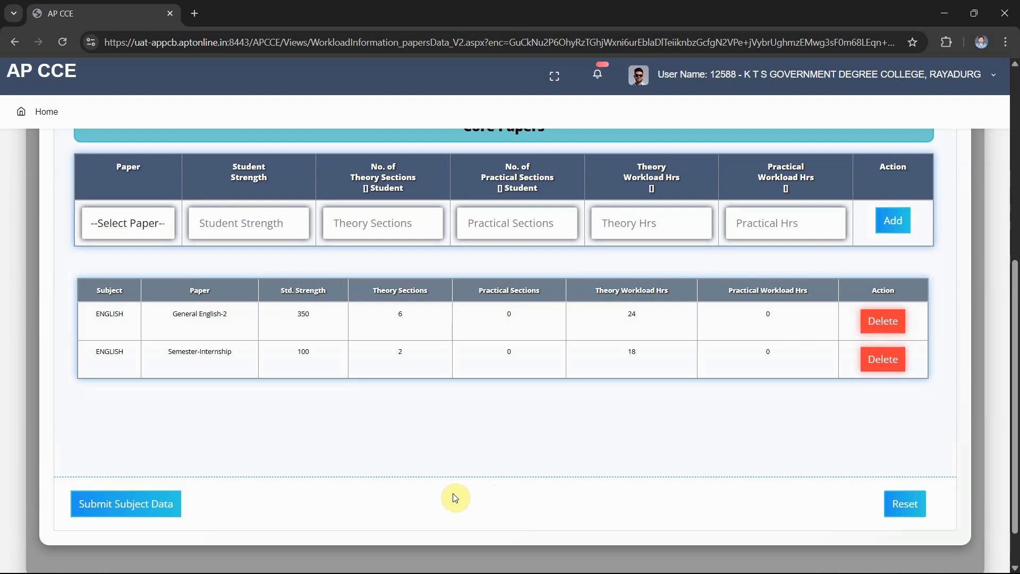
Submit the English department's subject data and acknowledge the submission.
{"action": "left_click", "coordinate": [112, 509]}
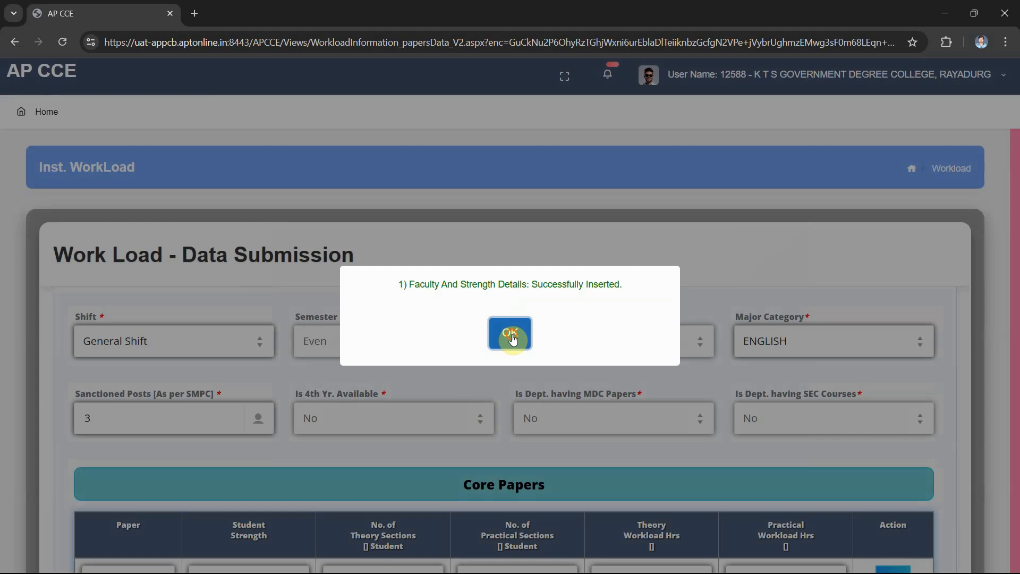
{"action": "left_click", "coordinate": [510, 334]}
{"action": "scroll", "coordinate": [533, 394], "scroll_direction": "down", "scroll_amount": 7}
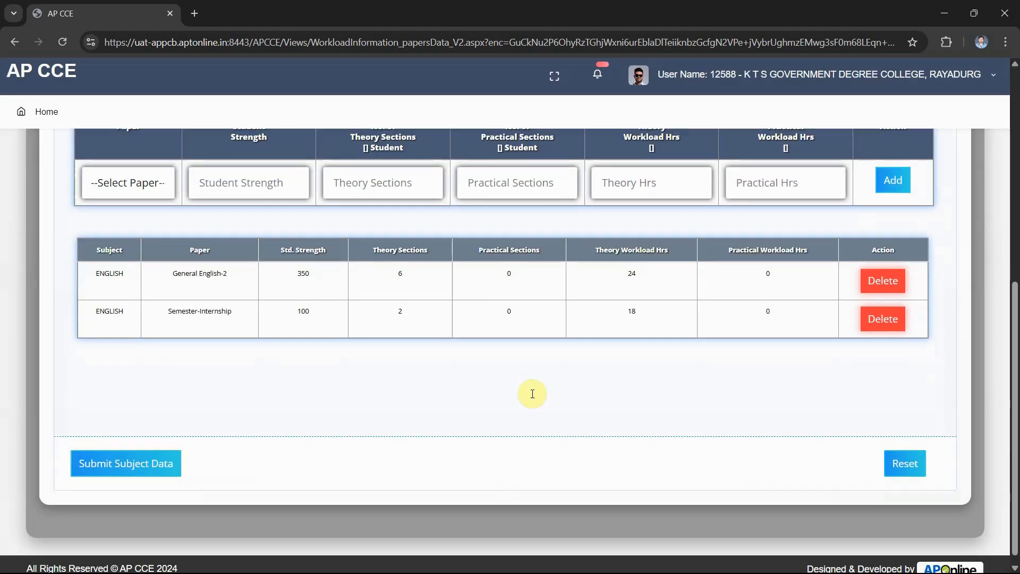
Return to the subject-wise workload list, open English's major workload strength report and choose ENGLISH as its major category.
{"action": "scroll", "coordinate": [535, 397], "scroll_direction": "up", "scroll_amount": 7}
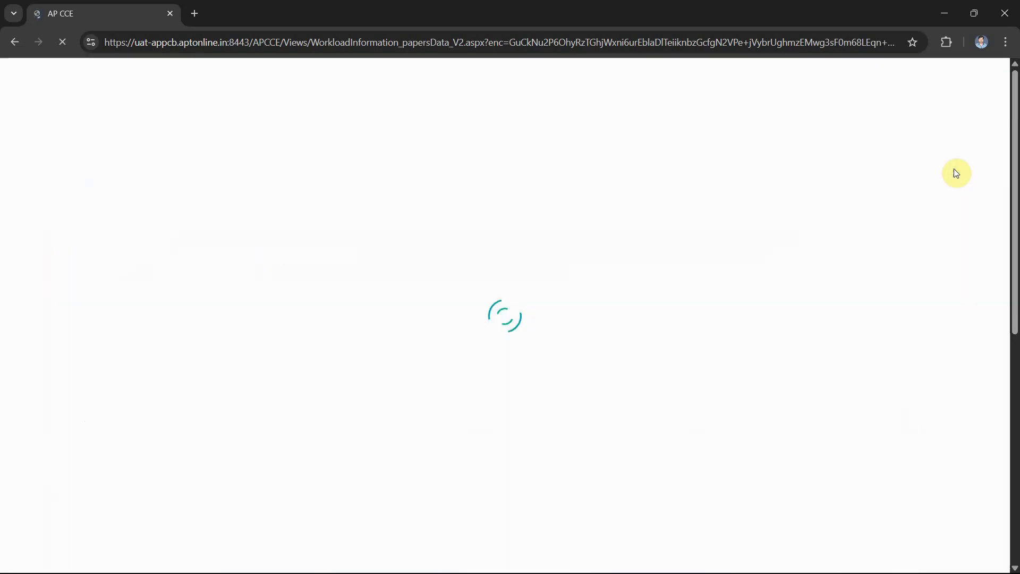
{"action": "scroll", "coordinate": [798, 323], "scroll_direction": "down", "scroll_amount": 10}
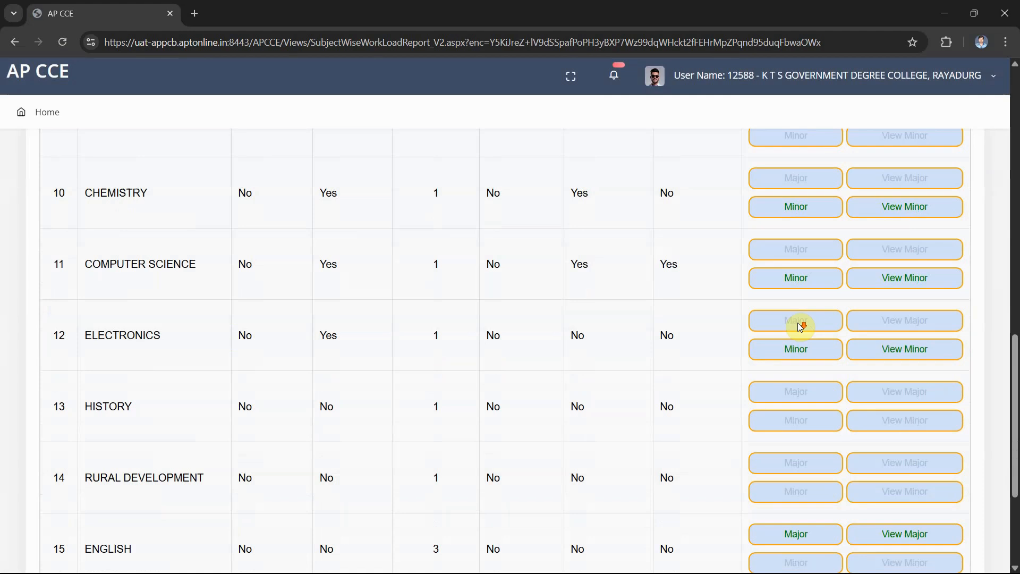
{"action": "left_click", "coordinate": [926, 336]}
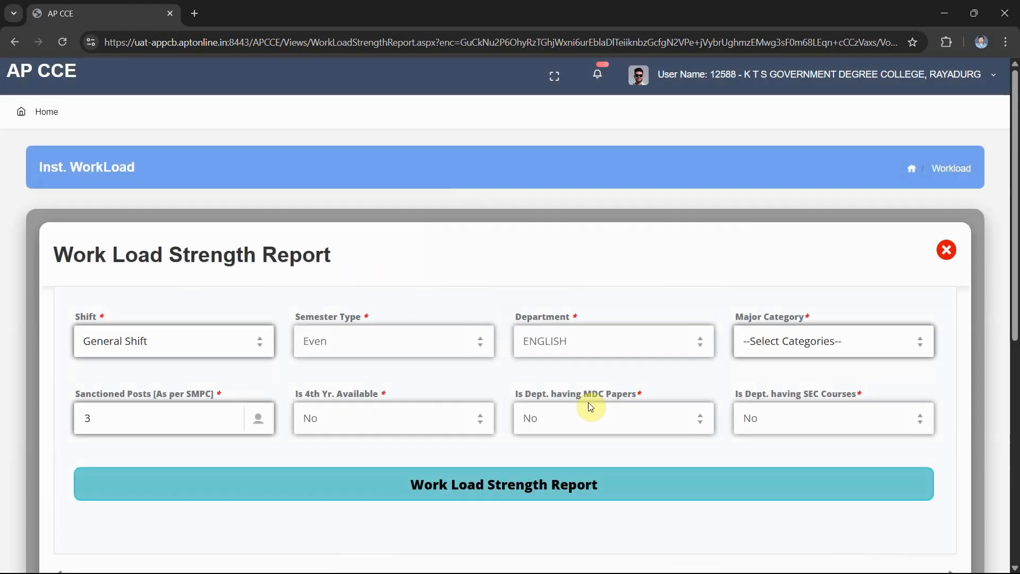
{"action": "scroll", "coordinate": [588, 404], "scroll_direction": "down", "scroll_amount": 6}
{"action": "scroll", "coordinate": [589, 406], "scroll_direction": "down", "scroll_amount": 1}
{"action": "scroll", "coordinate": [589, 406], "scroll_direction": "up", "scroll_amount": 4}
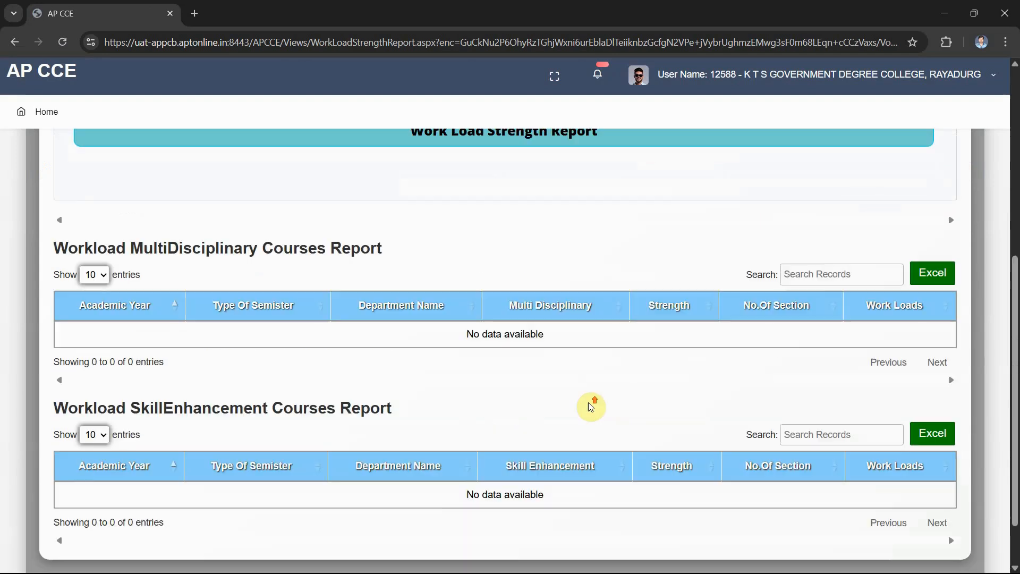
{"action": "scroll", "coordinate": [589, 407], "scroll_direction": "up", "scroll_amount": 1}
{"action": "left_click", "coordinate": [818, 206]}
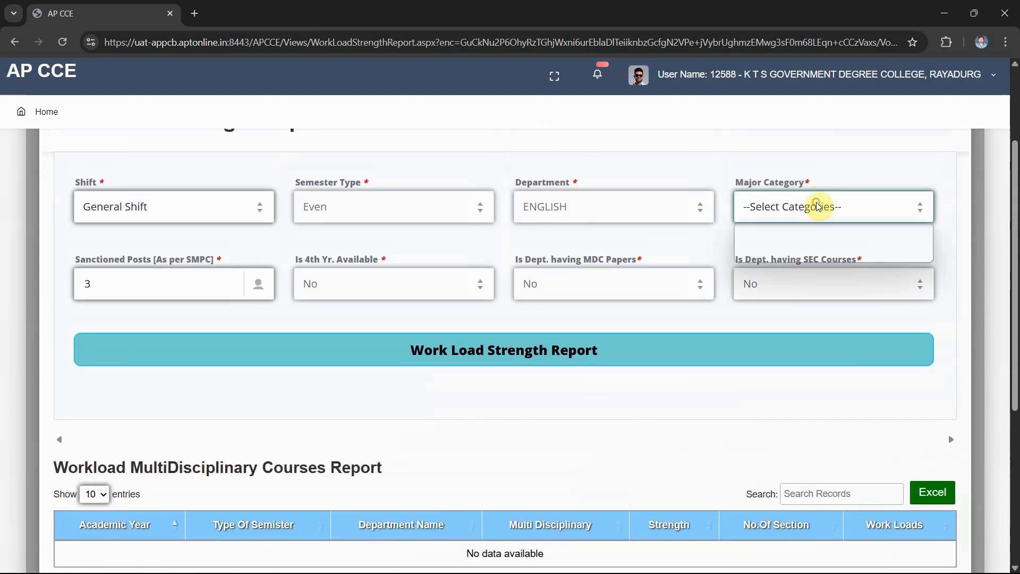
{"action": "left_click", "coordinate": [787, 254]}
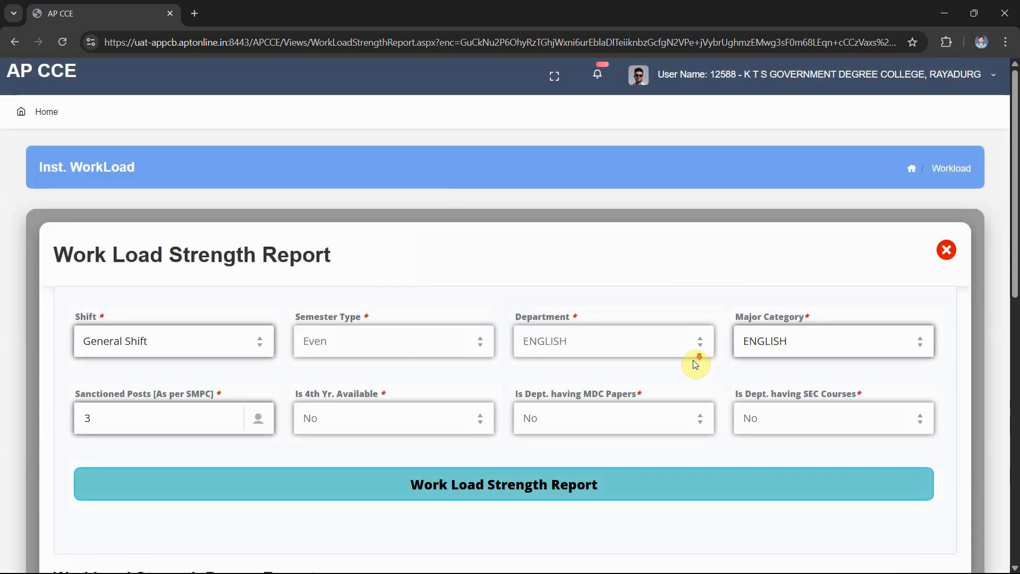
Examine the English strength report's papers, multidisciplinary and skill enhancement tables.
{"action": "scroll", "coordinate": [694, 363], "scroll_direction": "down", "scroll_amount": 8}
{"action": "scroll", "coordinate": [694, 365], "scroll_direction": "down", "scroll_amount": 3}
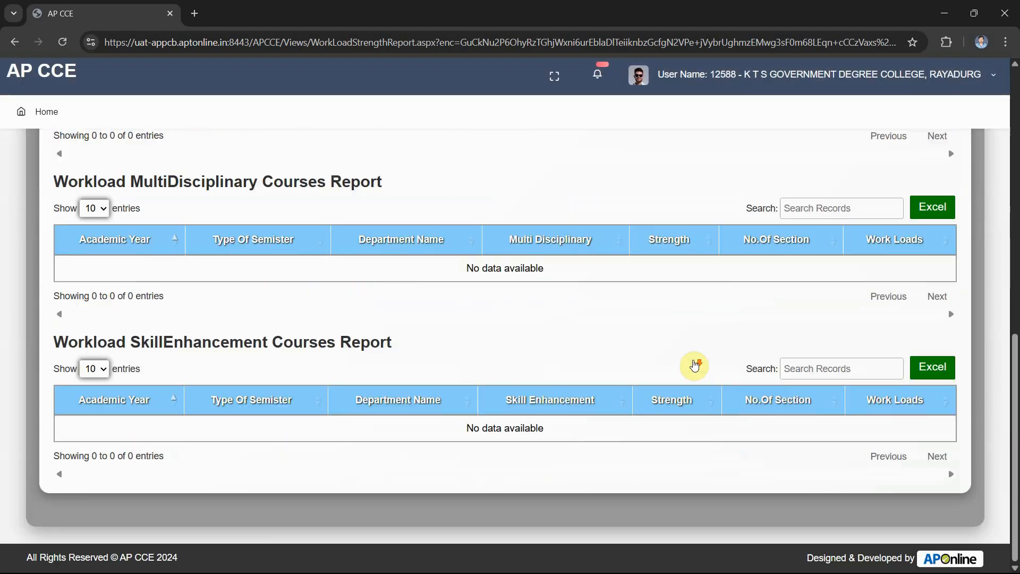
{"action": "scroll", "coordinate": [694, 365], "scroll_direction": "up", "scroll_amount": 10}
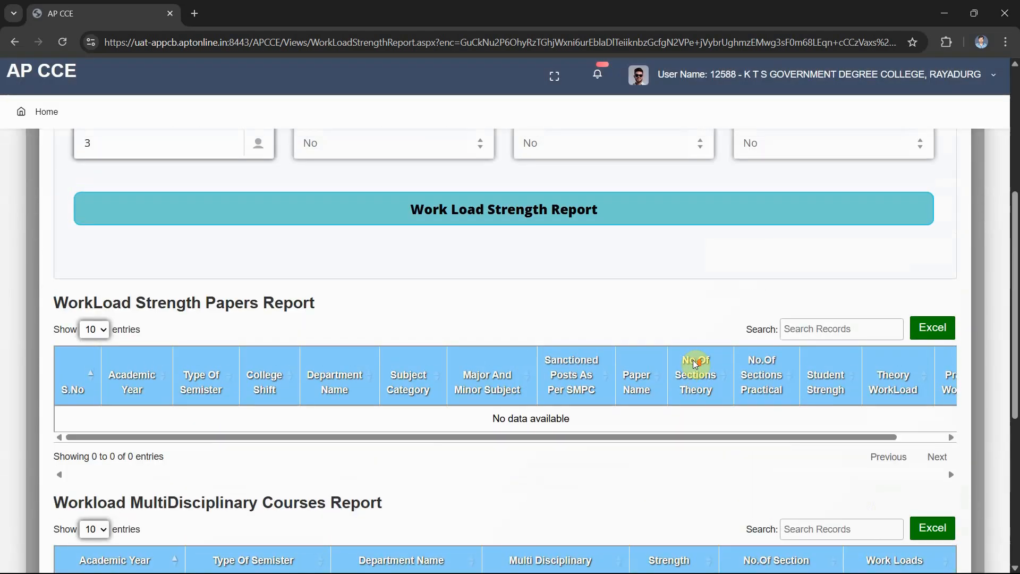
{"action": "scroll", "coordinate": [694, 361], "scroll_direction": "up", "scroll_amount": 2}
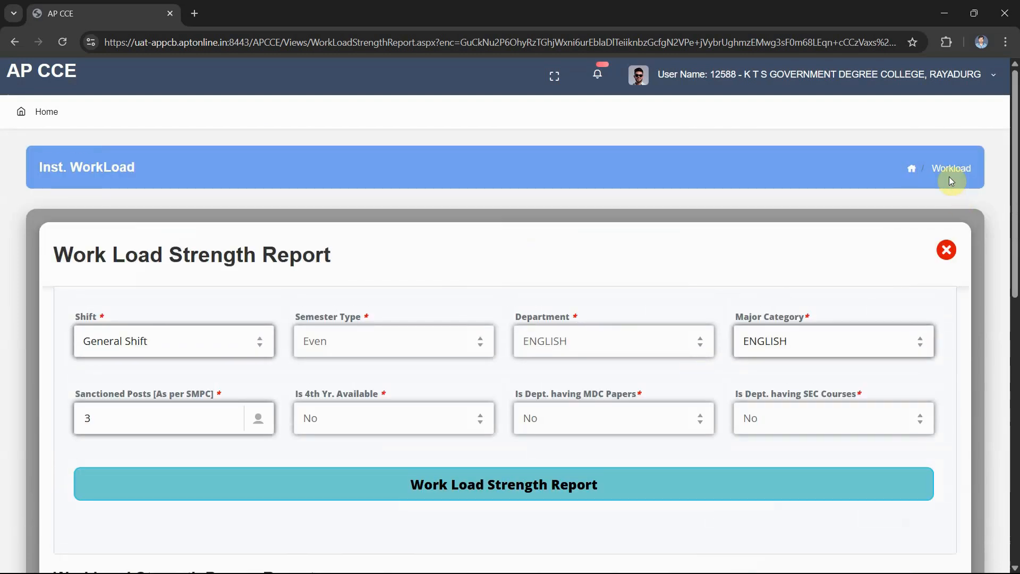
Return to the subject-wise workload list and review which departments have major or minor workload entry available.
{"action": "left_click", "coordinate": [951, 169]}
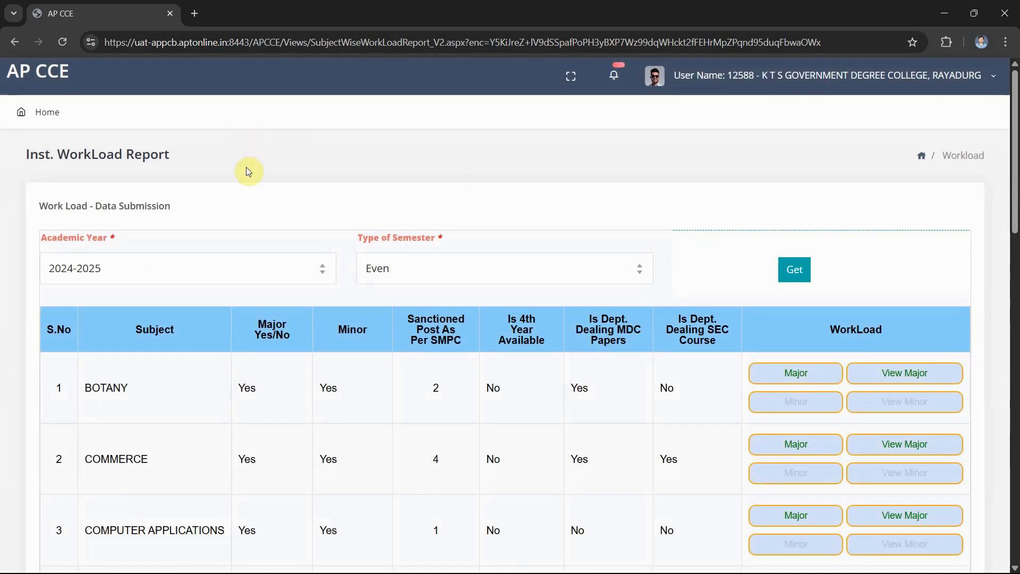
{"action": "scroll", "coordinate": [530, 430], "scroll_direction": "down", "scroll_amount": 8}
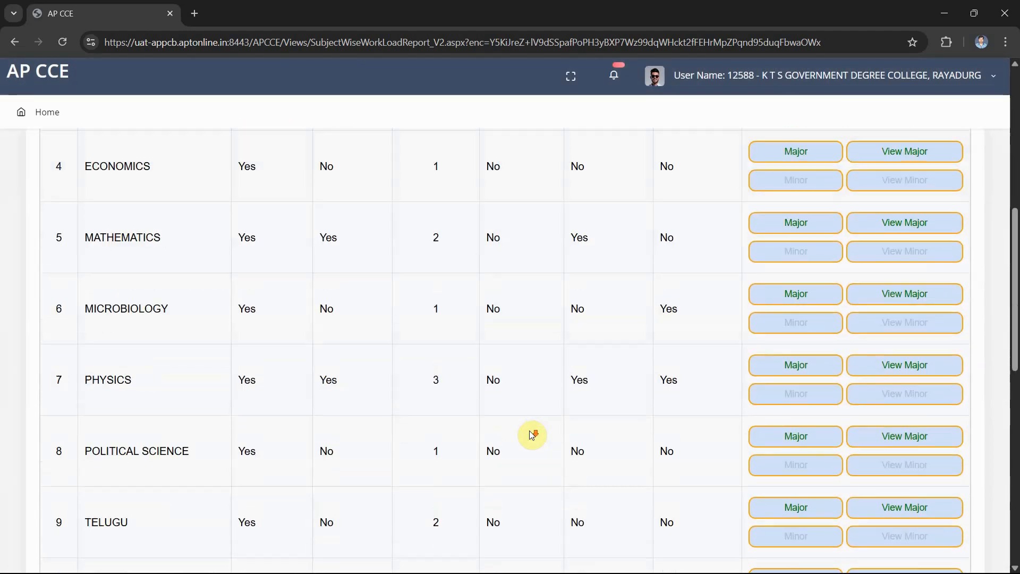
{"action": "scroll", "coordinate": [531, 435], "scroll_direction": "down", "scroll_amount": 10}
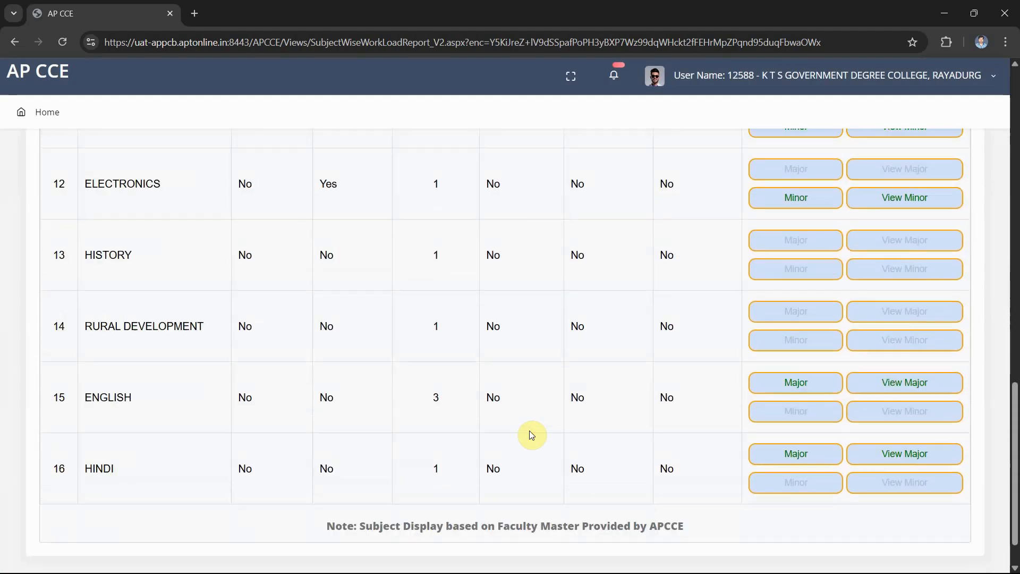
{"action": "scroll", "coordinate": [529, 432], "scroll_direction": "down", "scroll_amount": 1}
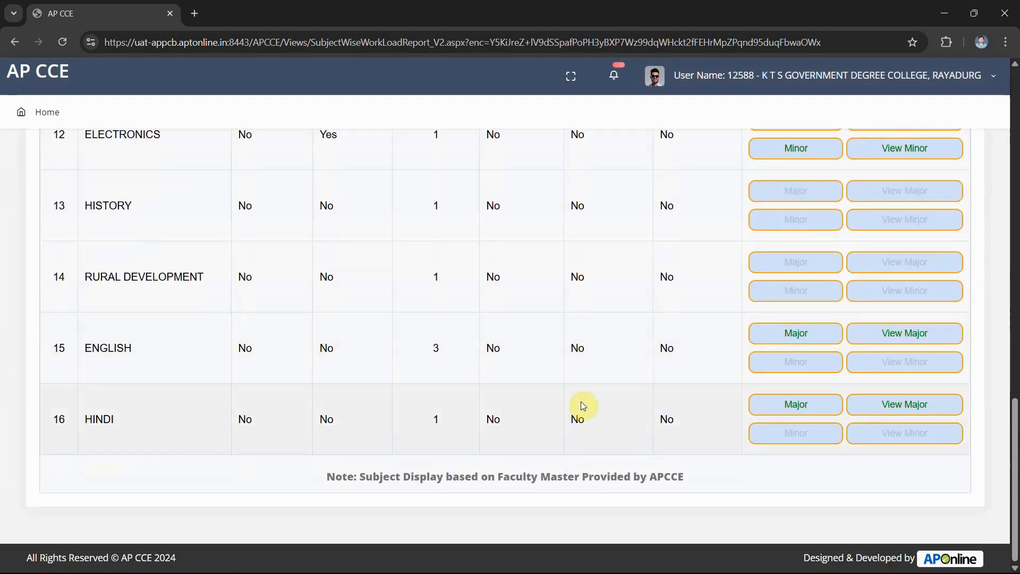
{"action": "scroll", "coordinate": [583, 405], "scroll_direction": "up", "scroll_amount": 4}
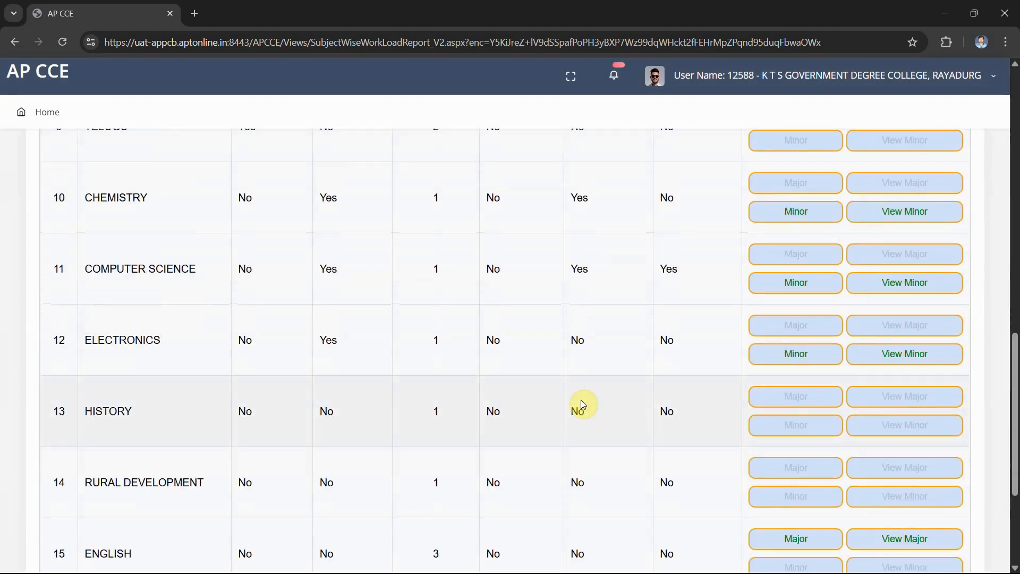
{"action": "scroll", "coordinate": [581, 404], "scroll_direction": "up", "scroll_amount": 16}
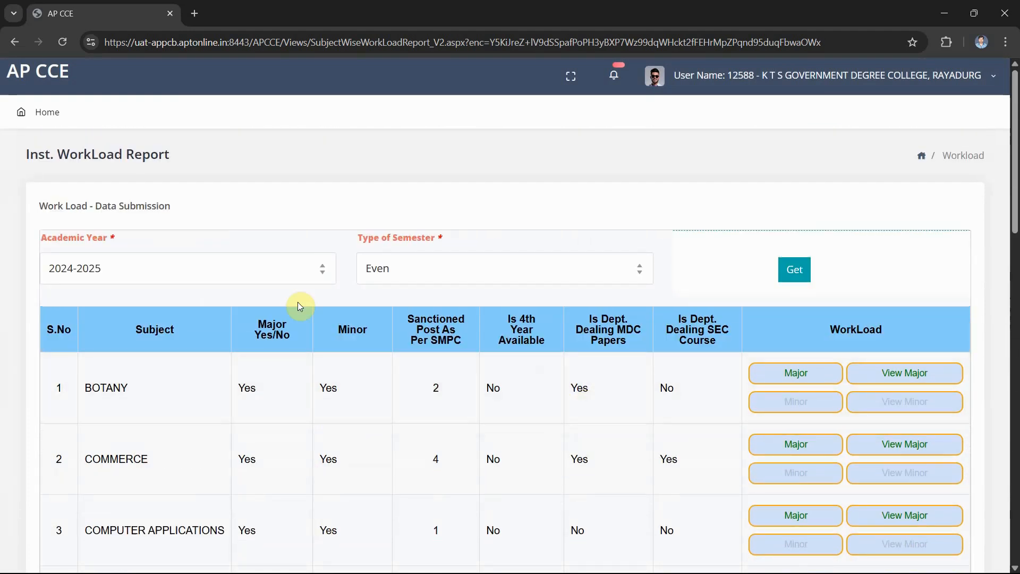
Open the college-wise faculty and strength report from the home page, review the Botany and English rows, and return home.
{"action": "left_click", "coordinate": [53, 118]}
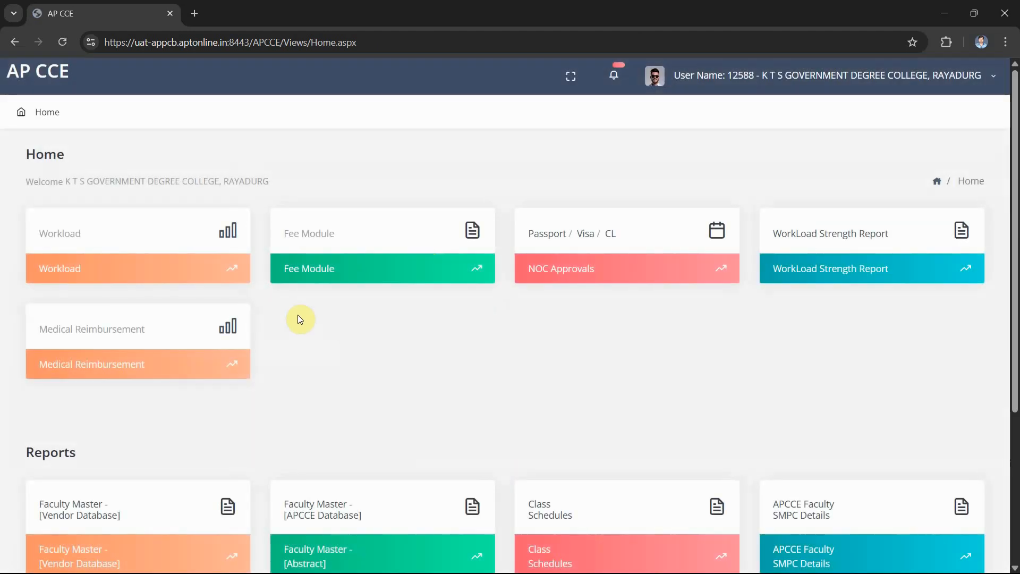
{"action": "left_click", "coordinate": [839, 239]}
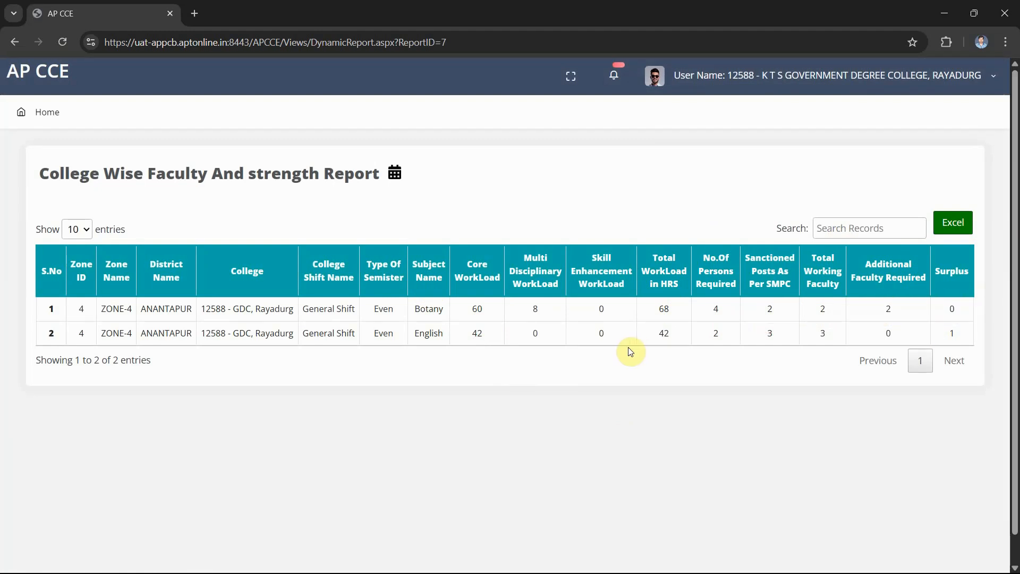
{"action": "left_click", "coordinate": [46, 113]}
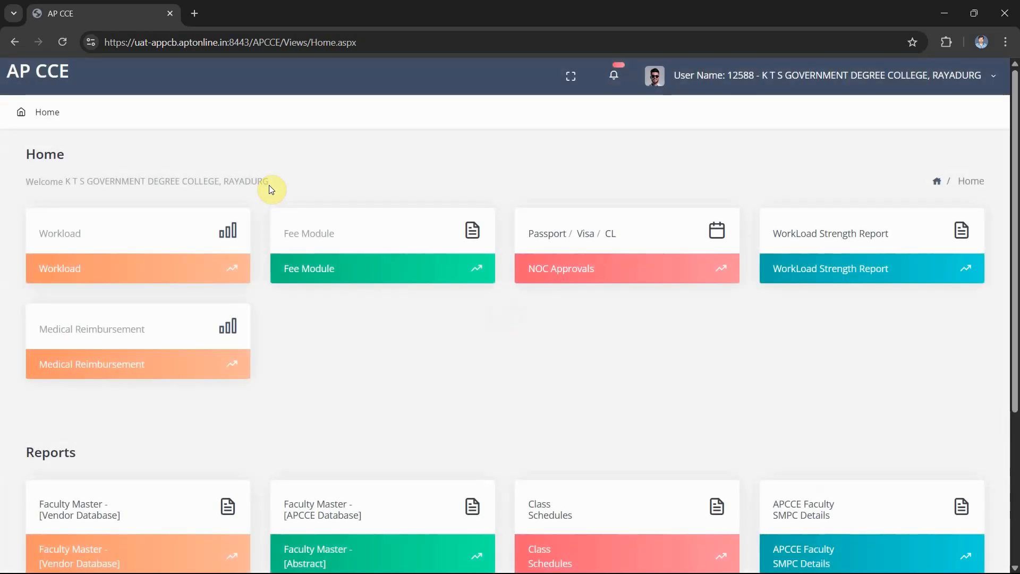
Open the workload data submission page and set the academic year to 2025-2026 and the semester type to Odd.
{"action": "left_click", "coordinate": [68, 235]}
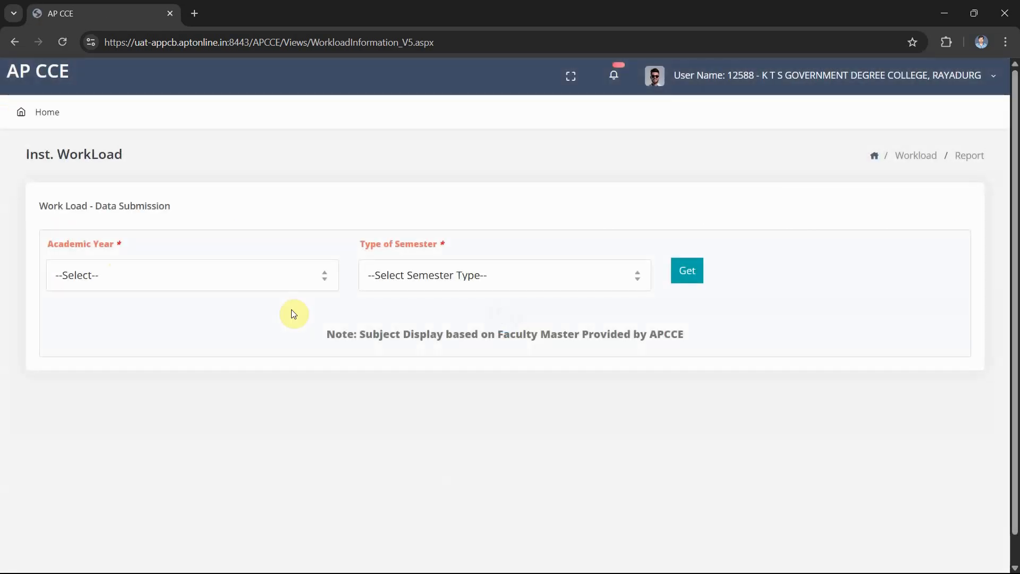
{"action": "left_click", "coordinate": [302, 286]}
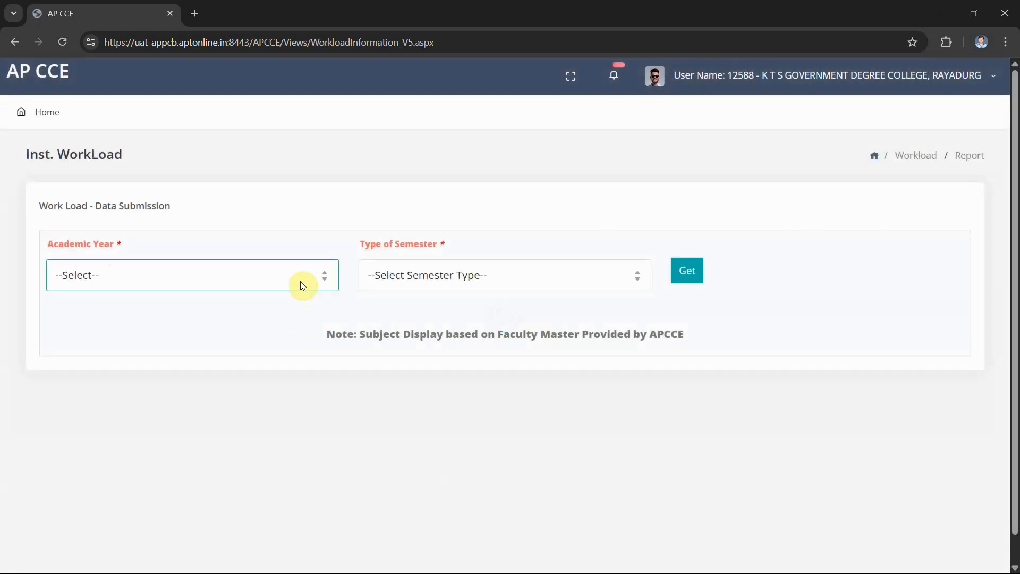
{"action": "left_click", "coordinate": [301, 285]}
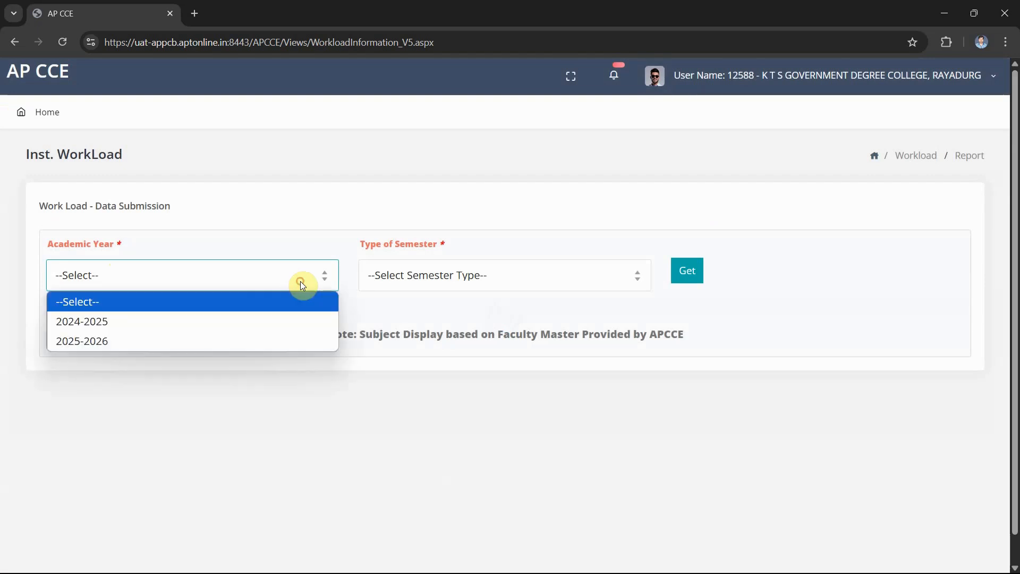
{"action": "left_click", "coordinate": [235, 348]}
{"action": "left_click", "coordinate": [412, 276]}
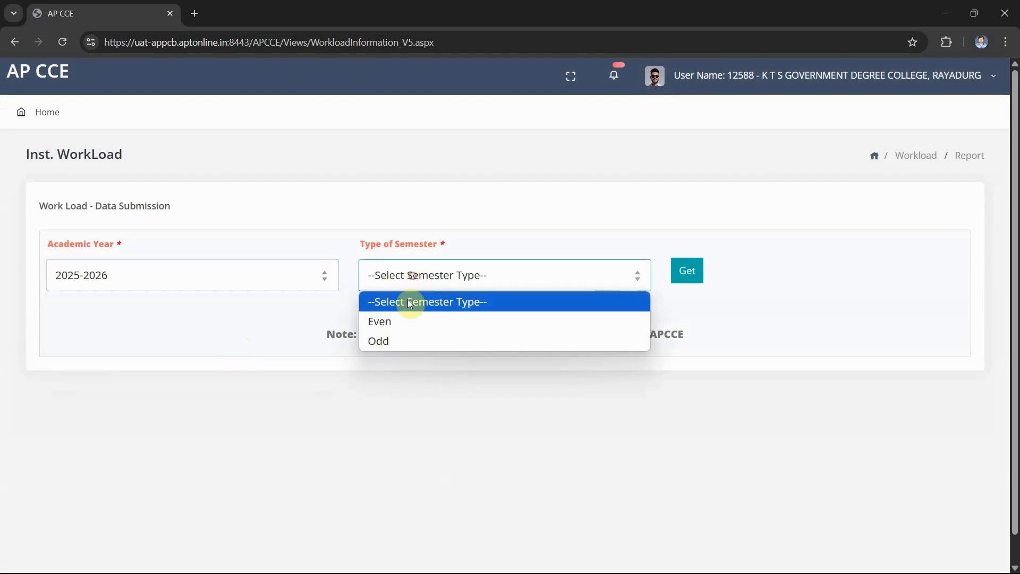
{"action": "left_click", "coordinate": [410, 342]}
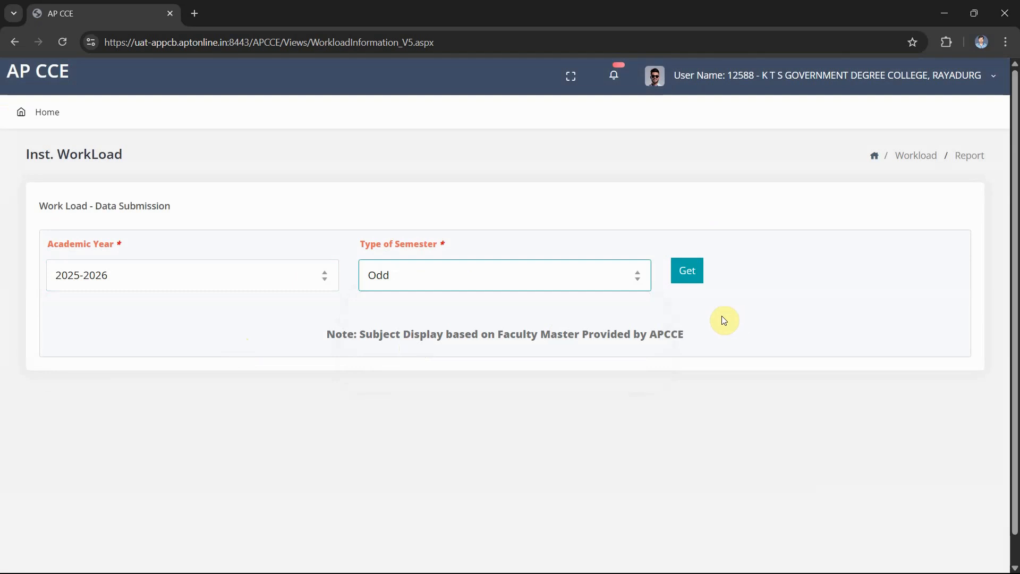
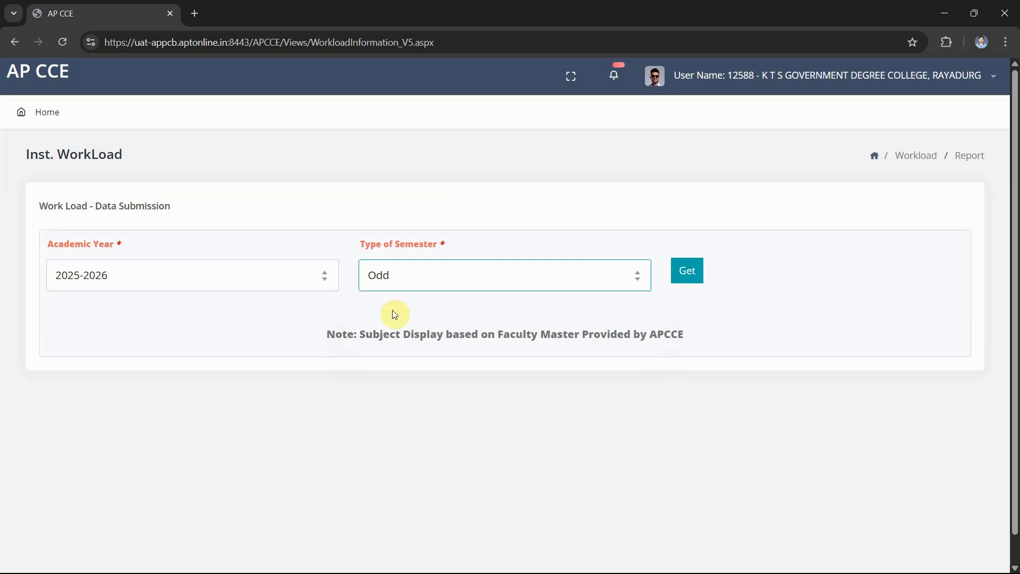
Load the department list for 2025-2026 Odd and review its rows from Mathematics to Computer Science.
{"action": "left_click", "coordinate": [694, 271]}
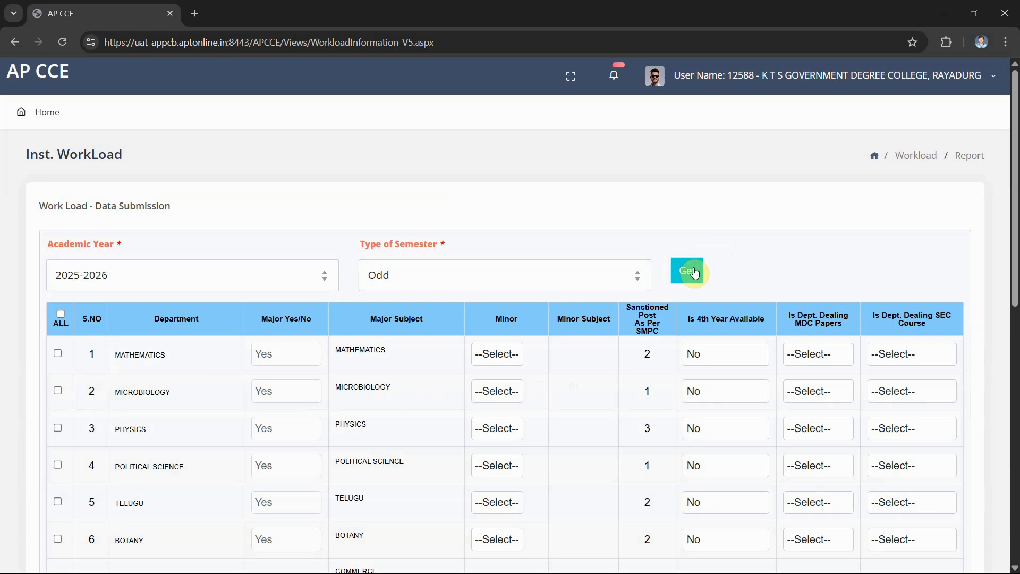
{"action": "scroll", "coordinate": [611, 390], "scroll_direction": "down", "scroll_amount": 6}
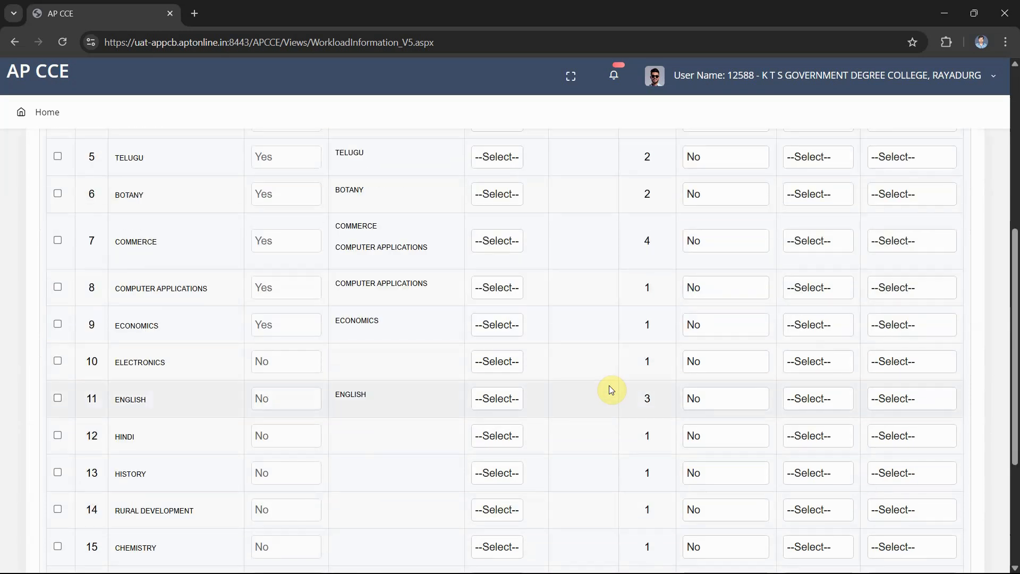
{"action": "scroll", "coordinate": [611, 390], "scroll_direction": "down", "scroll_amount": 4}
{"action": "scroll", "coordinate": [611, 388], "scroll_direction": "up", "scroll_amount": 10}
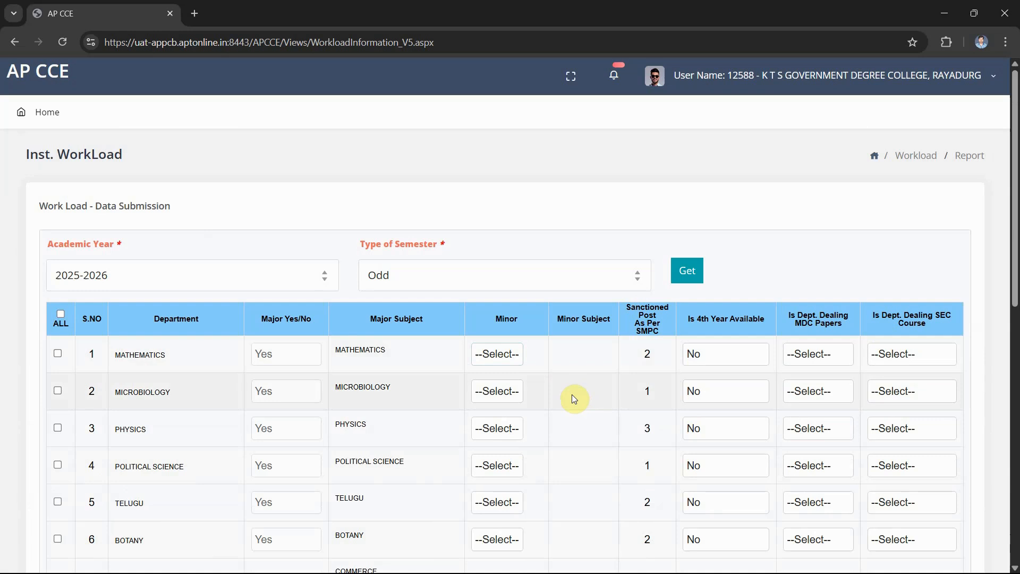
Check the choices offered in the Mathematics row for minor, MDC papers and SEC course.
{"action": "left_click", "coordinate": [499, 355]}
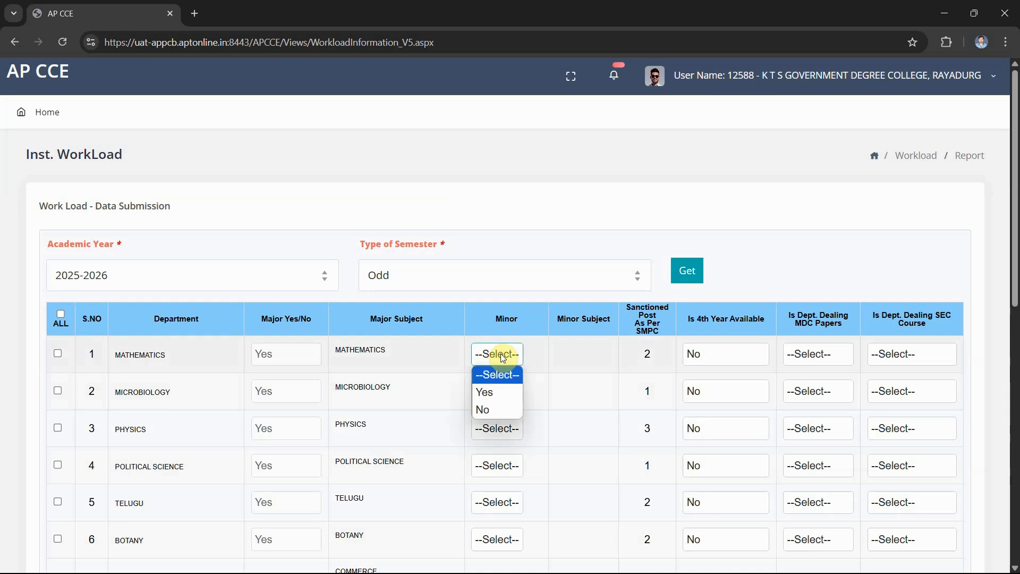
{"action": "left_click", "coordinate": [839, 360]}
{"action": "left_click", "coordinate": [892, 353]}
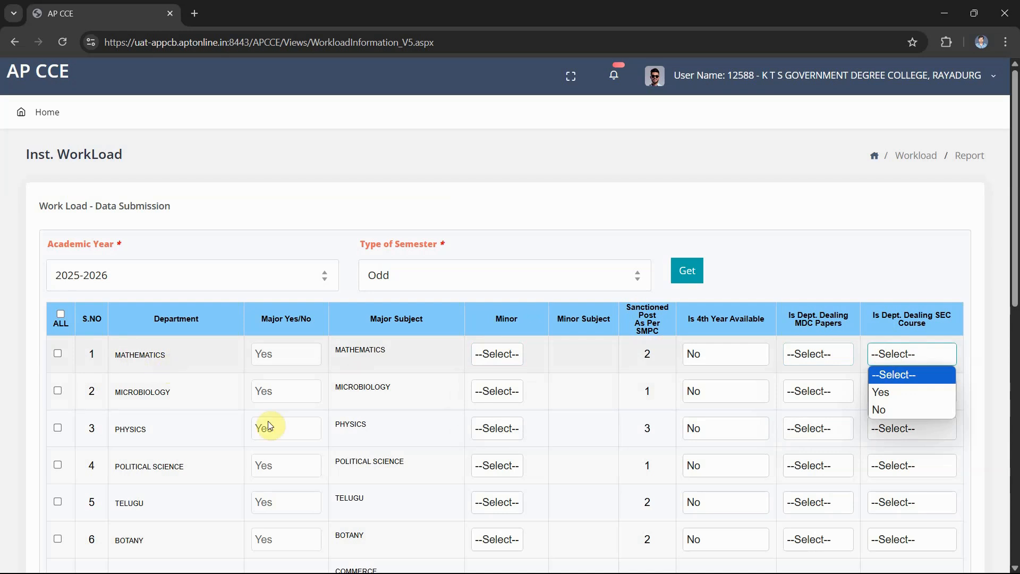
{"action": "scroll", "coordinate": [289, 438], "scroll_direction": "down", "scroll_amount": 10}
{"action": "scroll", "coordinate": [291, 441], "scroll_direction": "up", "scroll_amount": 10}
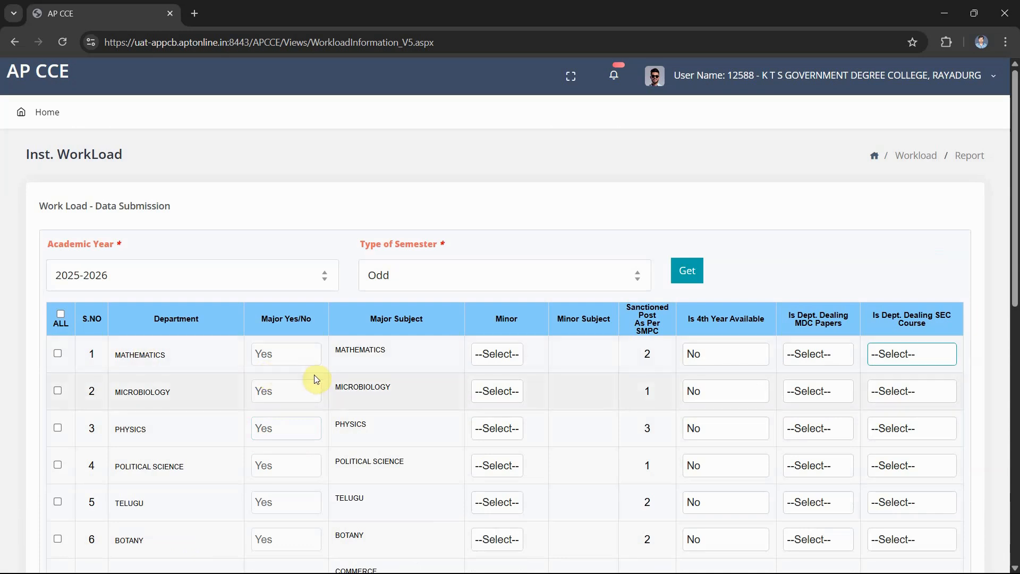
Set Mathematics to minor Yes with Mathematics as minor subject, MDC papers No and SEC course Yes.
{"action": "left_click", "coordinate": [509, 361]}
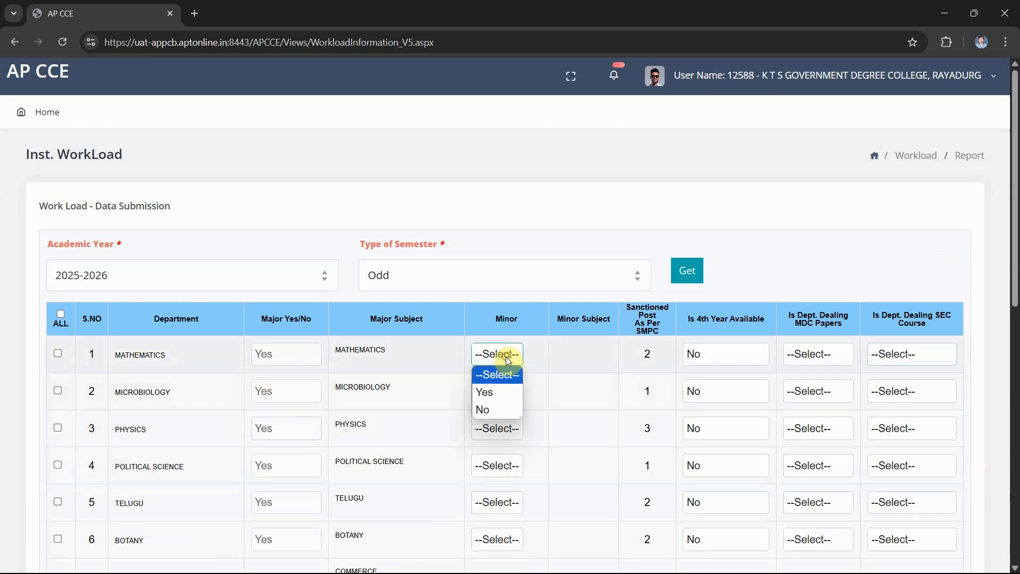
{"action": "left_click", "coordinate": [499, 392]}
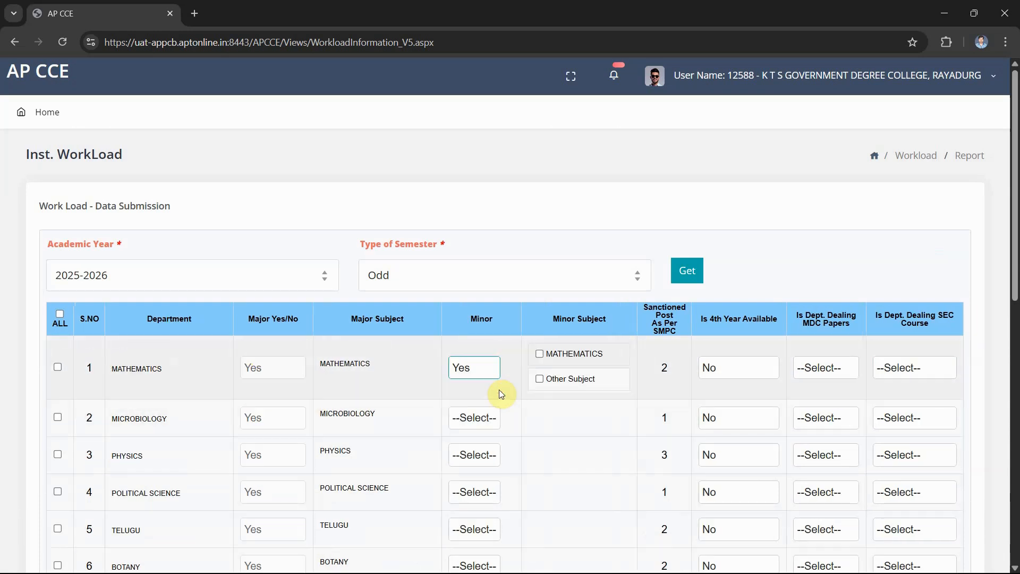
{"action": "left_click", "coordinate": [542, 356]}
{"action": "left_click", "coordinate": [840, 366]}
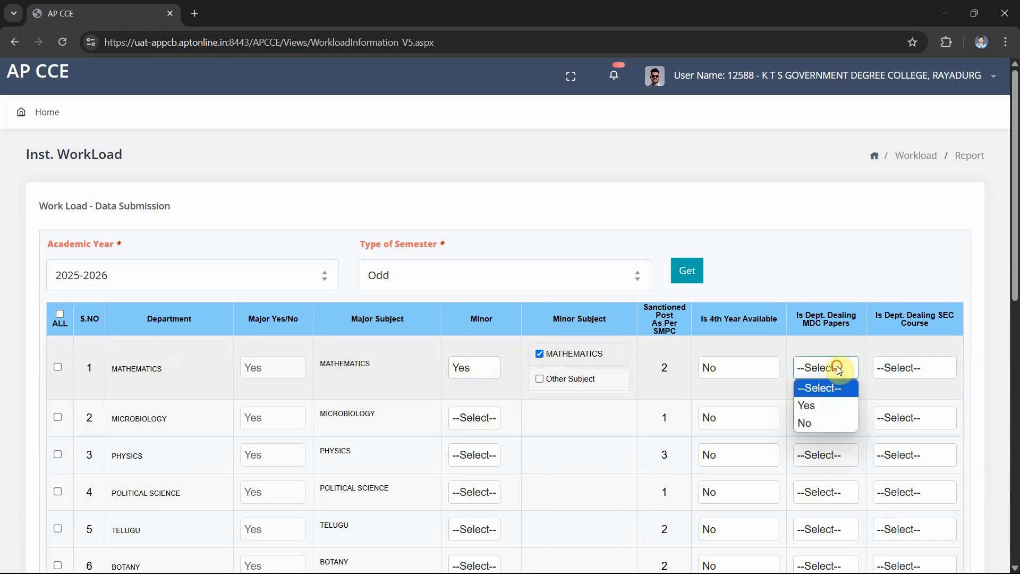
{"action": "left_click", "coordinate": [816, 425]}
{"action": "left_click", "coordinate": [922, 371]}
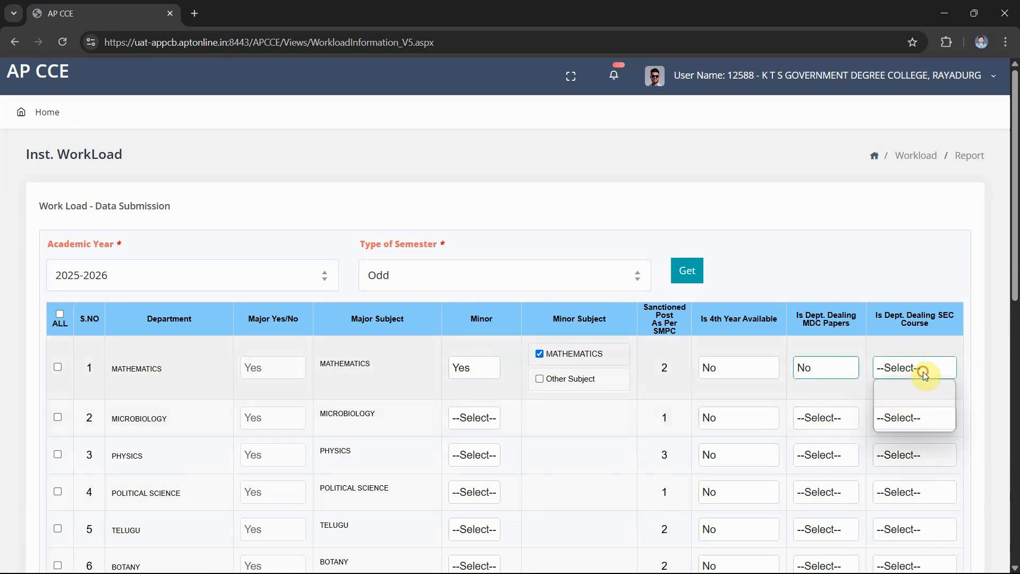
{"action": "left_click", "coordinate": [910, 405]}
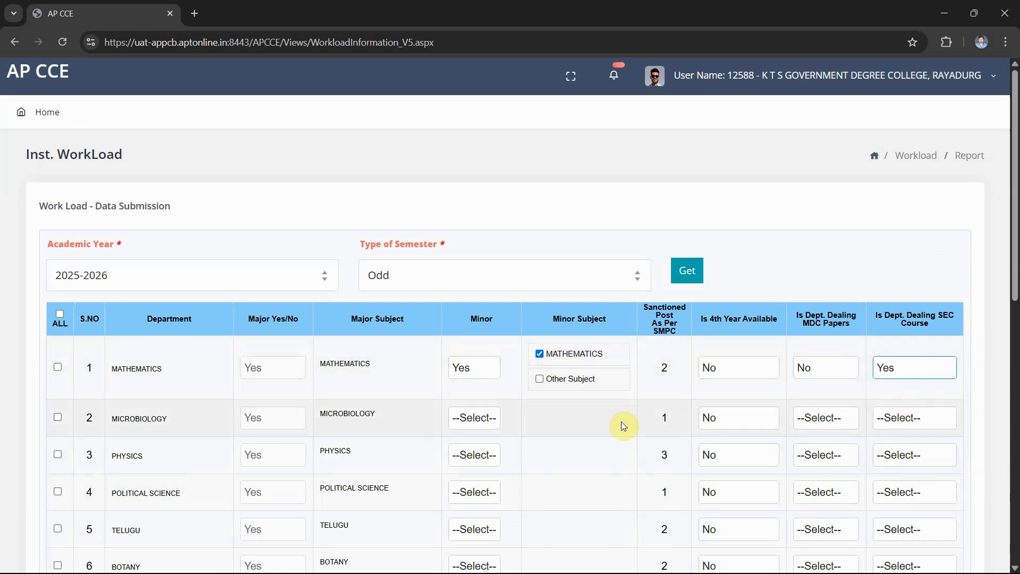
Mark the Mathematics department for submission, submit the workload data and dismiss the confirmation.
{"action": "scroll", "coordinate": [604, 424], "scroll_direction": "down", "scroll_amount": 9}
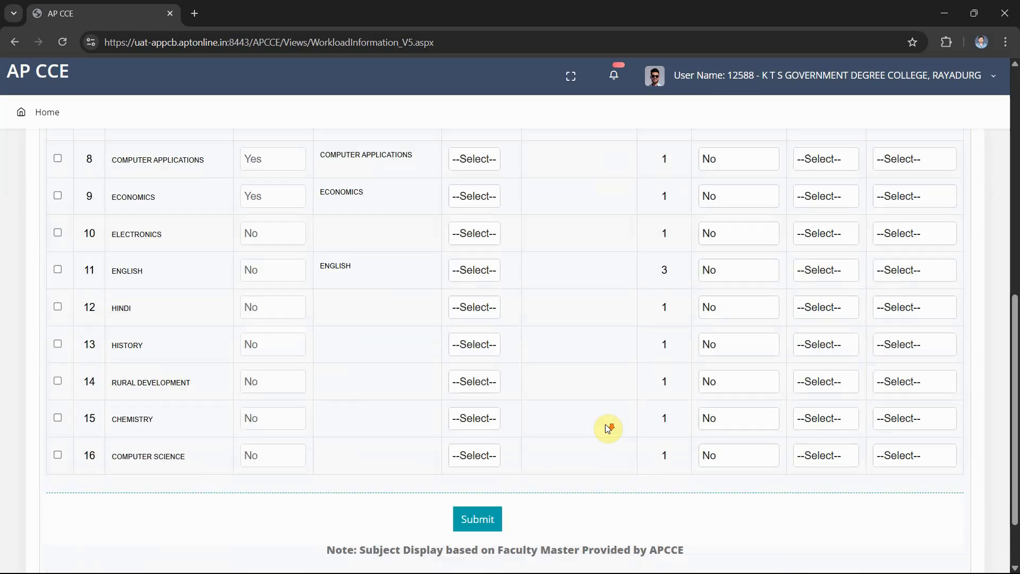
{"action": "scroll", "coordinate": [605, 424], "scroll_direction": "up", "scroll_amount": 9}
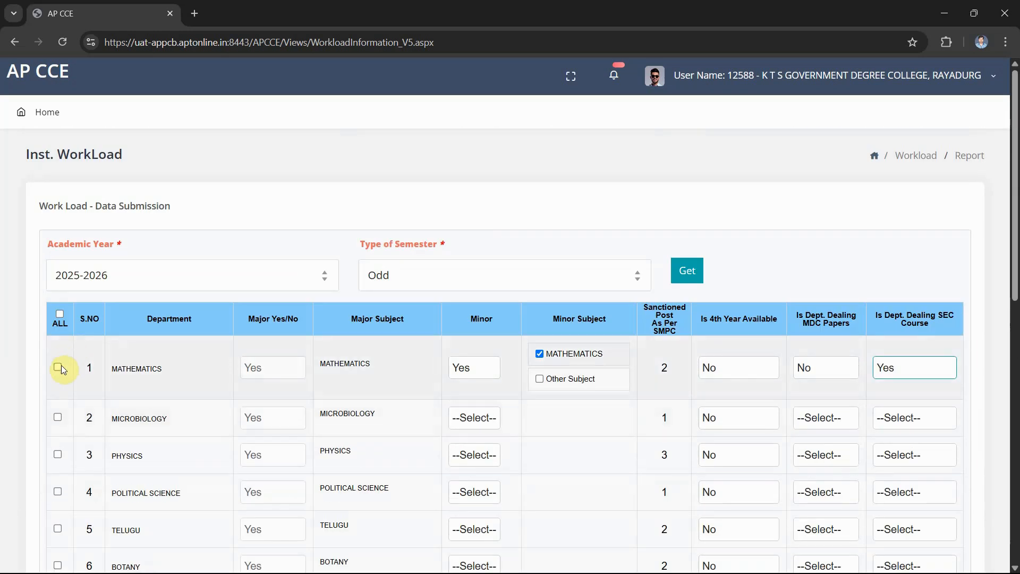
{"action": "left_click", "coordinate": [58, 367]}
{"action": "scroll", "coordinate": [513, 397], "scroll_direction": "down", "scroll_amount": 7}
{"action": "scroll", "coordinate": [514, 398], "scroll_direction": "down", "scroll_amount": 4}
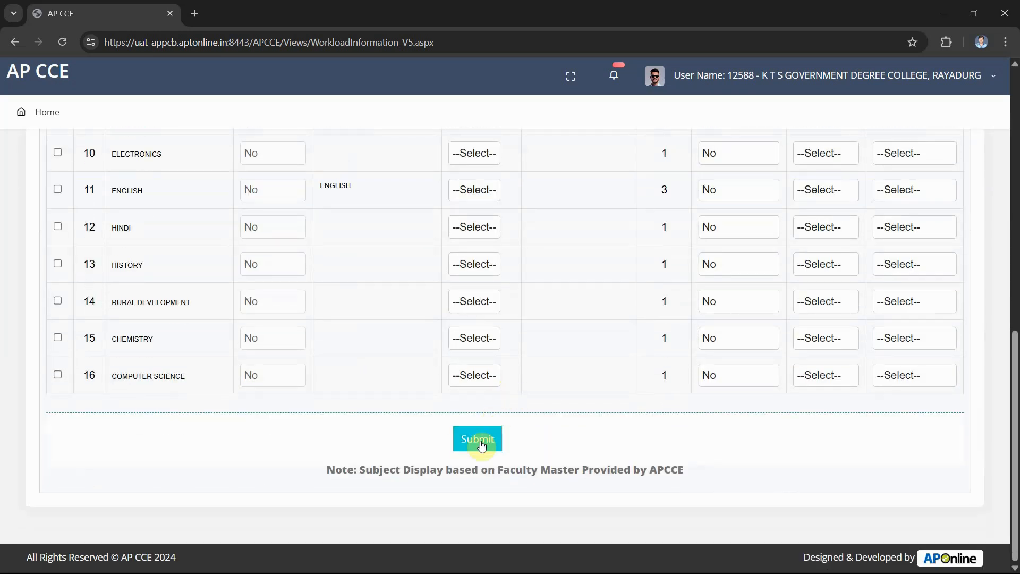
{"action": "left_click", "coordinate": [481, 441]}
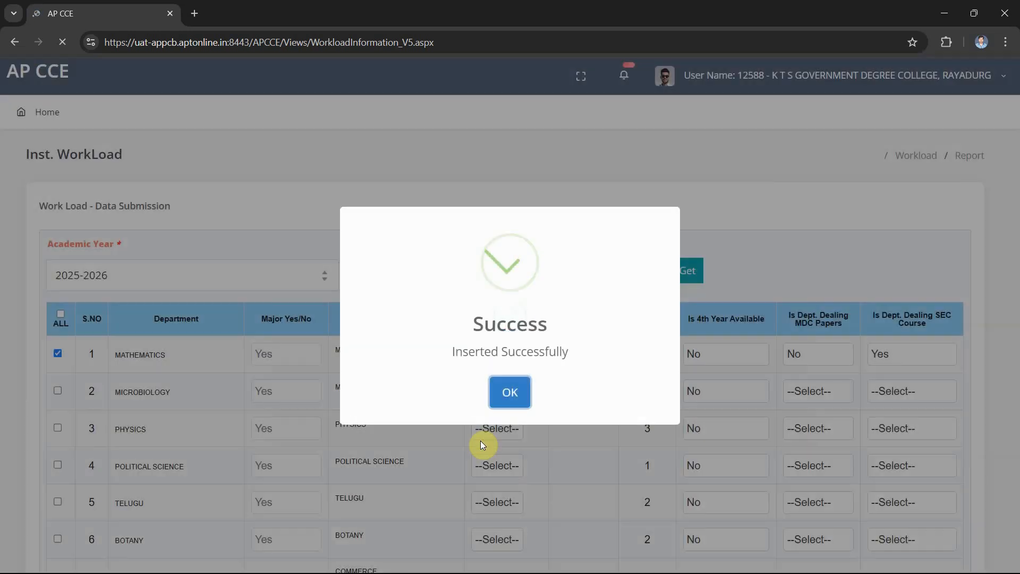
{"action": "left_click", "coordinate": [510, 392]}
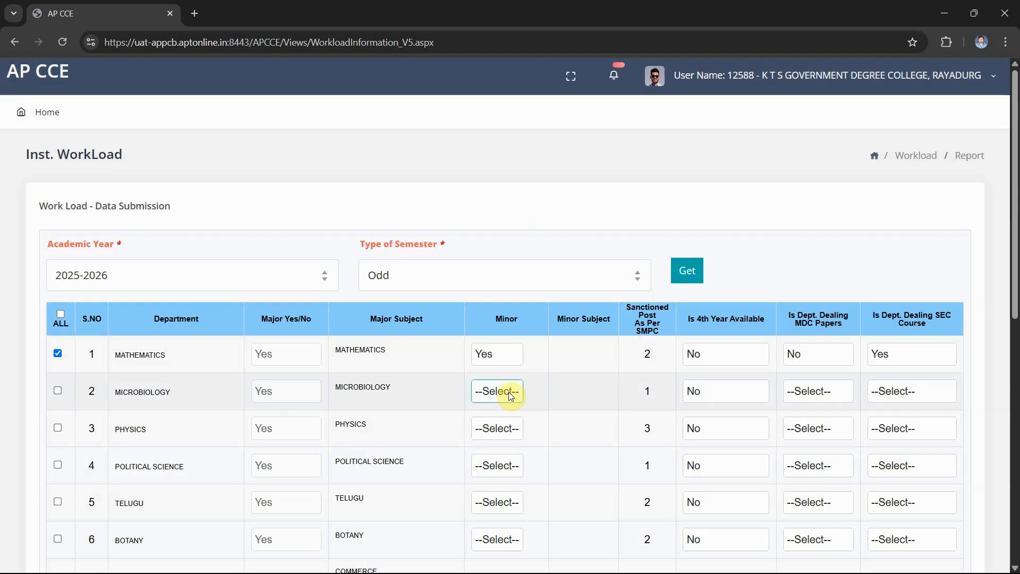
Reload the 2025-2026 Odd department list and review which rows are submitted and which are still open.
{"action": "left_click", "coordinate": [688, 272]}
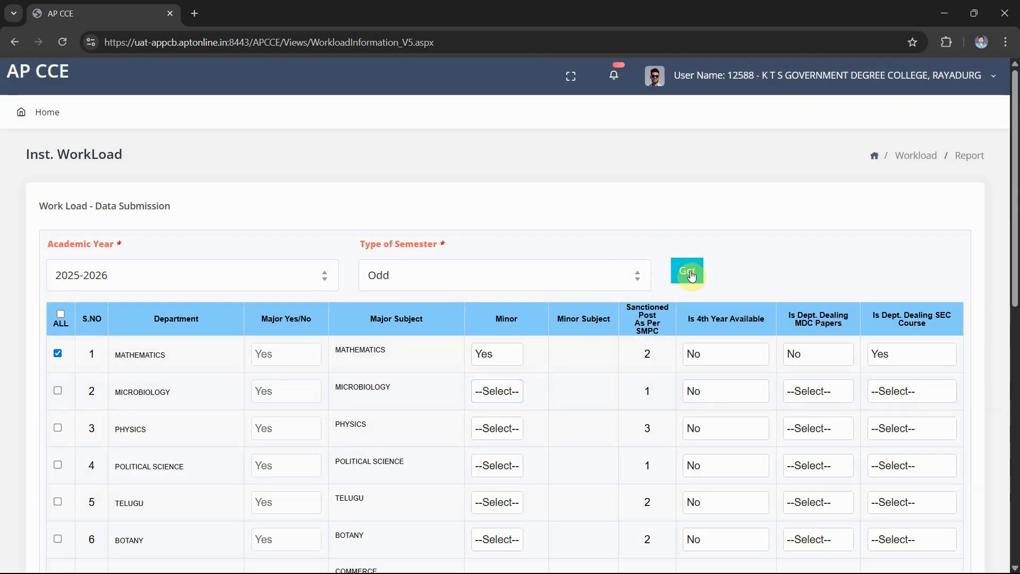
{"action": "scroll", "coordinate": [592, 417], "scroll_direction": "down", "scroll_amount": 10}
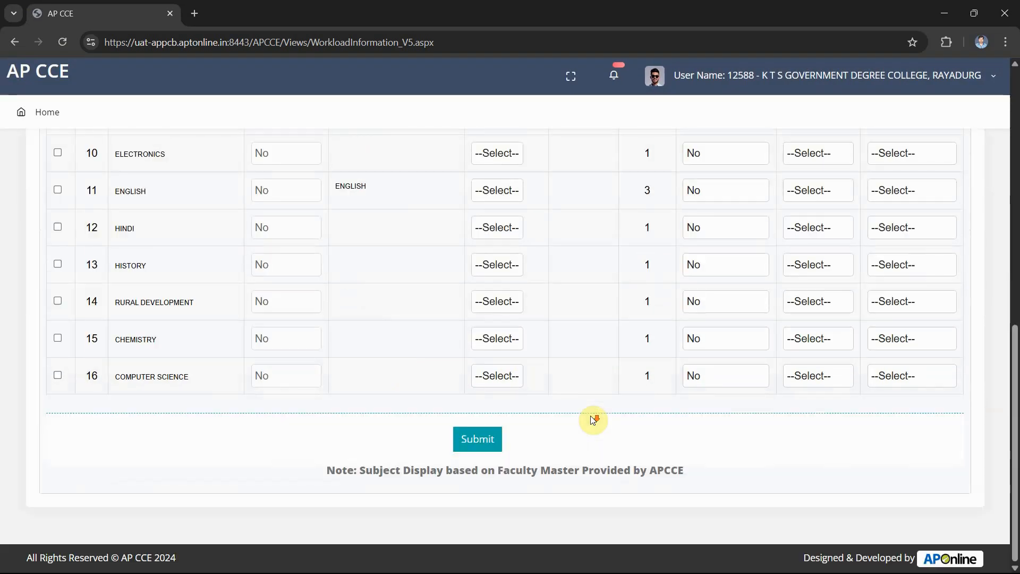
{"action": "scroll", "coordinate": [592, 417], "scroll_direction": "up", "scroll_amount": 10}
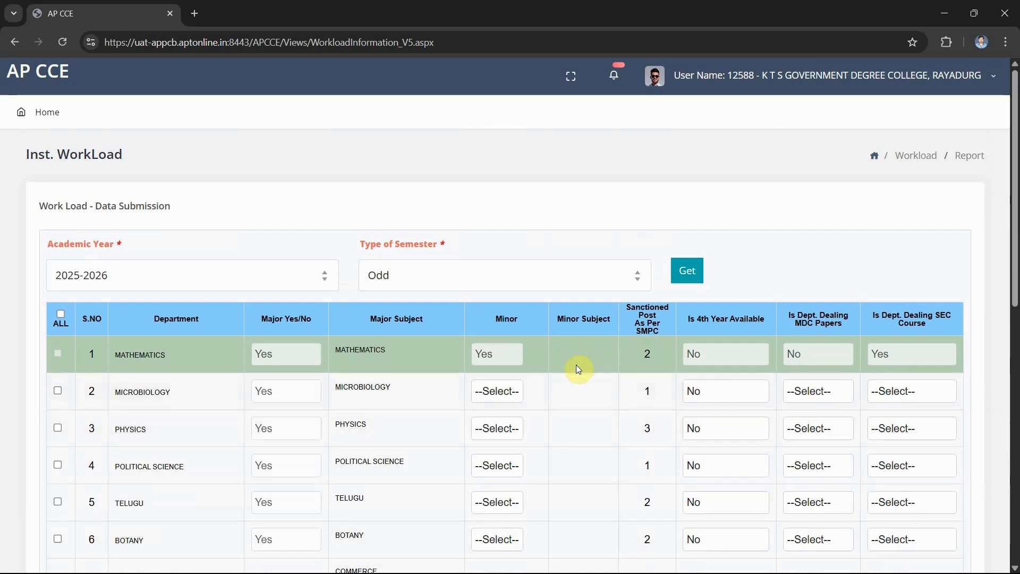
{"action": "scroll", "coordinate": [579, 369], "scroll_direction": "down", "scroll_amount": 7}
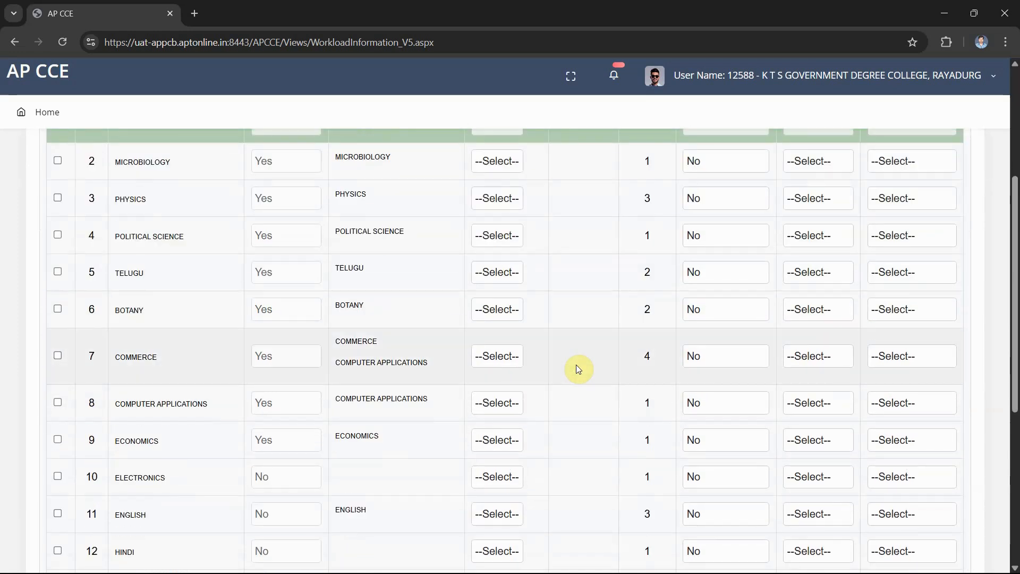
{"action": "scroll", "coordinate": [579, 368], "scroll_direction": "down", "scroll_amount": 4}
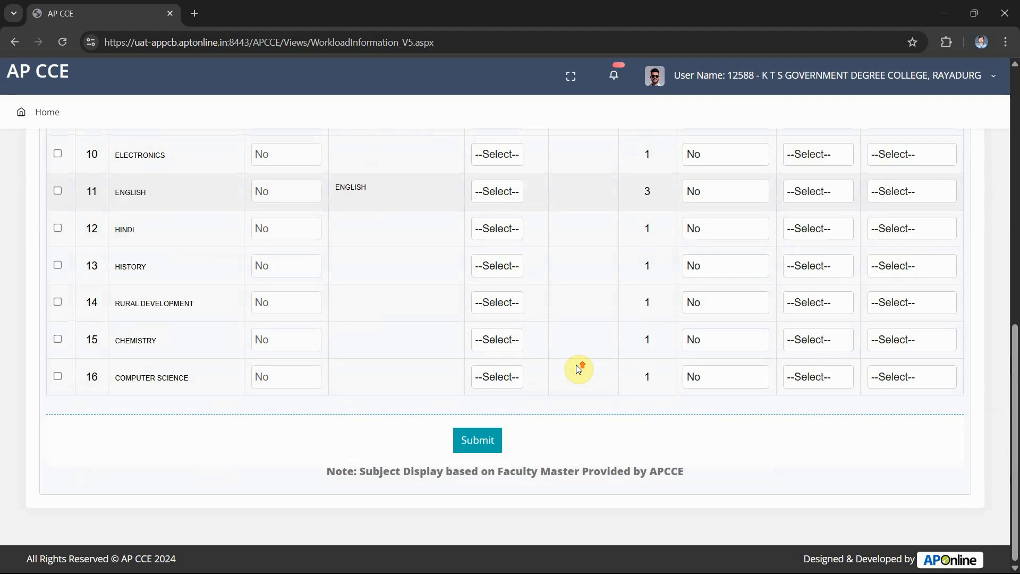
{"action": "scroll", "coordinate": [579, 368], "scroll_direction": "up", "scroll_amount": 10}
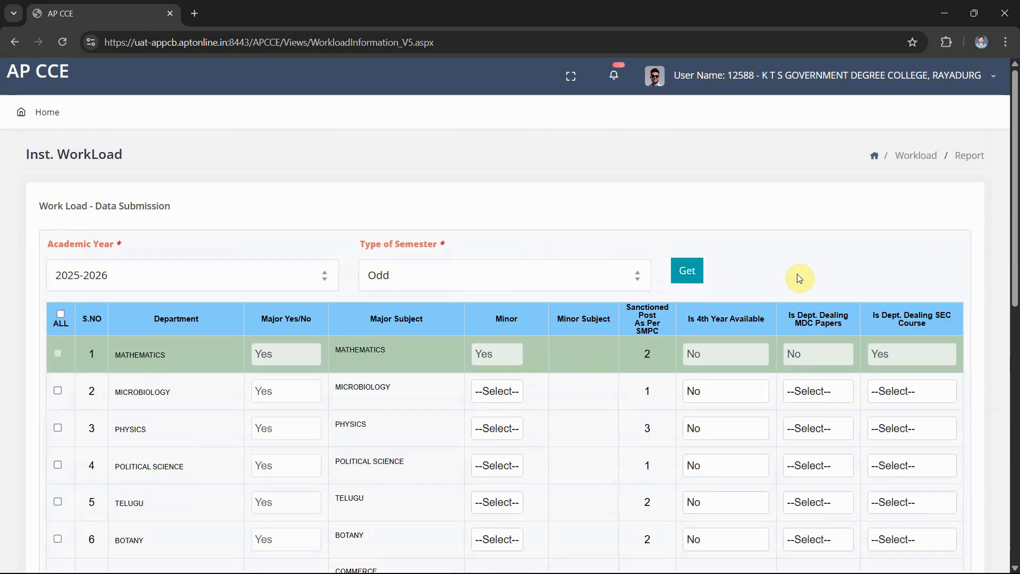
Open the institution workload report and load it for academic year 2025-2026 and semester type Odd.
{"action": "left_click", "coordinate": [970, 156]}
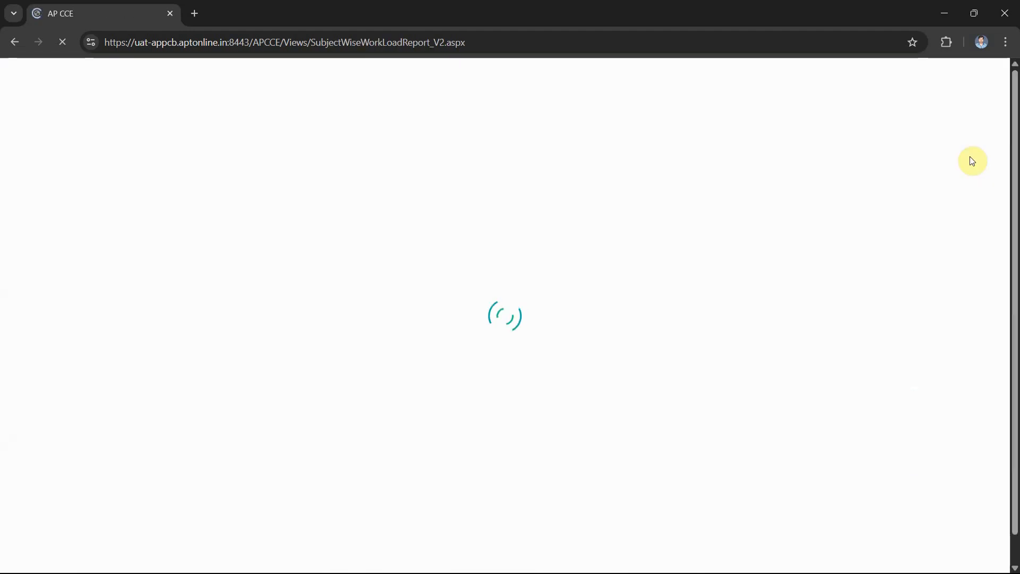
{"action": "left_click", "coordinate": [278, 273]}
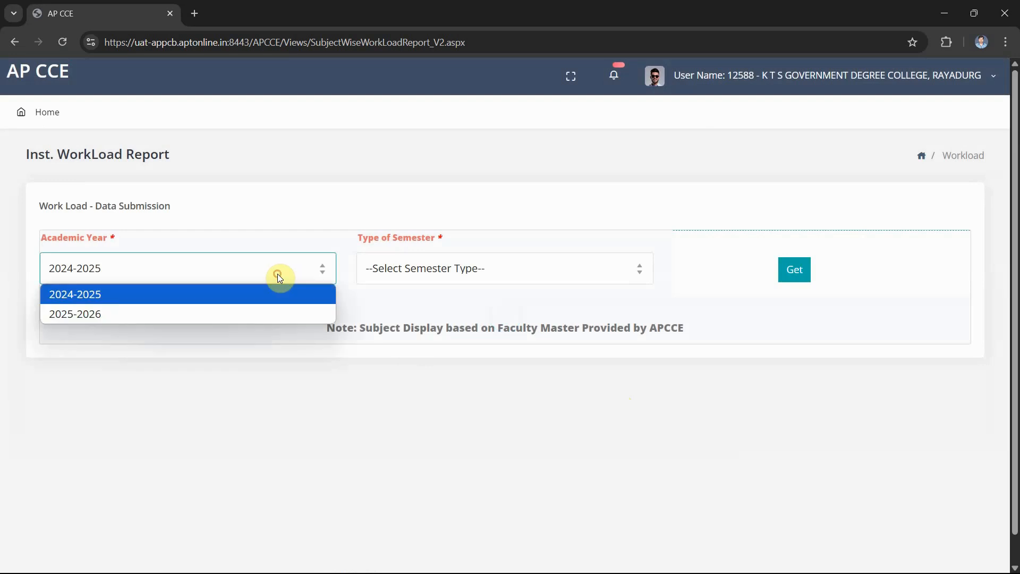
{"action": "left_click", "coordinate": [233, 316]}
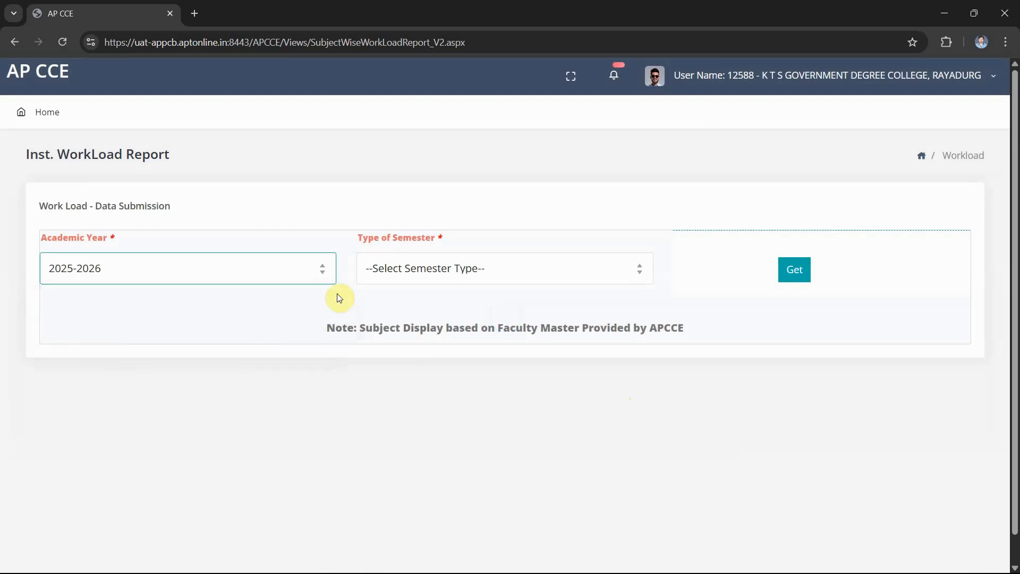
{"action": "left_click", "coordinate": [440, 268]}
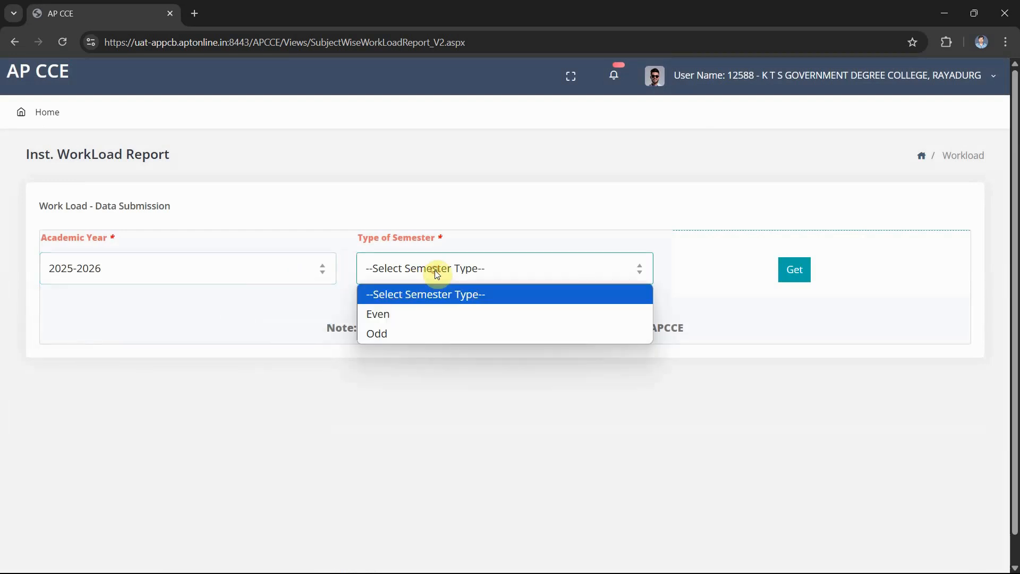
{"action": "left_click", "coordinate": [424, 335]}
{"action": "left_click", "coordinate": [791, 273]}
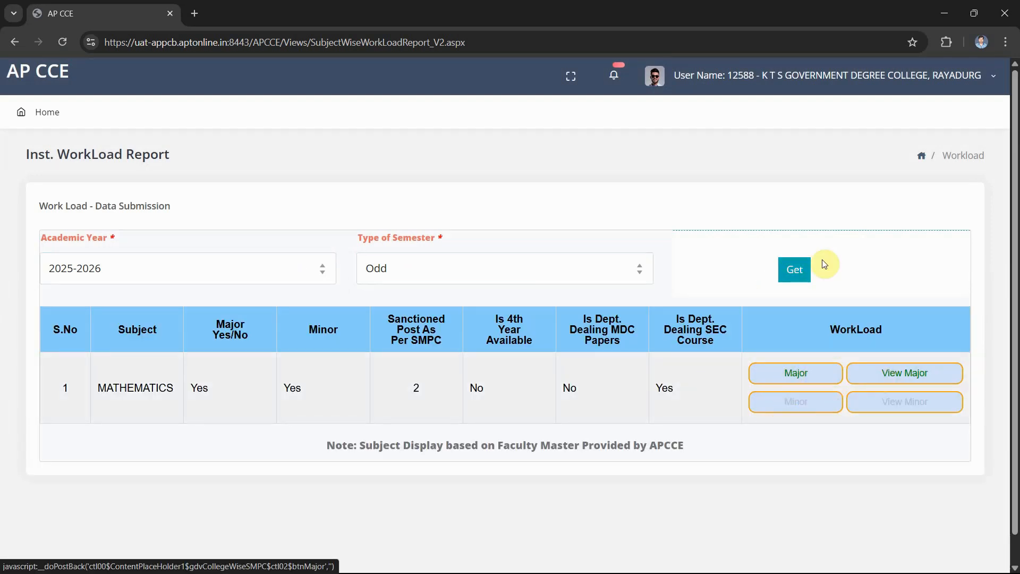
Return to the workload data submission page, load the departments for 2025-2026 Odd and review the list.
{"action": "left_click", "coordinate": [959, 157]}
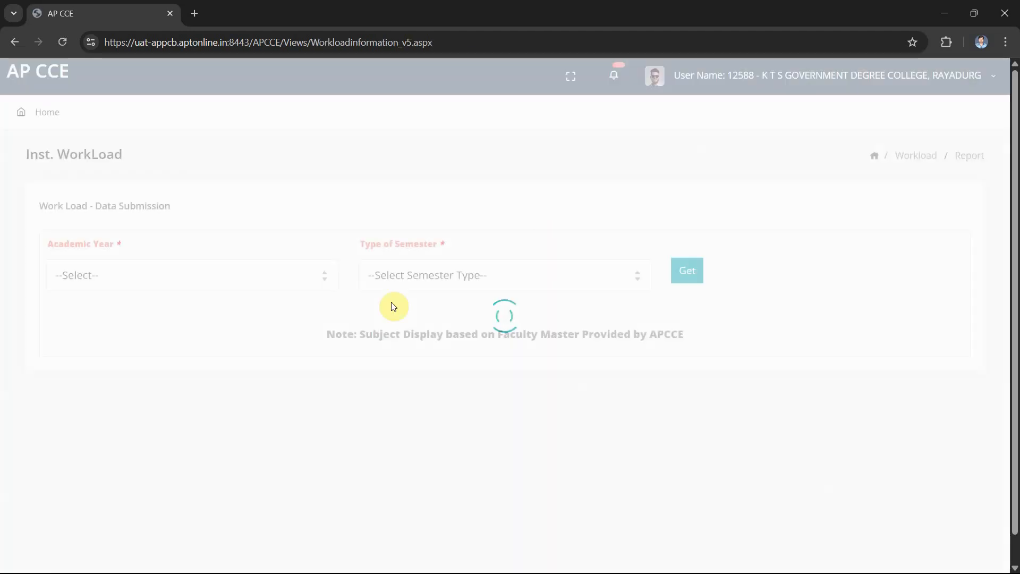
{"action": "left_click", "coordinate": [136, 270]}
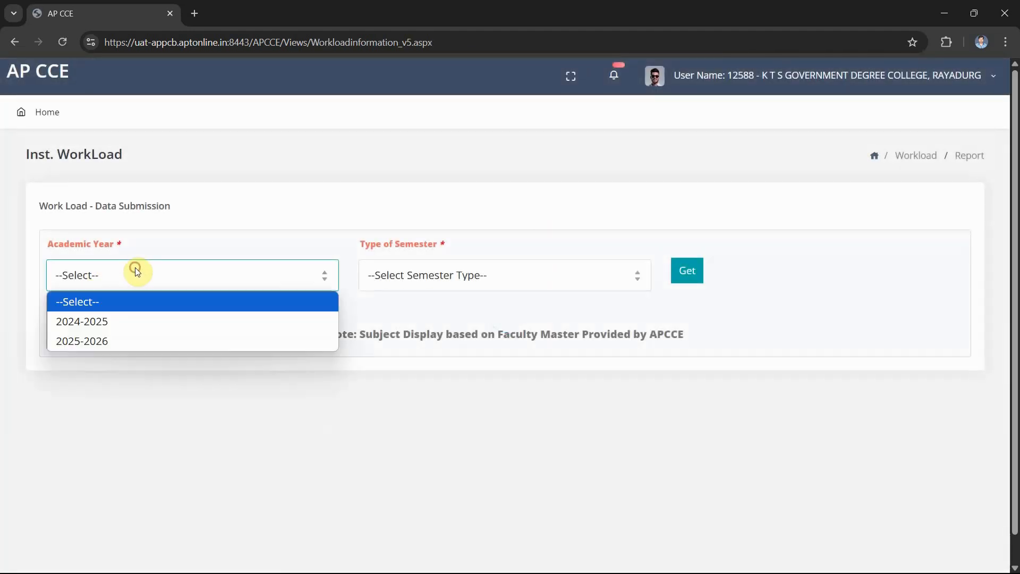
{"action": "left_click", "coordinate": [131, 340]}
{"action": "left_click", "coordinate": [452, 287]}
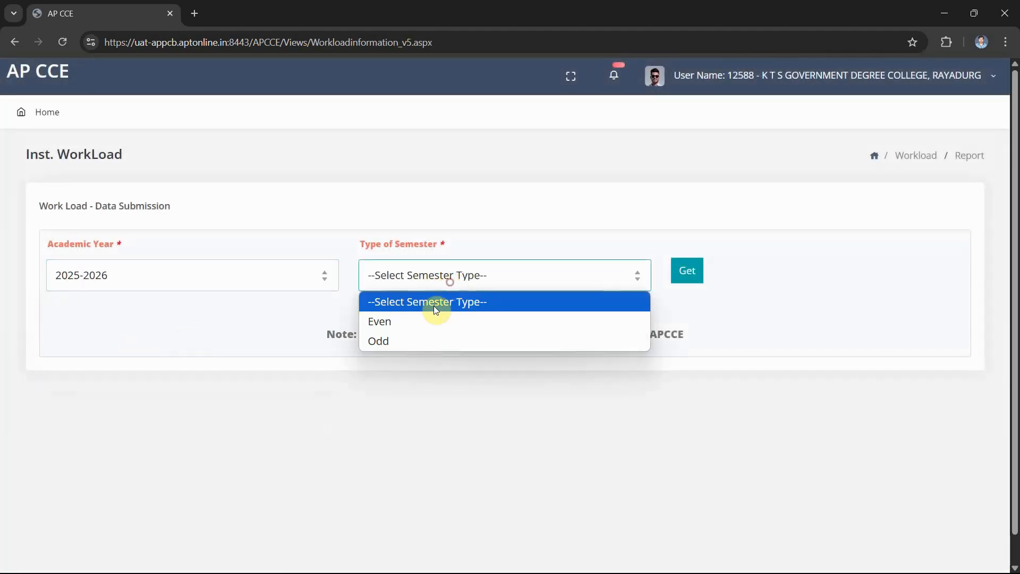
{"action": "left_click", "coordinate": [430, 342]}
{"action": "left_click", "coordinate": [683, 273]}
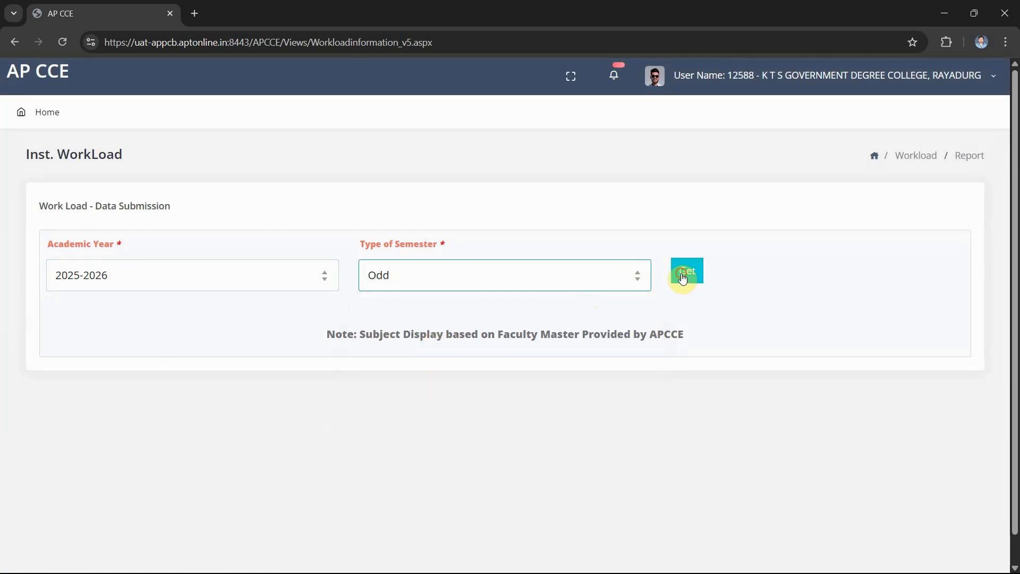
{"action": "scroll", "coordinate": [611, 410], "scroll_direction": "down", "scroll_amount": 9}
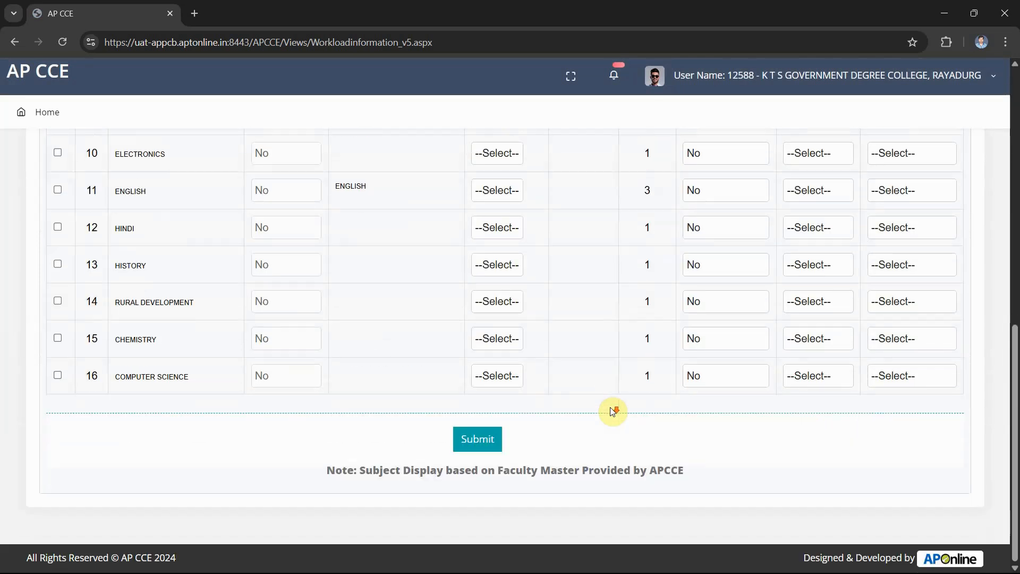
{"action": "scroll", "coordinate": [611, 410], "scroll_direction": "up", "scroll_amount": 7}
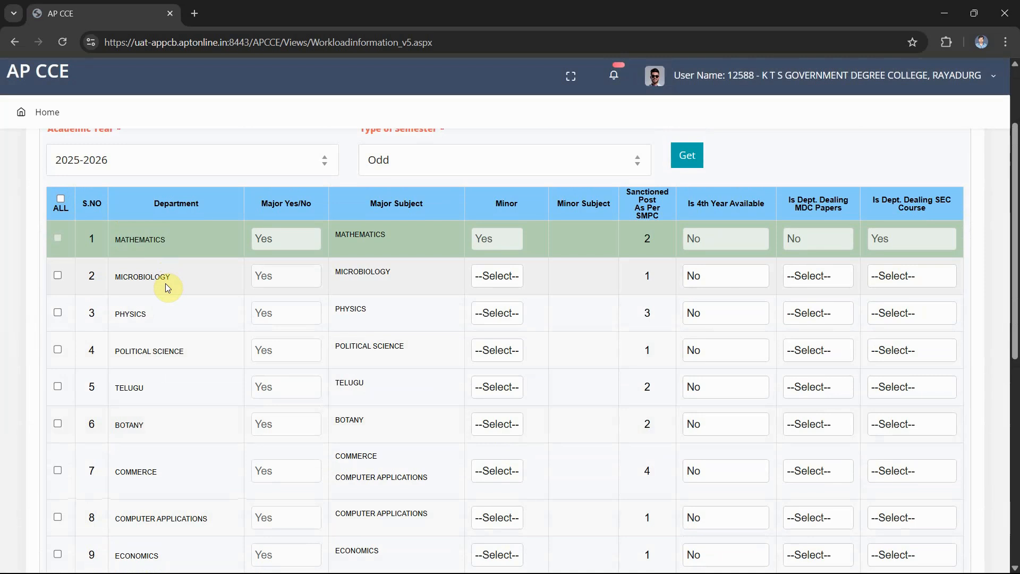
{"action": "scroll", "coordinate": [166, 287], "scroll_direction": "up", "scroll_amount": 2}
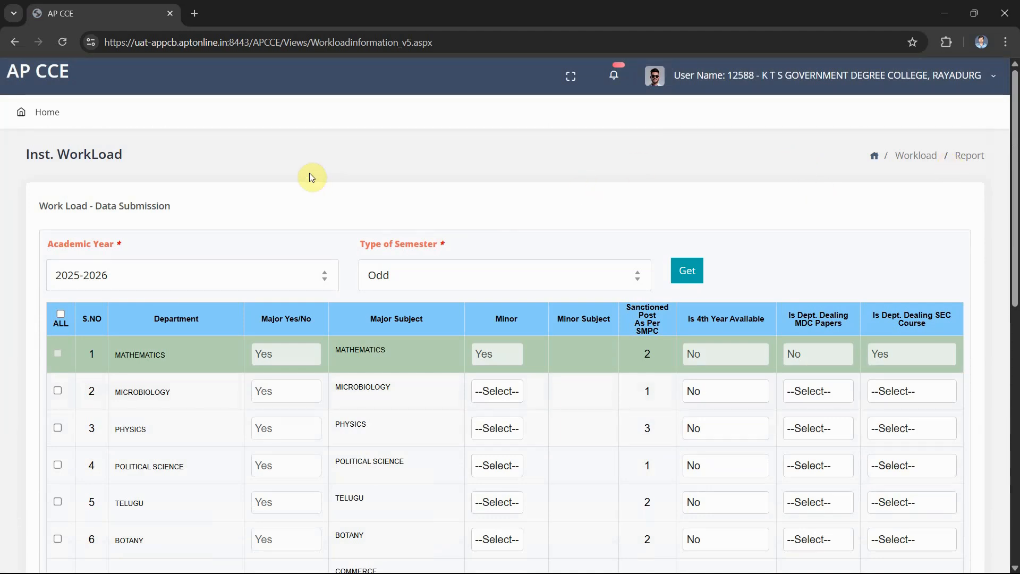
{"action": "left_click", "coordinate": [921, 163]}
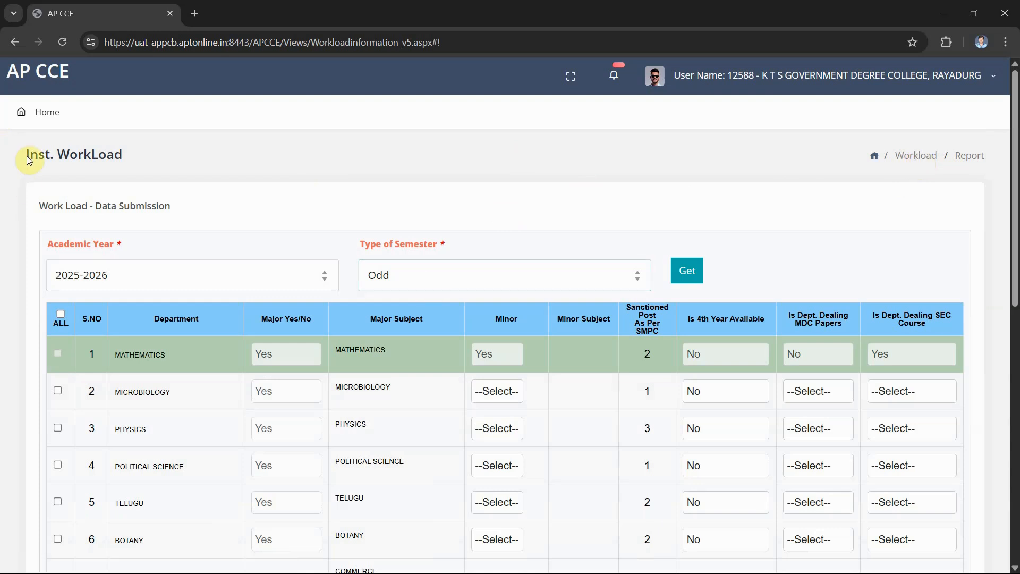
Reopen the workload data submission page from Home and load the departments for academic year 2025-2026 and semester type Odd.
{"action": "left_click", "coordinate": [47, 111]}
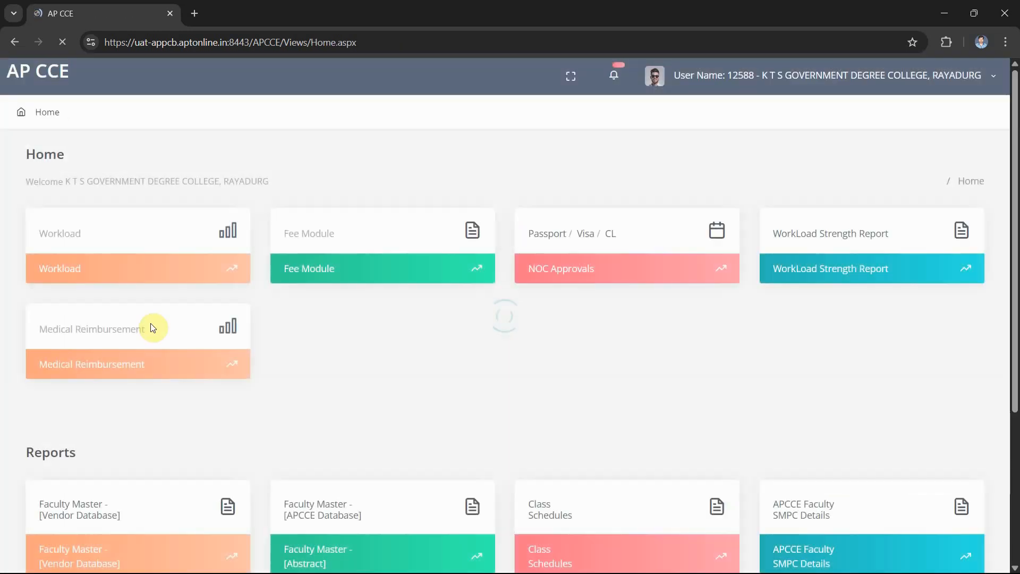
{"action": "left_click", "coordinate": [71, 236]}
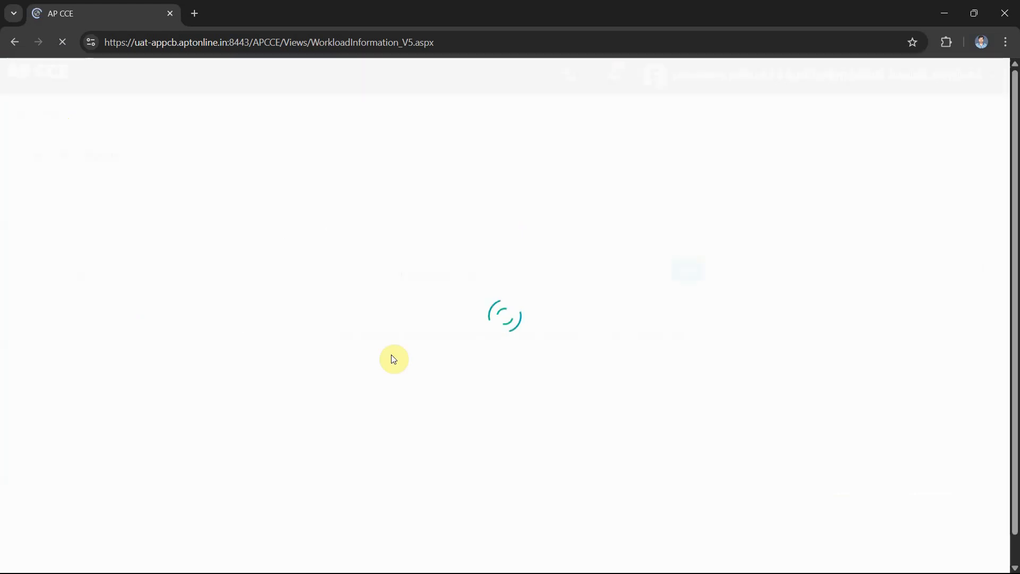
{"action": "left_click", "coordinate": [253, 280]}
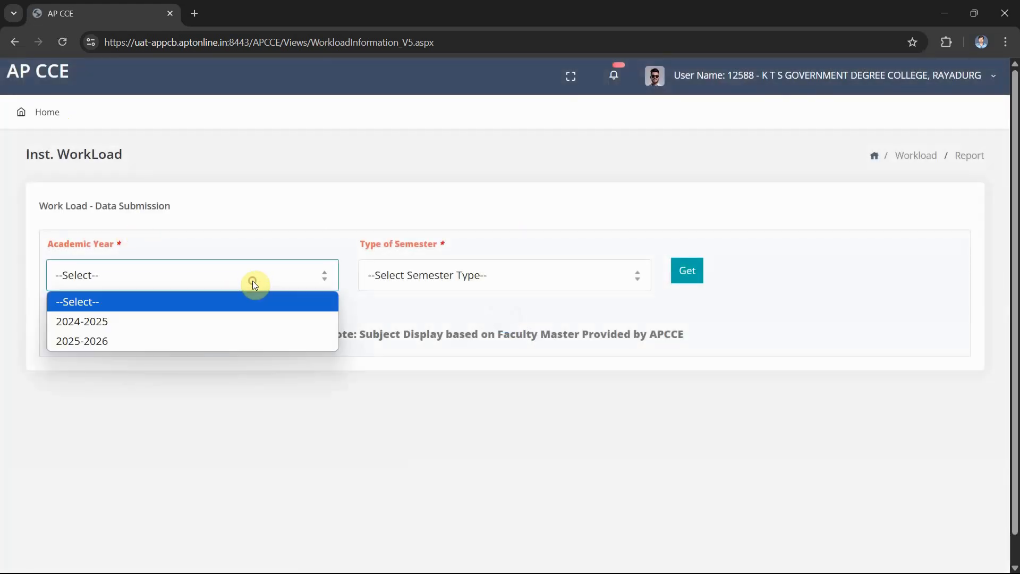
{"action": "left_click", "coordinate": [250, 341]}
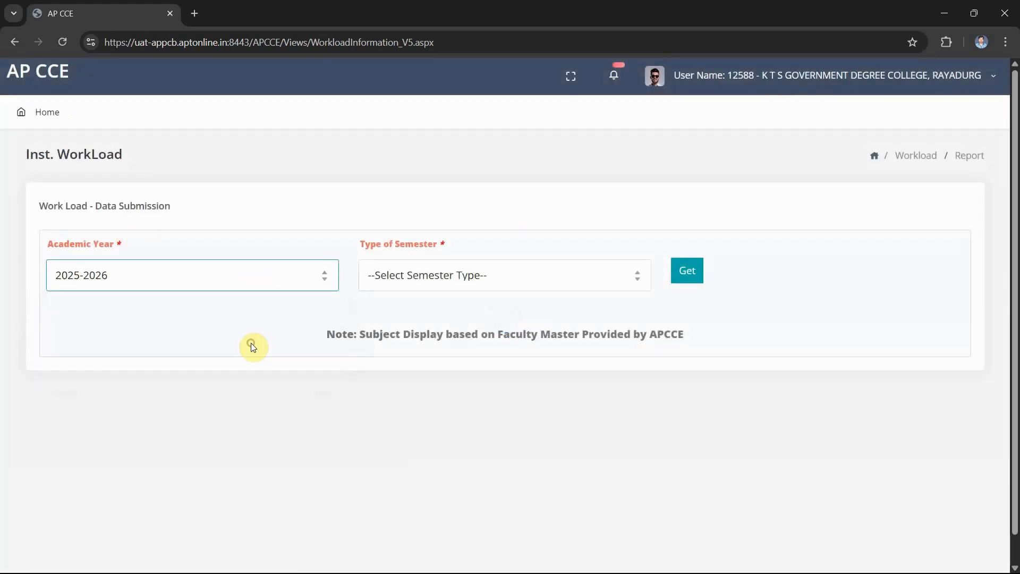
{"action": "left_click", "coordinate": [412, 279]}
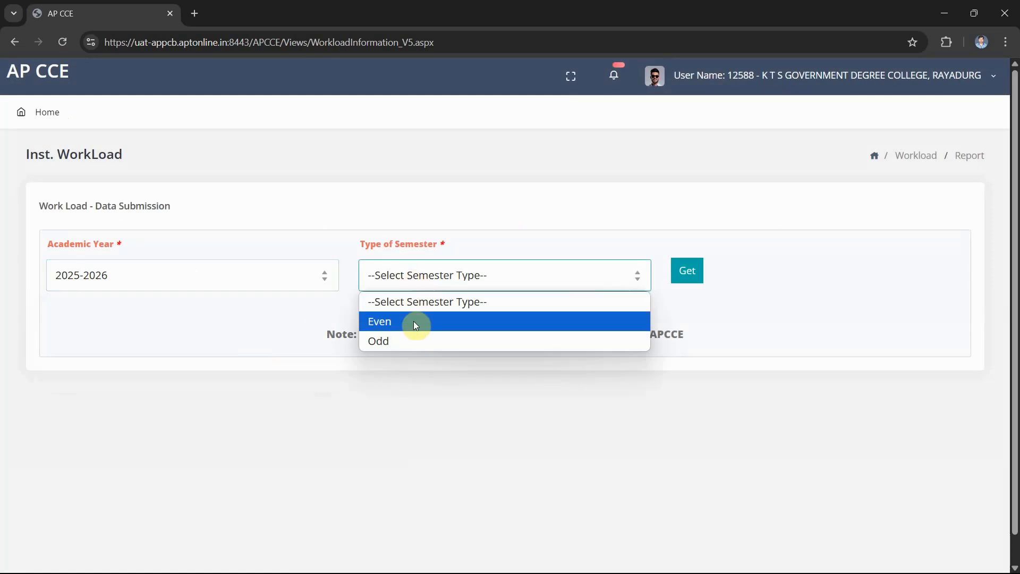
{"action": "left_click", "coordinate": [419, 344]}
{"action": "left_click", "coordinate": [690, 271]}
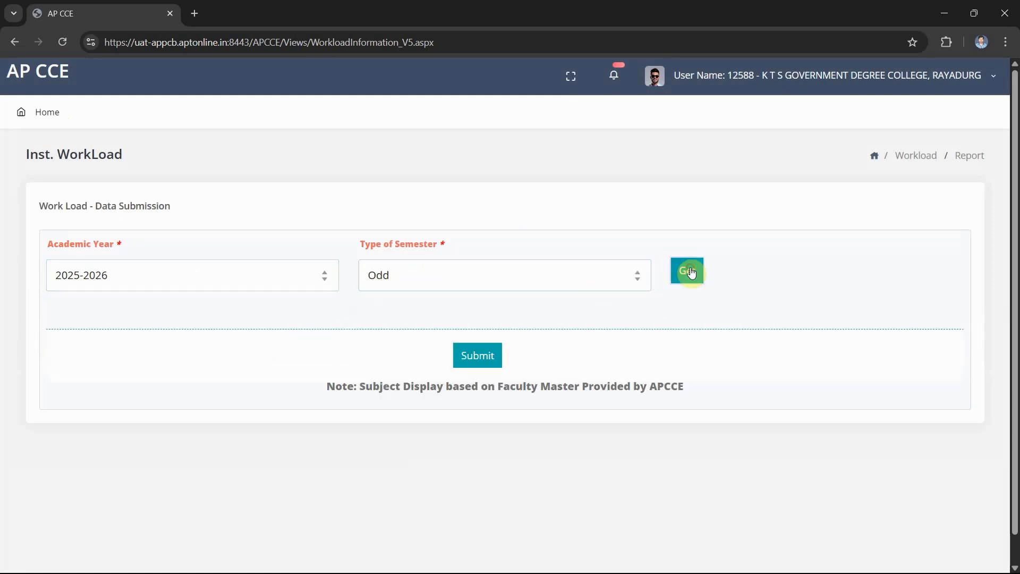
In the Commerce row, set Minor to Yes with Commerce as minor subject, and set both MDC papers and SEC course to No.
{"action": "scroll", "coordinate": [362, 369], "scroll_direction": "down", "scroll_amount": 7}
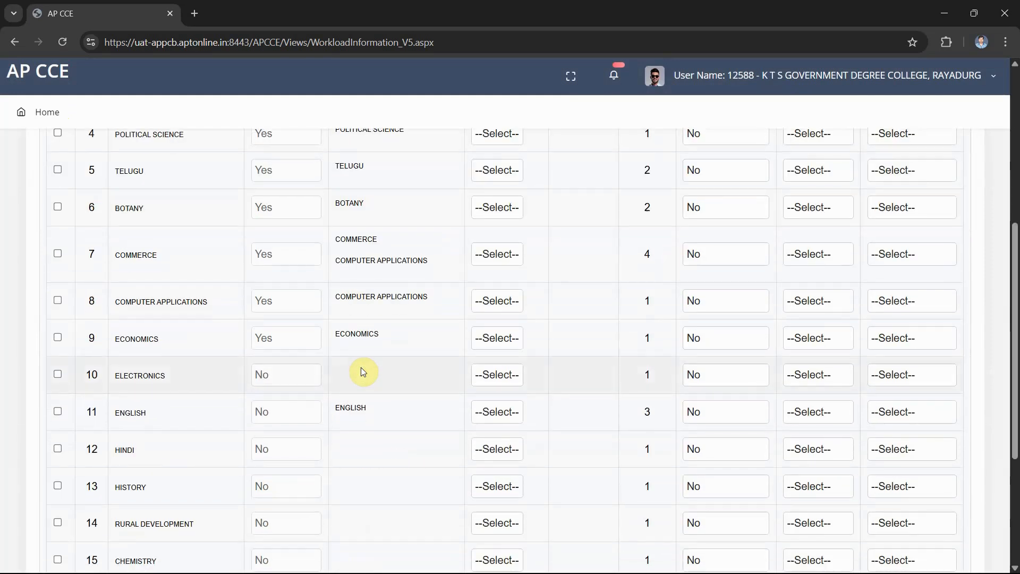
{"action": "scroll", "coordinate": [361, 370], "scroll_direction": "up", "scroll_amount": 1}
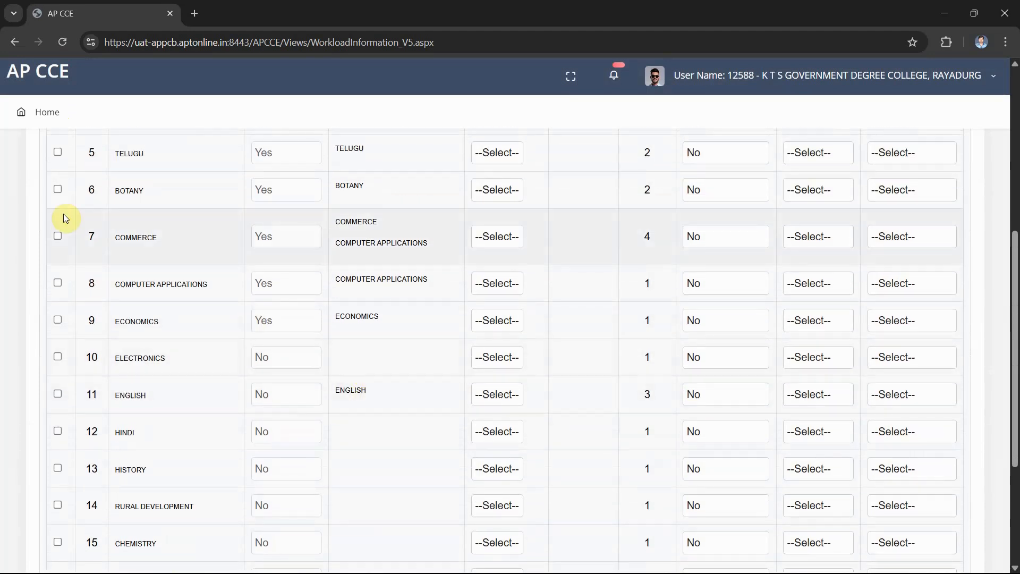
{"action": "left_click", "coordinate": [497, 235]}
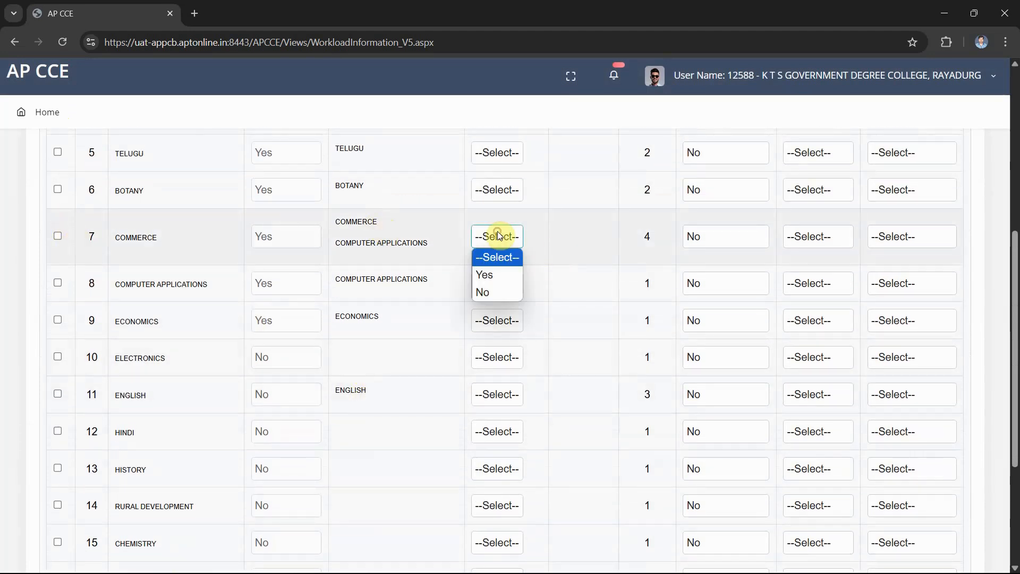
{"action": "left_click", "coordinate": [497, 273]}
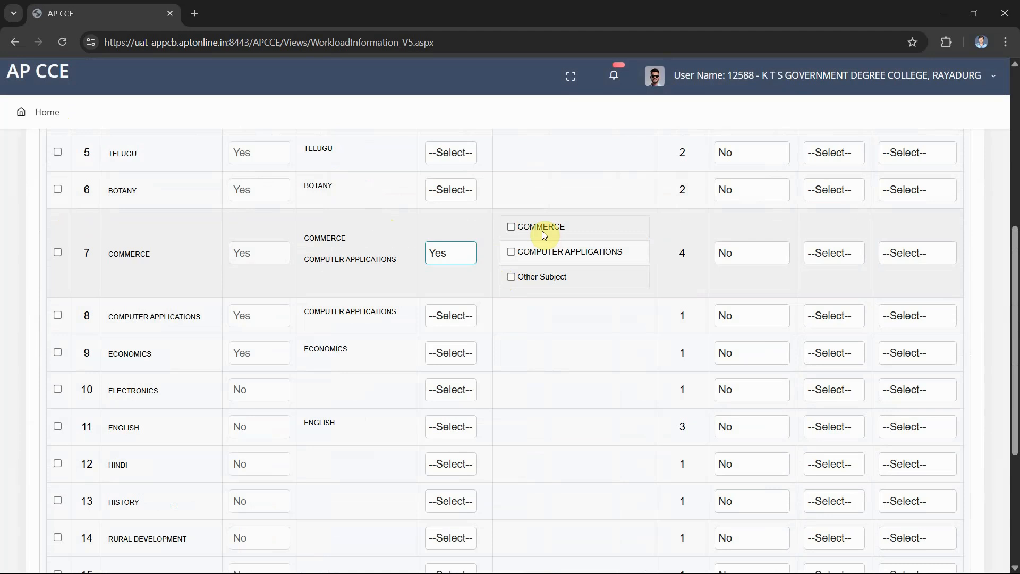
{"action": "left_click", "coordinate": [511, 226]}
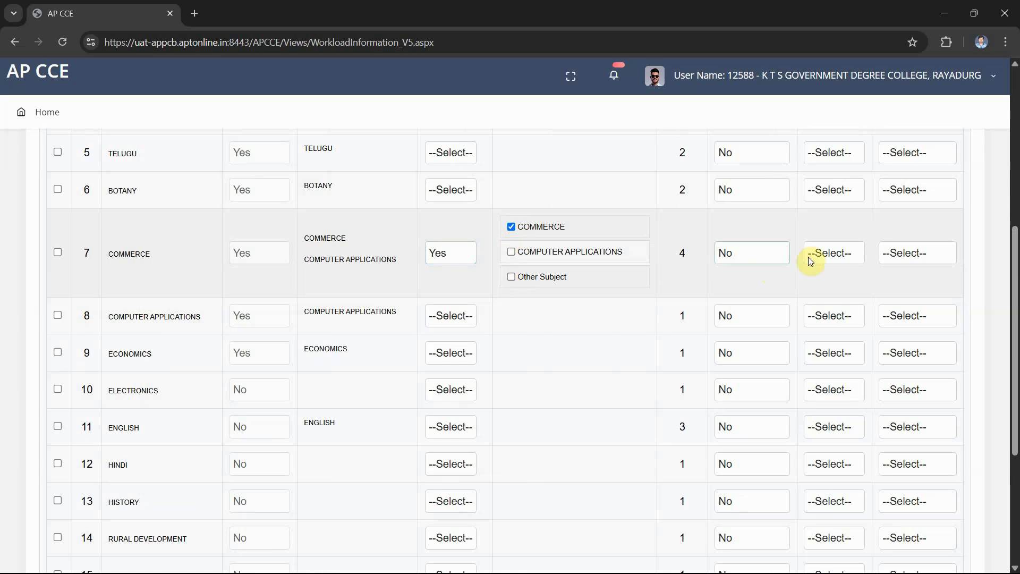
{"action": "left_click", "coordinate": [824, 255]}
{"action": "left_click", "coordinate": [822, 307]}
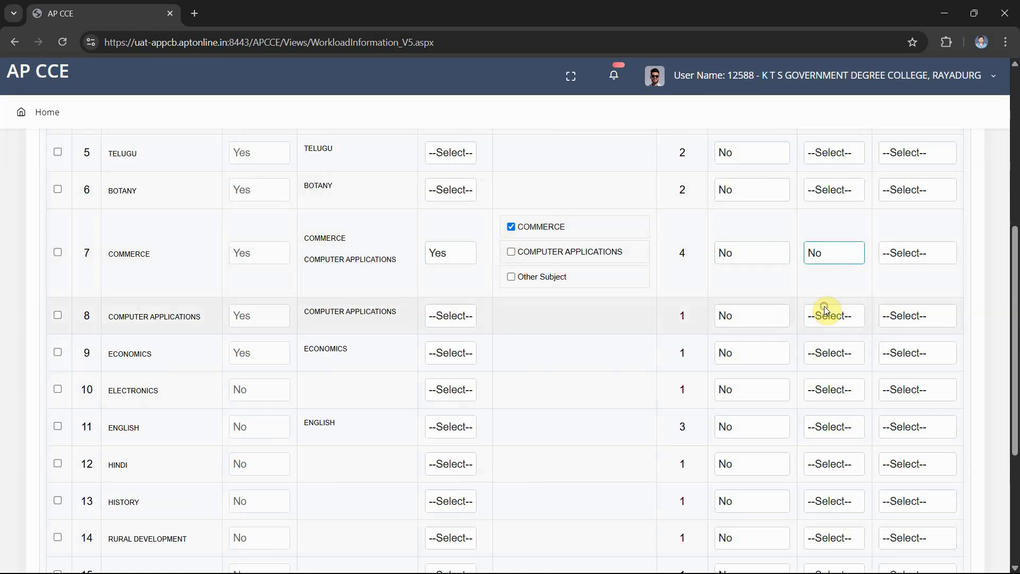
{"action": "left_click", "coordinate": [932, 256]}
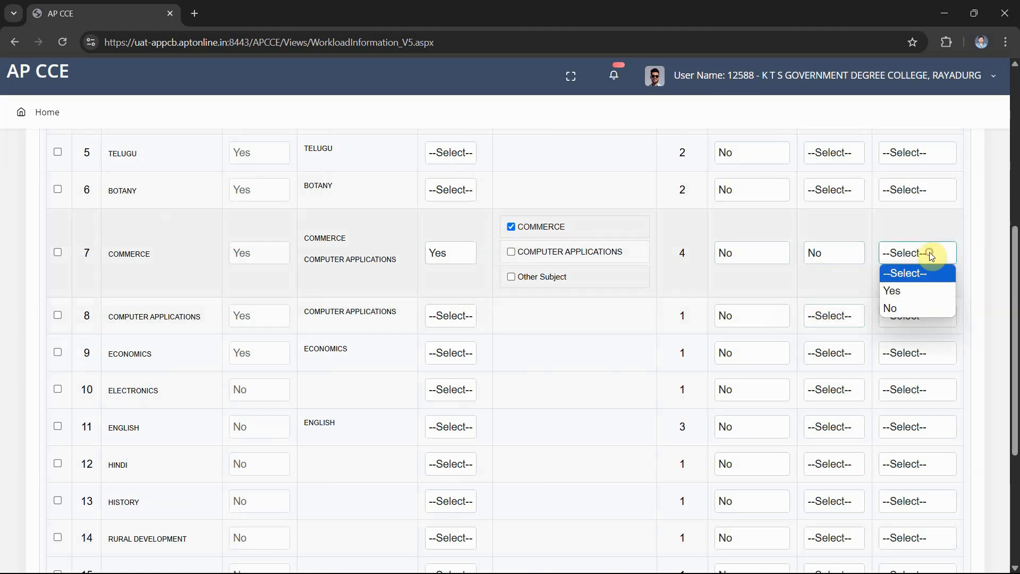
{"action": "left_click", "coordinate": [899, 310]}
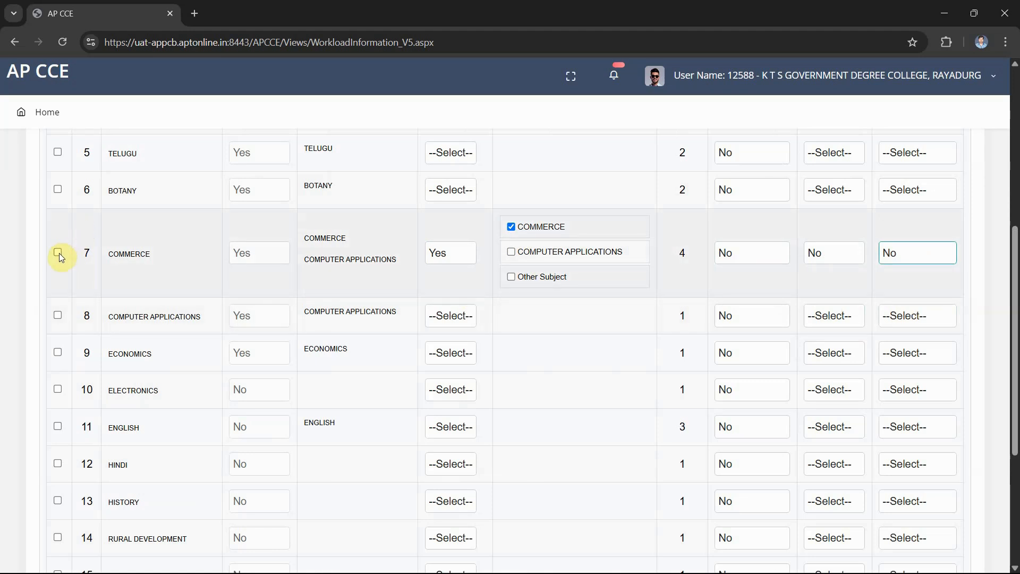
Mark the Commerce department for submission, submit the workload data and dismiss the confirmation.
{"action": "left_click", "coordinate": [58, 252]}
{"action": "scroll", "coordinate": [493, 286], "scroll_direction": "down", "scroll_amount": 4}
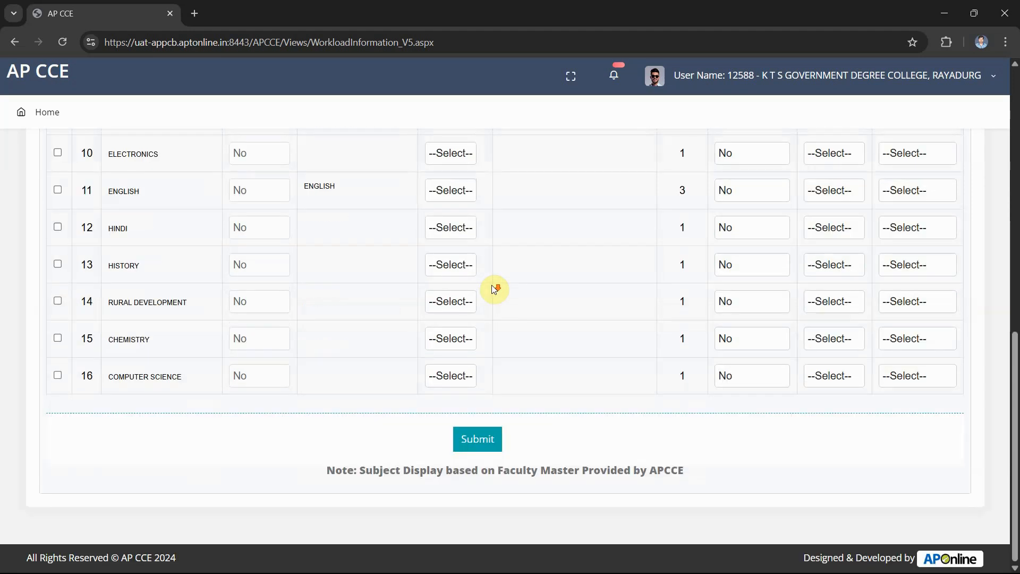
{"action": "left_click", "coordinate": [486, 442]}
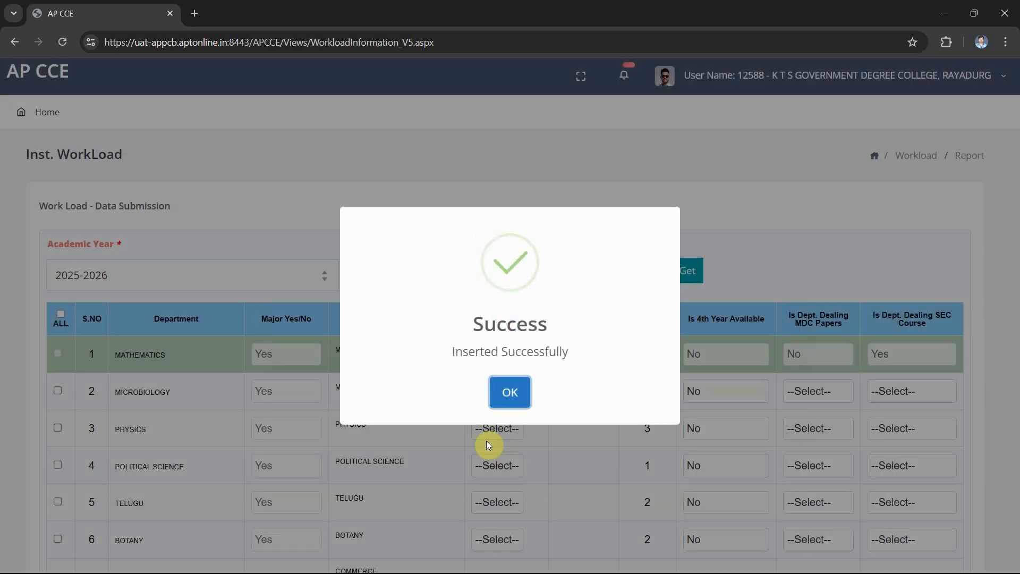
{"action": "left_click", "coordinate": [508, 394]}
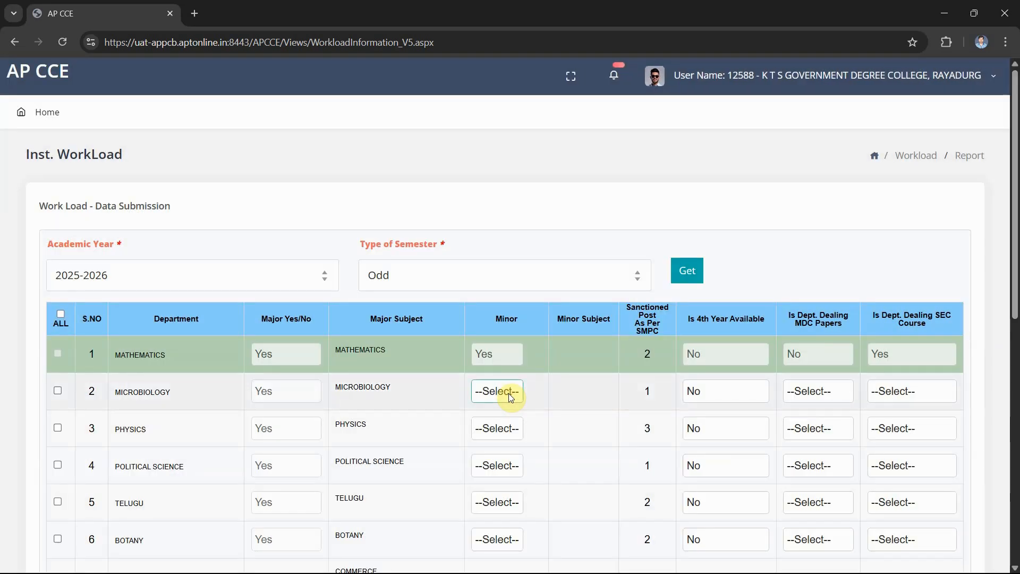
Reload the 2025-2026 Odd department list and check the submission status of the Commerce row.
{"action": "scroll", "coordinate": [665, 334], "scroll_direction": "down", "scroll_amount": 10}
{"action": "scroll", "coordinate": [668, 338], "scroll_direction": "up", "scroll_amount": 10}
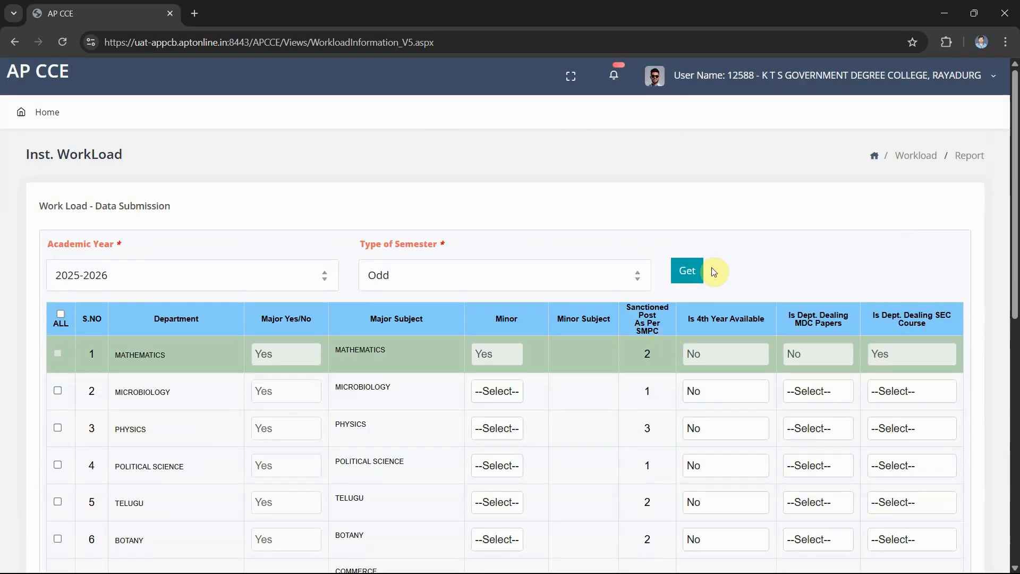
{"action": "left_click", "coordinate": [691, 277]}
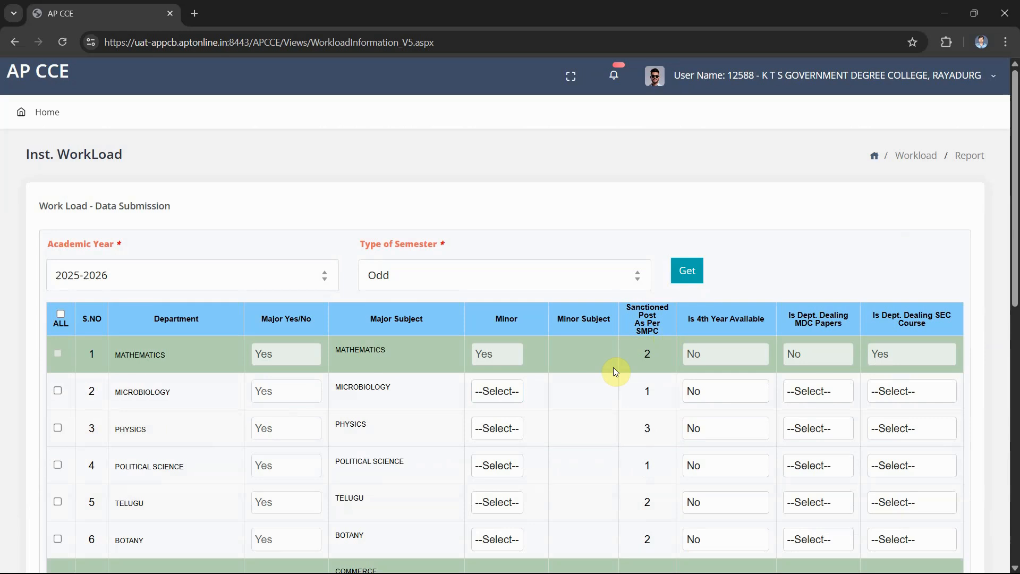
{"action": "scroll", "coordinate": [615, 372], "scroll_direction": "down", "scroll_amount": 10}
{"action": "scroll", "coordinate": [615, 372], "scroll_direction": "up", "scroll_amount": 5}
{"action": "scroll", "coordinate": [615, 372], "scroll_direction": "up", "scroll_amount": 5}
{"action": "scroll", "coordinate": [615, 371], "scroll_direction": "down", "scroll_amount": 5}
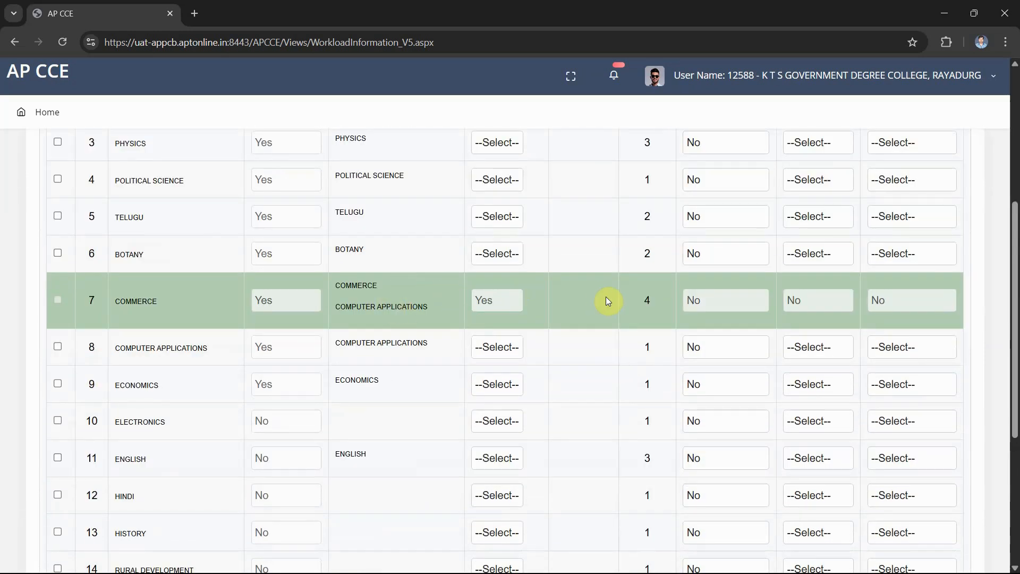
{"action": "scroll", "coordinate": [608, 298], "scroll_direction": "up", "scroll_amount": 5}
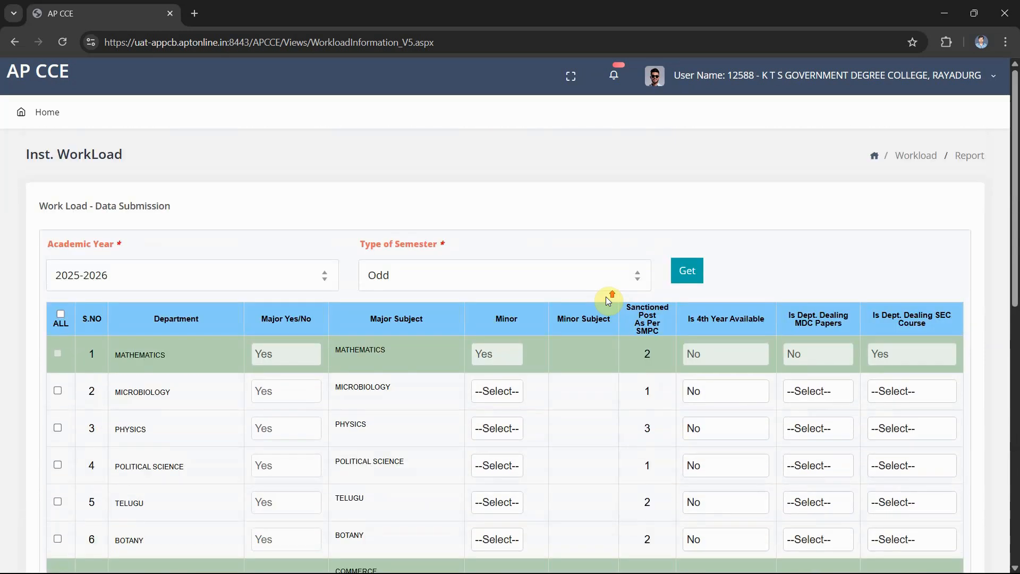
Open the institution workload report and load it for academic year 2025-2026 and semester type Odd.
{"action": "left_click", "coordinate": [967, 159]}
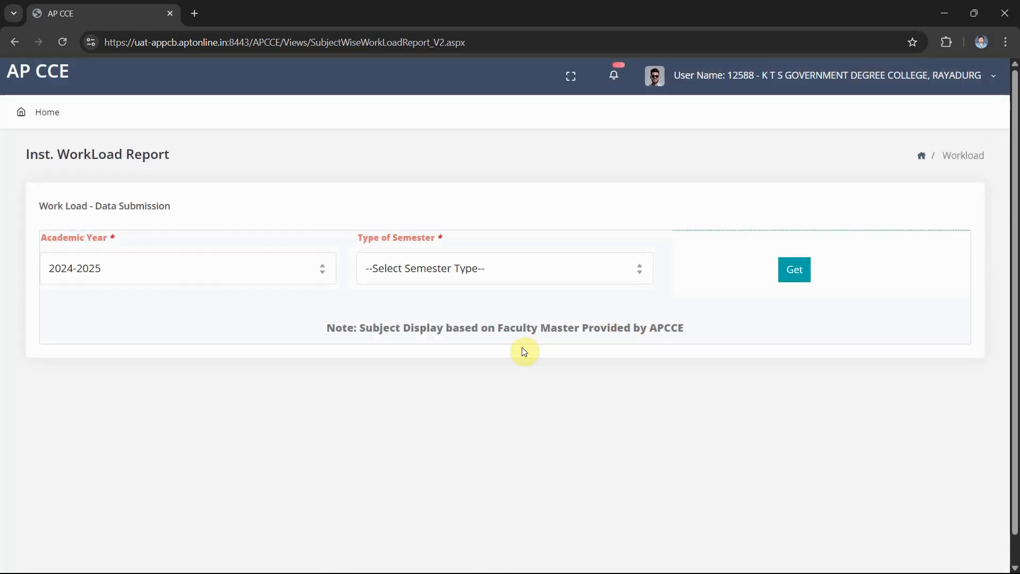
{"action": "left_click", "coordinate": [229, 264]}
{"action": "left_click", "coordinate": [206, 312]}
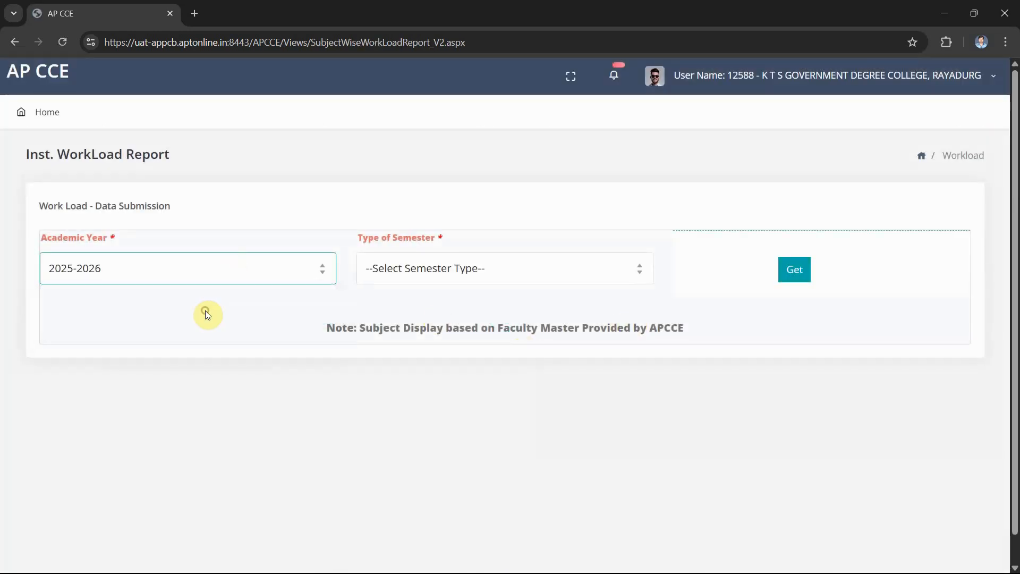
{"action": "left_click", "coordinate": [444, 281]}
{"action": "left_click", "coordinate": [439, 334]}
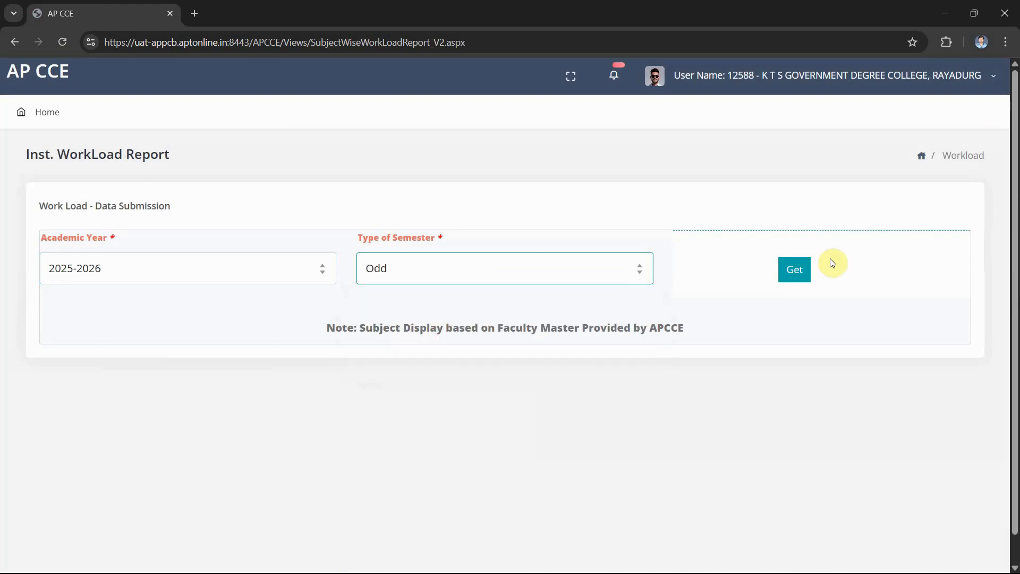
{"action": "left_click", "coordinate": [792, 274]}
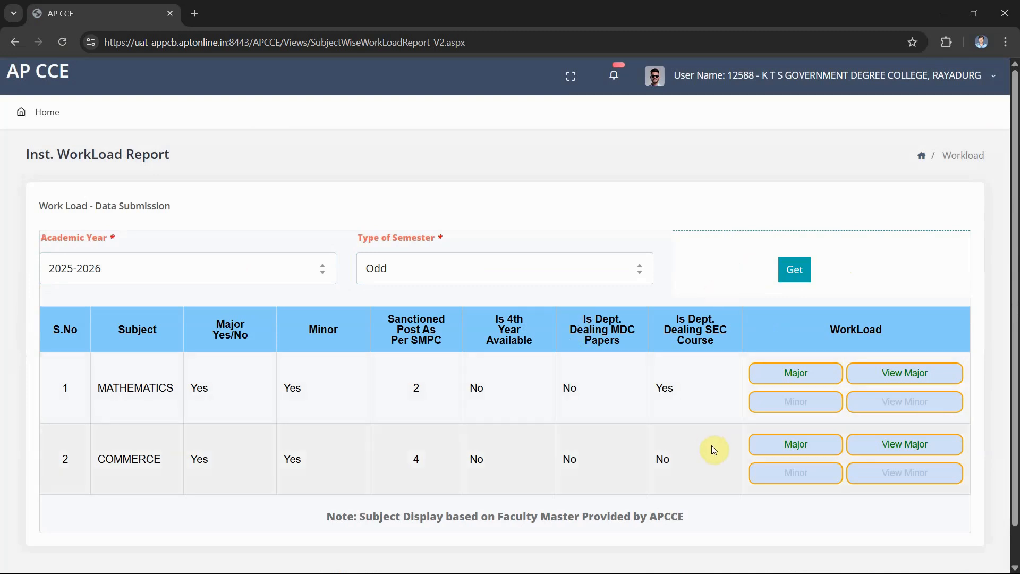
Open the major workload form for Commerce and set its major category to Computer Applications.
{"action": "left_click", "coordinate": [787, 445]}
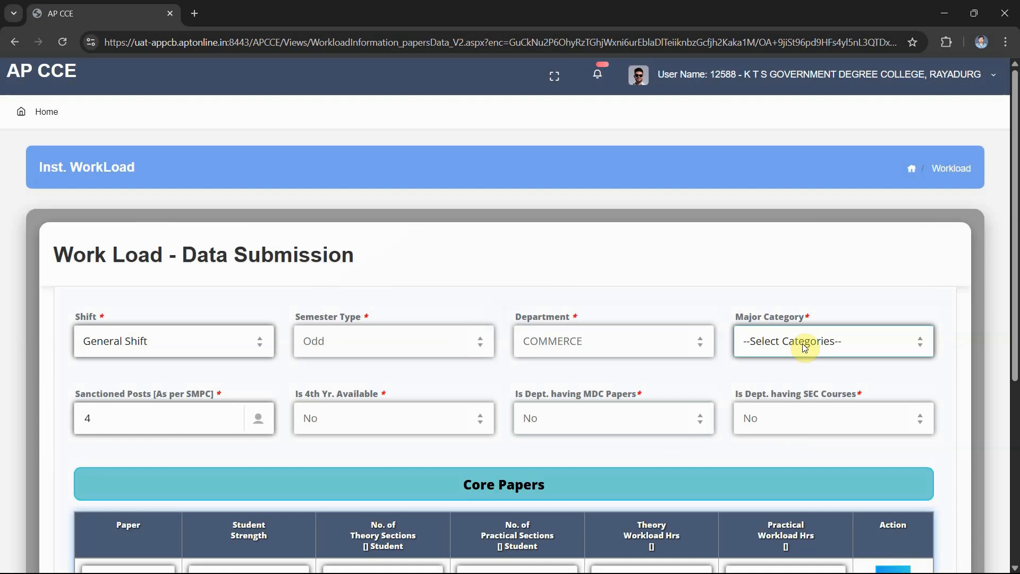
{"action": "left_click", "coordinate": [805, 346]}
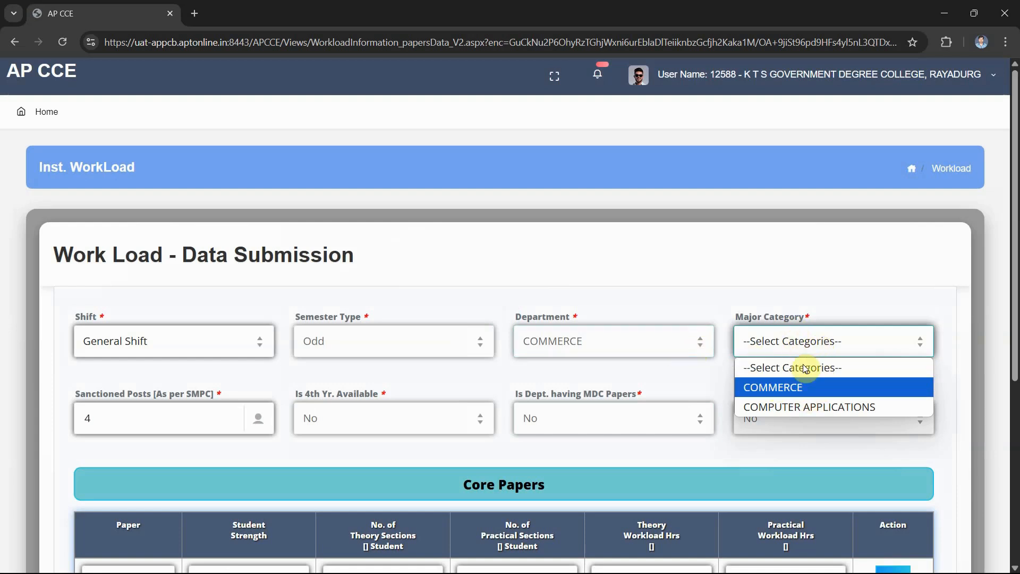
{"action": "left_click", "coordinate": [813, 407]}
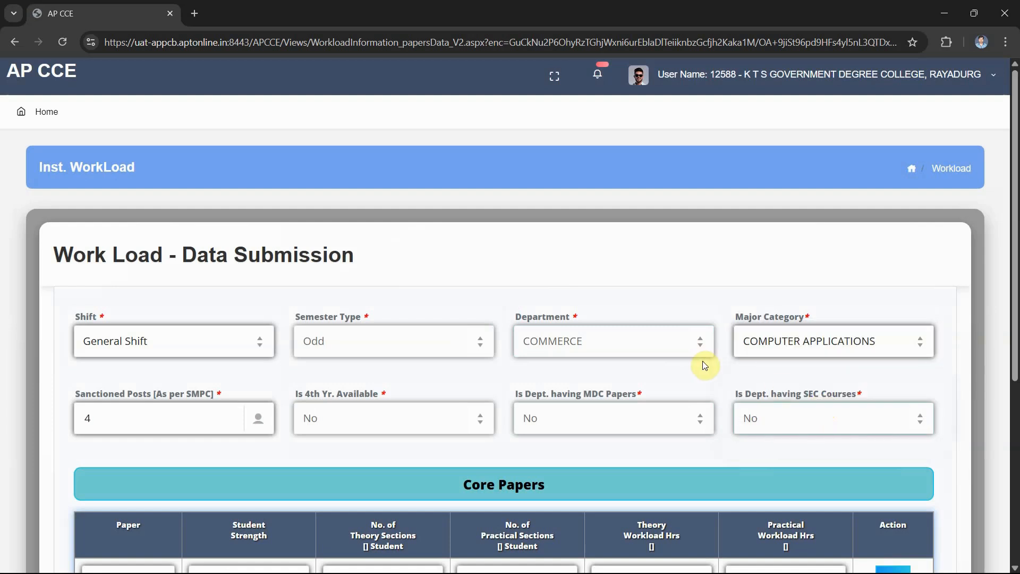
Add core Paper - 1 with a student strength of 30 and 3 theory workload hours.
{"action": "scroll", "coordinate": [724, 382], "scroll_direction": "down", "scroll_amount": 4}
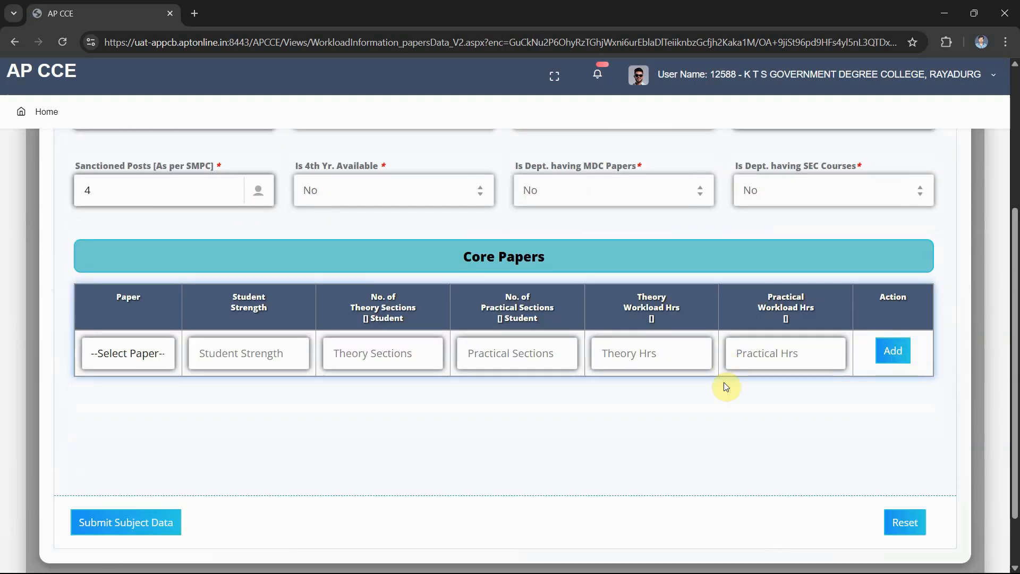
{"action": "left_click", "coordinate": [125, 361]}
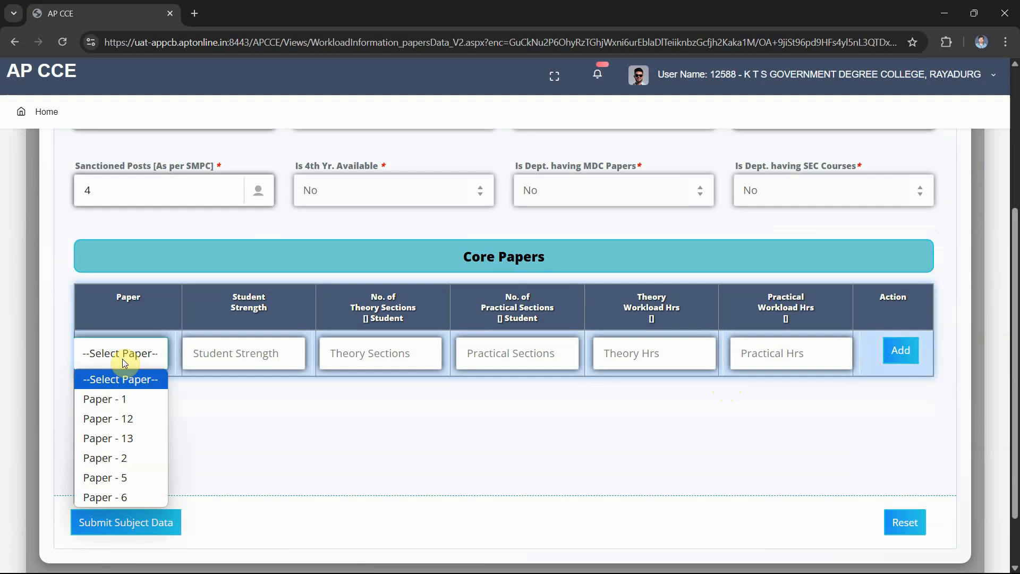
{"action": "left_click", "coordinate": [135, 400]}
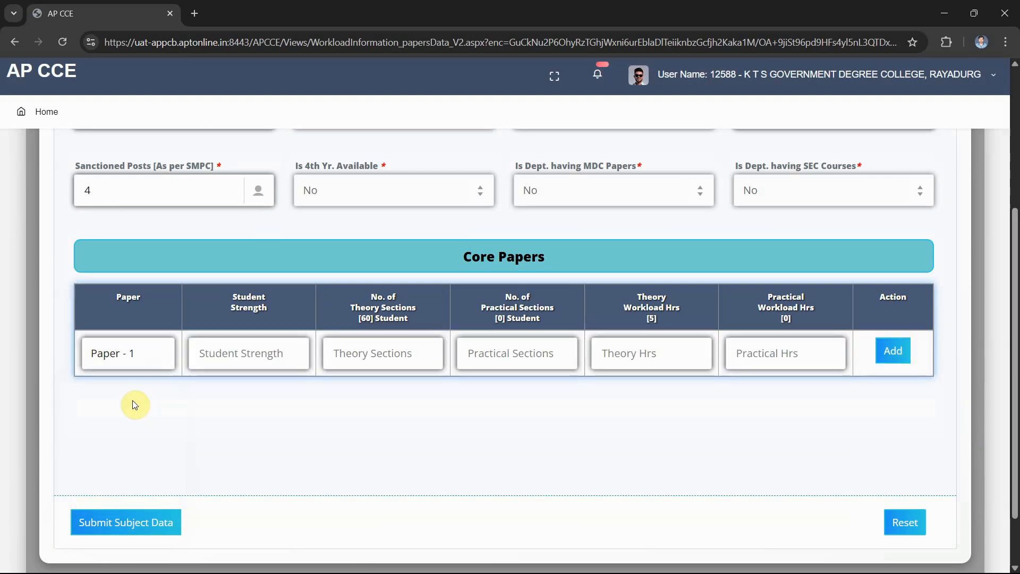
{"action": "left_click", "coordinate": [242, 354]}
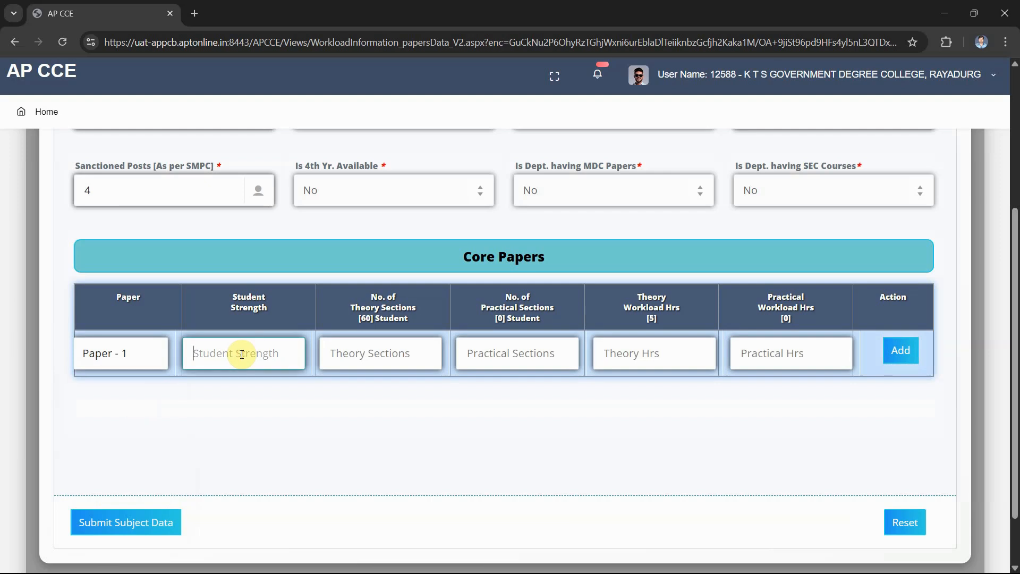
{"action": "type", "text": "30"}
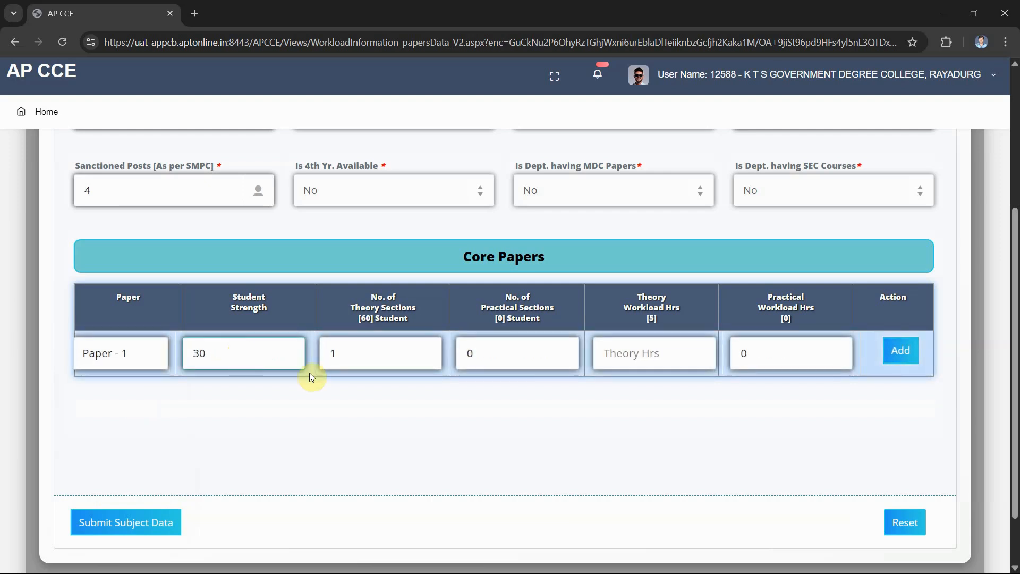
{"action": "left_click", "coordinate": [642, 352]}
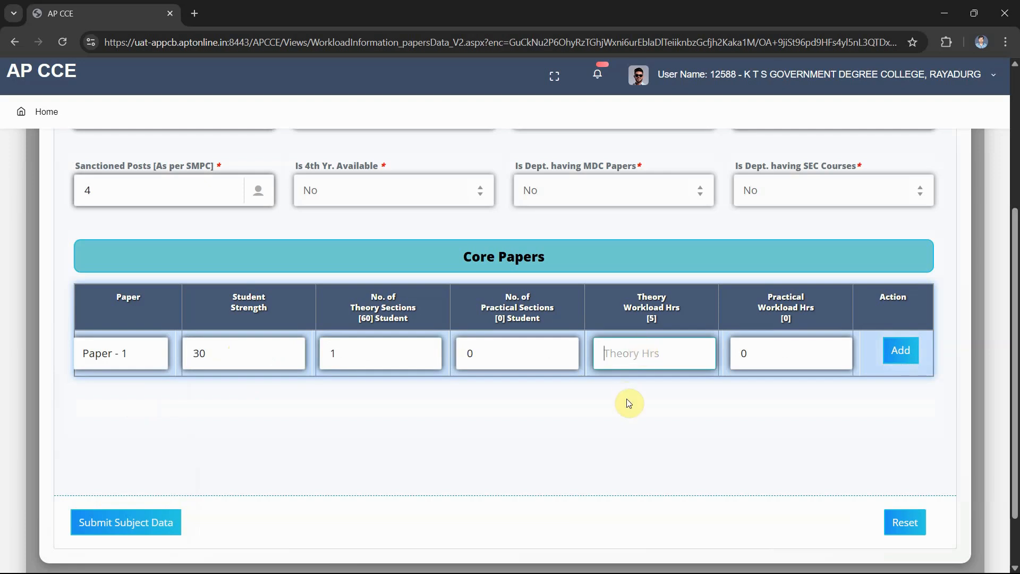
{"action": "scroll", "coordinate": [627, 404], "scroll_direction": "up", "scroll_amount": 3}
{"action": "scroll", "coordinate": [629, 407], "scroll_direction": "down", "scroll_amount": 3}
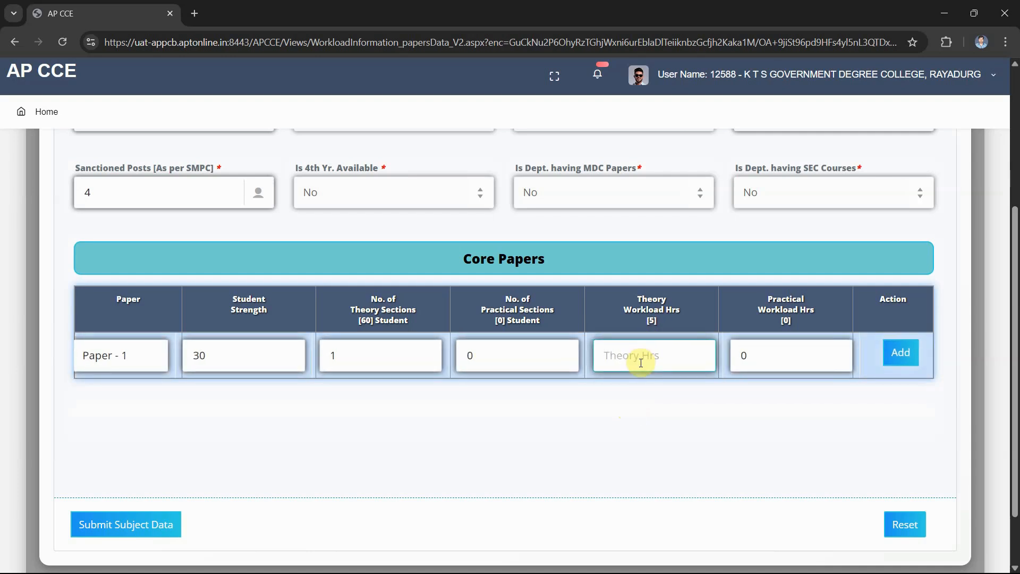
{"action": "type", "text": "3"}
{"action": "left_click", "coordinate": [903, 357]}
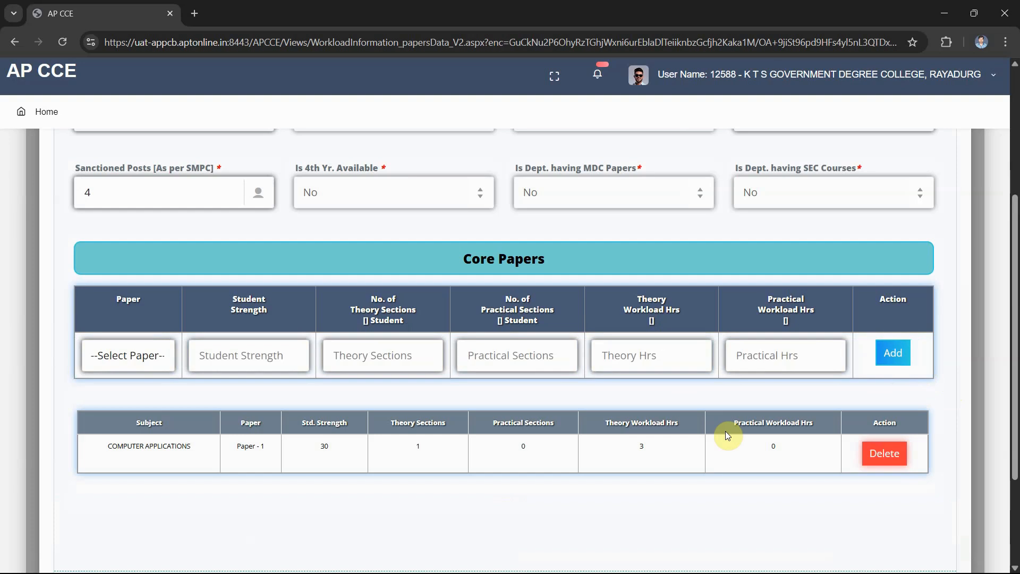
Submit the Computer Applications subject data and dismiss the confirmation message.
{"action": "left_click", "coordinate": [641, 360]}
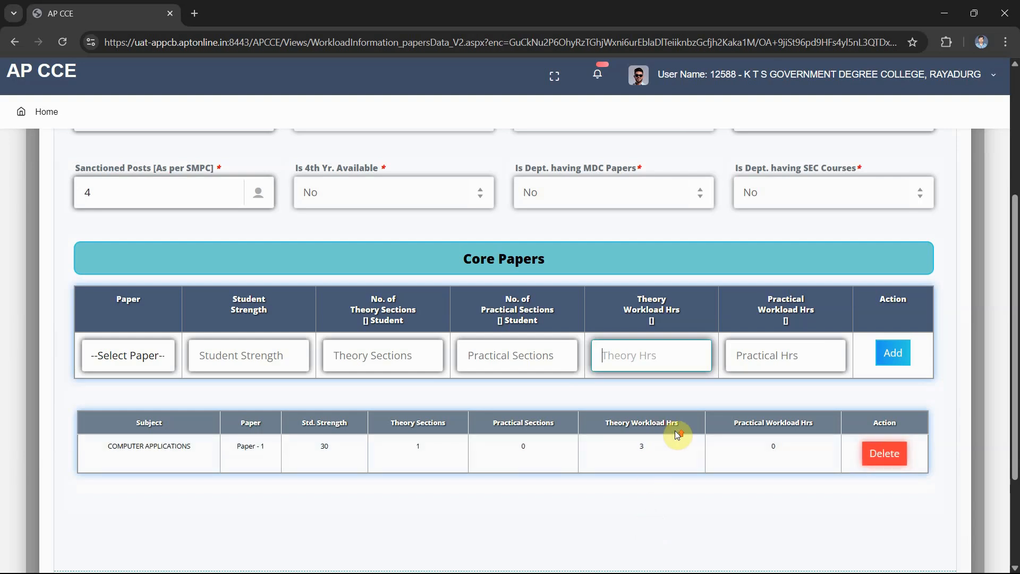
{"action": "scroll", "coordinate": [677, 431], "scroll_direction": "up", "scroll_amount": 3}
{"action": "scroll", "coordinate": [677, 433], "scroll_direction": "up", "scroll_amount": 2}
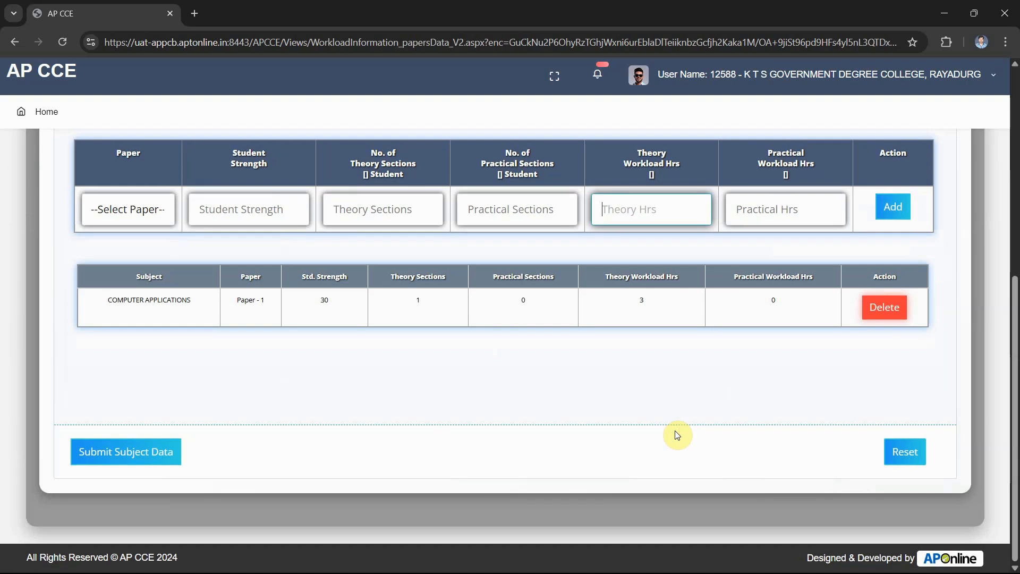
{"action": "scroll", "coordinate": [677, 433], "scroll_direction": "down", "scroll_amount": 8}
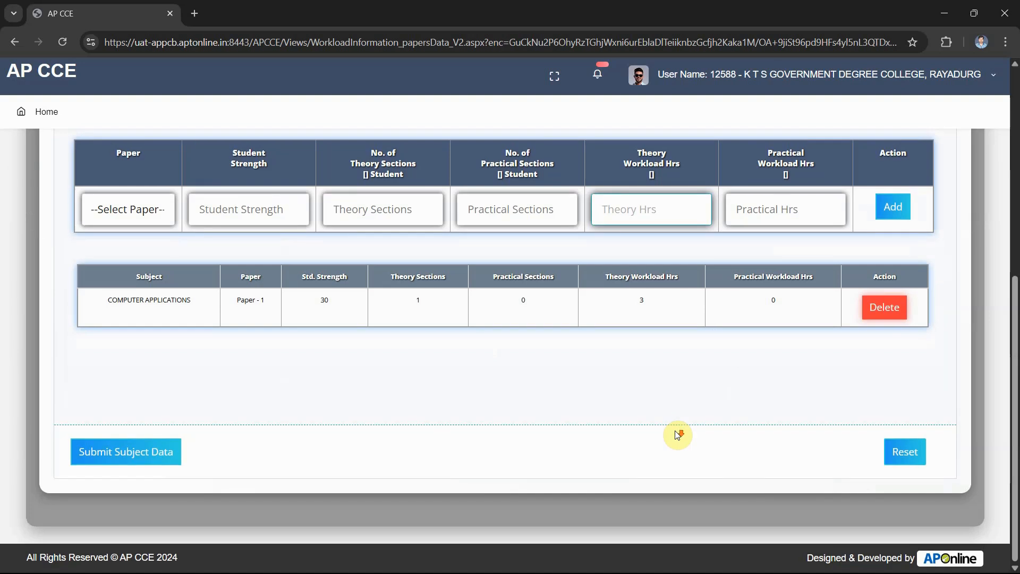
{"action": "left_click", "coordinate": [139, 450]}
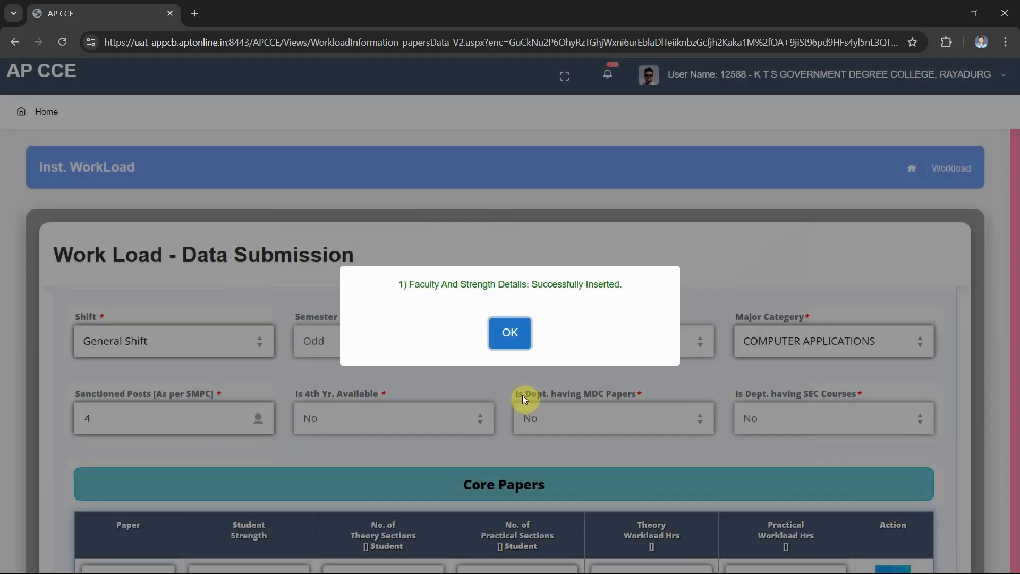
{"action": "left_click", "coordinate": [509, 339]}
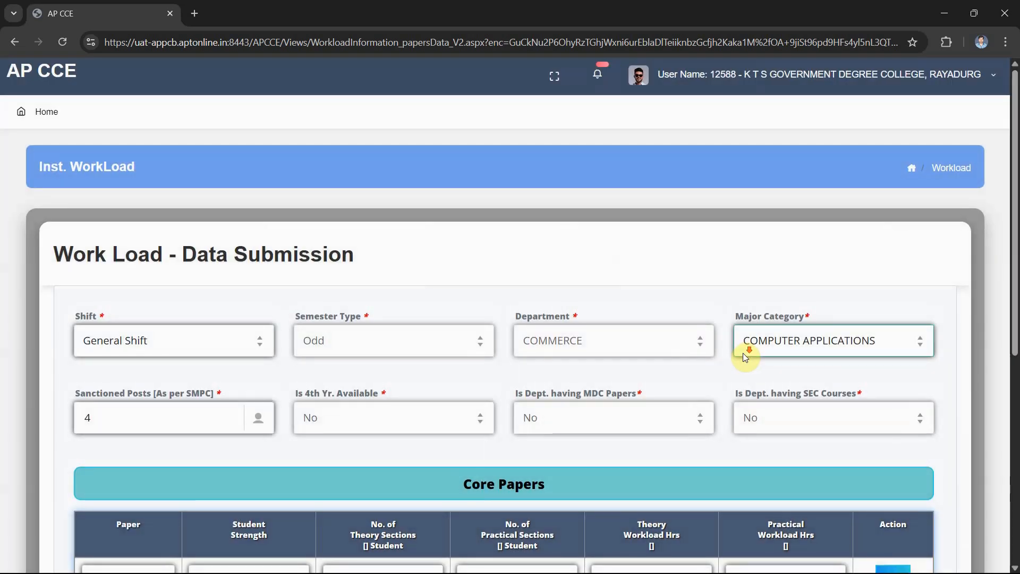
{"action": "scroll", "coordinate": [745, 358], "scroll_direction": "down", "scroll_amount": 7}
{"action": "scroll", "coordinate": [746, 358], "scroll_direction": "up", "scroll_amount": 7}
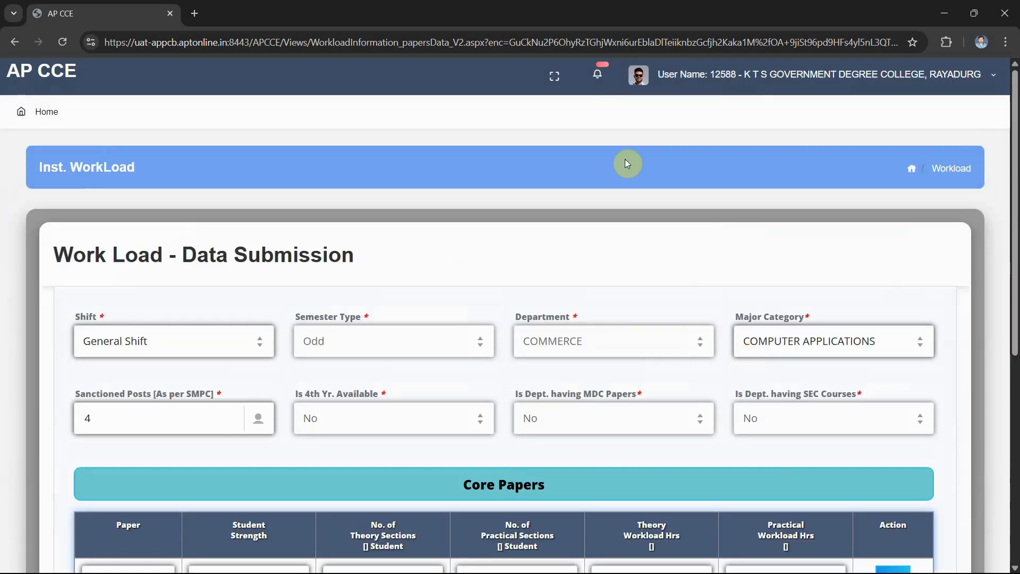
Go to workload approval and open the 2024-2025 Even workload report so that its PDF downloads.
{"action": "left_click", "coordinate": [49, 115]}
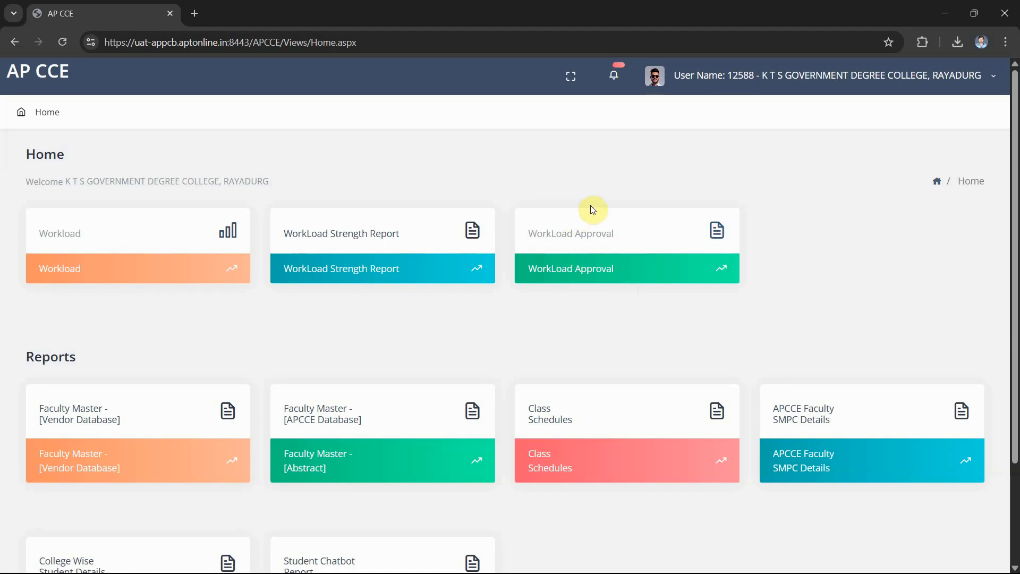
{"action": "left_click", "coordinate": [592, 240]}
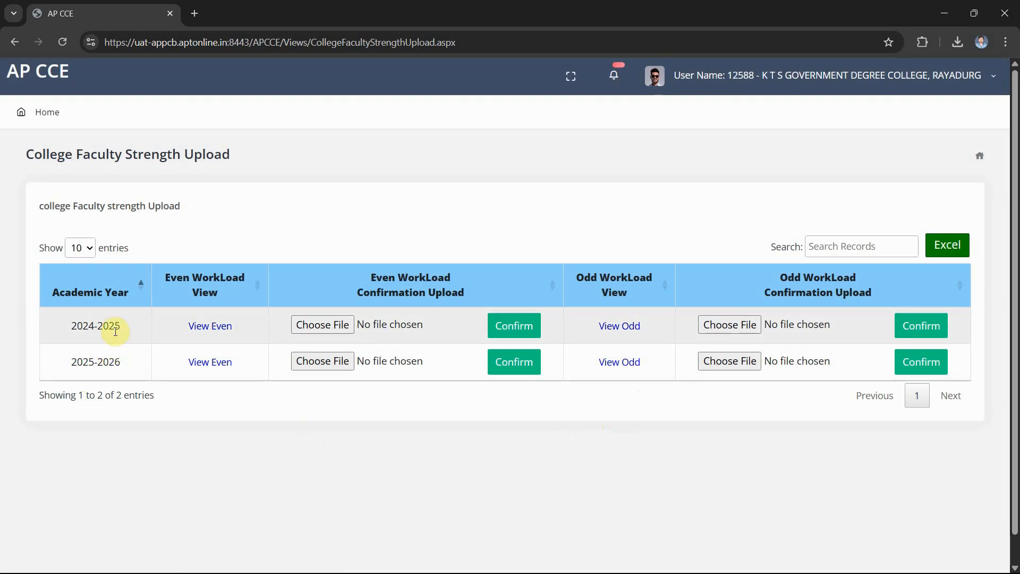
{"action": "left_click", "coordinate": [218, 332]}
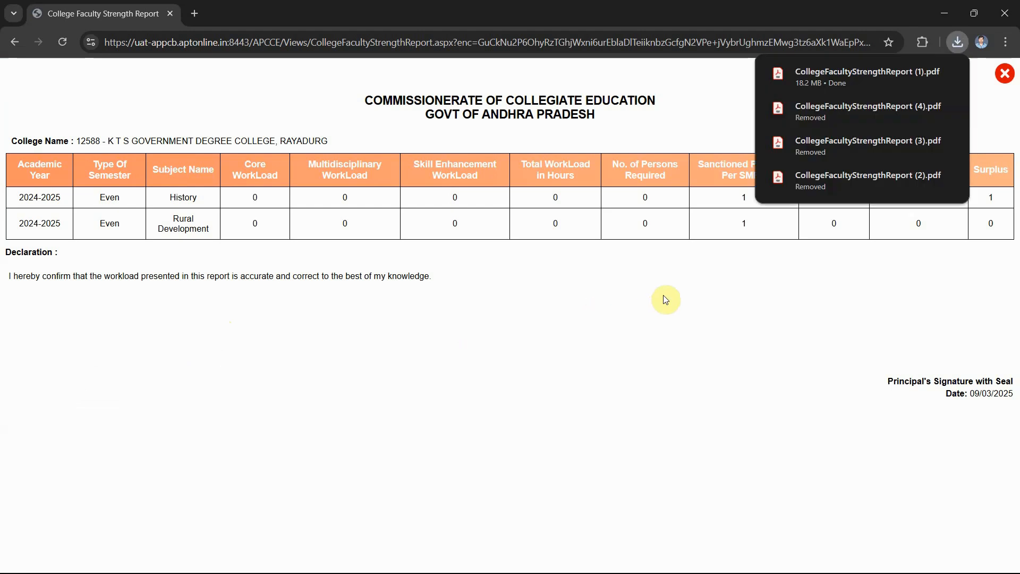
Review the downloaded PDF of the 2024-2025 Even workload, then close the report and the PDF.
{"action": "left_click", "coordinate": [850, 77]}
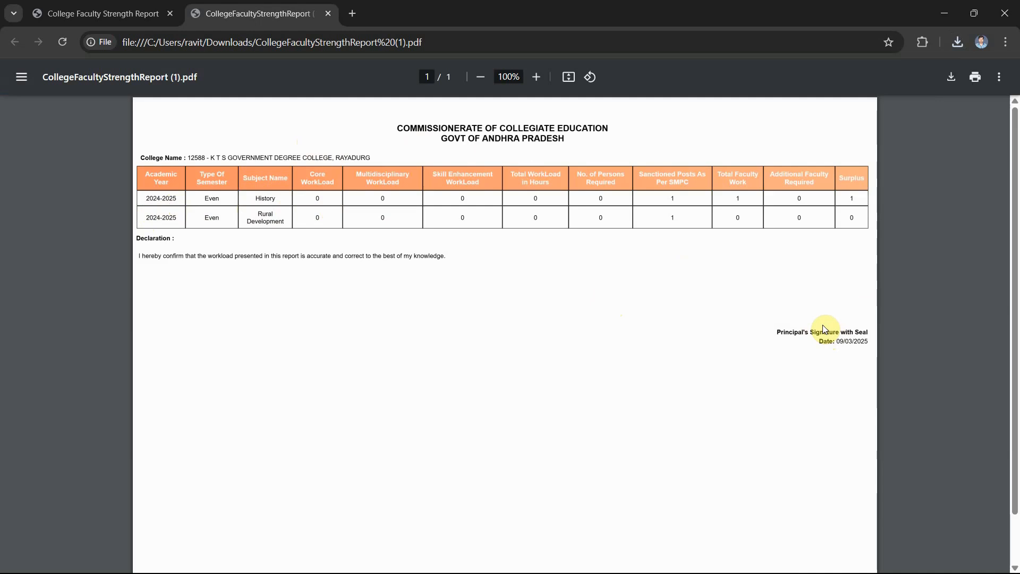
{"action": "left_click", "coordinate": [96, 12]}
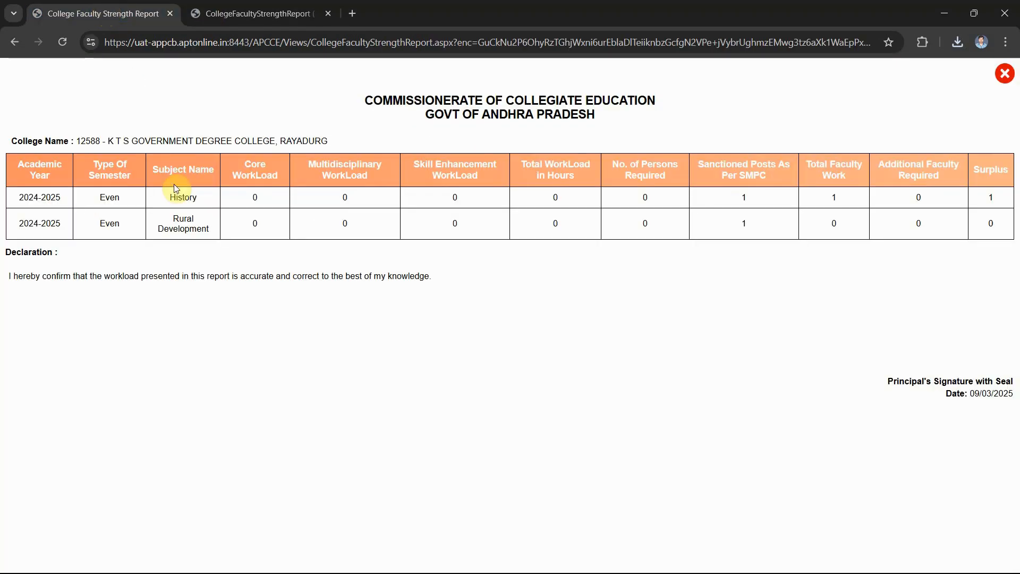
{"action": "left_click", "coordinate": [1003, 76]}
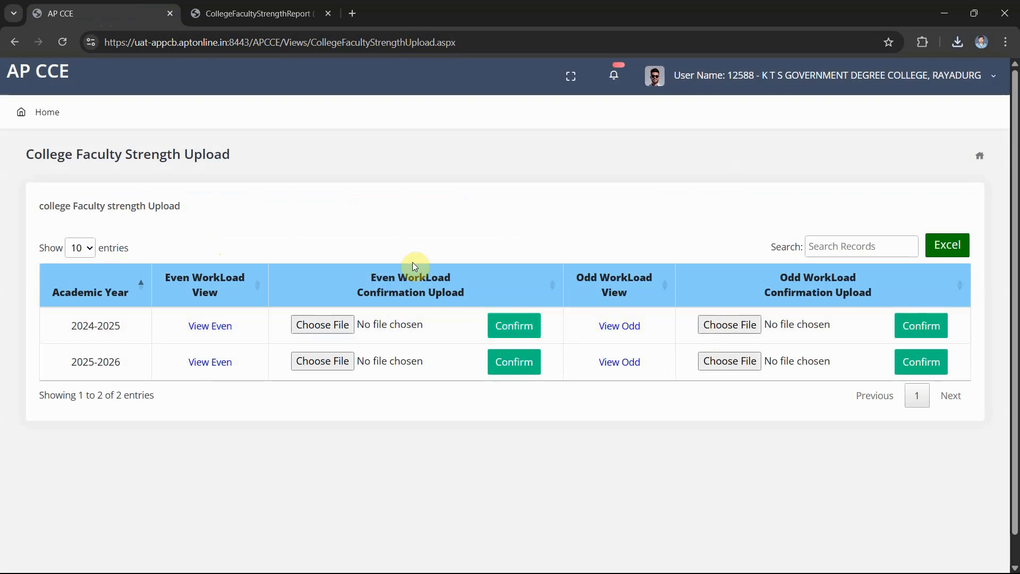
{"action": "left_click", "coordinate": [256, 12]}
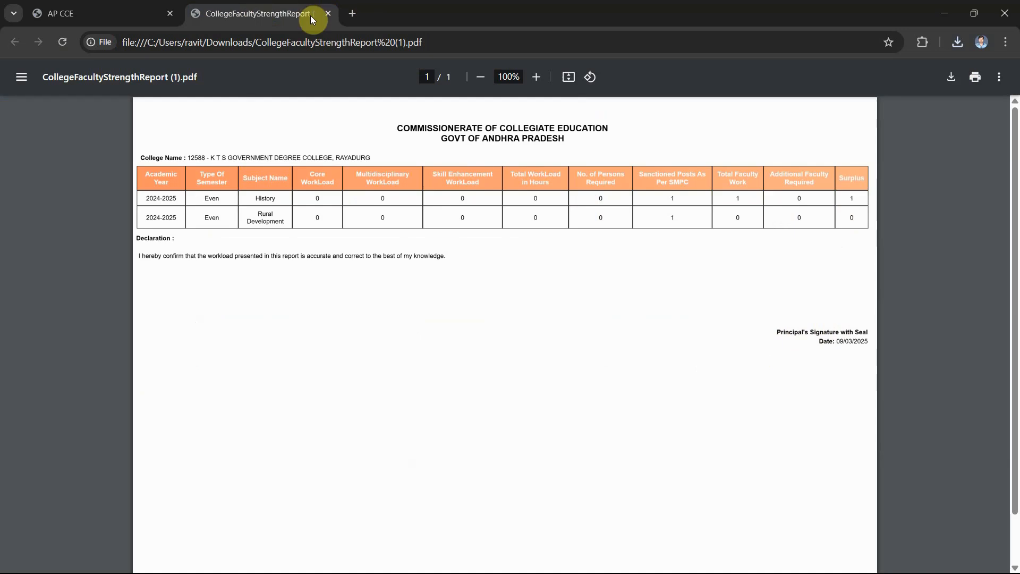
{"action": "left_click", "coordinate": [328, 14]}
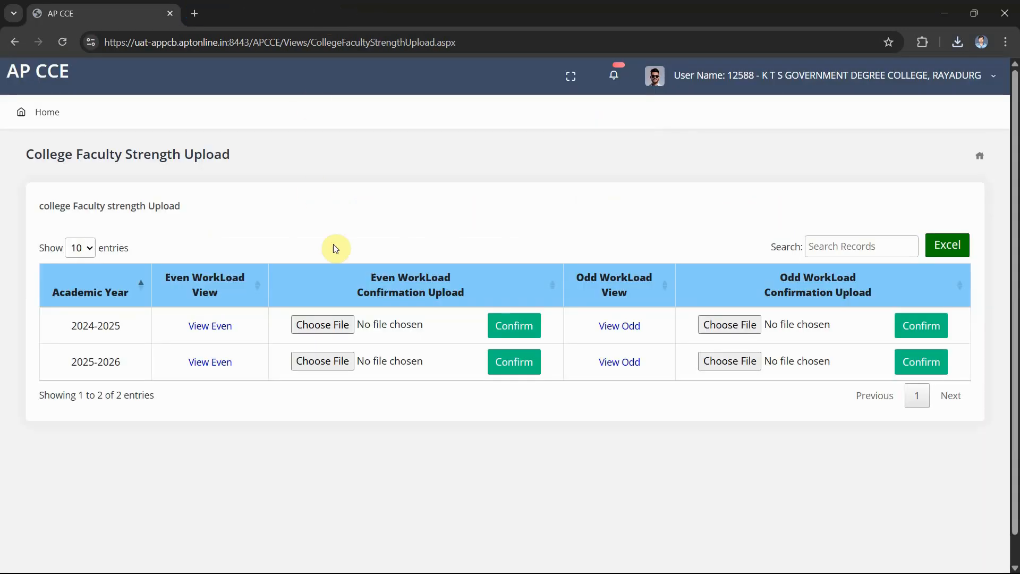
Upload CollegeFacultyStrengthReport (1).pdf from Downloads as the 2024-2025 Even workload confirmation, confirm it and dismiss the message.
{"action": "left_click", "coordinate": [323, 330]}
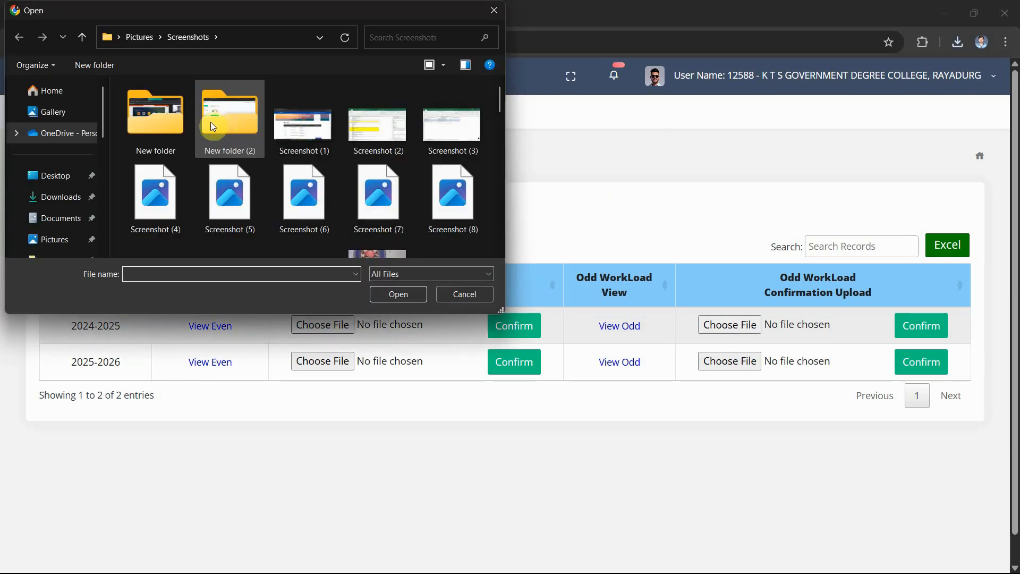
{"action": "left_click", "coordinate": [67, 201]}
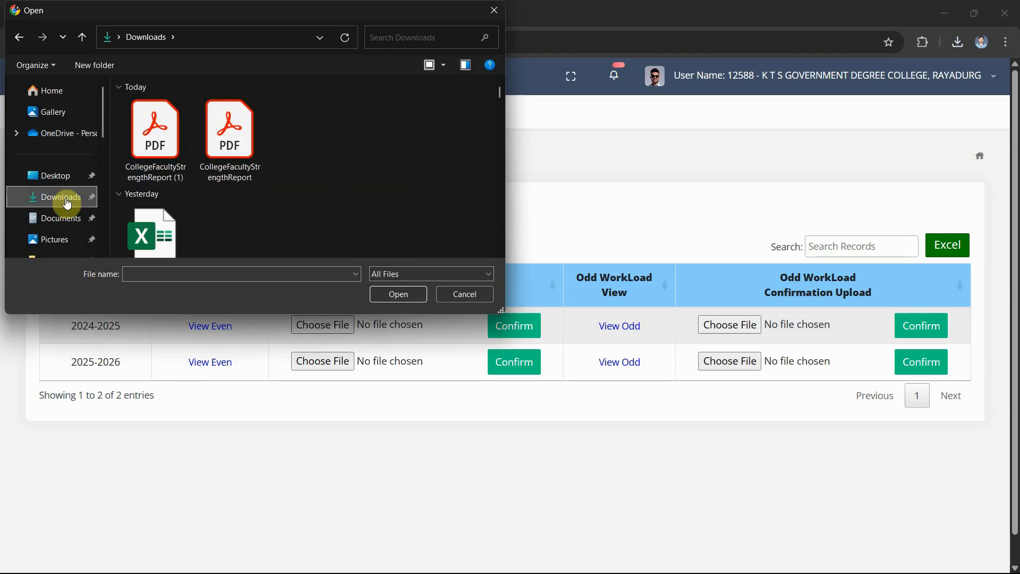
{"action": "left_click", "coordinate": [167, 147]}
{"action": "left_click", "coordinate": [398, 295]}
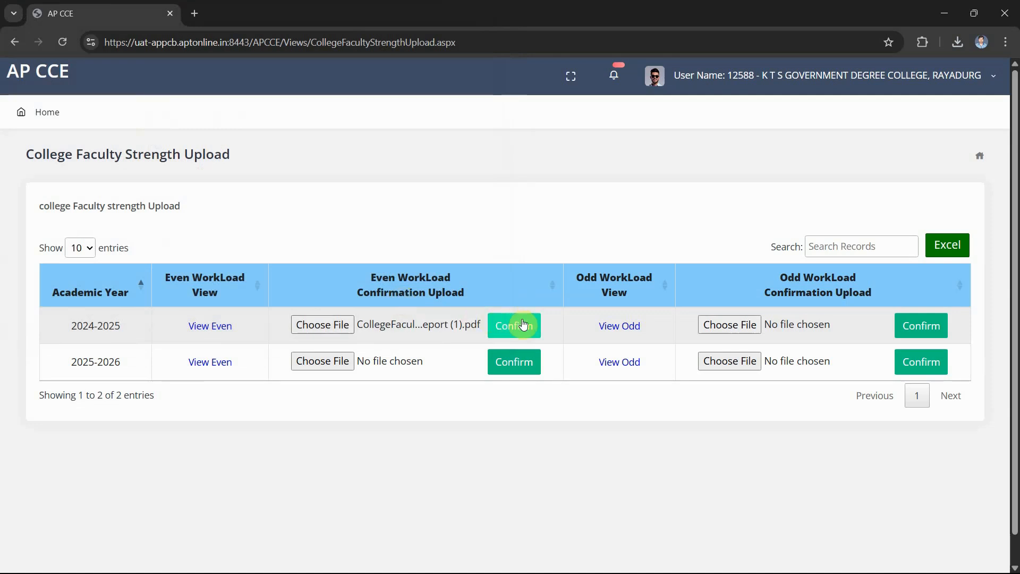
{"action": "left_click", "coordinate": [520, 328]}
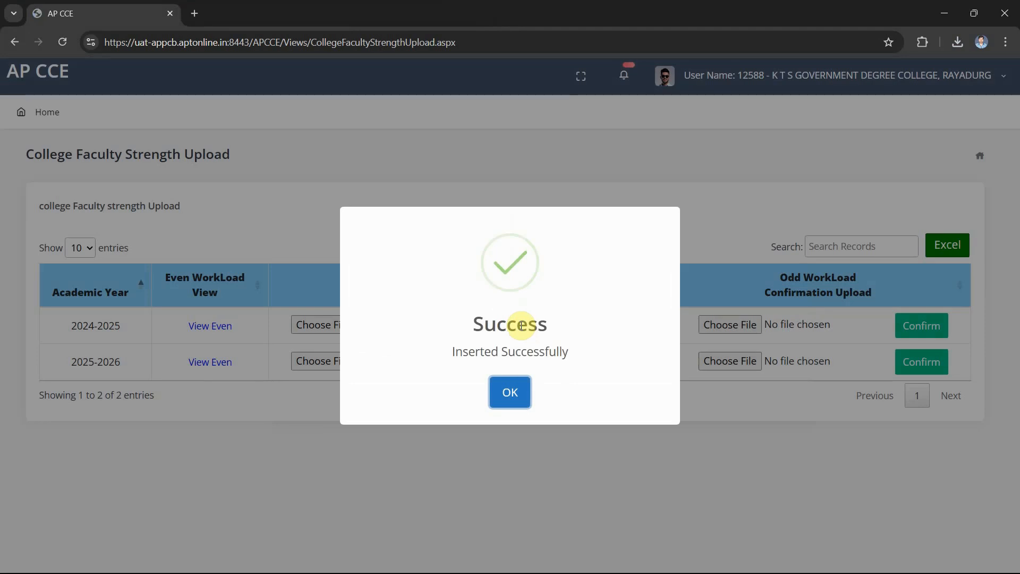
{"action": "left_click", "coordinate": [513, 391]}
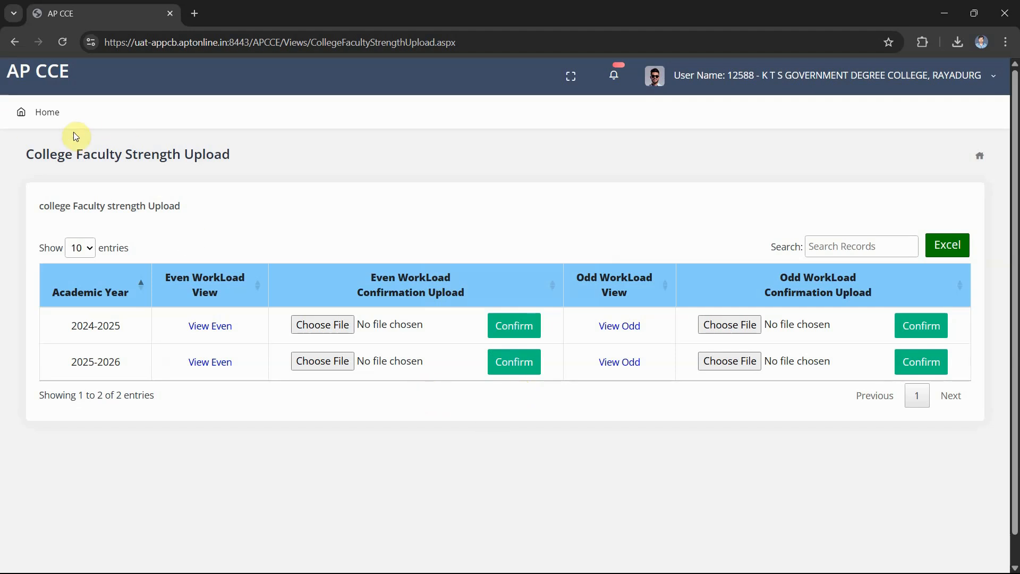
Reload the workload approval list from the home page and check the 2024-2025 Even confirmation status.
{"action": "left_click", "coordinate": [63, 44]}
{"action": "left_click", "coordinate": [552, 152]}
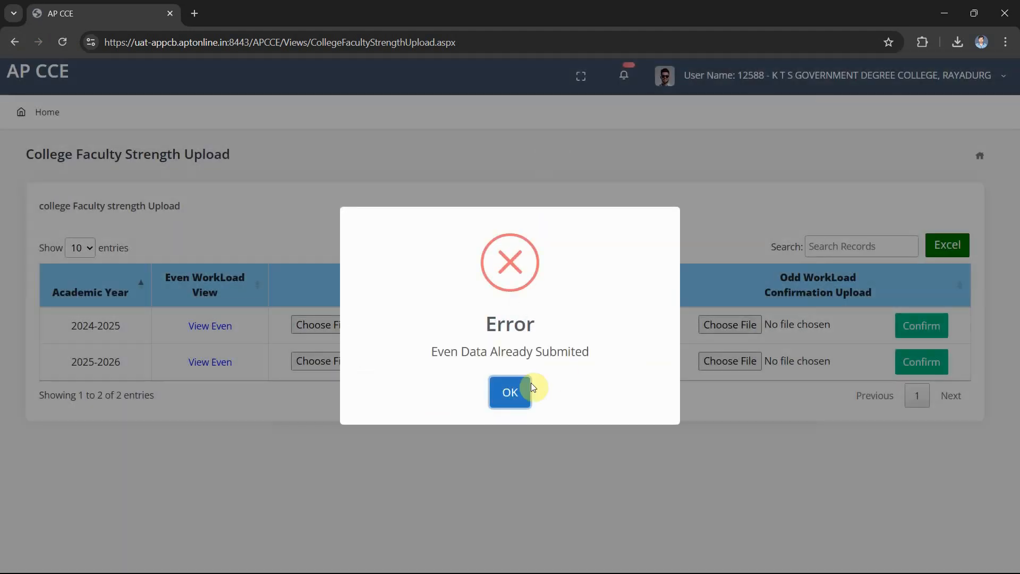
{"action": "left_click", "coordinate": [507, 394]}
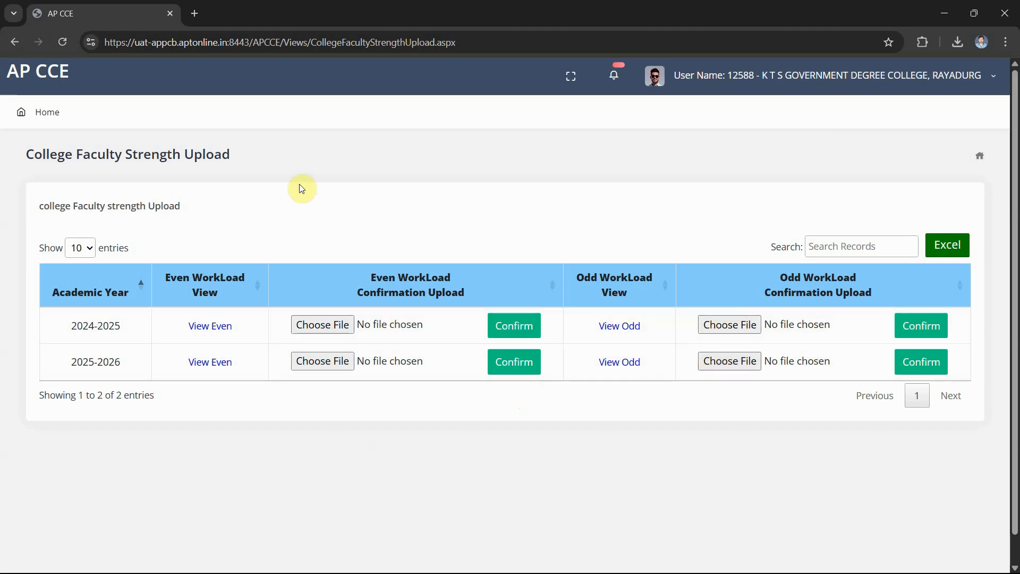
{"action": "left_click", "coordinate": [55, 113]}
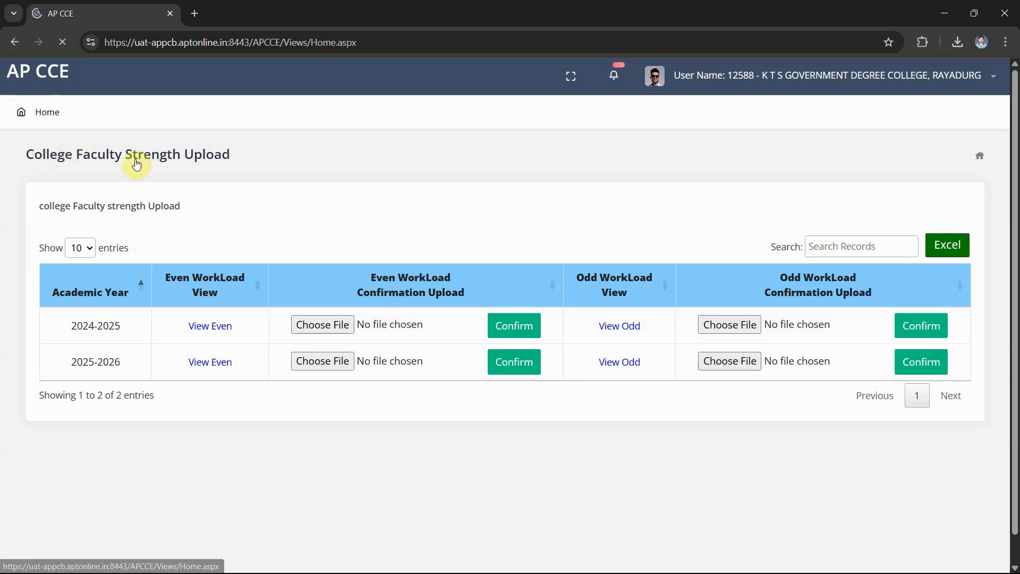
{"action": "left_click", "coordinate": [572, 240]}
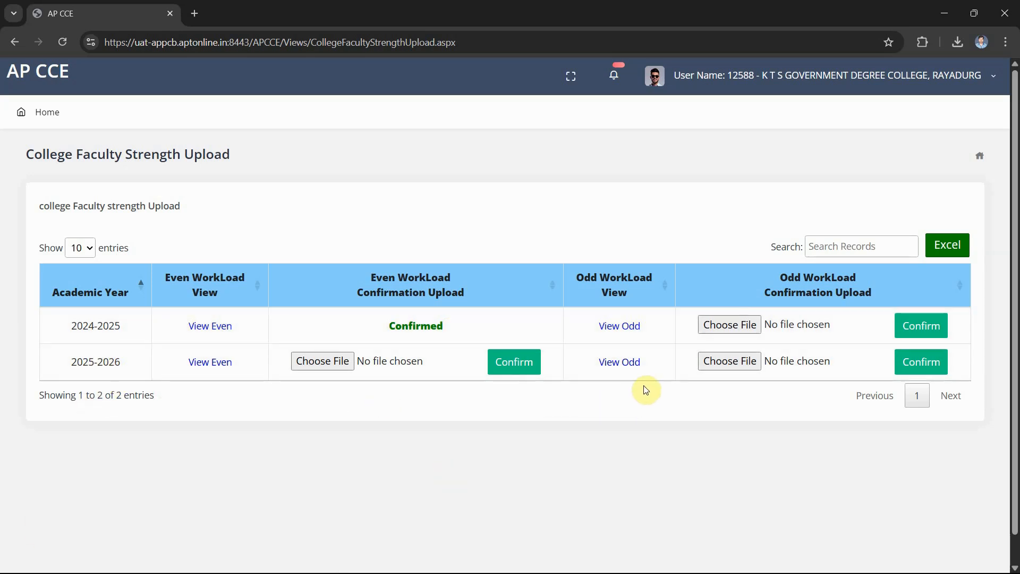
Open the 2025-2026 Odd workload report to download its PDF, view the PDF and return to the approval list.
{"action": "left_click", "coordinate": [628, 366]}
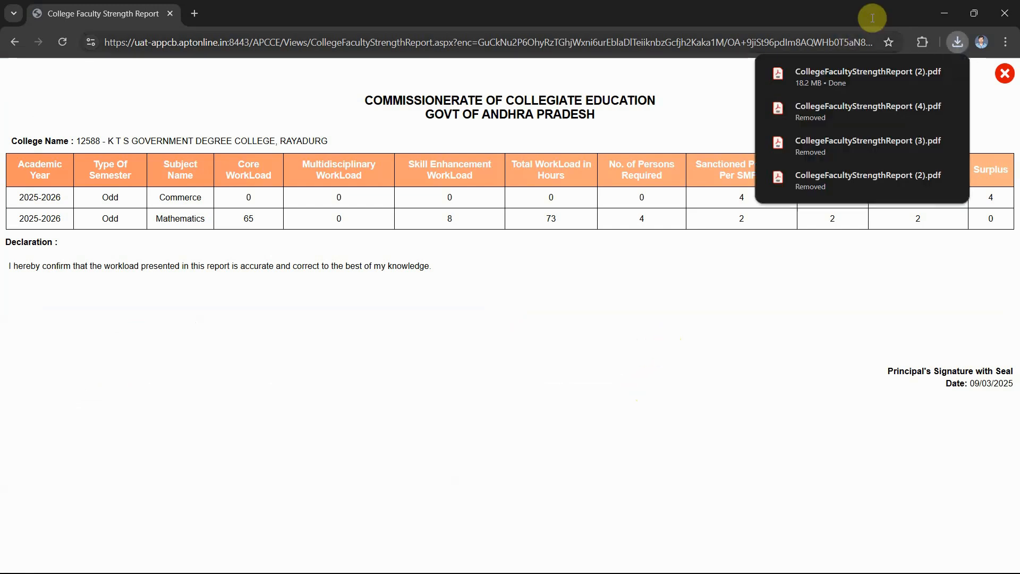
{"action": "left_click", "coordinate": [848, 80]}
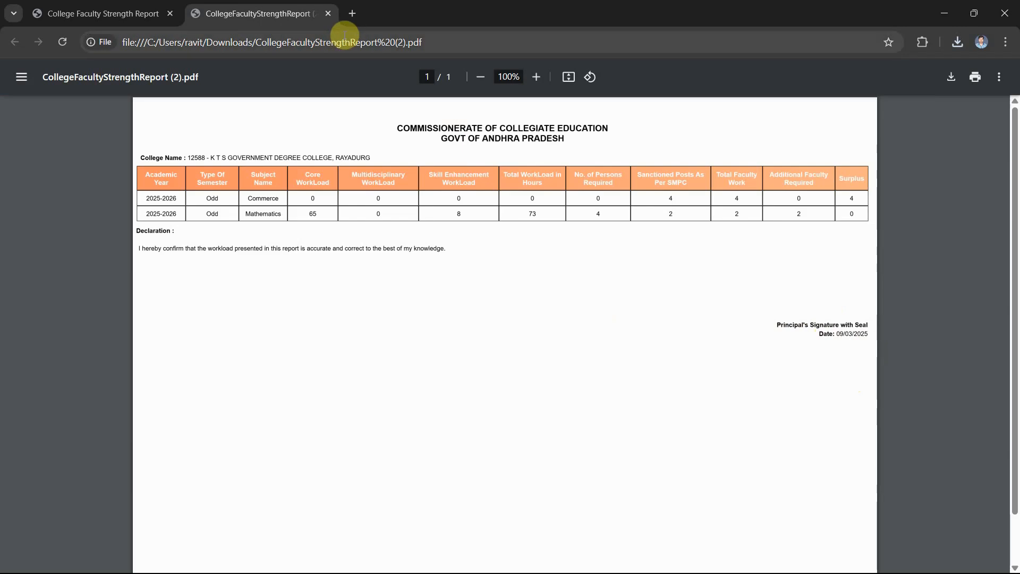
{"action": "left_click", "coordinate": [329, 14]}
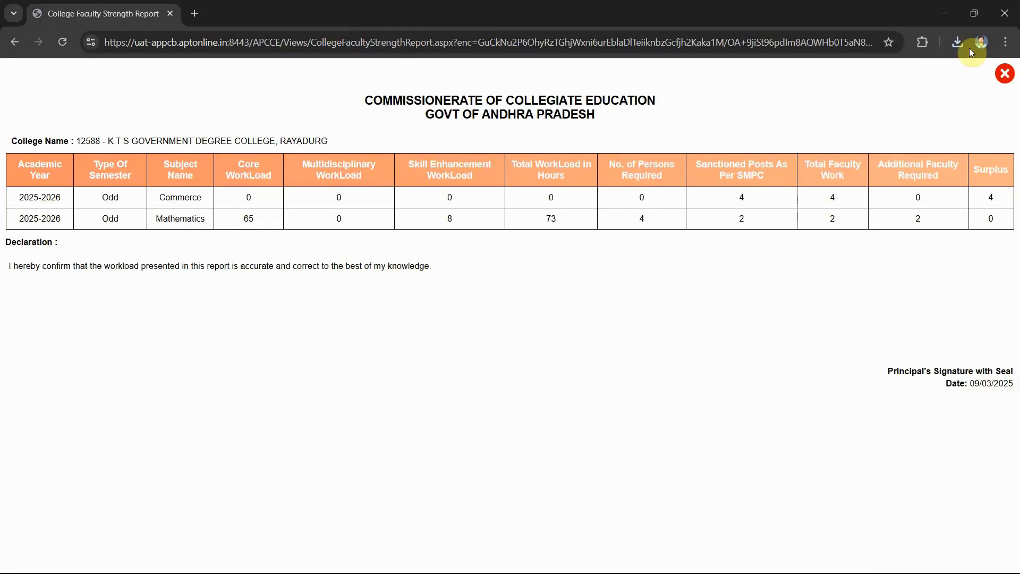
{"action": "left_click", "coordinate": [1008, 79]}
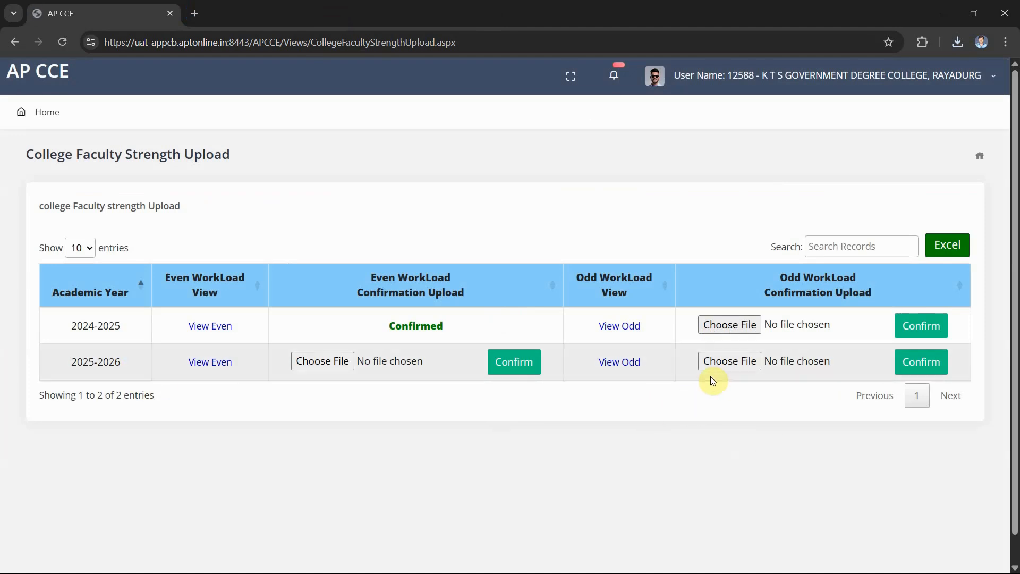
Upload CollegeFacultyStrengthReport (2).pdf from Downloads as the 2025-2026 Odd workload confirmation, confirm it and dismiss the message.
{"action": "left_click", "coordinate": [741, 366]}
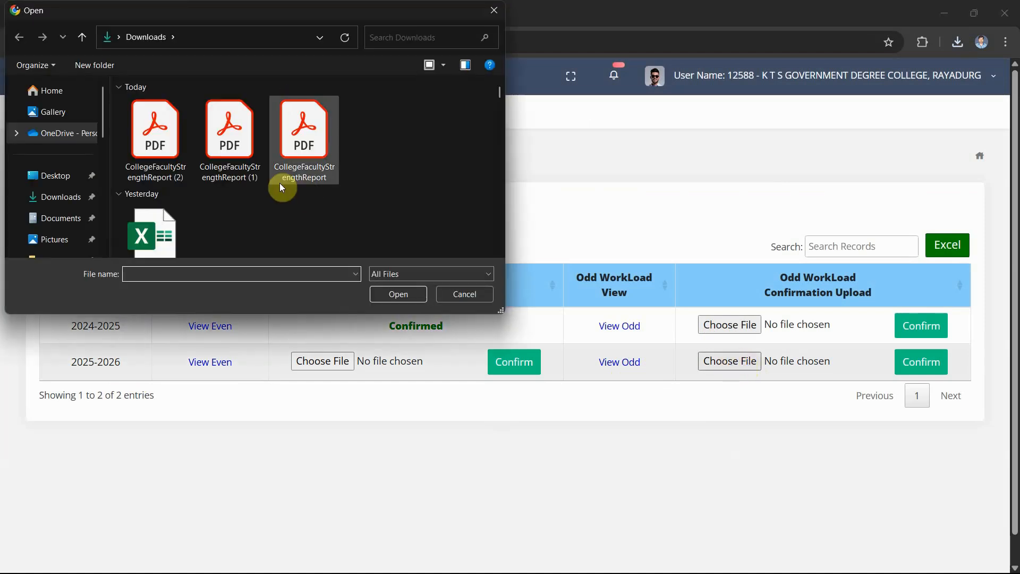
{"action": "left_click", "coordinate": [154, 137]}
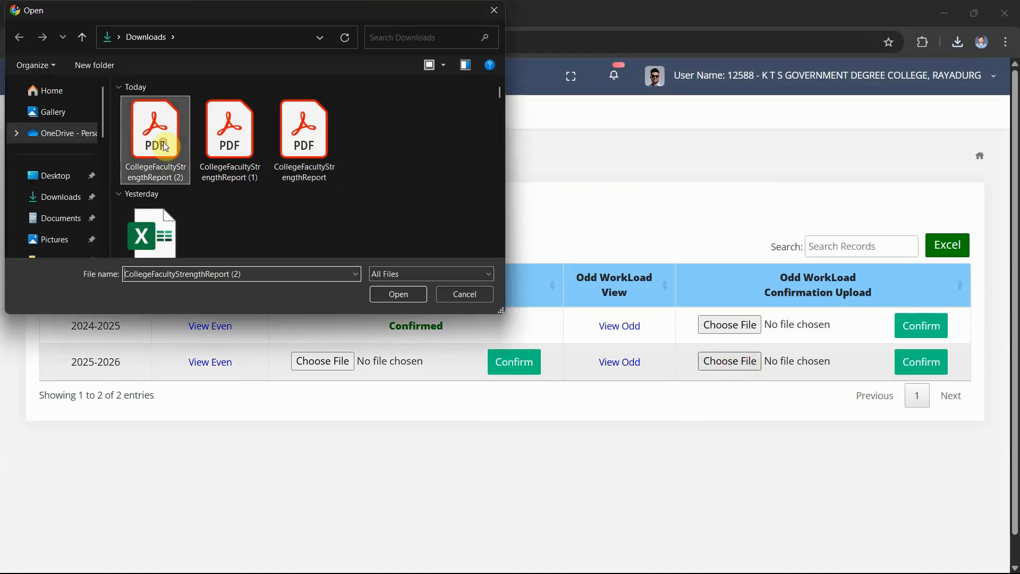
{"action": "left_click", "coordinate": [381, 292]}
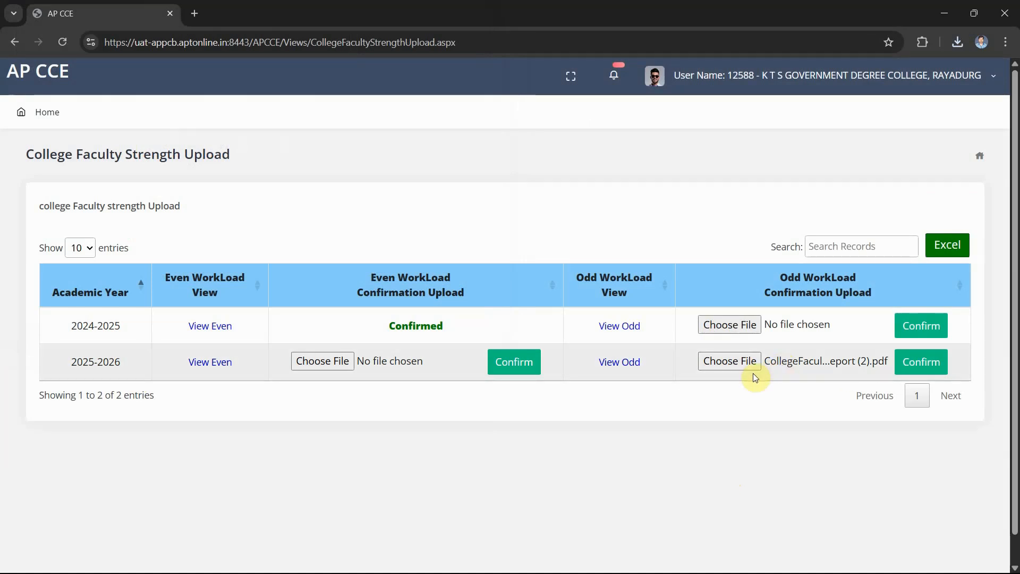
{"action": "left_click", "coordinate": [927, 367]}
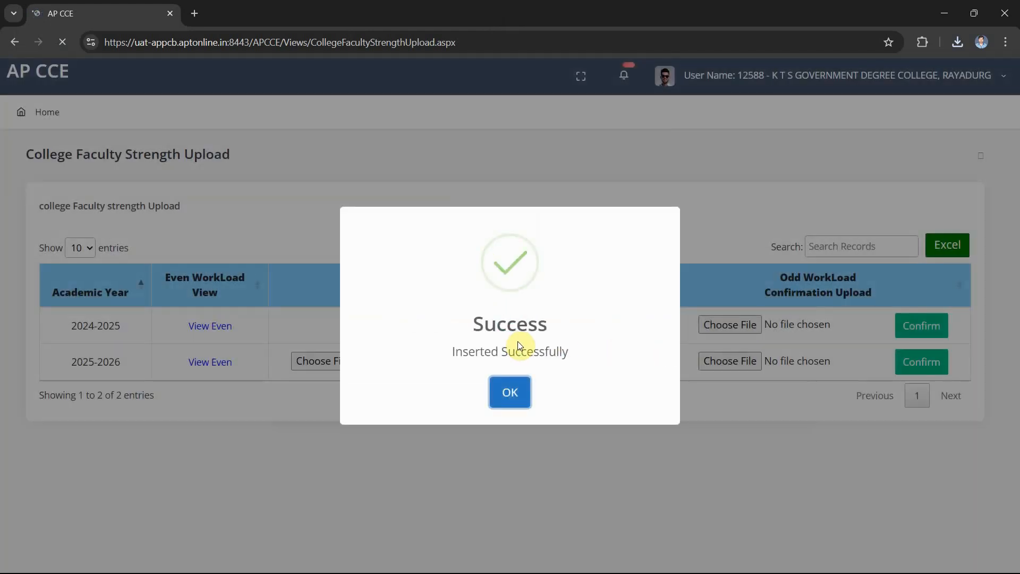
{"action": "left_click", "coordinate": [513, 394]}
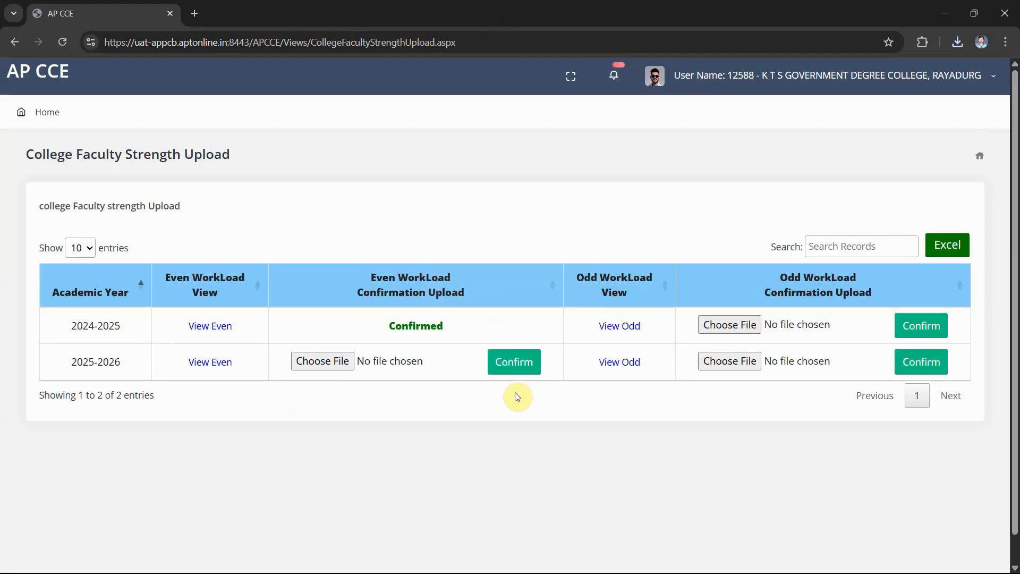
Reload the workload approval list from the home page and check the 2025-2026 Odd confirmation status.
{"action": "left_click", "coordinate": [50, 118]}
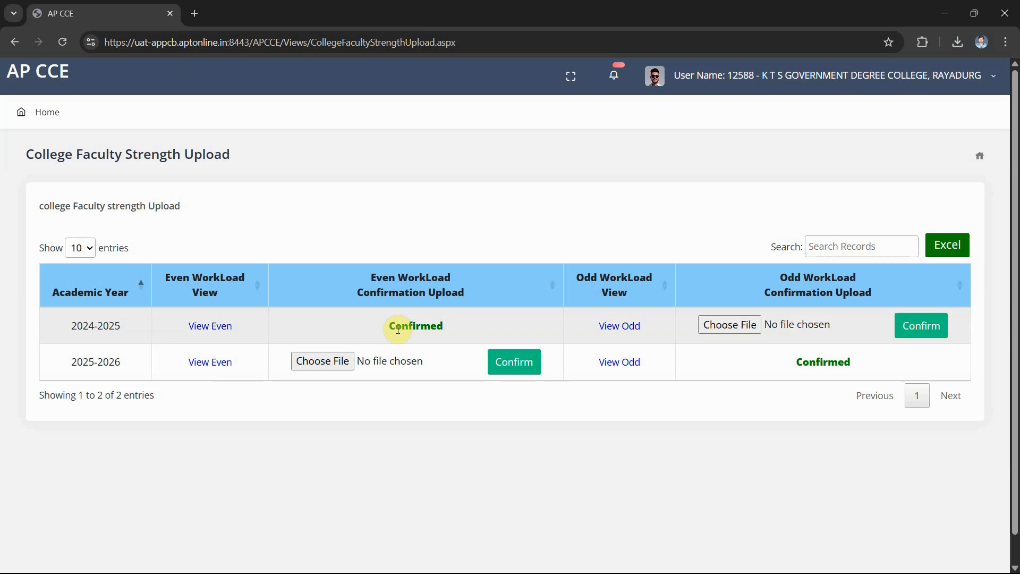
{"action": "left_click", "coordinate": [46, 116]}
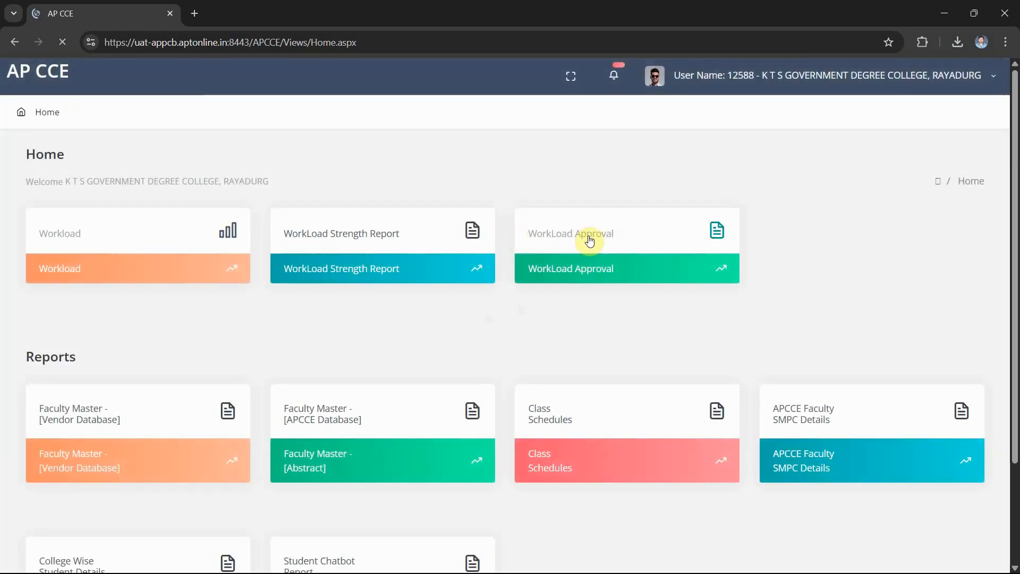
{"action": "left_click", "coordinate": [589, 239]}
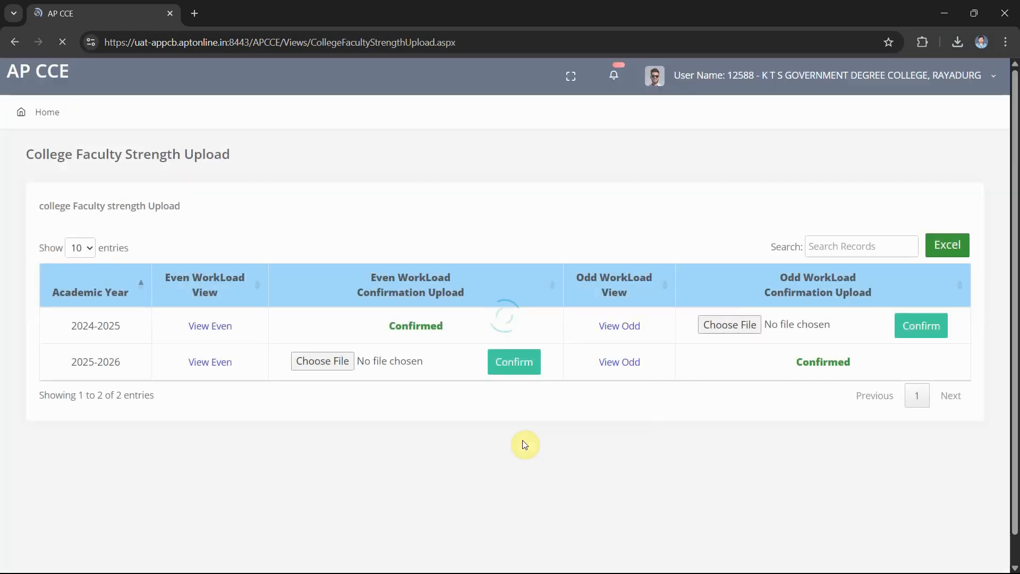